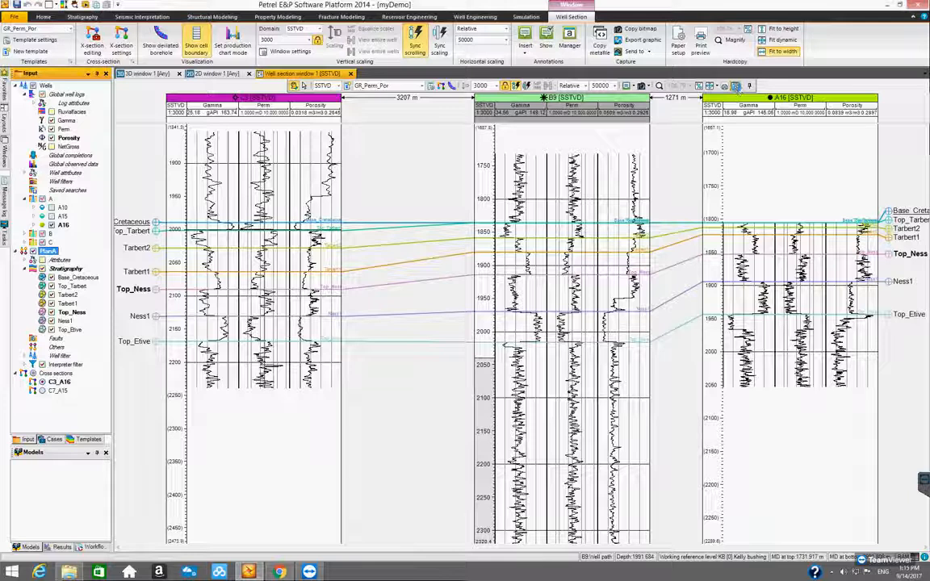
# - Open the settings of Well section window 1 at the well position synchronization options
pyautogui.click(735, 87)
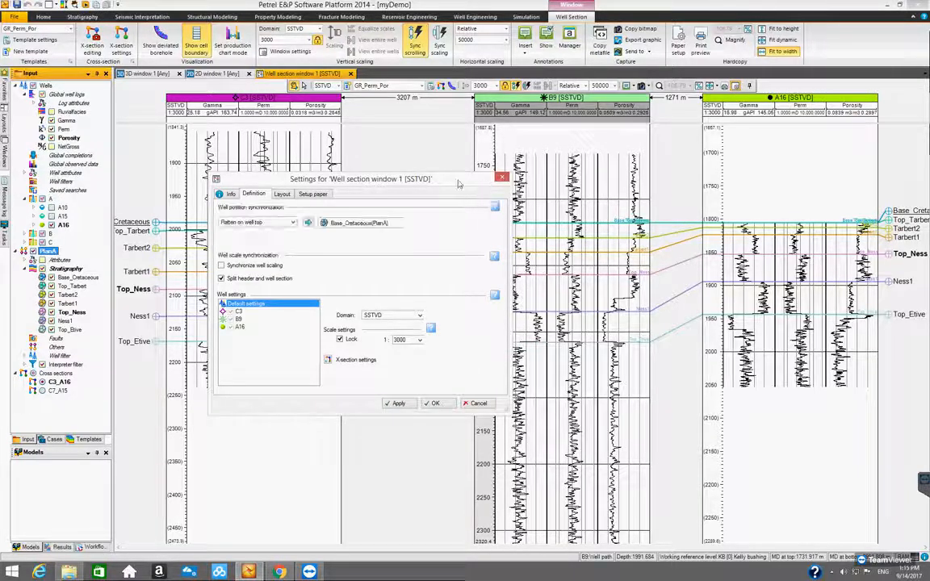
pyautogui.moveTo(473, 180); pyautogui.dragTo(646, 176)
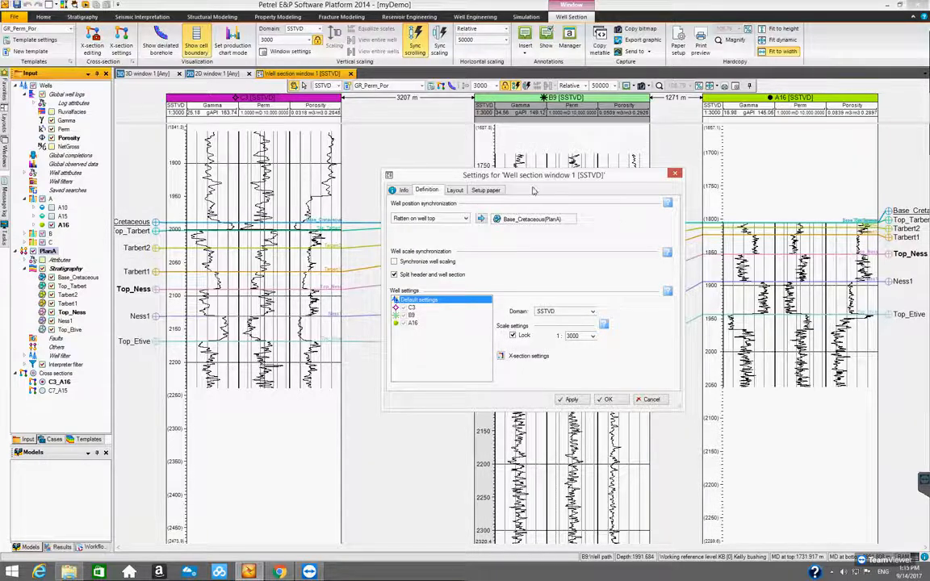
pyautogui.moveTo(531, 178); pyautogui.dragTo(551, 190)
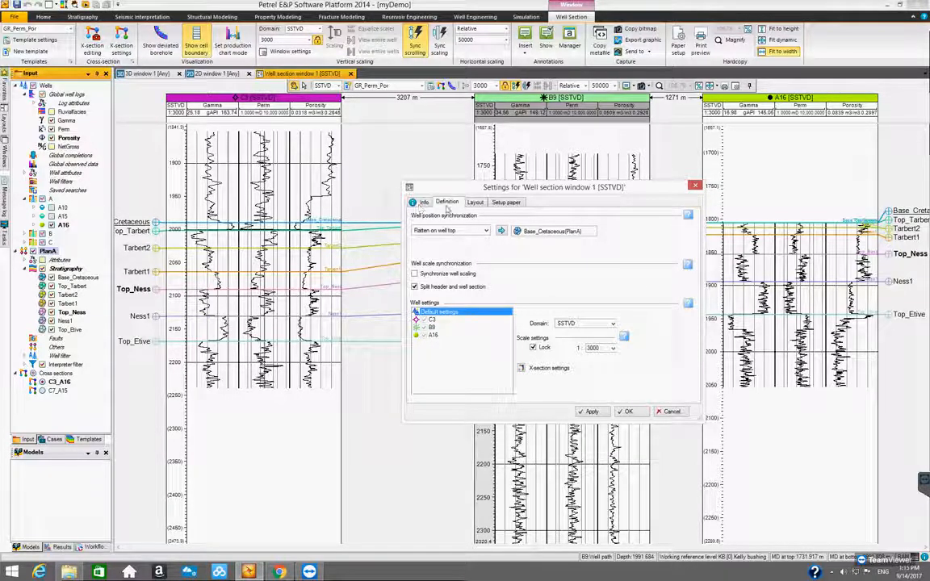
pyautogui.moveTo(554, 191); pyautogui.dragTo(537, 193)
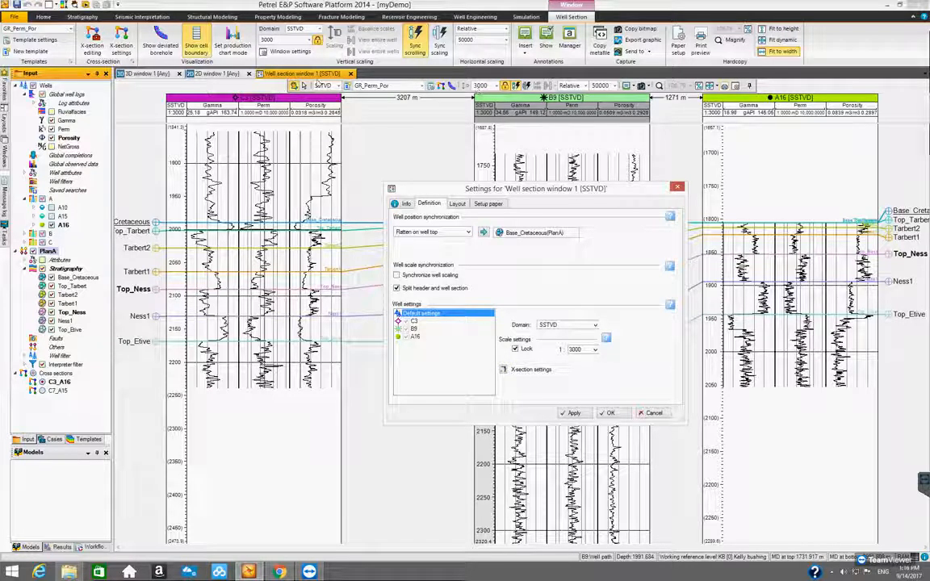
pyautogui.moveTo(539, 197); pyautogui.dragTo(520, 193)
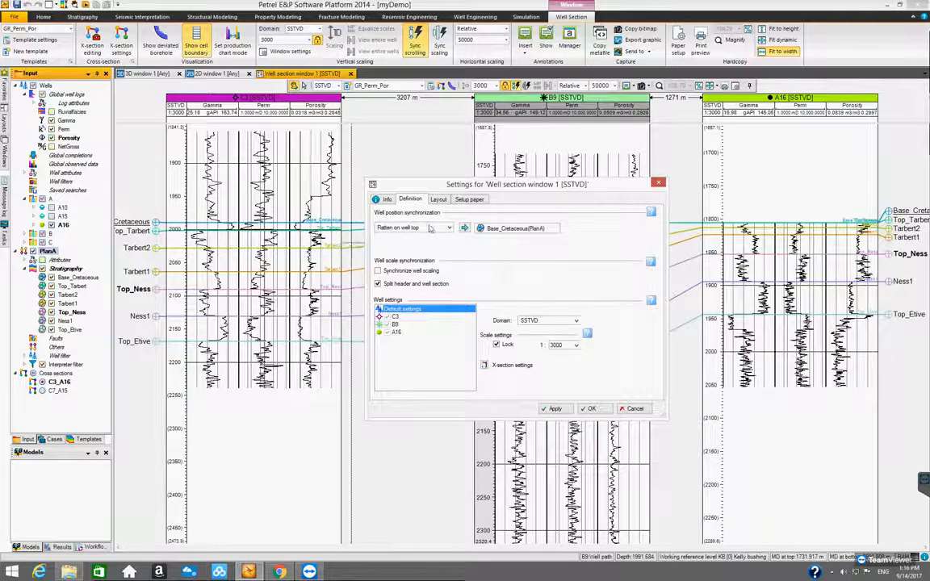
# - Set the well position synchronization to Flatten on multiple well tops, with PlanA as the well tops collection
pyautogui.moveTo(461, 189); pyautogui.dragTo(489, 223)
pyautogui.click(478, 264)
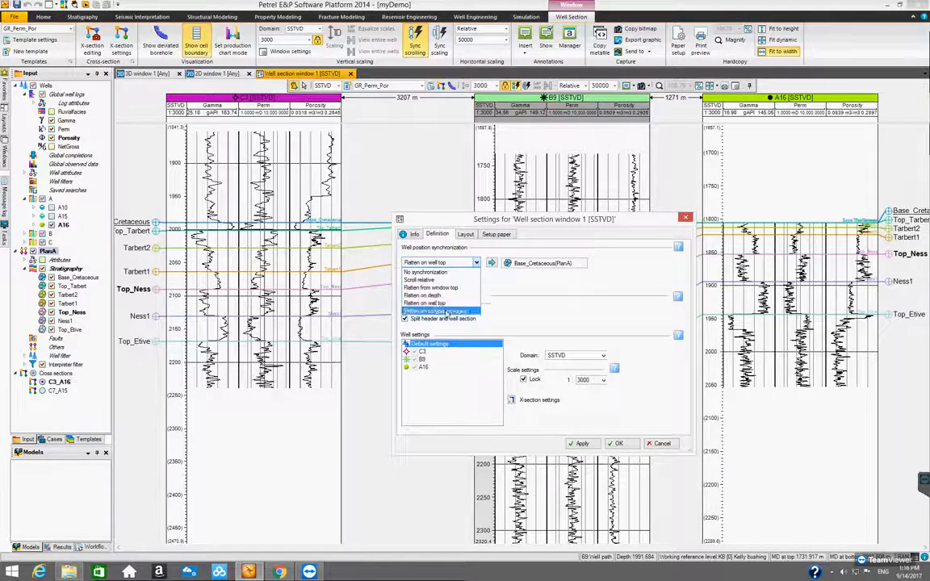
pyautogui.click(448, 312)
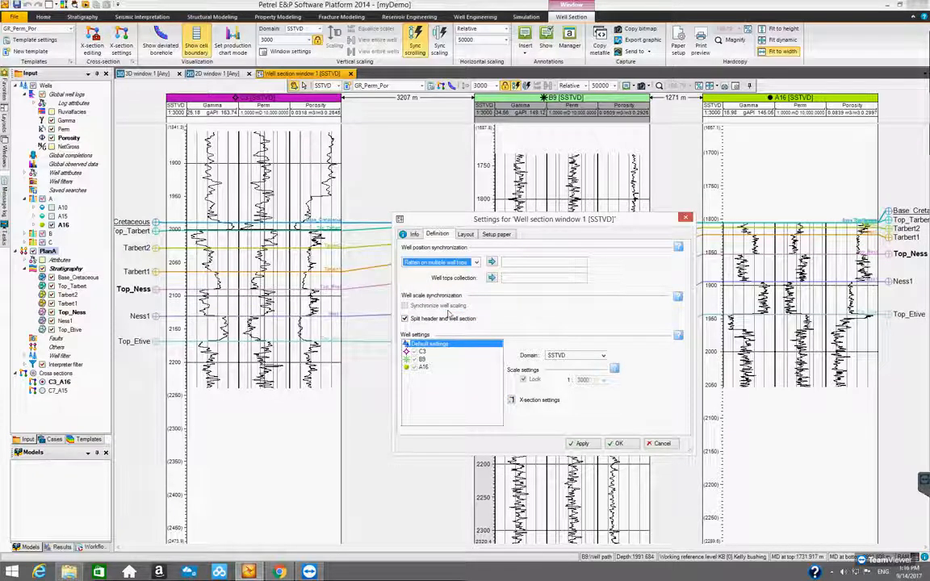
pyautogui.moveTo(519, 219); pyautogui.dragTo(448, 202)
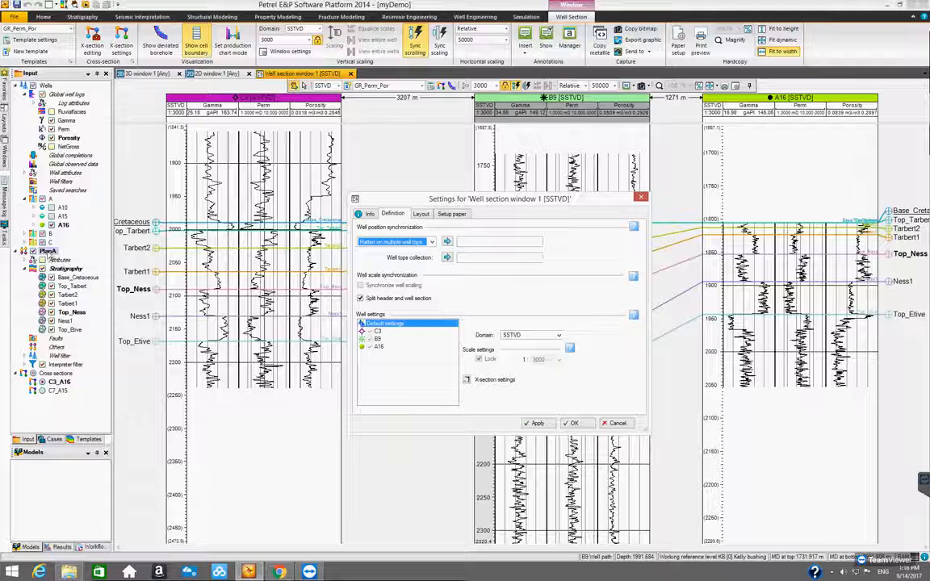
pyautogui.click(48, 252)
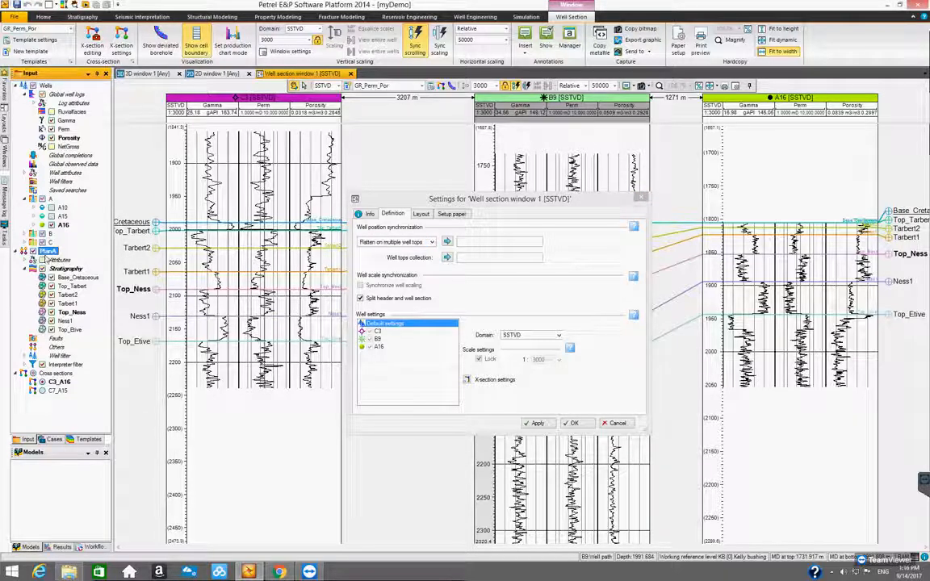
pyautogui.click(447, 257)
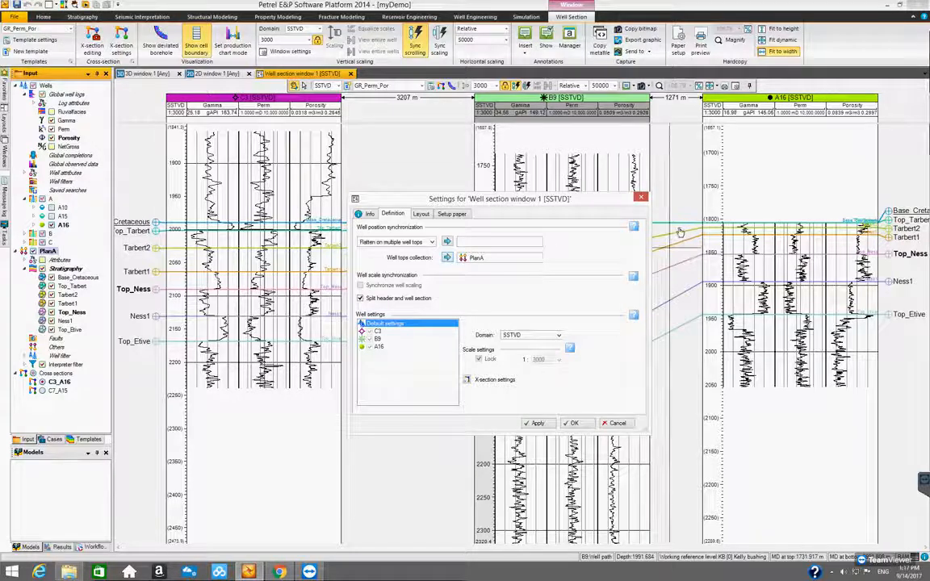
# - Assign A16 as the reference well for flattening on multiple well tops and apply it to the well section
pyautogui.moveTo(581, 205); pyautogui.dragTo(474, 267)
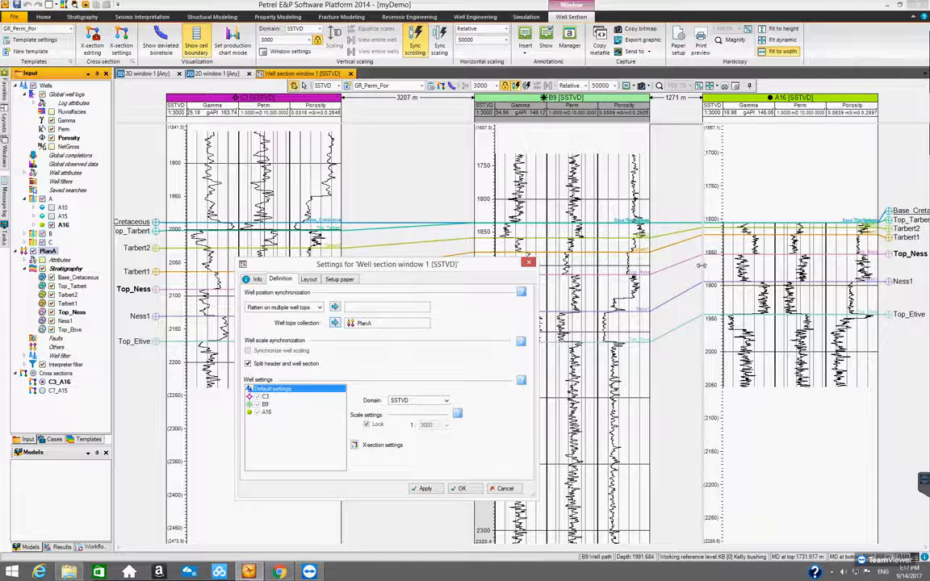
pyautogui.moveTo(464, 272); pyautogui.dragTo(583, 281)
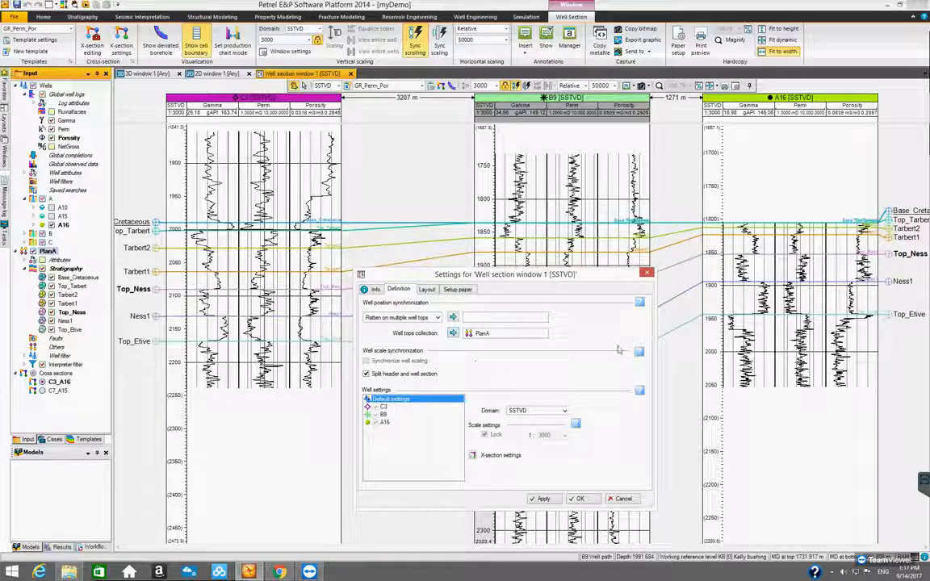
pyautogui.moveTo(547, 273); pyautogui.dragTo(584, 268)
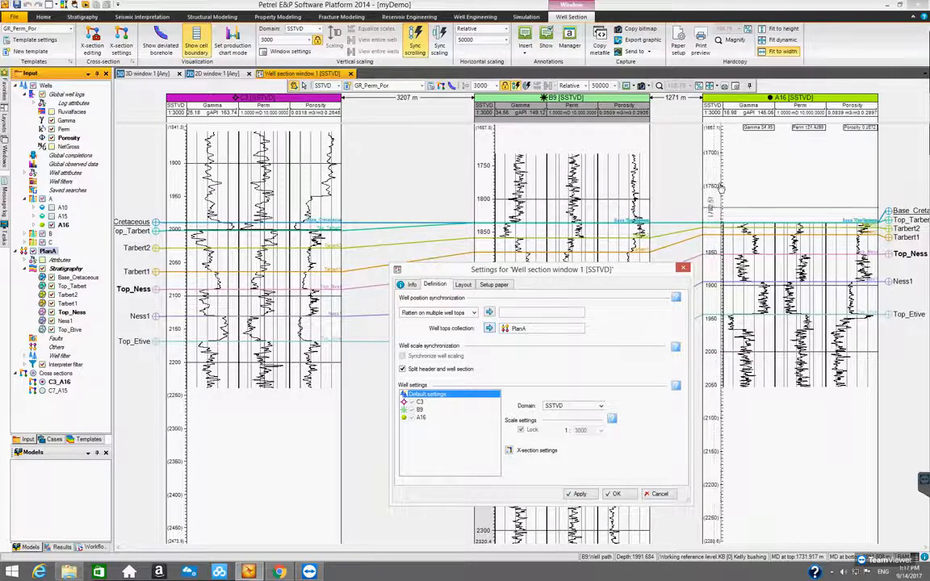
pyautogui.moveTo(565, 275); pyautogui.dragTo(555, 274)
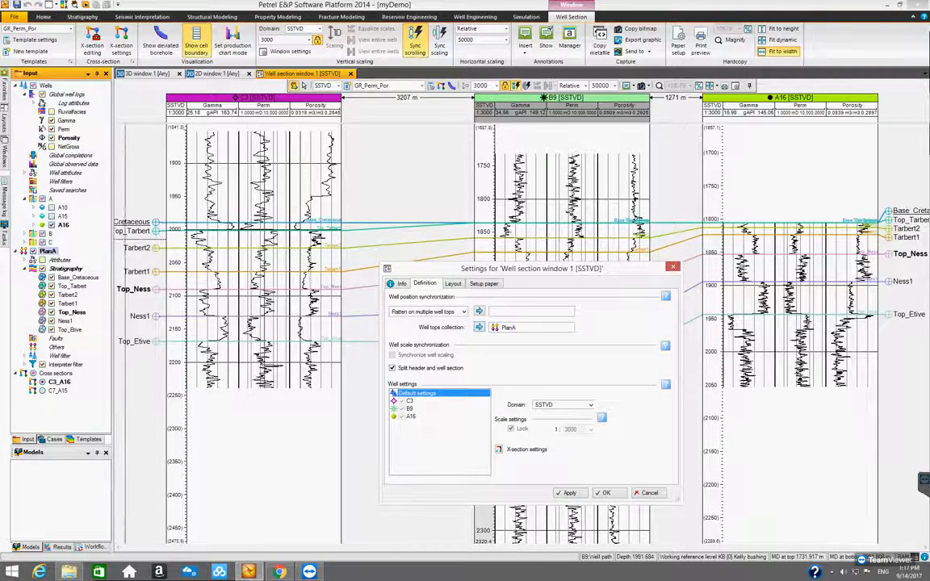
pyautogui.click(63, 225)
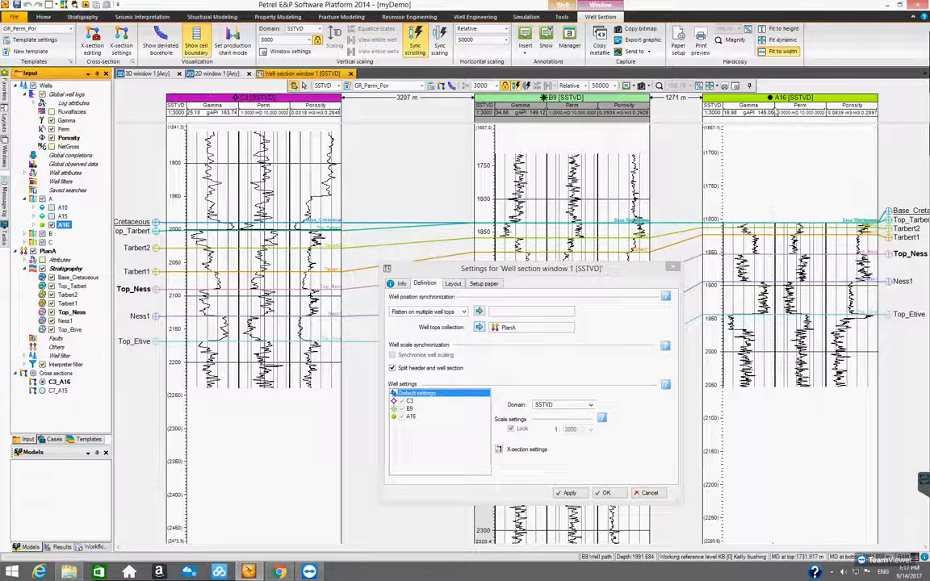
pyautogui.click(479, 312)
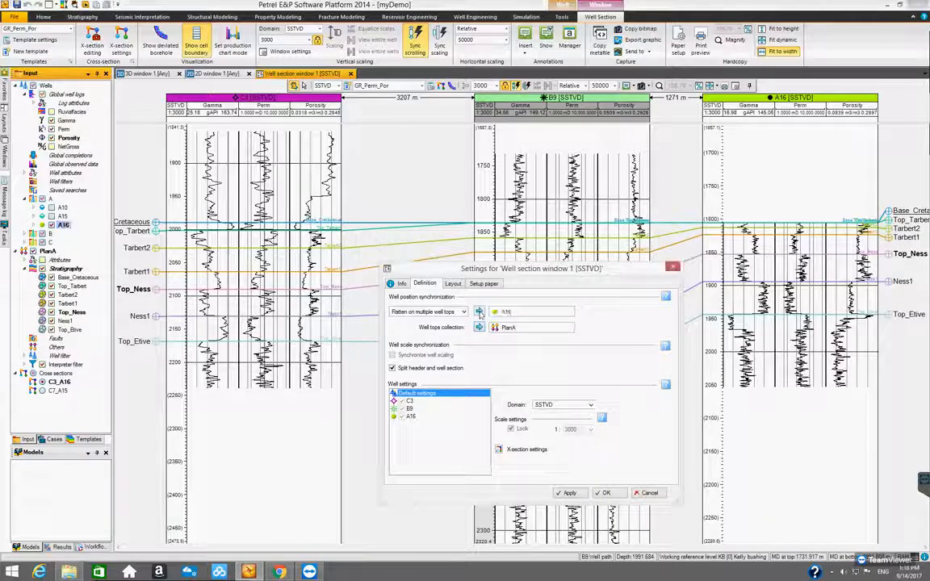
pyautogui.moveTo(557, 269); pyautogui.dragTo(511, 235)
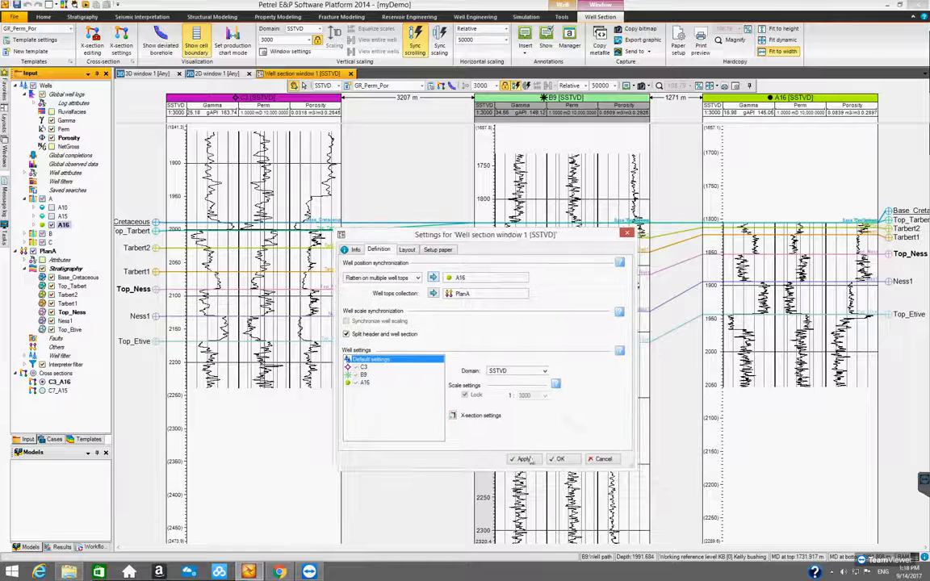
pyautogui.click(531, 461)
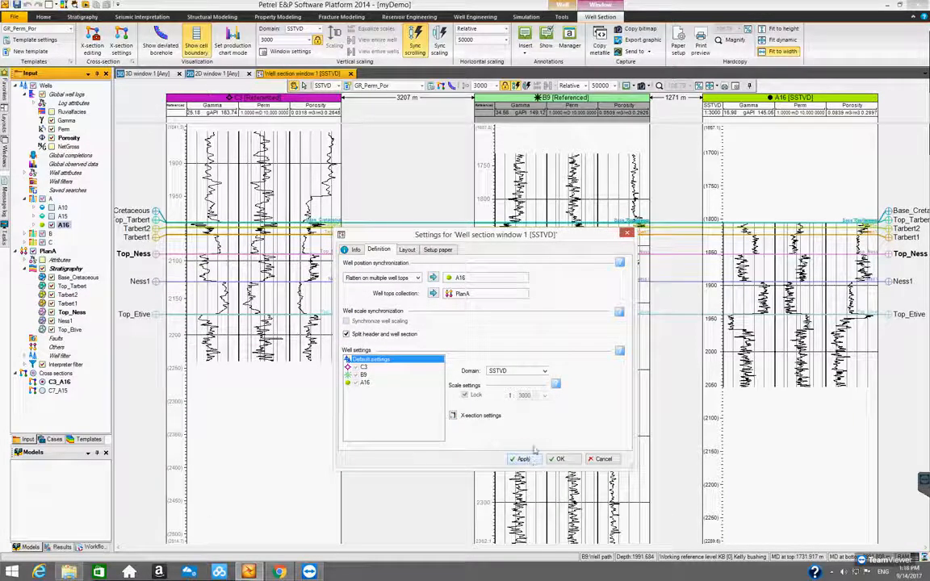
pyautogui.moveTo(589, 235); pyautogui.dragTo(599, 309)
pyautogui.moveTo(599, 434); pyautogui.dragTo(577, 361)
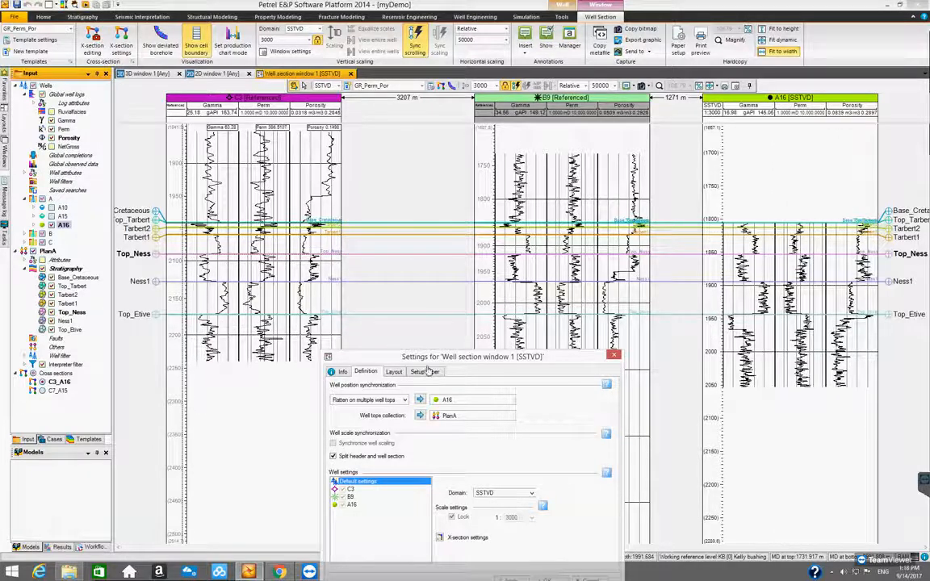
pyautogui.moveTo(485, 356); pyautogui.dragTo(510, 355)
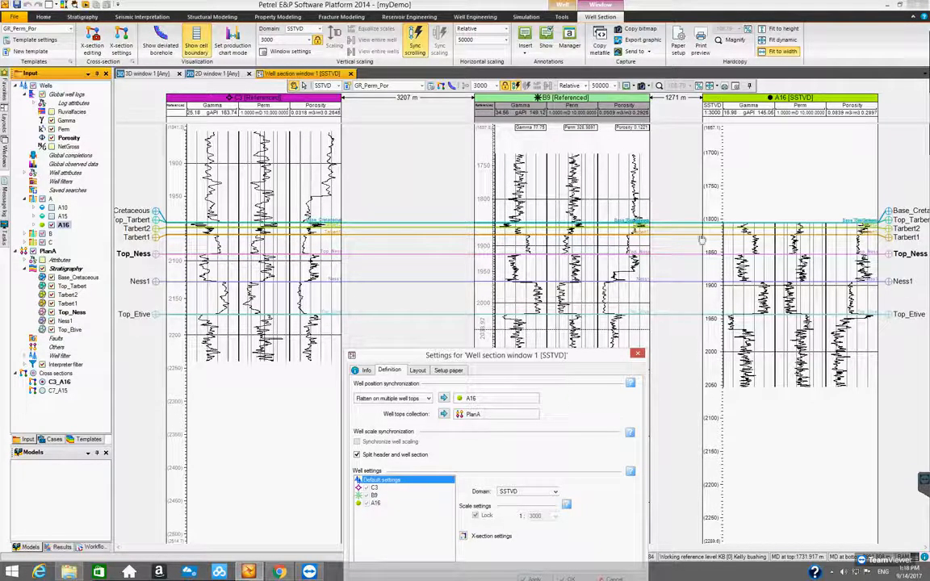
# - Set the well position synchronization back to Flatten on well top with Base_Cretaceous and apply it
pyautogui.moveTo(575, 357); pyautogui.dragTo(599, 204)
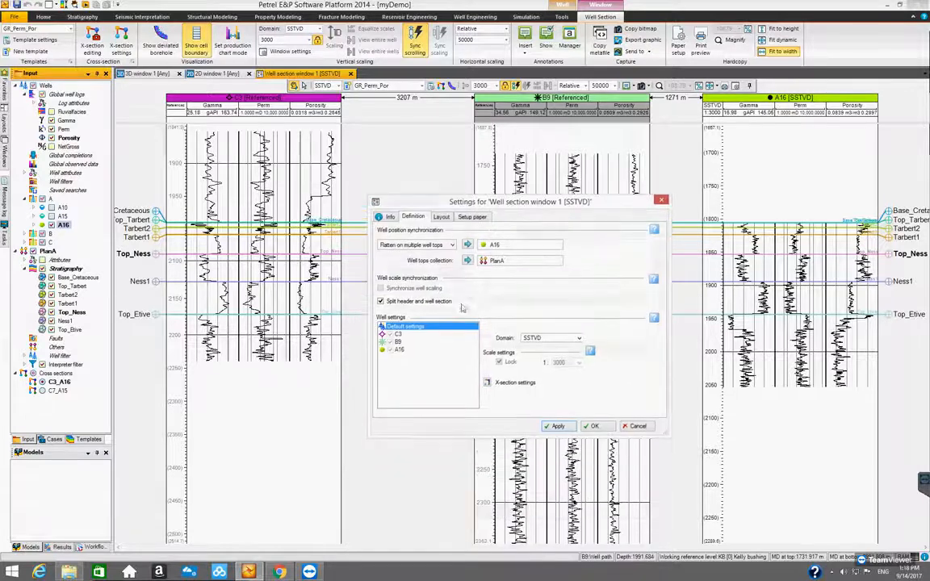
pyautogui.click(452, 245)
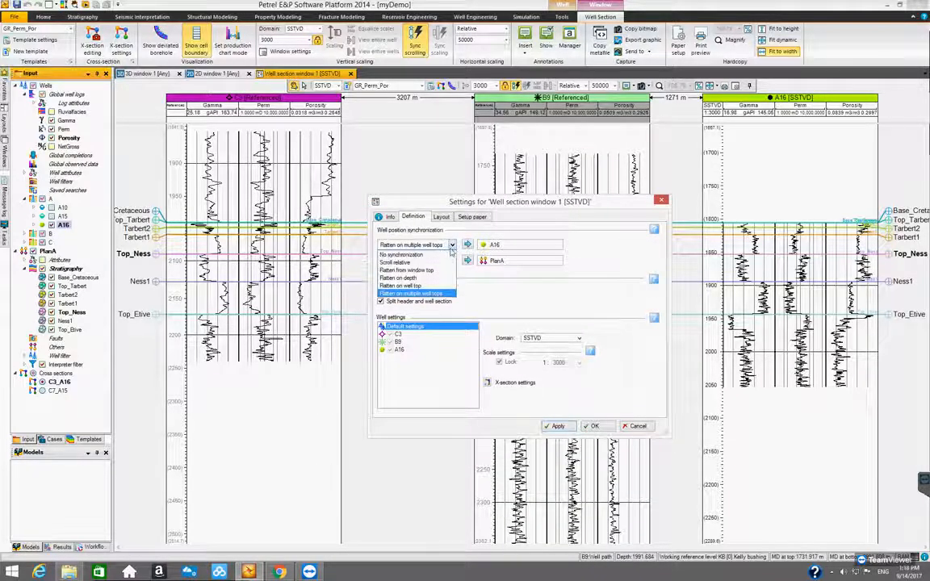
pyautogui.click(416, 285)
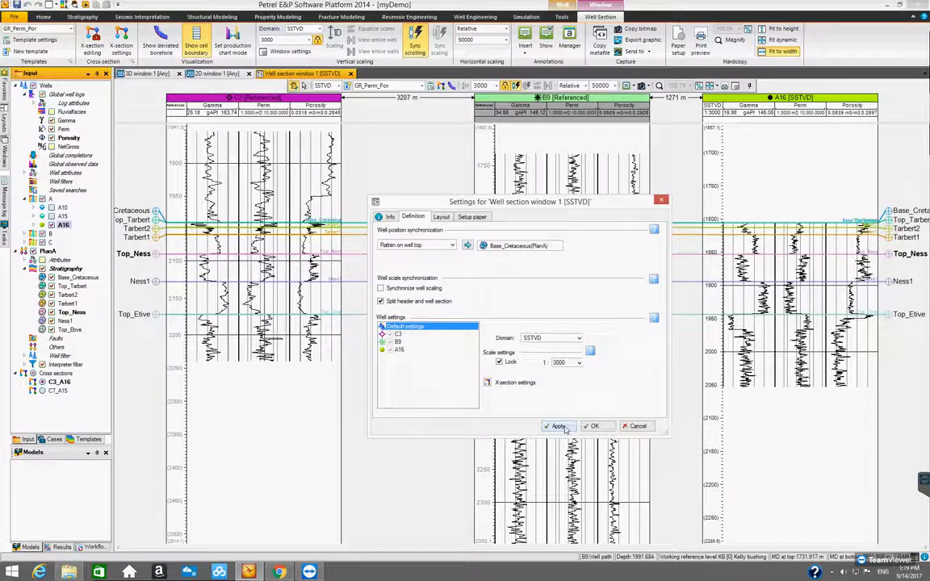
pyautogui.click(557, 427)
pyautogui.moveTo(536, 203); pyautogui.dragTo(654, 321)
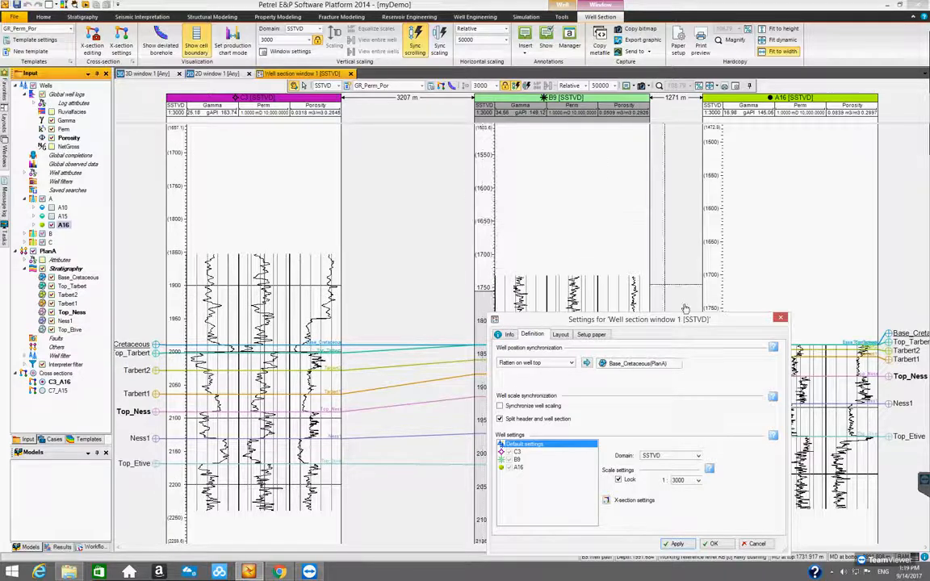
pyautogui.moveTo(666, 319); pyautogui.dragTo(581, 214)
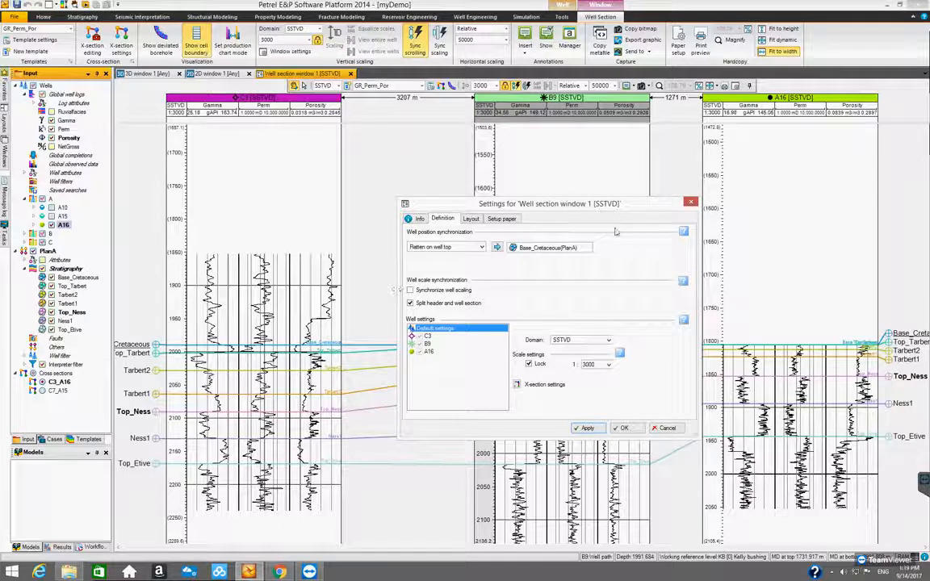
pyautogui.moveTo(611, 207); pyautogui.dragTo(603, 196)
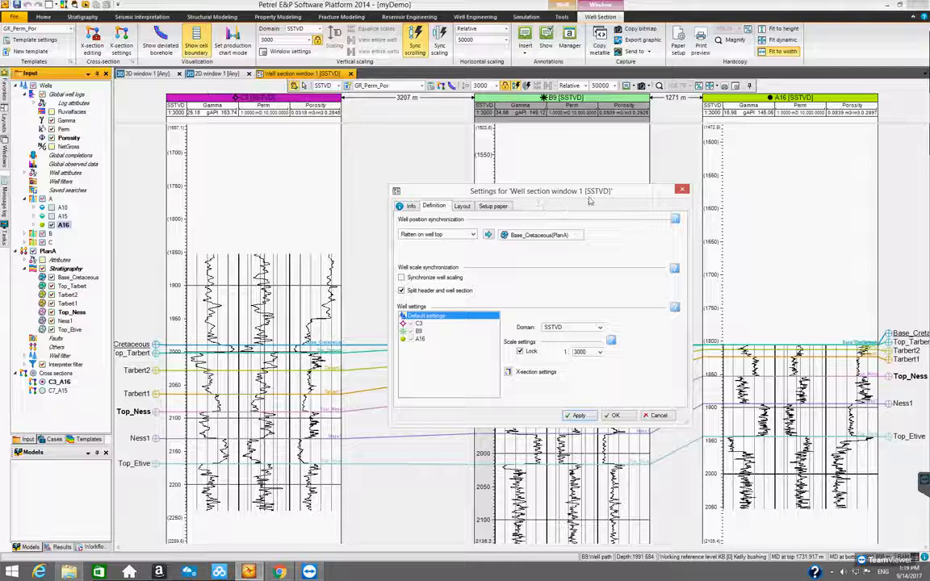
# - Review the well section window's layout, paper setup and info settings, and return to its definition settings
pyautogui.click(462, 207)
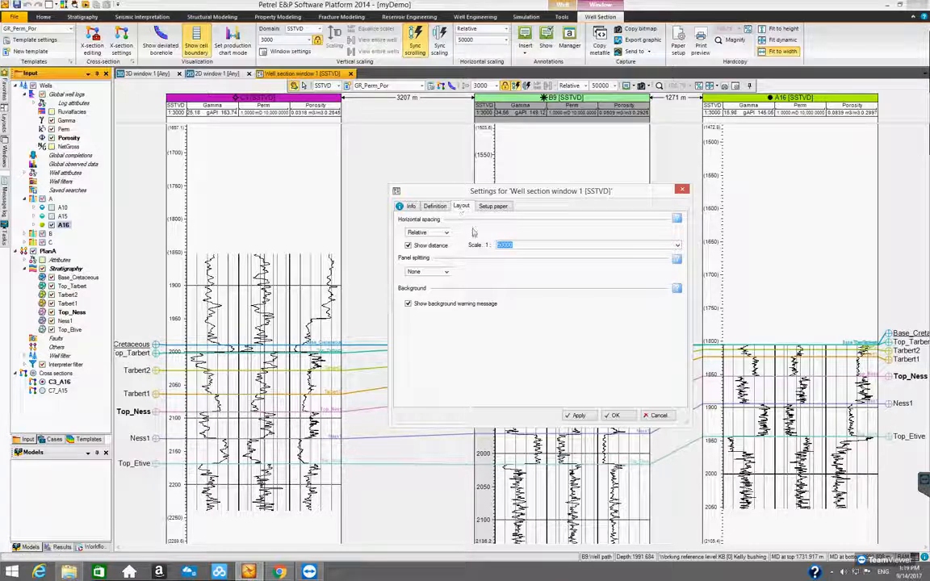
pyautogui.click(493, 206)
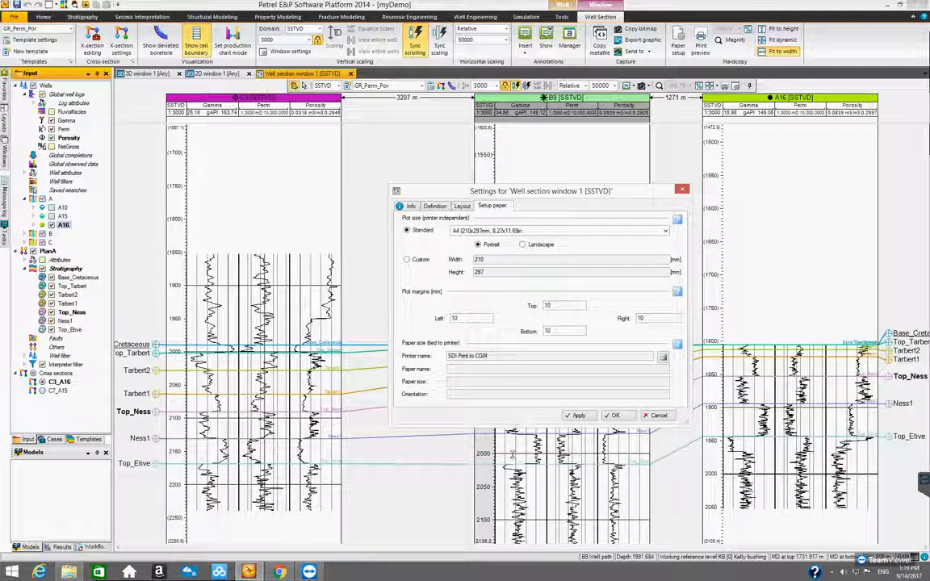
pyautogui.moveTo(512, 428); pyautogui.dragTo(513, 455)
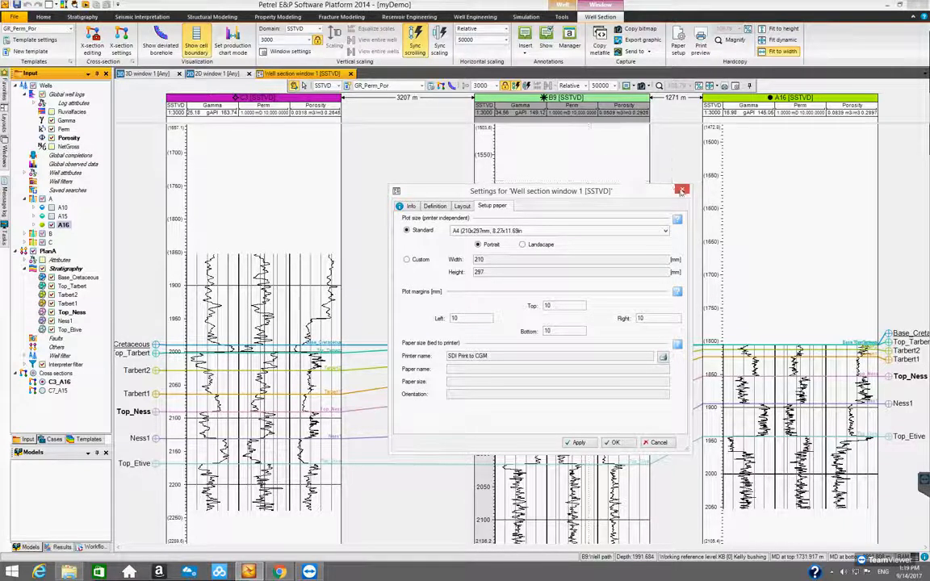
pyautogui.click(410, 207)
pyautogui.click(436, 207)
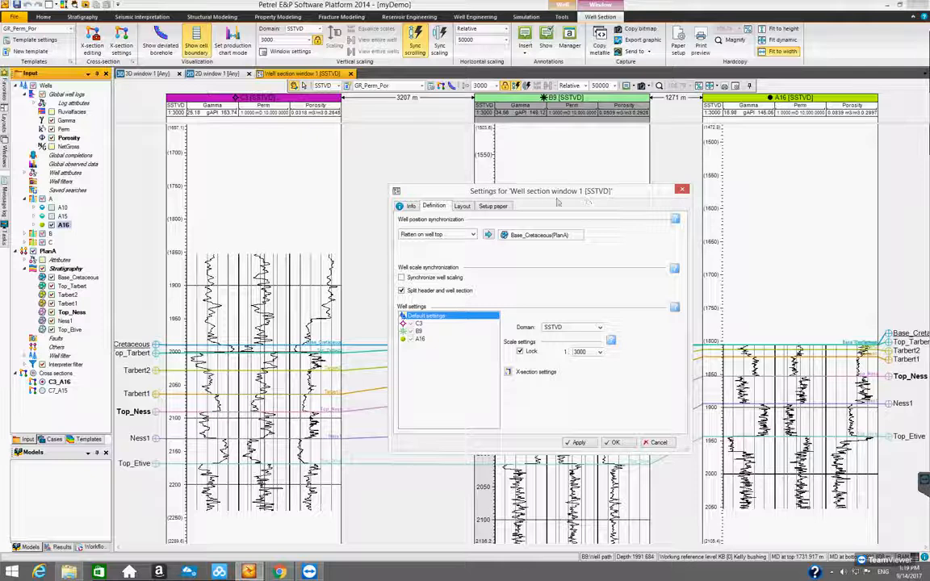
# - Open the cross-section settings for C3_A16 and select the default well fence settings in the hinge list
pyautogui.moveTo(572, 193); pyautogui.dragTo(548, 162)
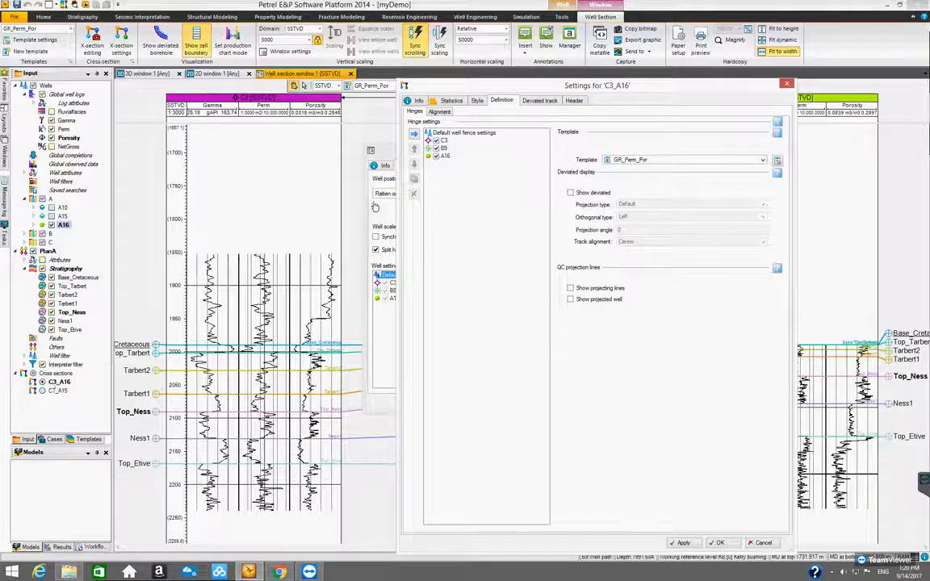
pyautogui.moveTo(524, 91); pyautogui.dragTo(321, 82)
pyautogui.click(657, 150)
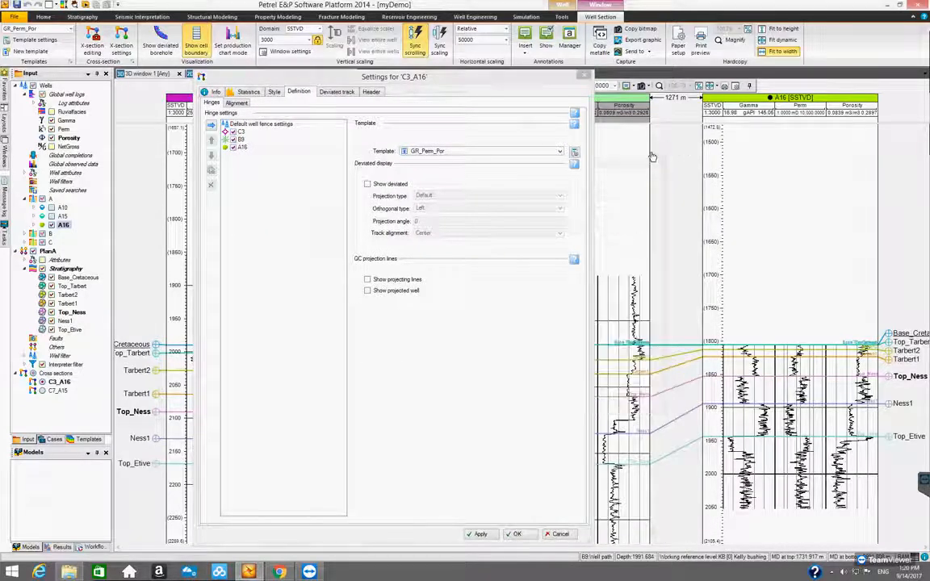
pyautogui.moveTo(487, 80); pyautogui.dragTo(579, 95)
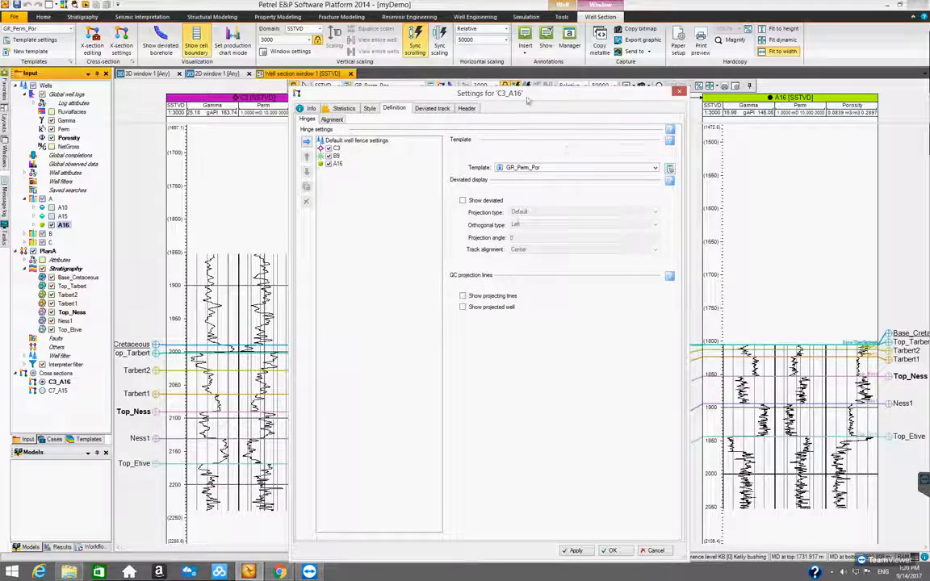
pyautogui.moveTo(528, 90); pyautogui.dragTo(533, 55)
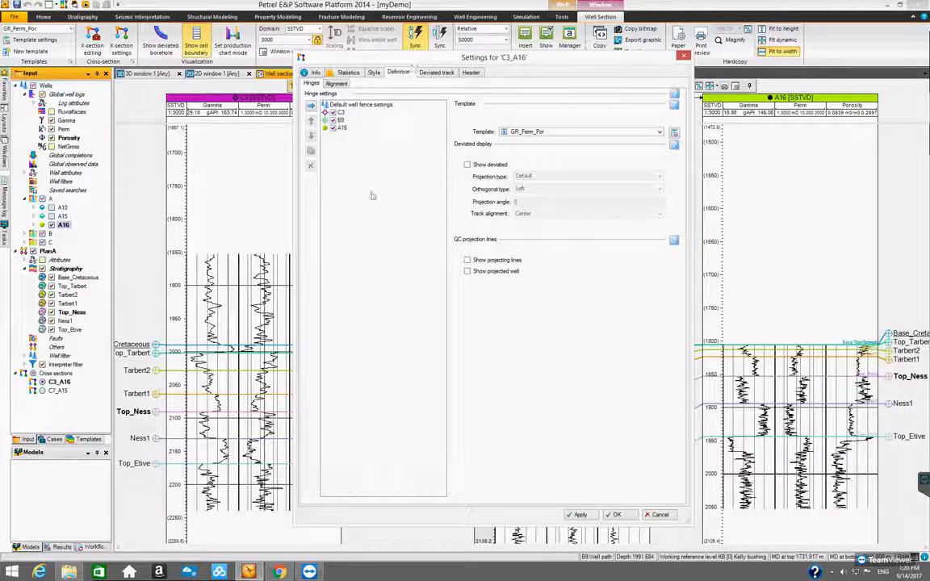
pyautogui.click(350, 107)
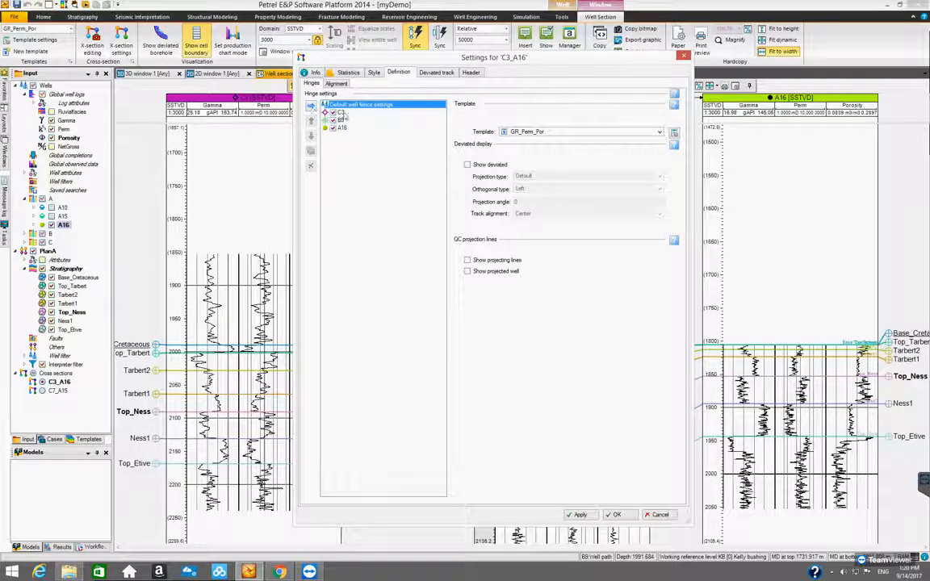
# - Compare the template, deviated display and projection line settings of hinges C3 and B9 with the default well fence settings
pyautogui.click(343, 113)
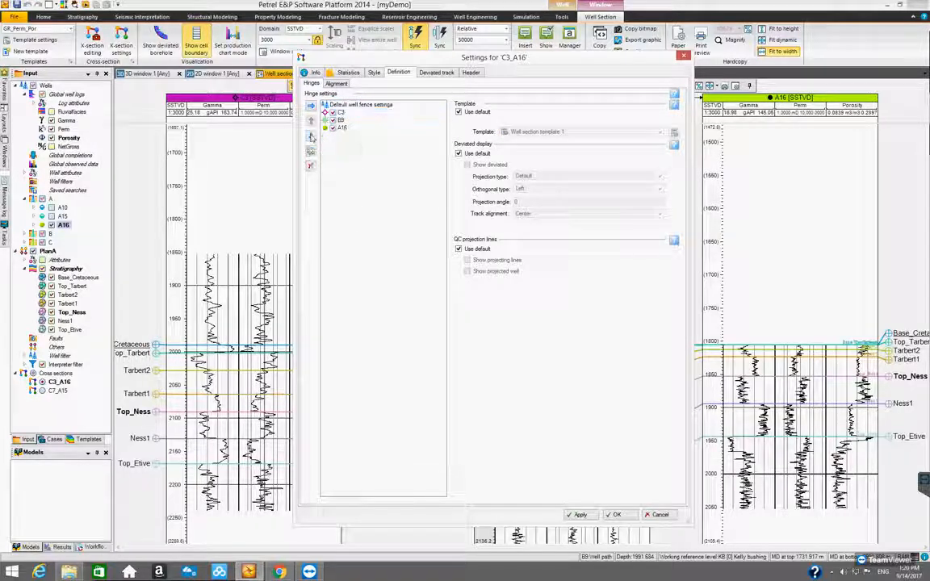
pyautogui.click(312, 138)
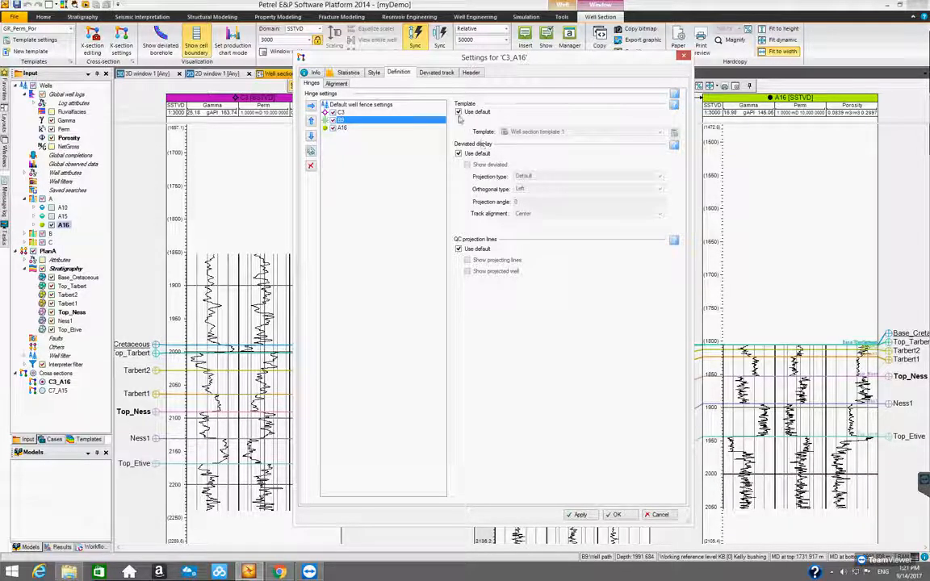
pyautogui.click(370, 106)
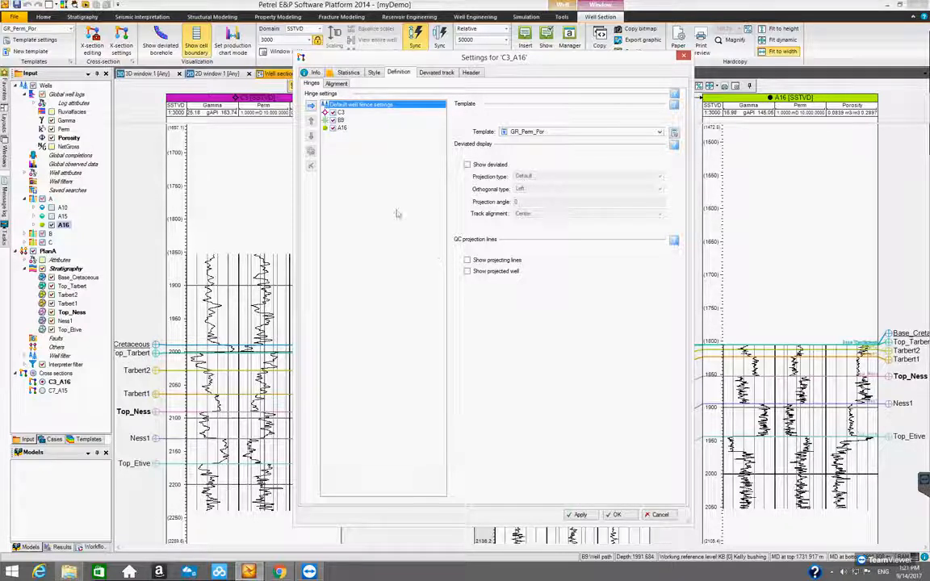
pyautogui.click(341, 113)
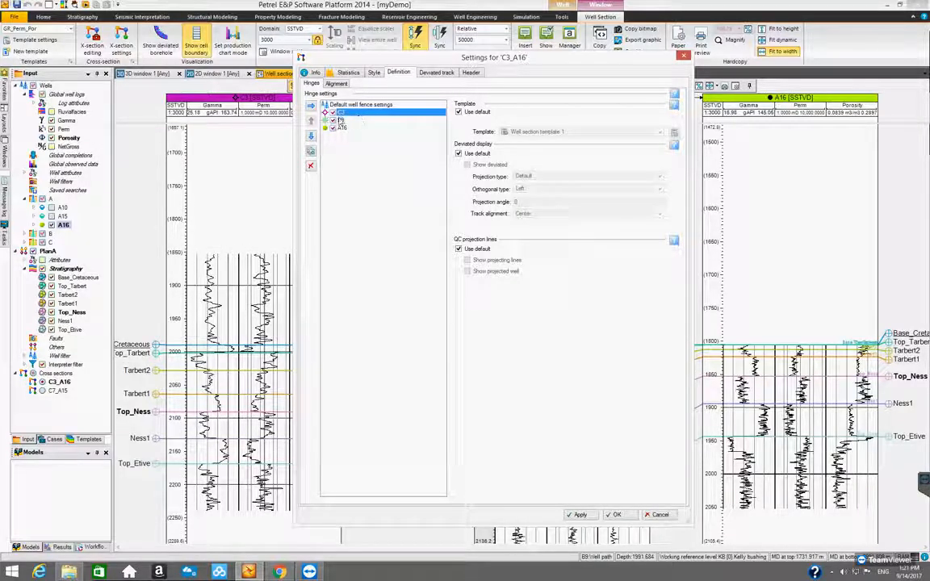
# - Release hinge B9 from the default template to show its own template choices, and restore the default template
pyautogui.click(344, 120)
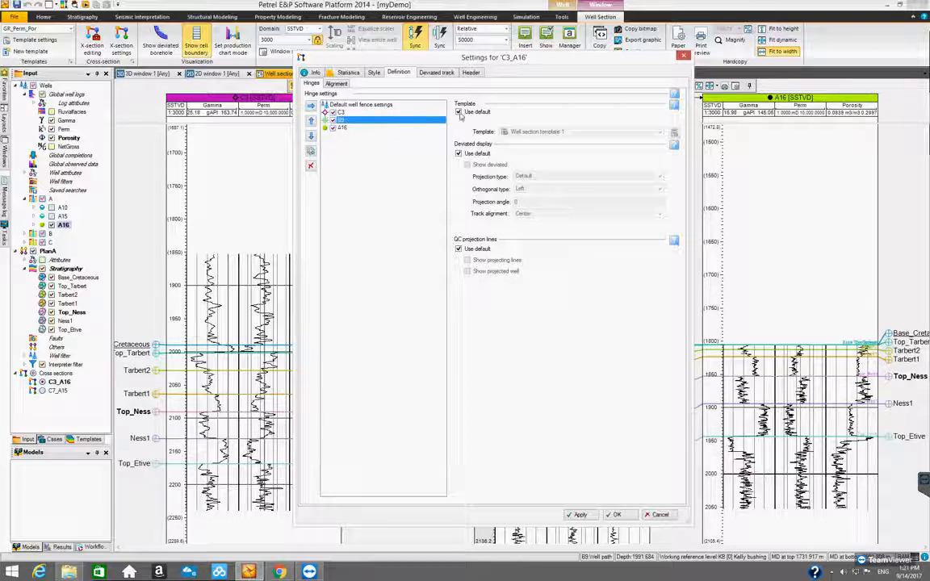
pyautogui.click(459, 113)
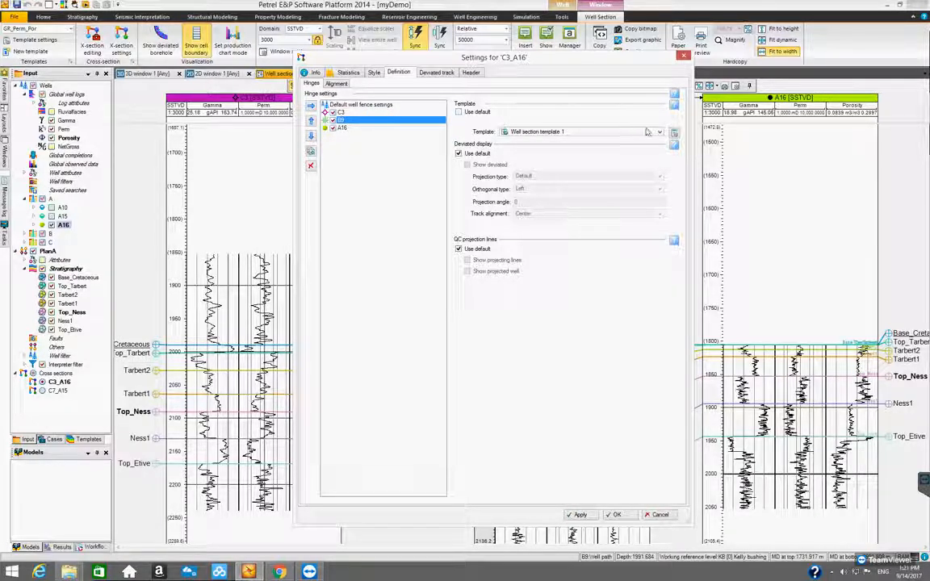
pyautogui.click(660, 133)
pyautogui.click(539, 216)
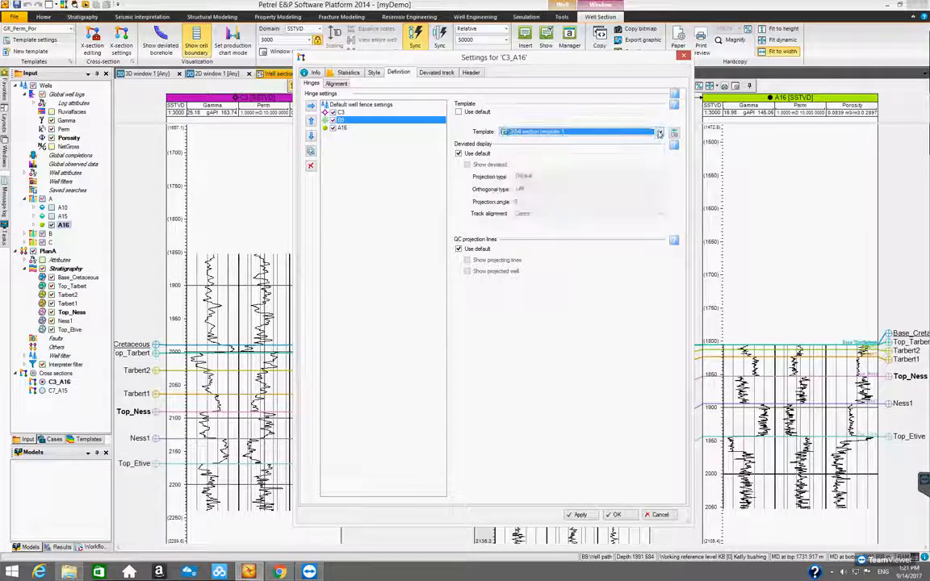
pyautogui.click(459, 112)
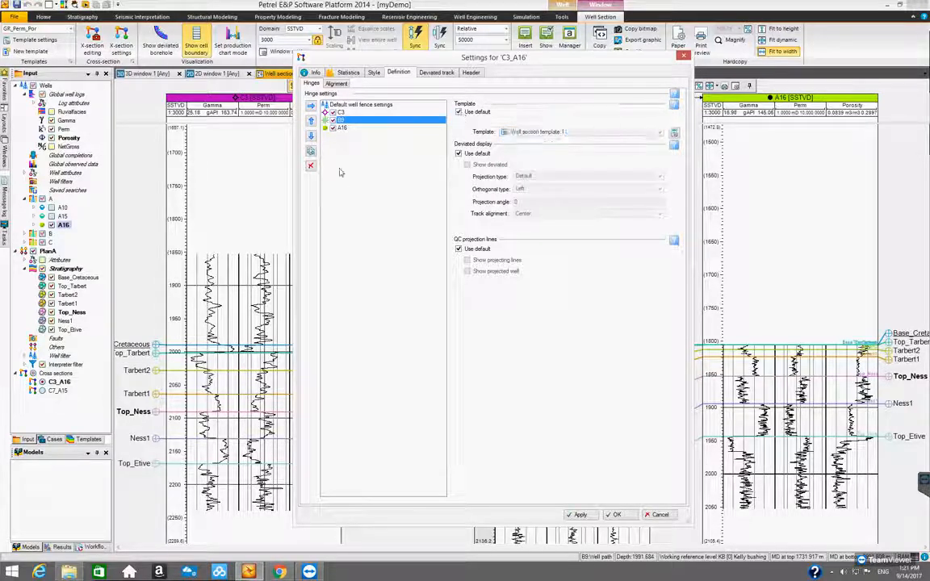
# - Open the settings of the GR_Perm_Por template from the default well fence settings and place the dialog clear of the C3 tracks
pyautogui.click(342, 112)
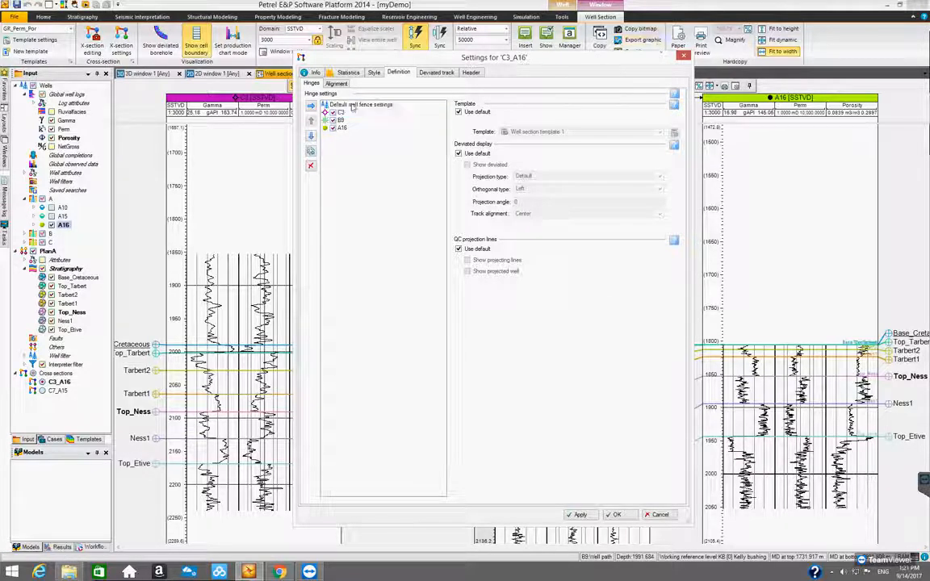
pyautogui.click(327, 106)
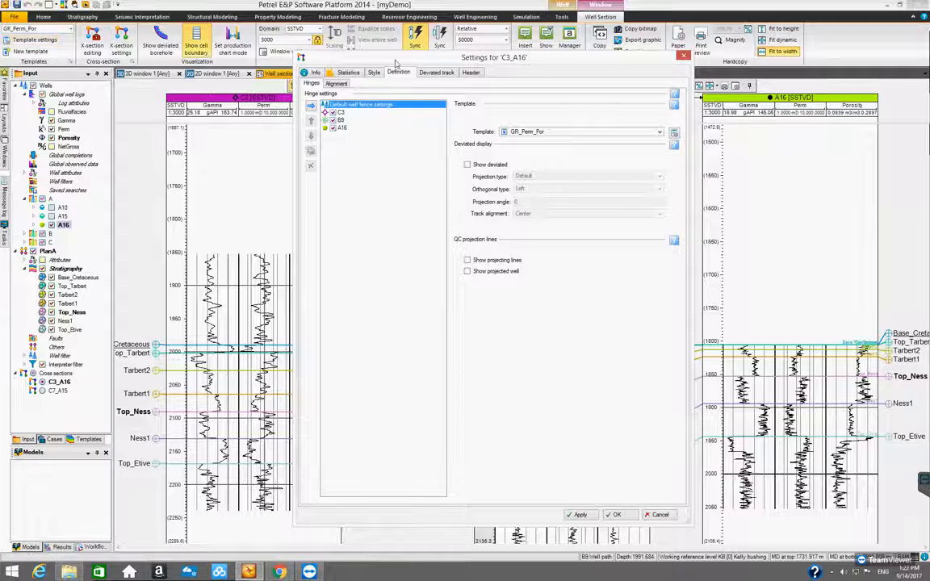
pyautogui.moveTo(396, 65); pyautogui.dragTo(389, 123)
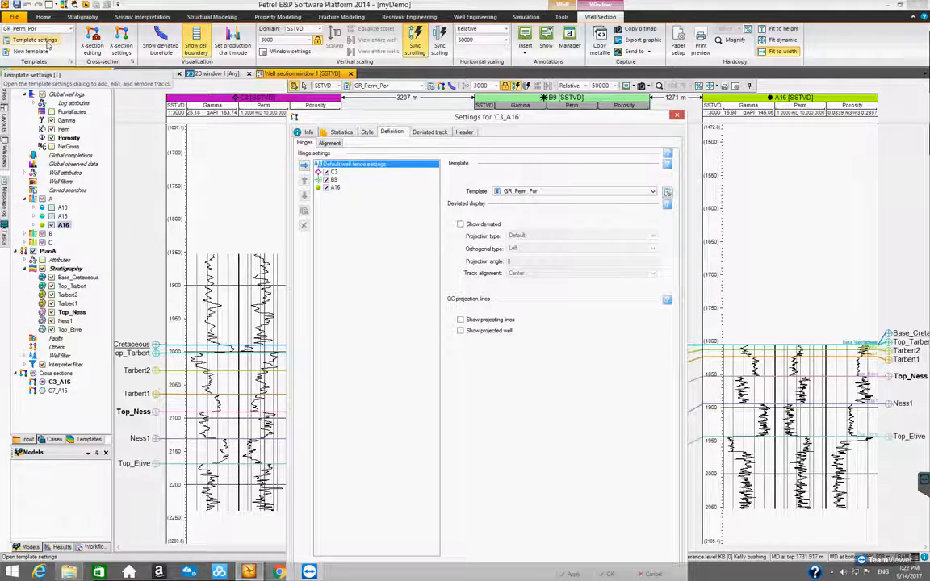
pyautogui.moveTo(541, 118); pyautogui.dragTo(535, 96)
pyautogui.click(662, 170)
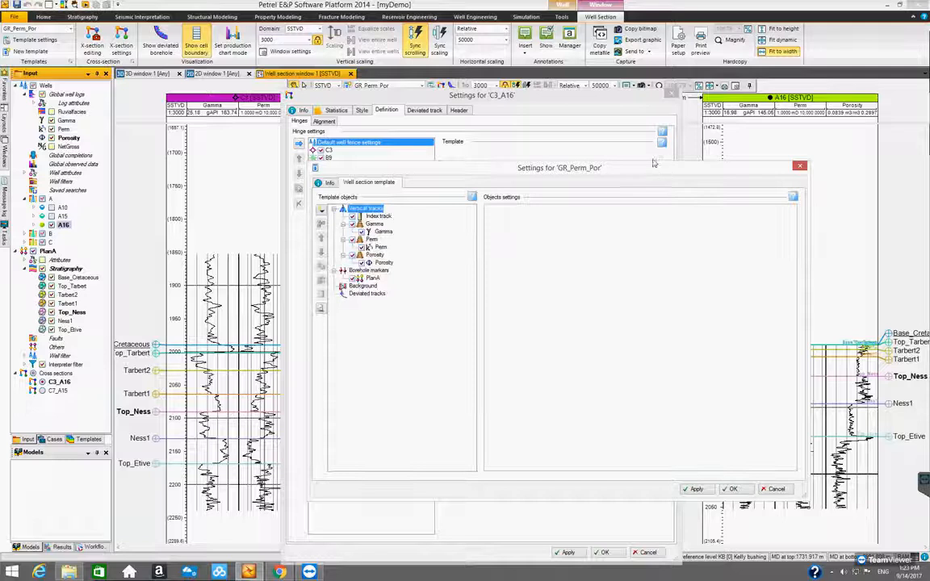
pyautogui.click(606, 85)
pyautogui.moveTo(546, 172); pyautogui.dragTo(520, 158)
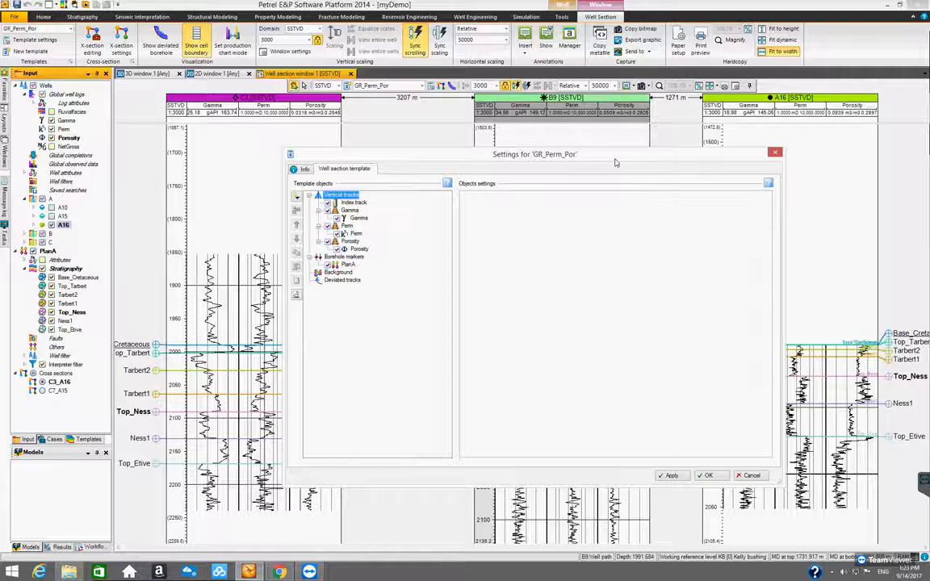
pyautogui.moveTo(640, 157); pyautogui.dragTo(714, 150)
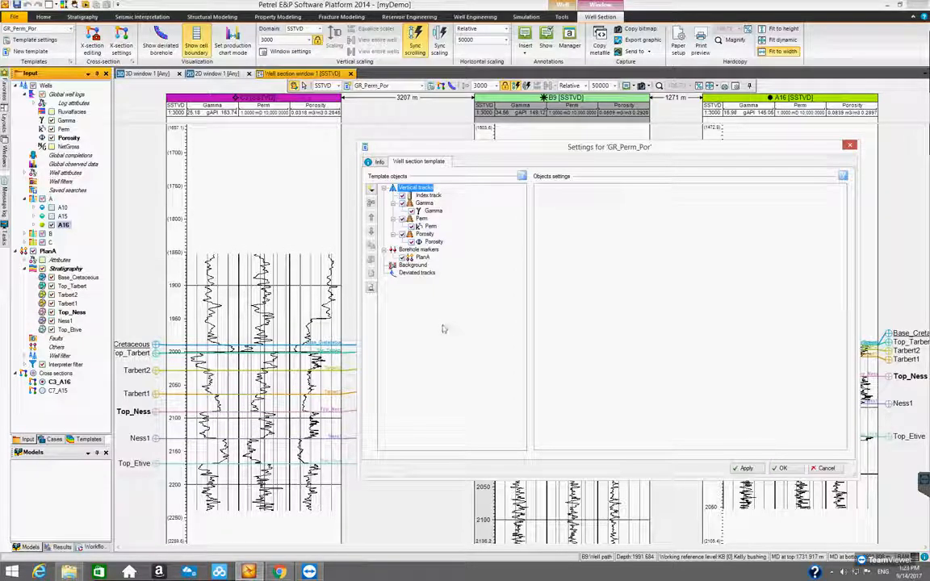
pyautogui.moveTo(437, 148); pyautogui.dragTo(443, 136)
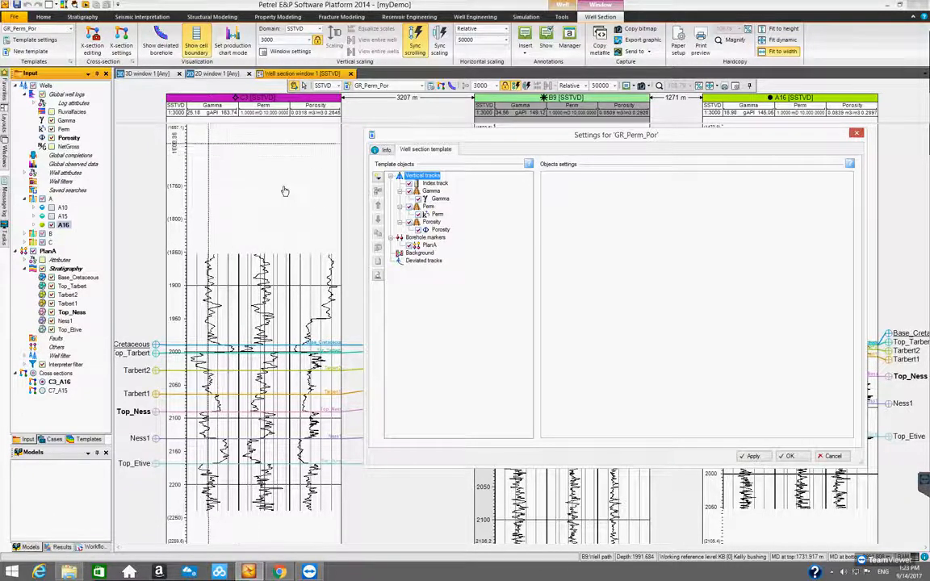
# - Review the settings of the index track and the Gamma track in the GR_Perm_Por template
pyautogui.click(441, 185)
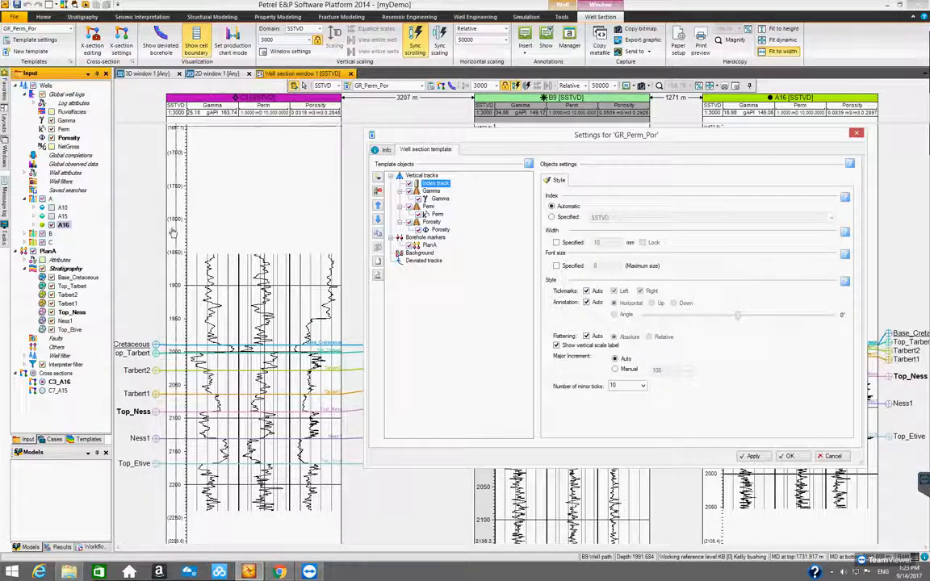
pyautogui.click(429, 199)
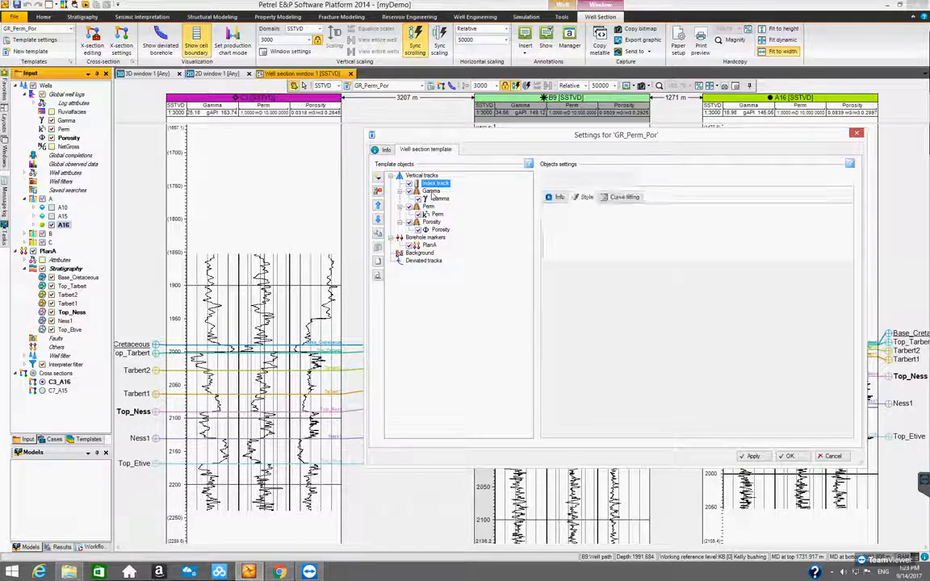
pyautogui.click(432, 191)
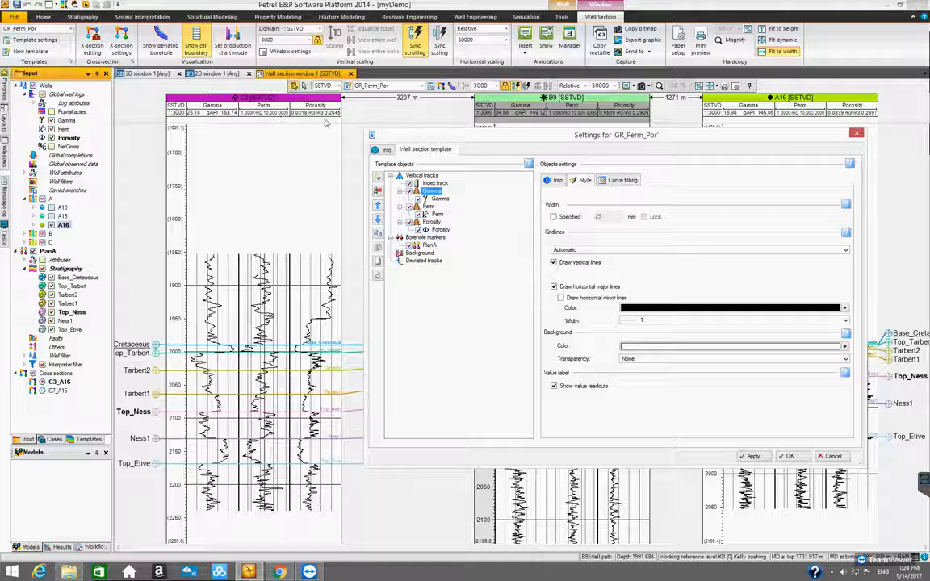
# - Review the Perm track's info, style and curve filling settings
pyautogui.click(429, 209)
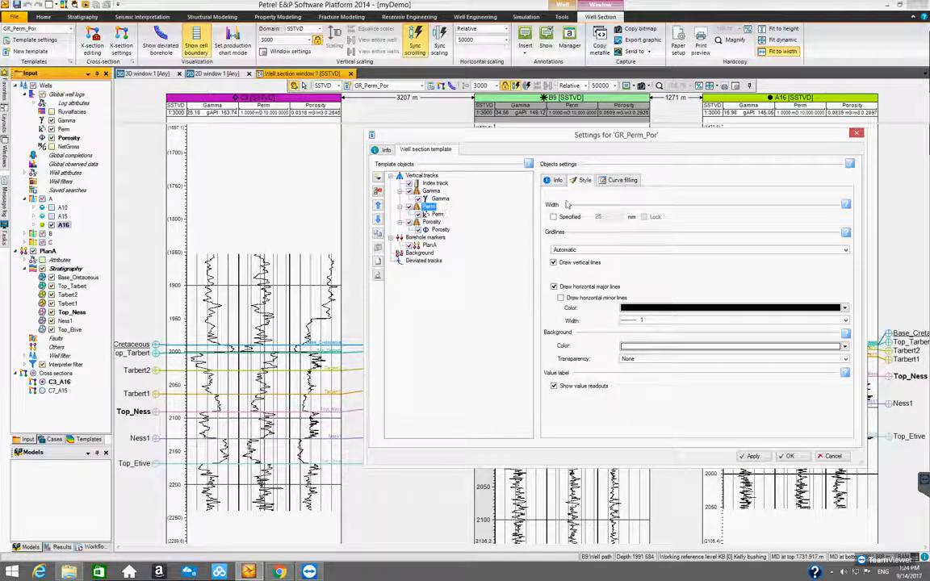
pyautogui.click(555, 181)
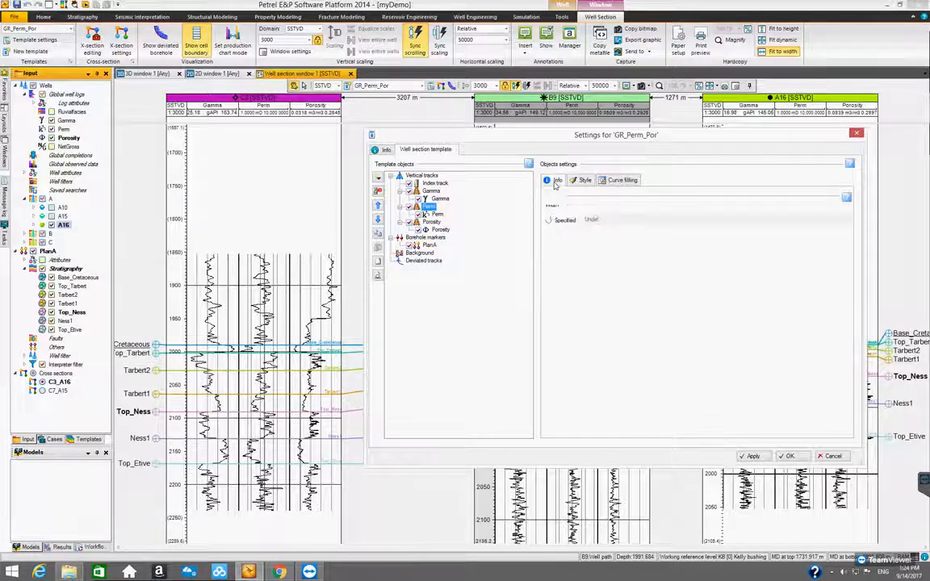
pyautogui.click(583, 180)
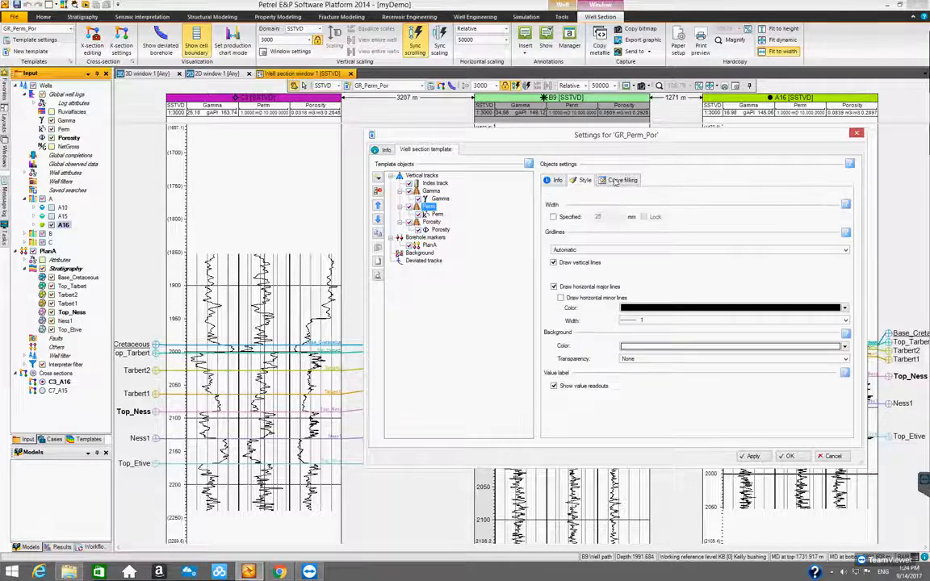
pyautogui.click(619, 181)
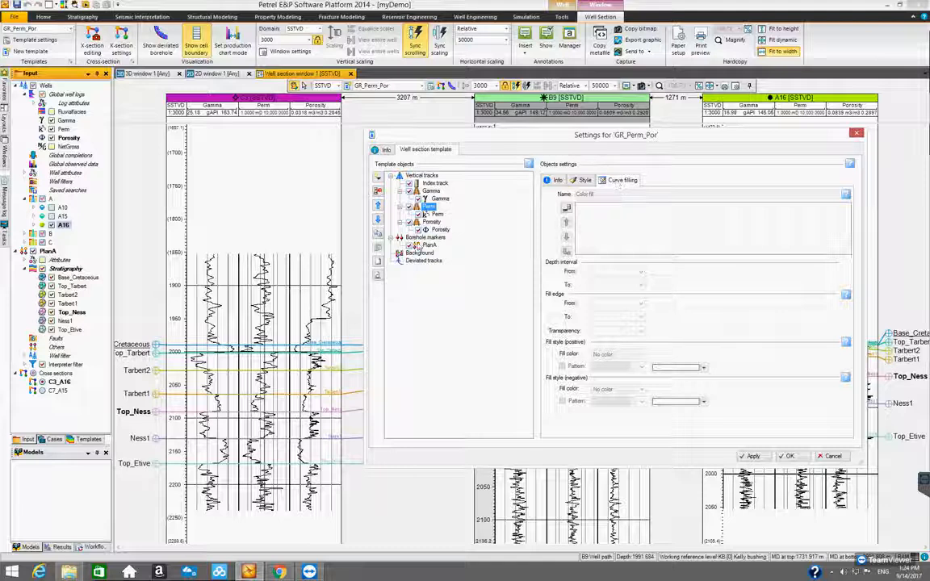
# - Review the info, definition, limits and style settings of the Perm log within the Perm track
pyautogui.click(439, 215)
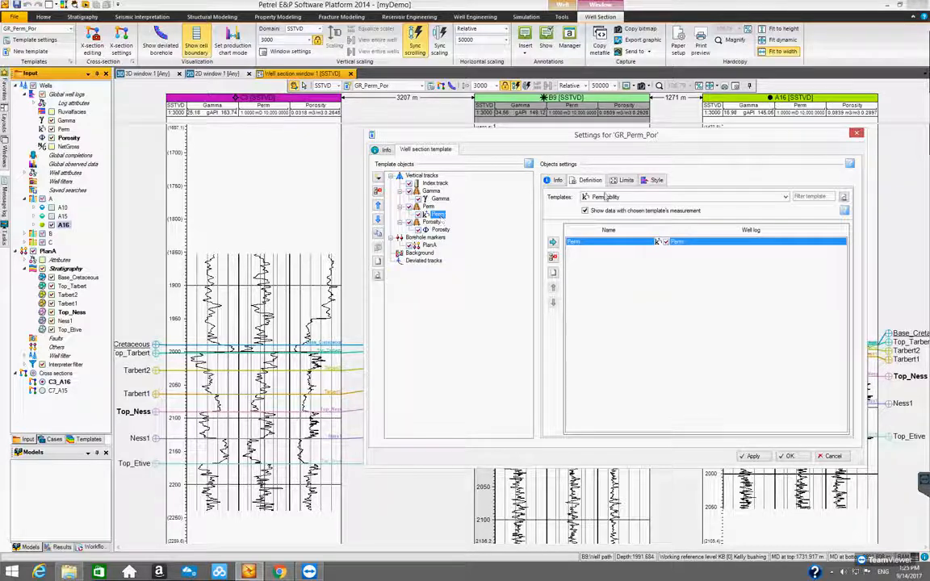
pyautogui.click(557, 181)
pyautogui.click(592, 183)
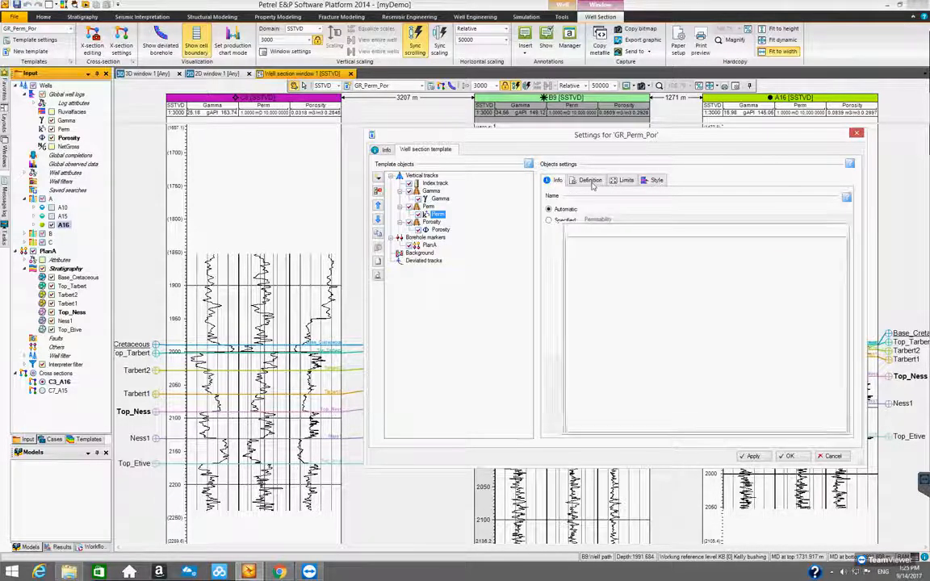
pyautogui.click(625, 183)
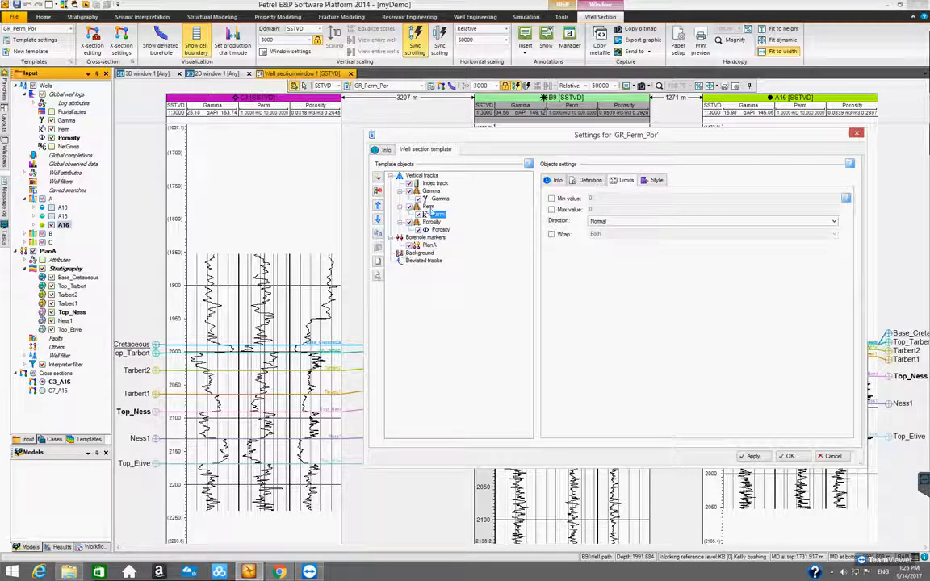
pyautogui.click(656, 181)
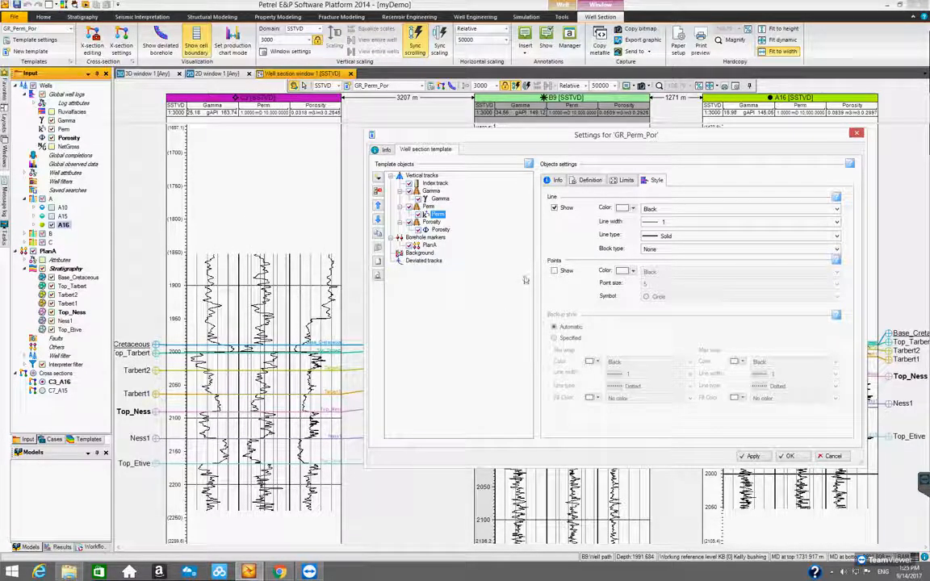
# - Examine the template's borehole markers and background objects against the well tops shown in the well section
pyautogui.click(440, 239)
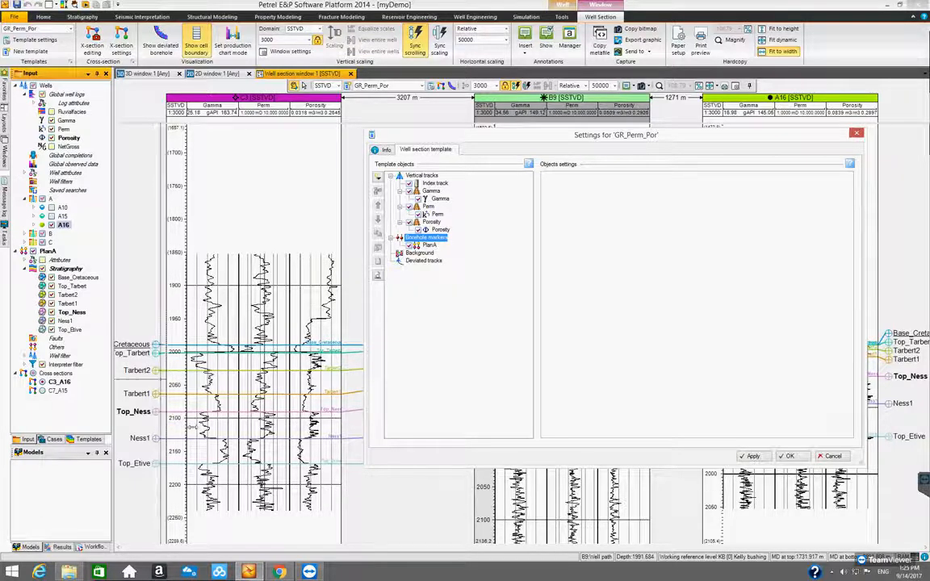
pyautogui.click(430, 254)
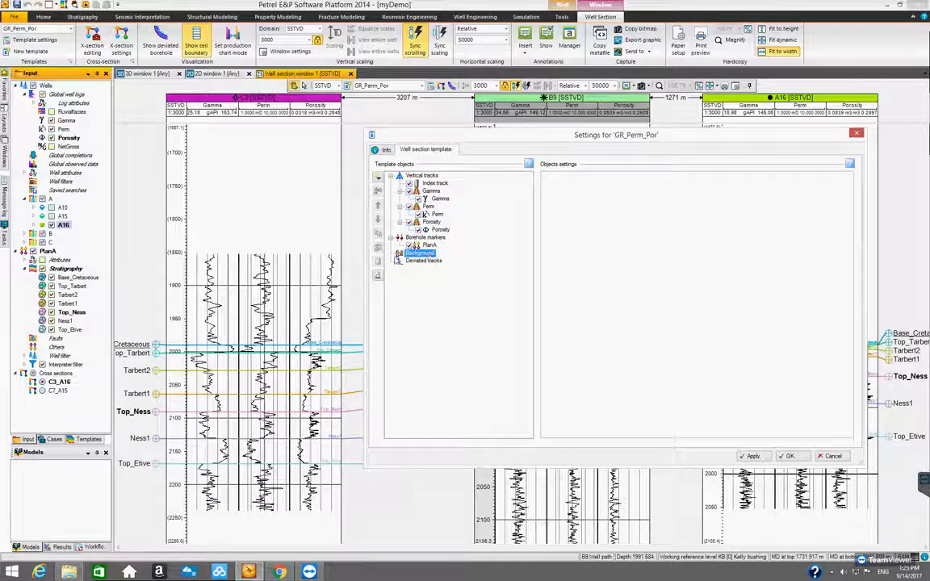
pyautogui.moveTo(452, 141); pyautogui.dragTo(607, 226)
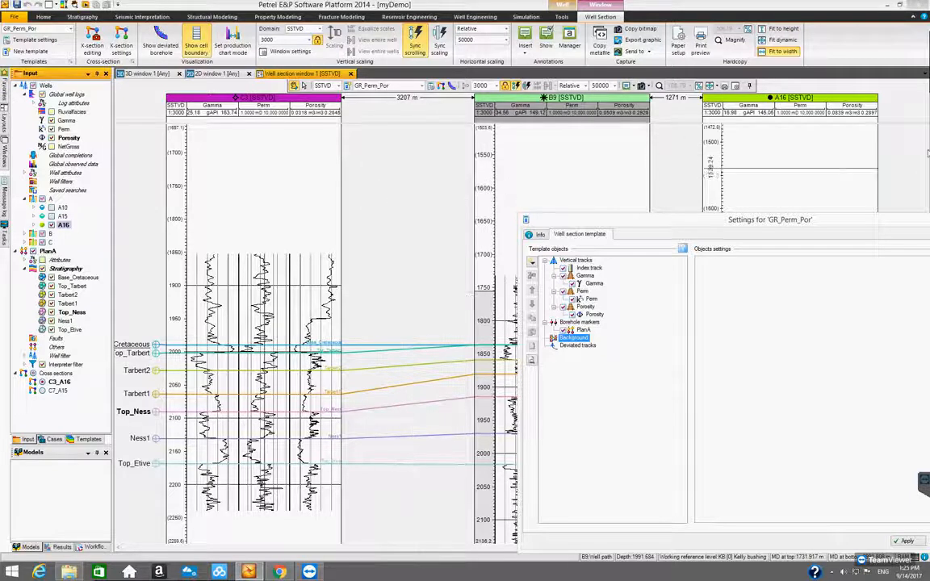
pyautogui.moveTo(602, 222); pyautogui.dragTo(478, 180)
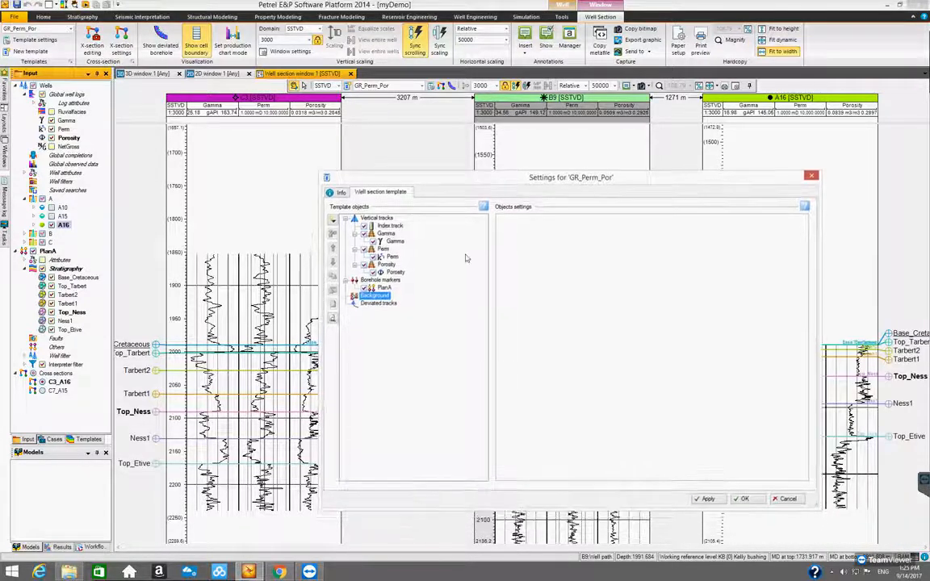
# - Examine the track types that can be added under the template's vertical tracks, without adding any
pyautogui.click(380, 217)
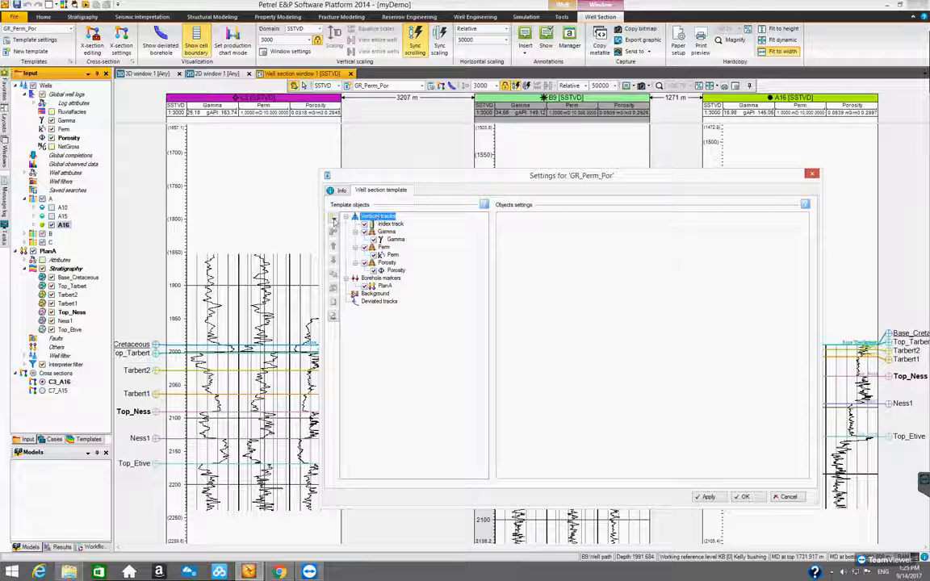
pyautogui.click(334, 220)
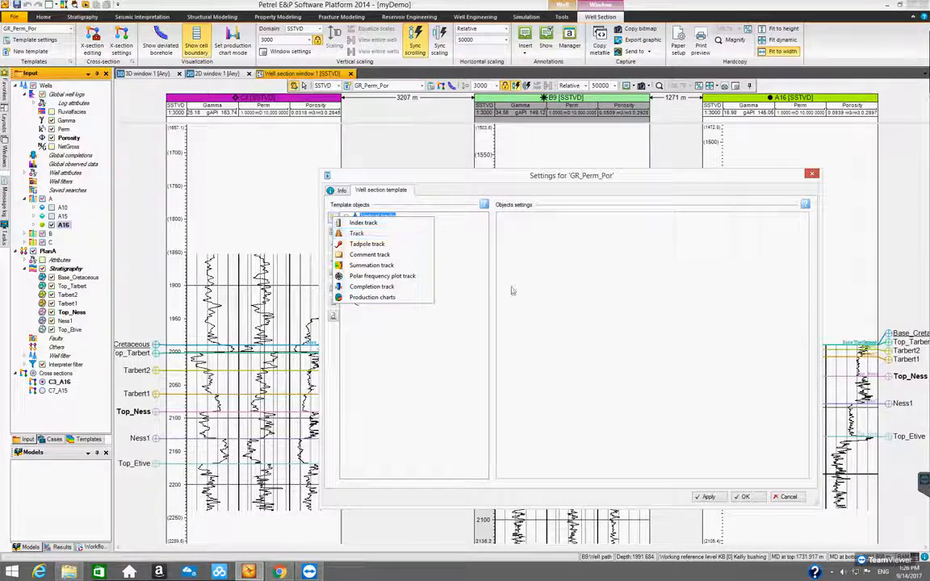
pyautogui.click(471, 298)
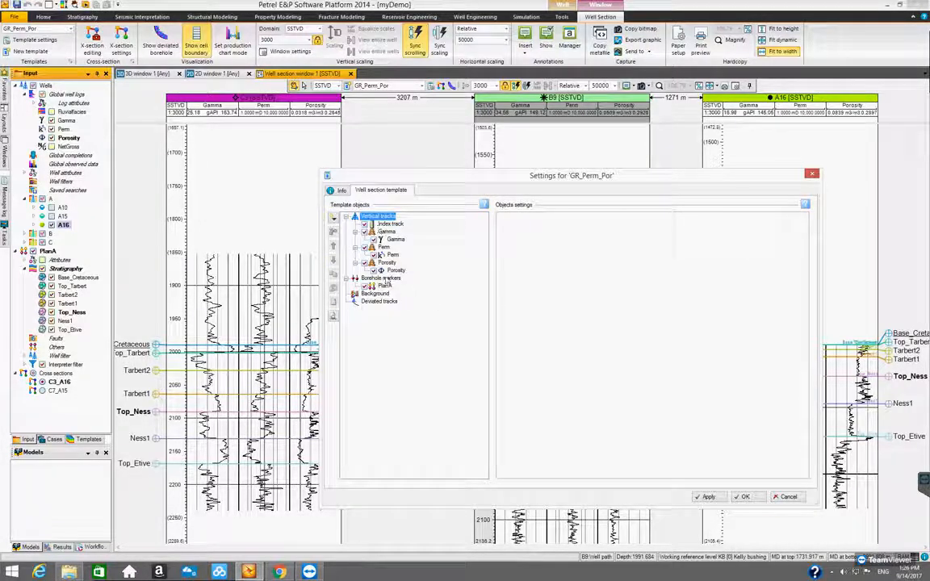
pyautogui.click(333, 218)
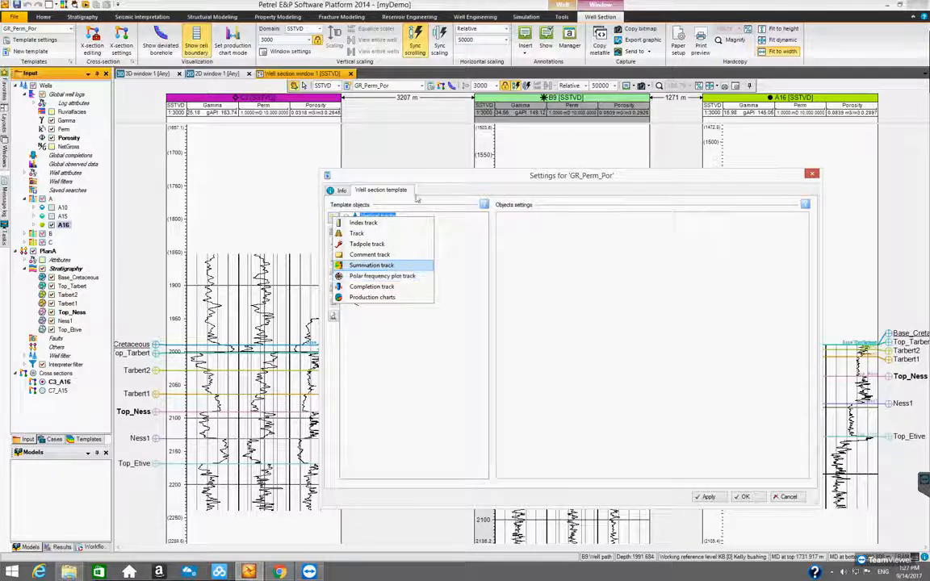
pyautogui.click(333, 219)
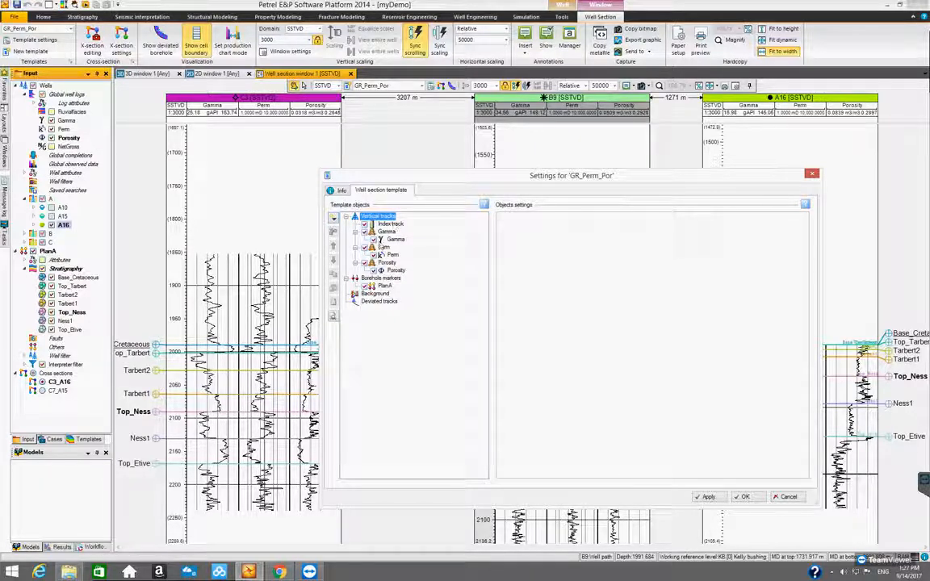
# - Examine the object types that can be added under the template's Background, without adding any
pyautogui.click(374, 294)
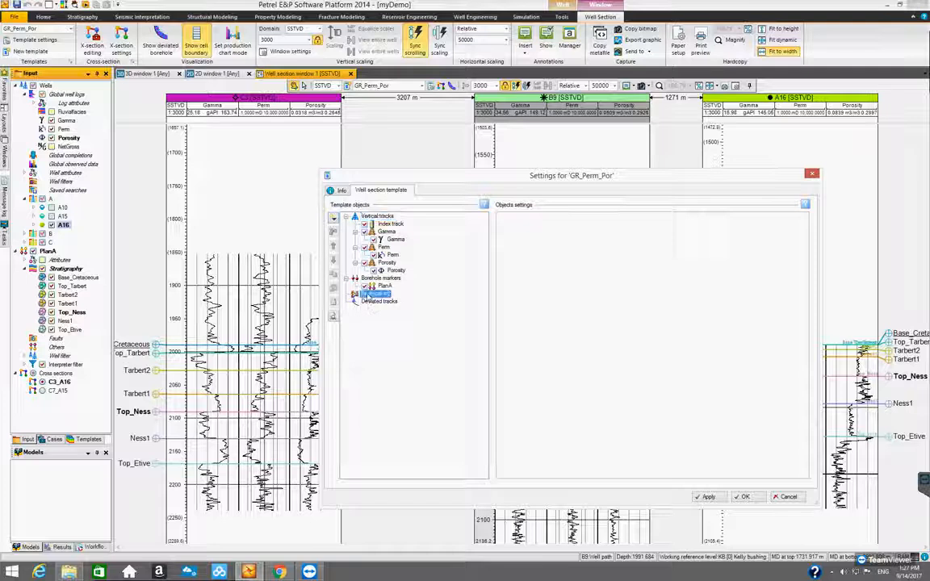
pyautogui.click(333, 219)
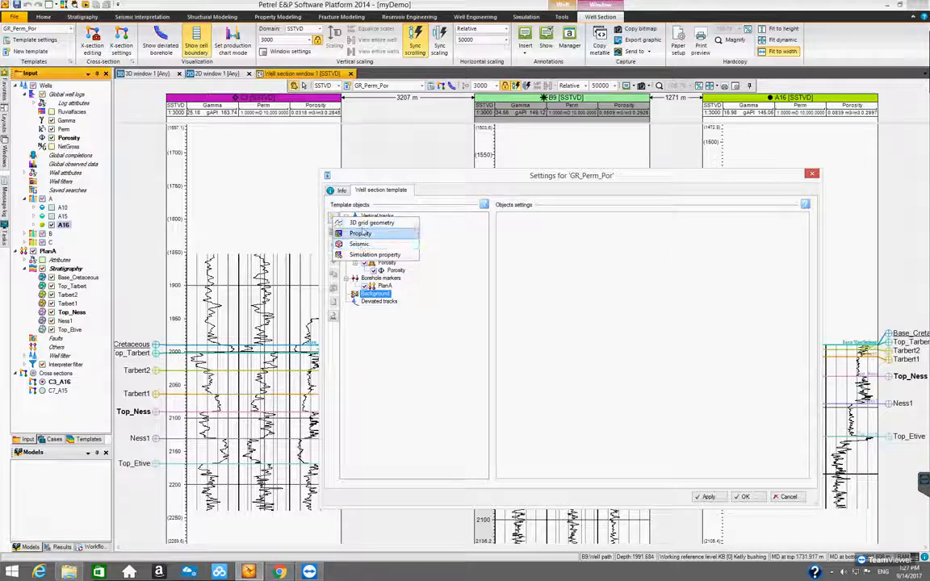
pyautogui.click(441, 186)
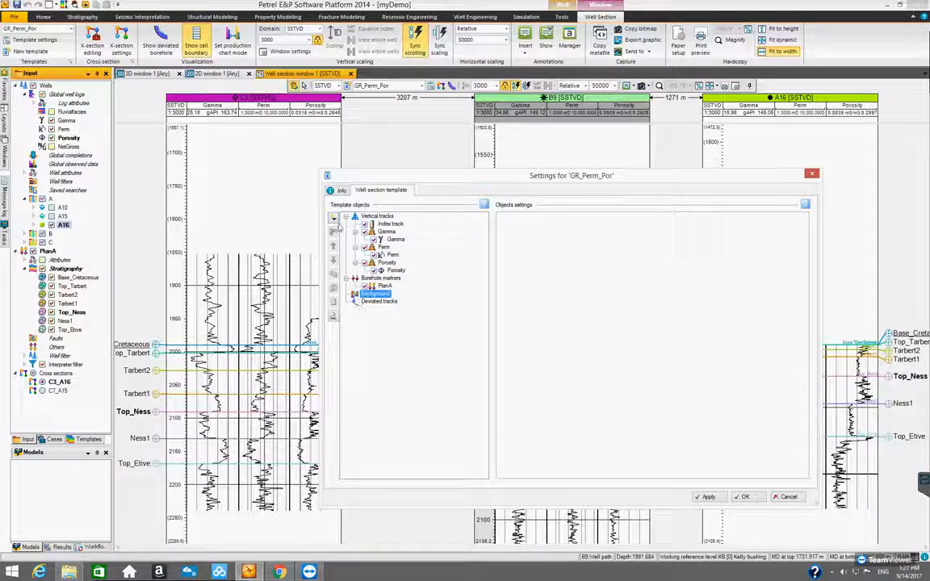
pyautogui.click(335, 219)
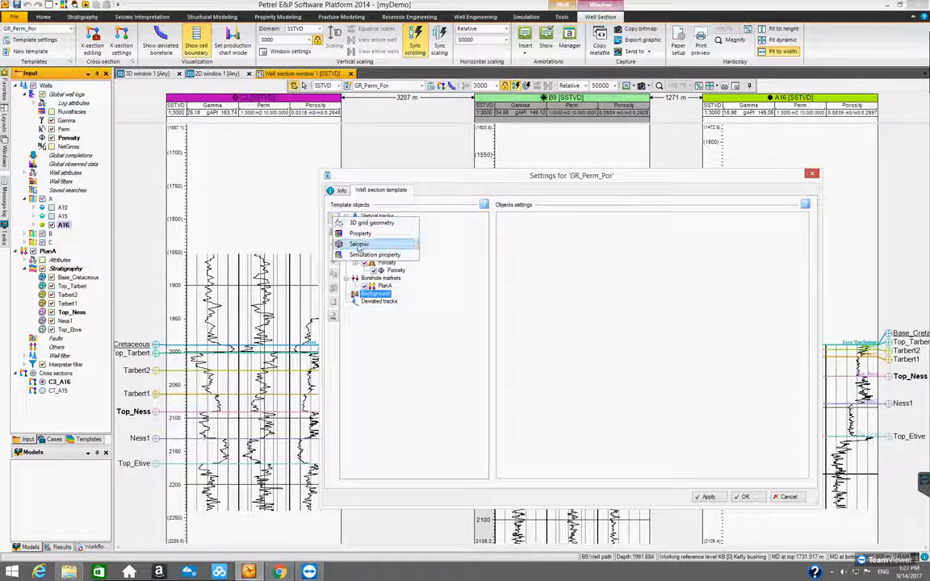
pyautogui.click(441, 176)
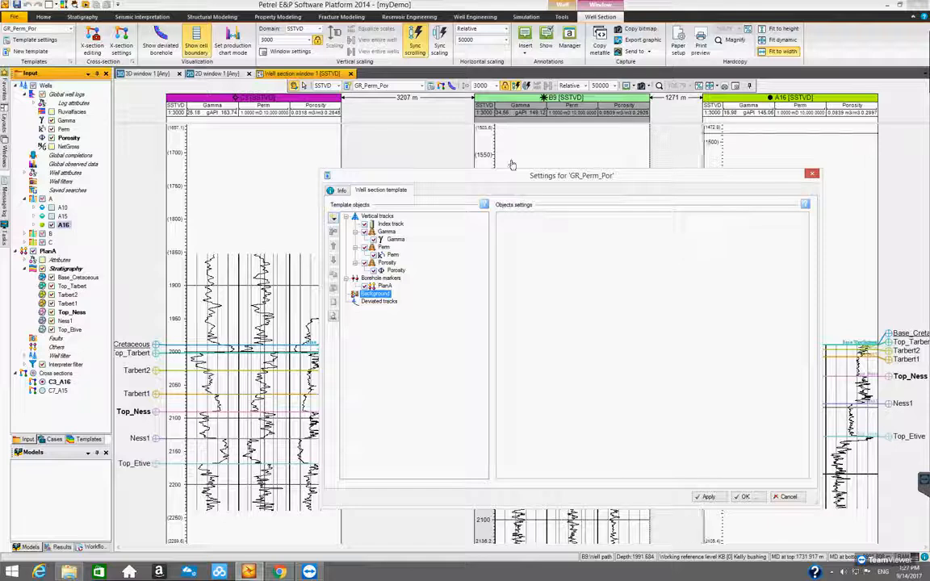
pyautogui.moveTo(363, 177); pyautogui.dragTo(457, 191)
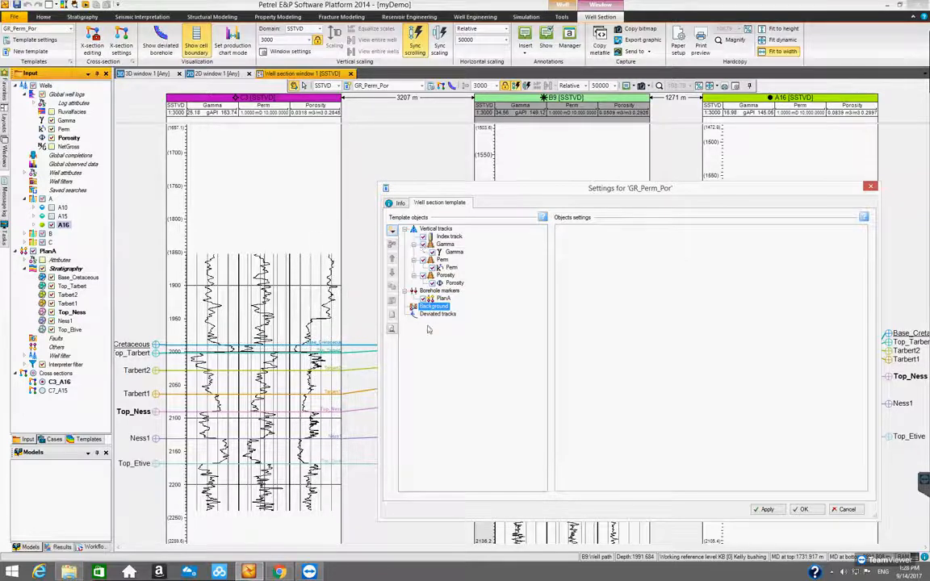
pyautogui.click(393, 232)
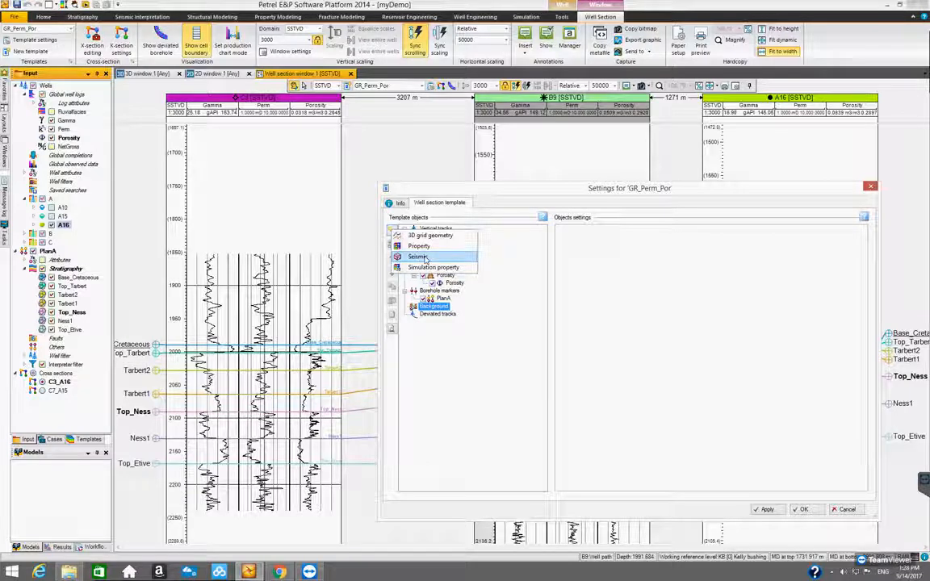
pyautogui.click(434, 194)
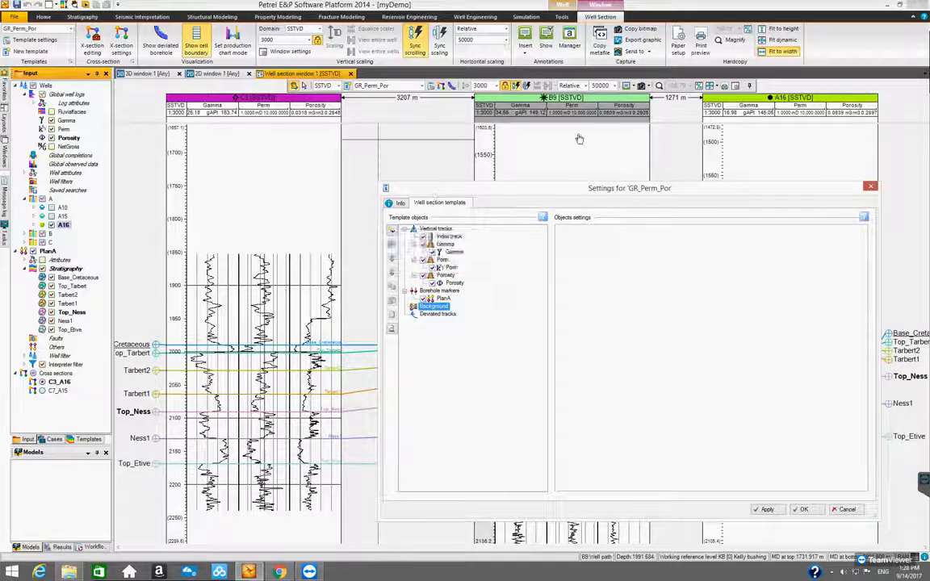
pyautogui.click(392, 230)
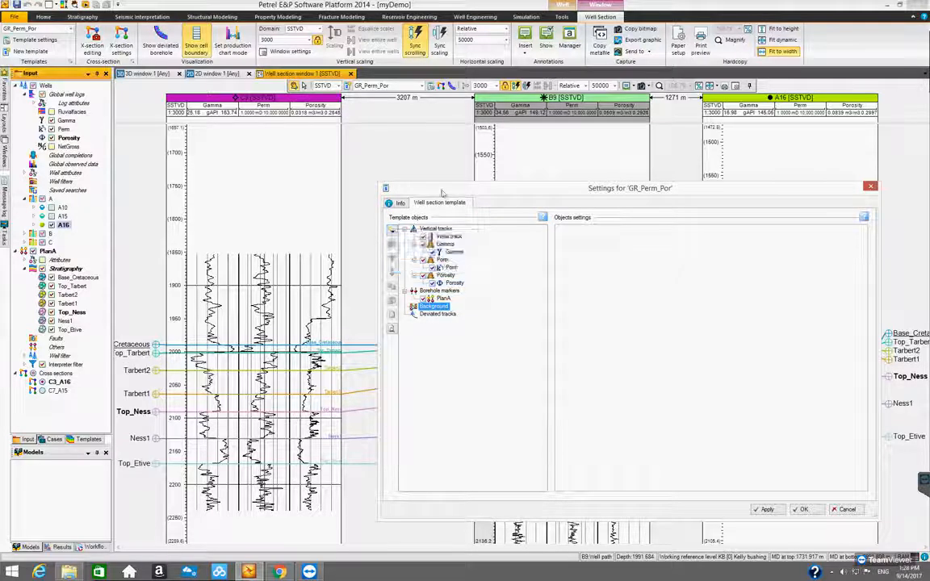
# - Examine the object types that can be added under the template's borehole markers, without adding any
pyautogui.click(446, 291)
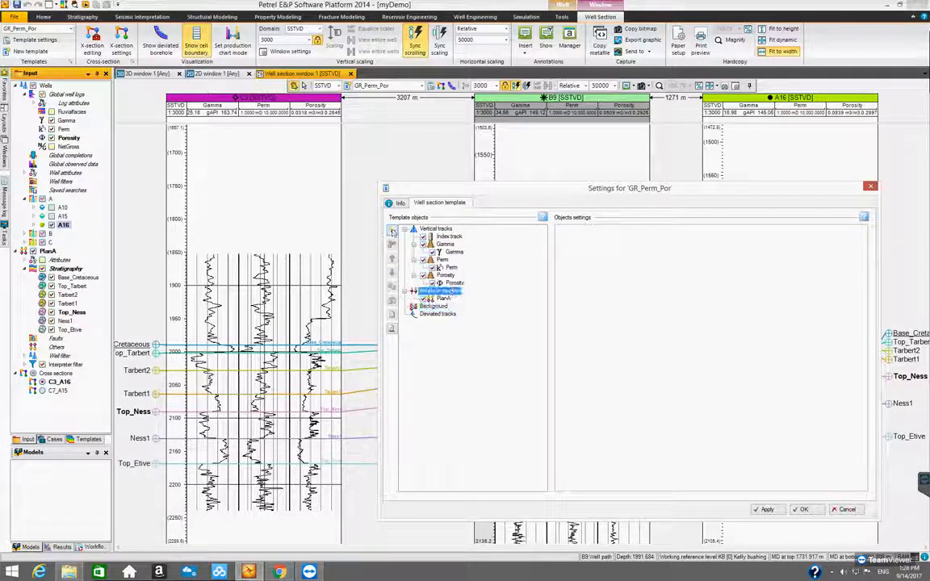
pyautogui.click(392, 232)
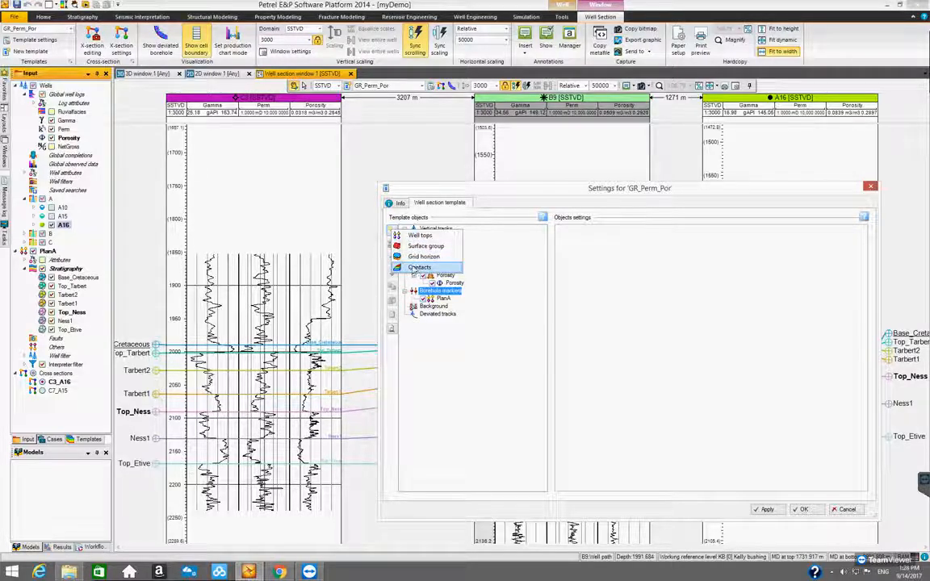
pyautogui.click(493, 329)
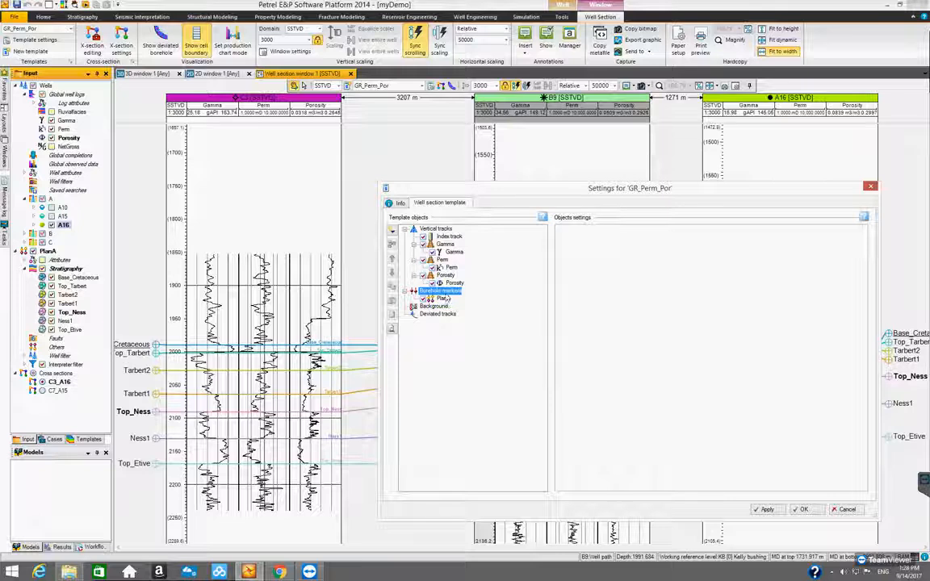
pyautogui.click(393, 231)
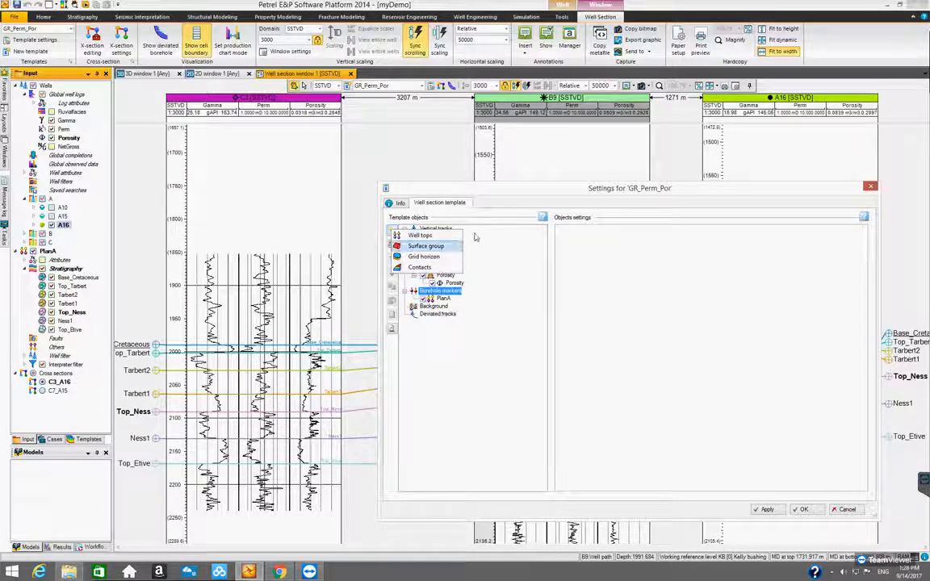
pyautogui.click(499, 194)
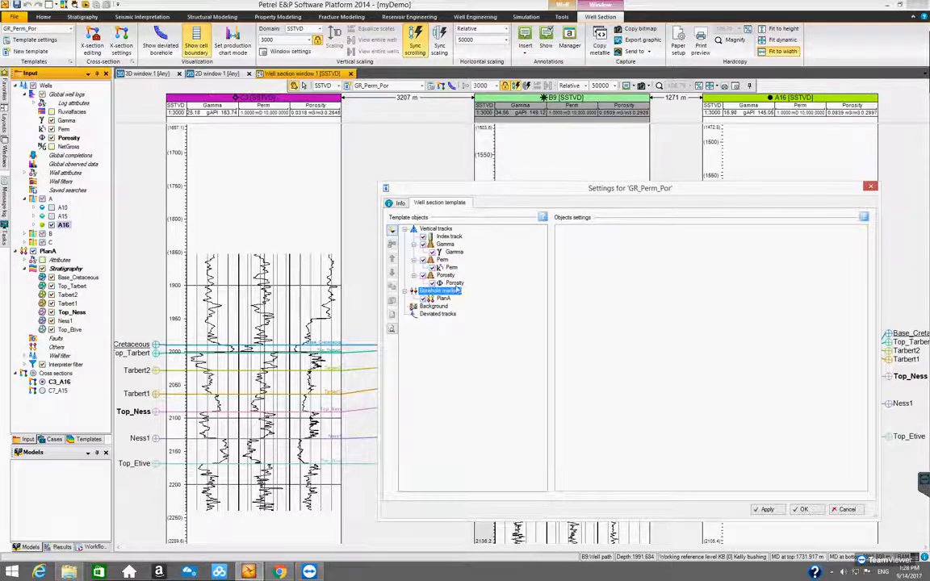
pyautogui.moveTo(459, 190); pyautogui.dragTo(442, 188)
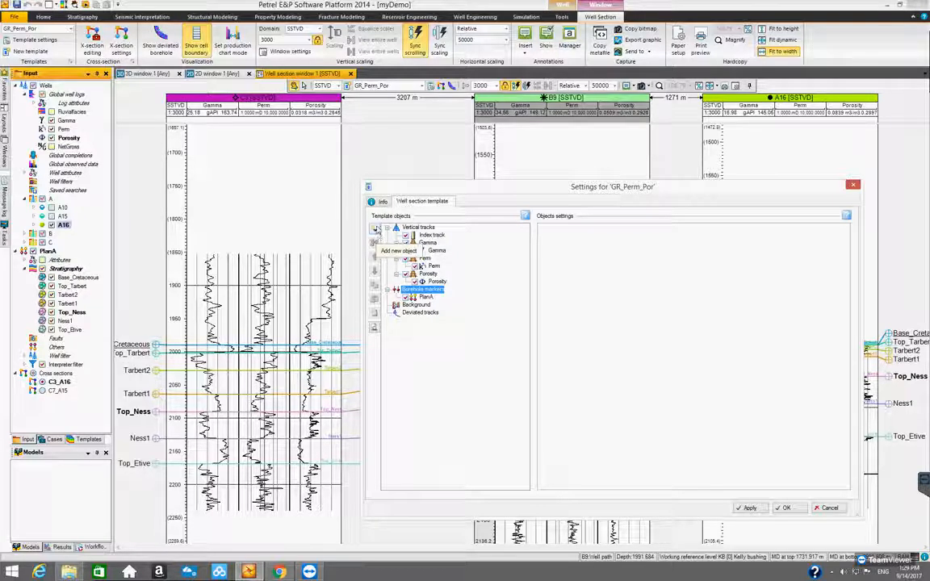
pyautogui.moveTo(407, 184); pyautogui.dragTo(365, 176)
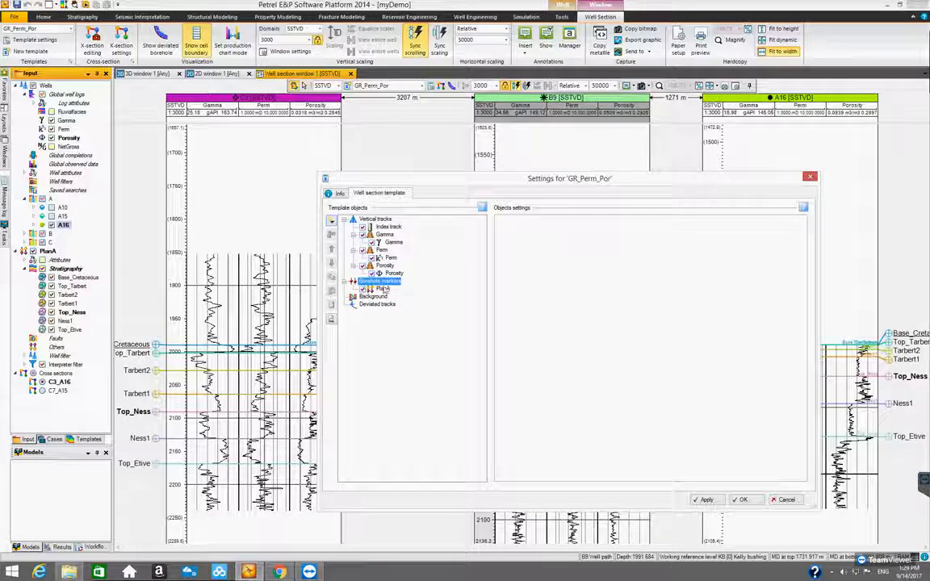
pyautogui.click(331, 221)
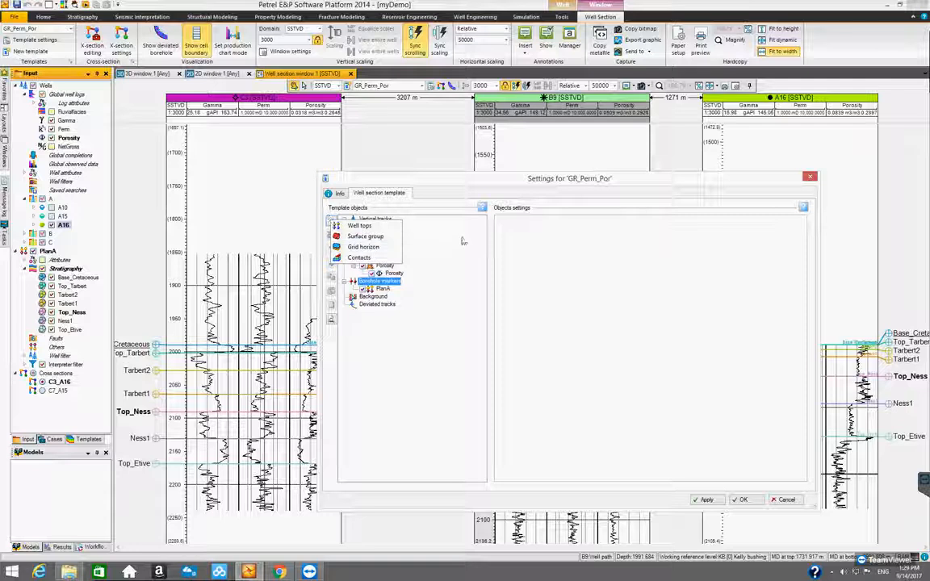
pyautogui.click(461, 183)
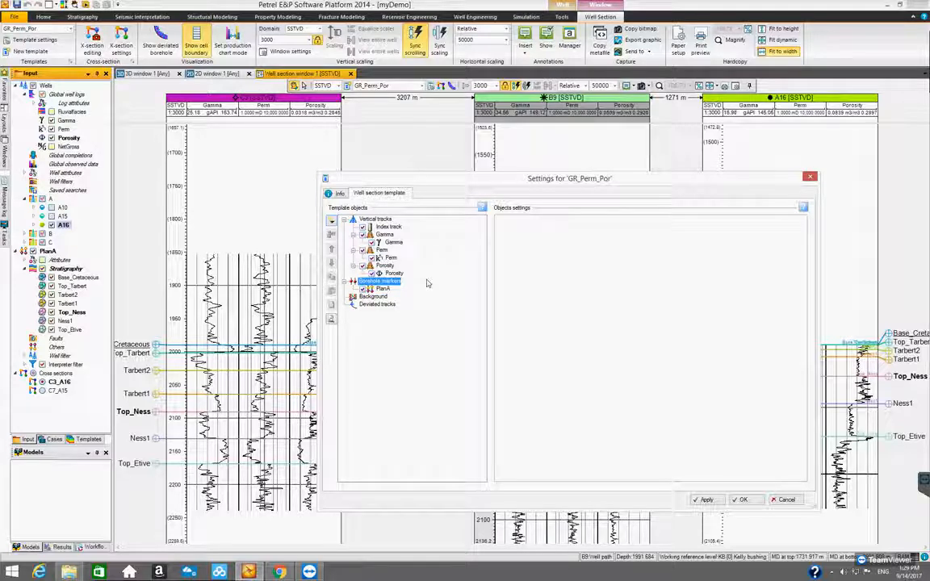
# - Display the index track's style settings and compare them with the depth track in the well section
pyautogui.click(386, 220)
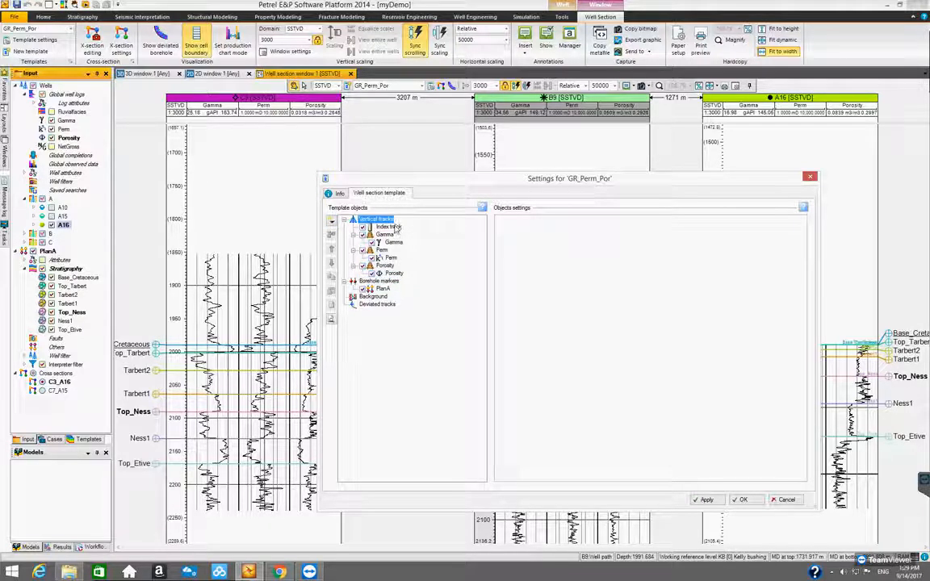
pyautogui.click(390, 227)
pyautogui.moveTo(467, 184); pyautogui.dragTo(502, 166)
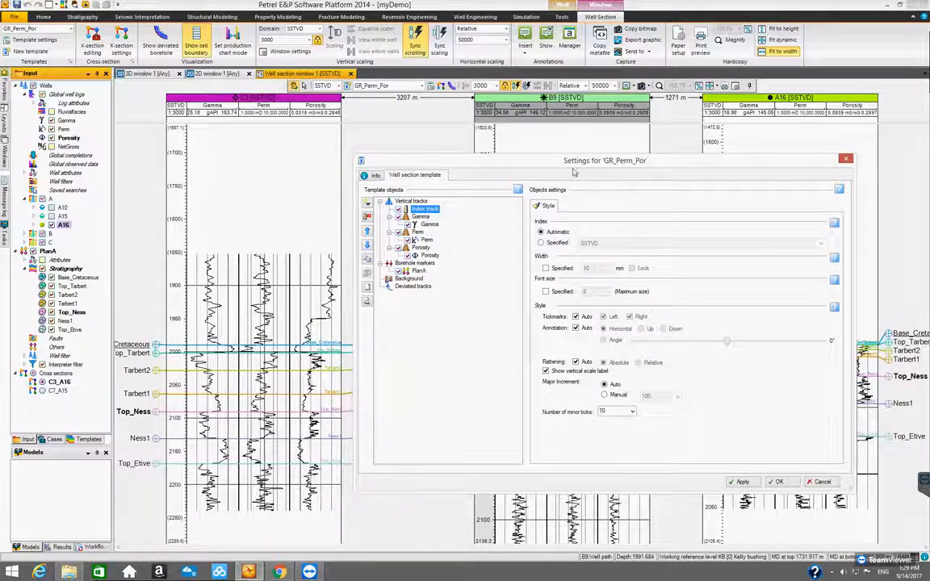
pyautogui.moveTo(579, 165); pyautogui.dragTo(597, 176)
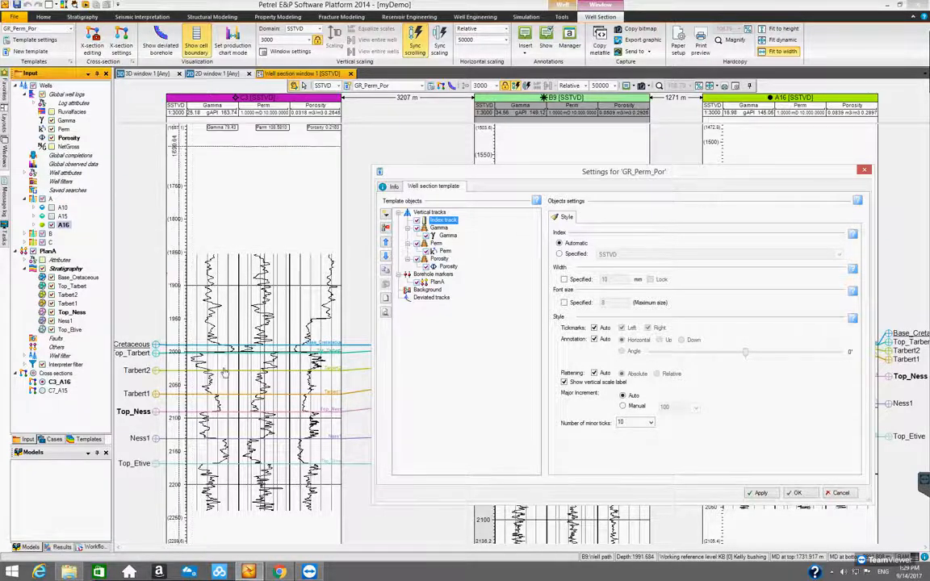
pyautogui.moveTo(603, 177); pyautogui.dragTo(589, 171)
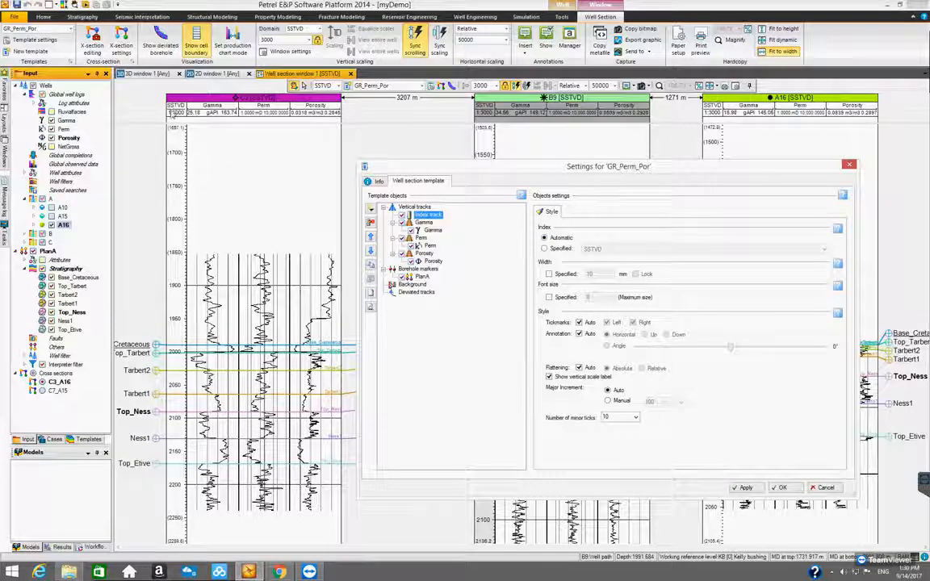
# - Set the index track to the specified index MD and apply it to the well section
pyautogui.click(545, 248)
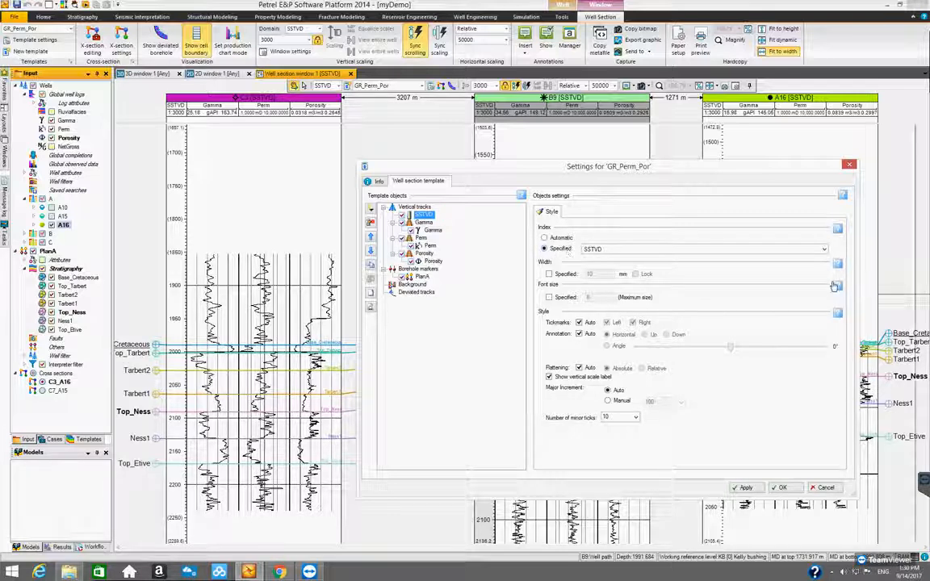
pyautogui.click(824, 250)
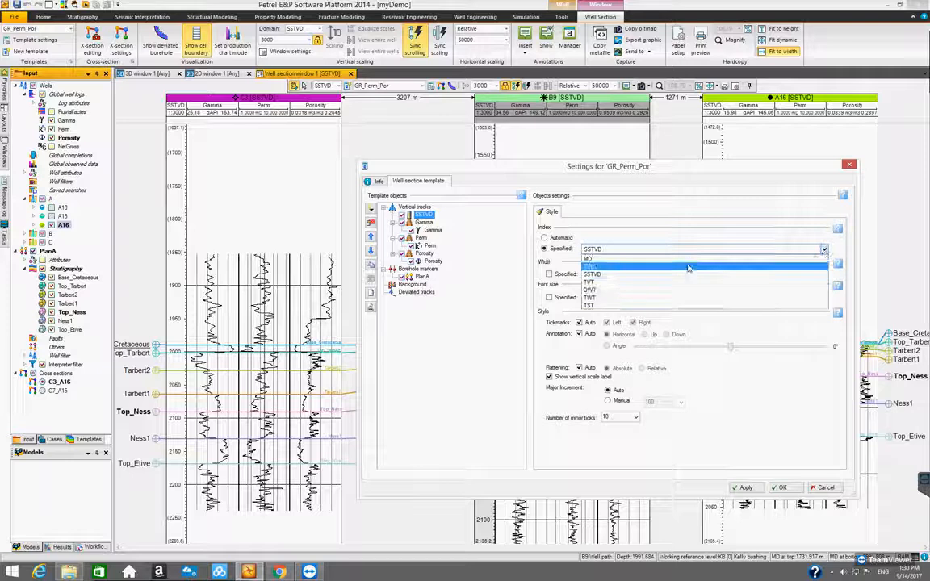
pyautogui.click(670, 259)
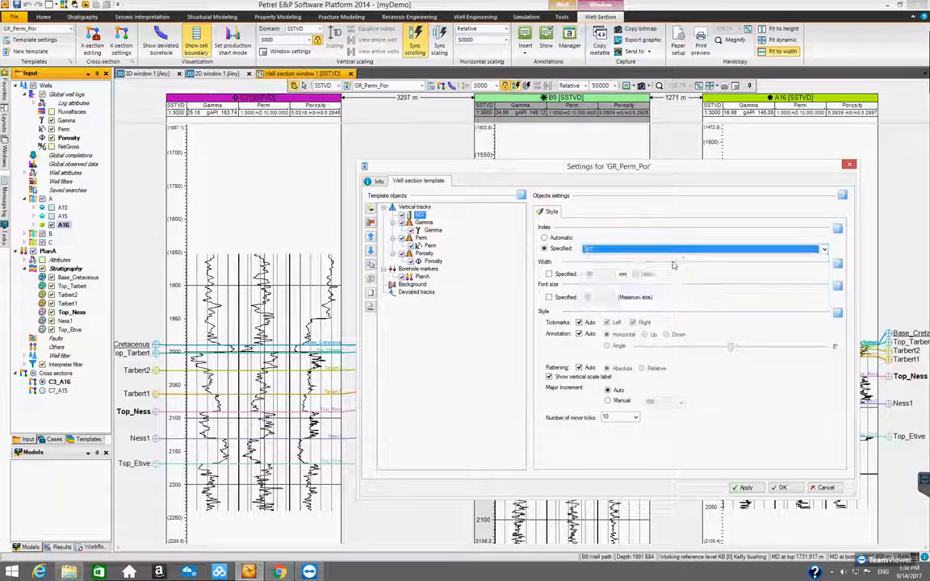
pyautogui.click(745, 489)
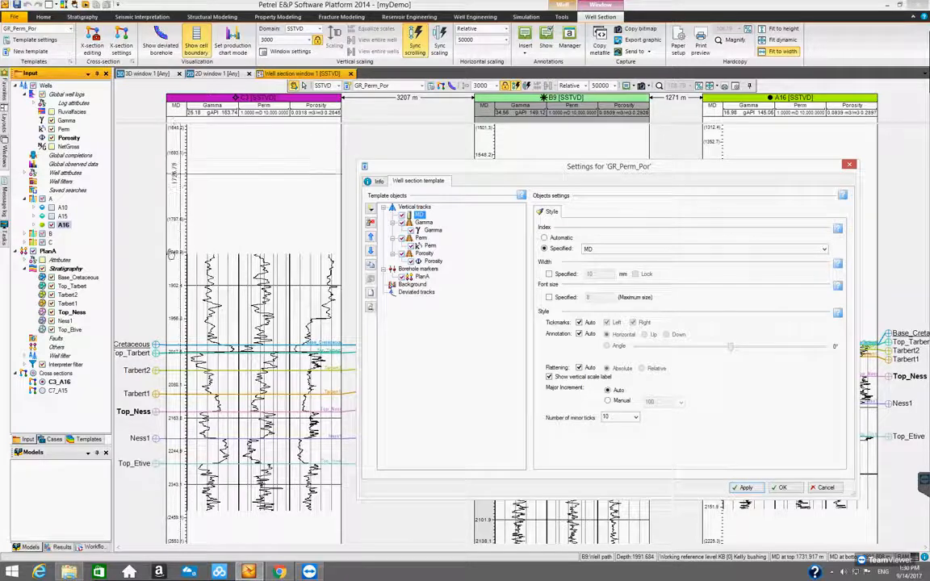
# - Apply SSTVD as the index track's specified index, and return the index option to Automatic
pyautogui.click(824, 249)
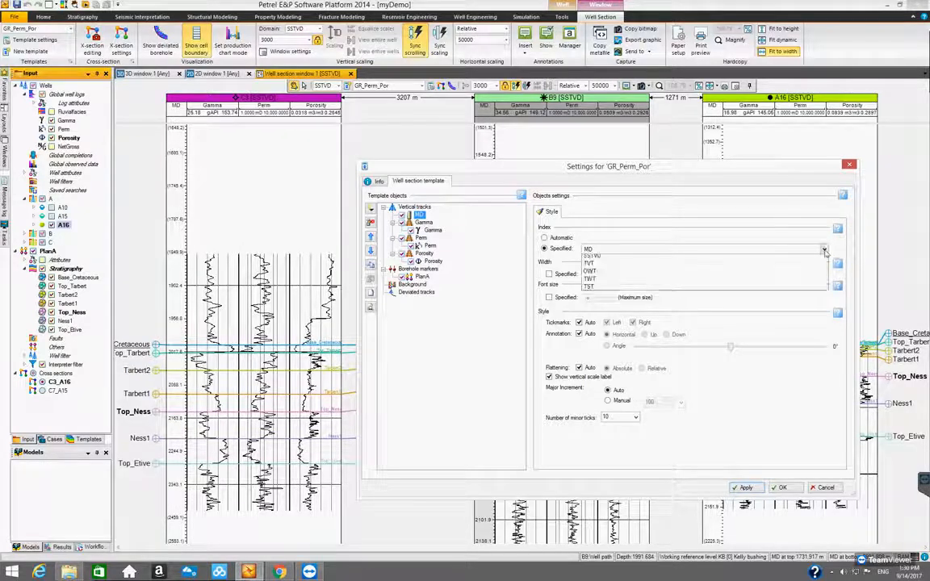
pyautogui.click(677, 276)
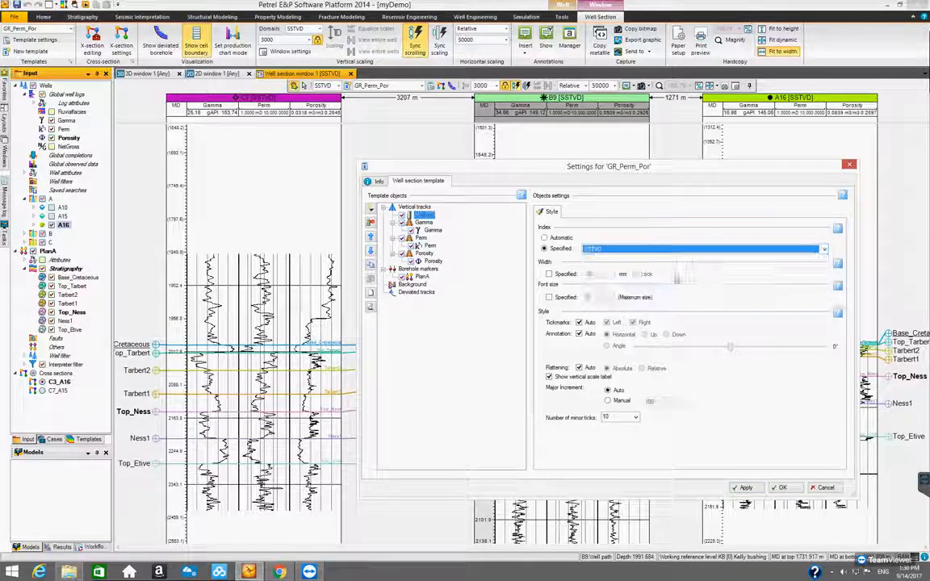
pyautogui.click(744, 487)
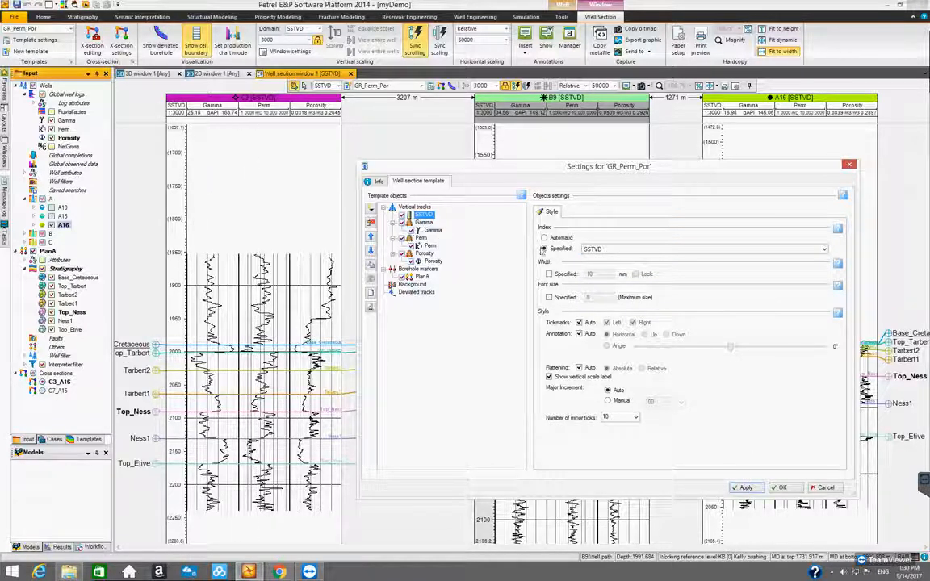
pyautogui.click(544, 238)
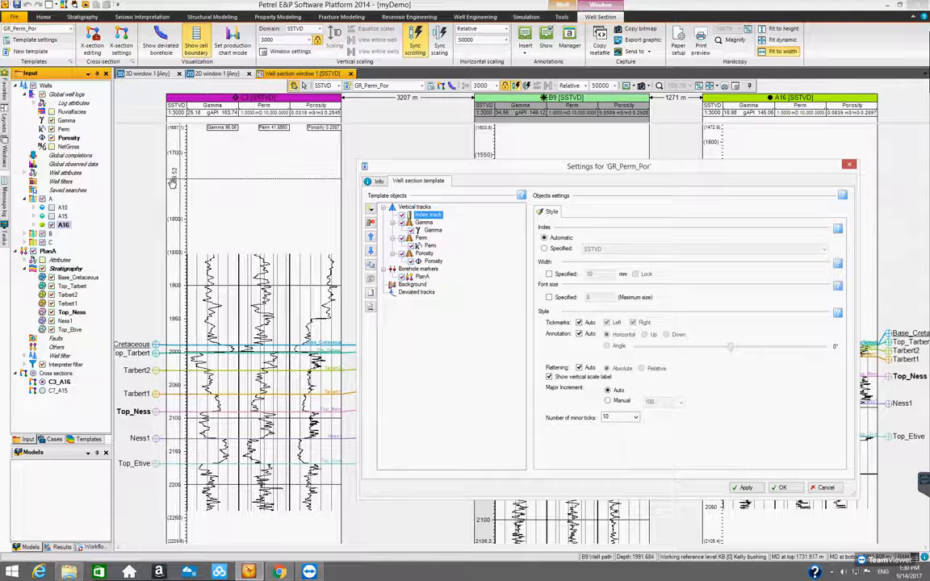
# - Specify an index track width of 20 mm and apply it to the well section
pyautogui.click(549, 274)
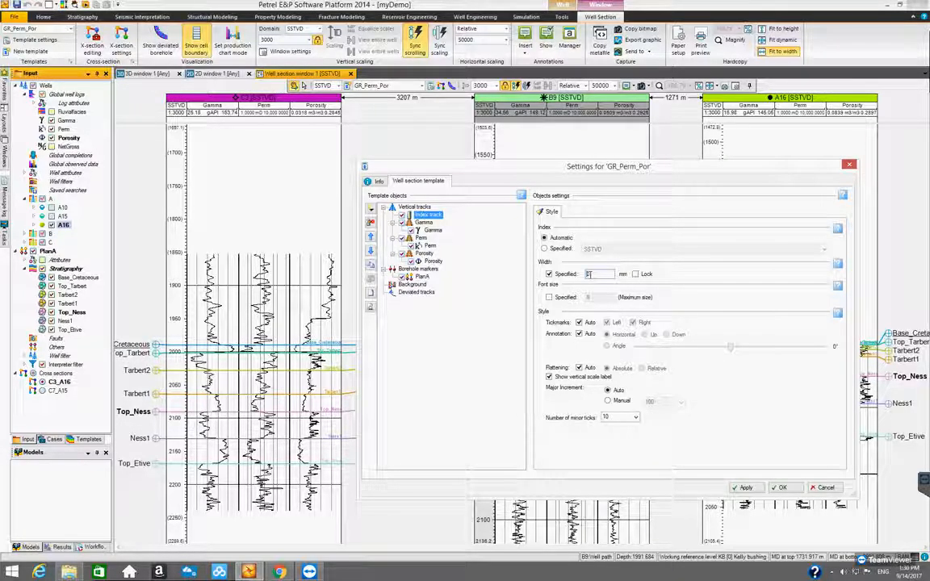
pyautogui.write('20')
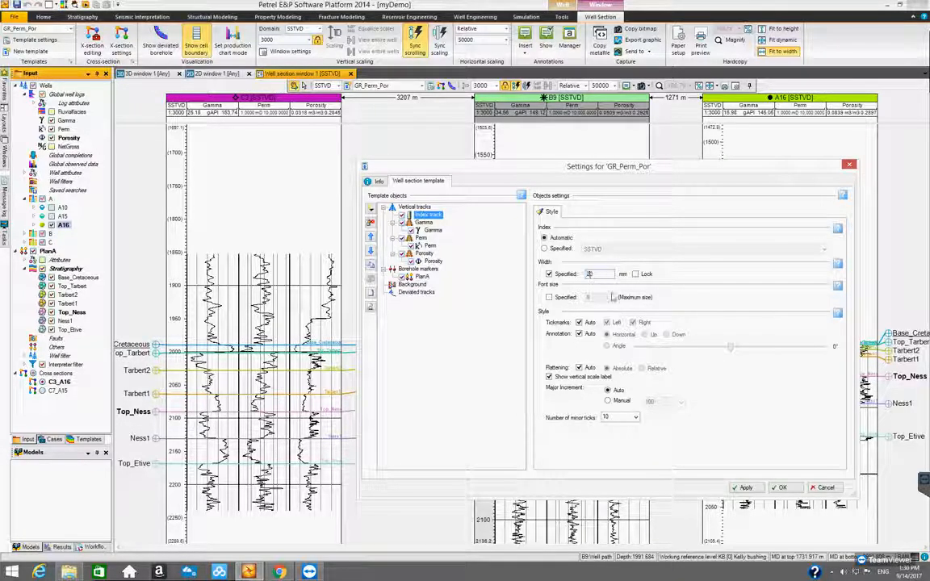
pyautogui.click(746, 487)
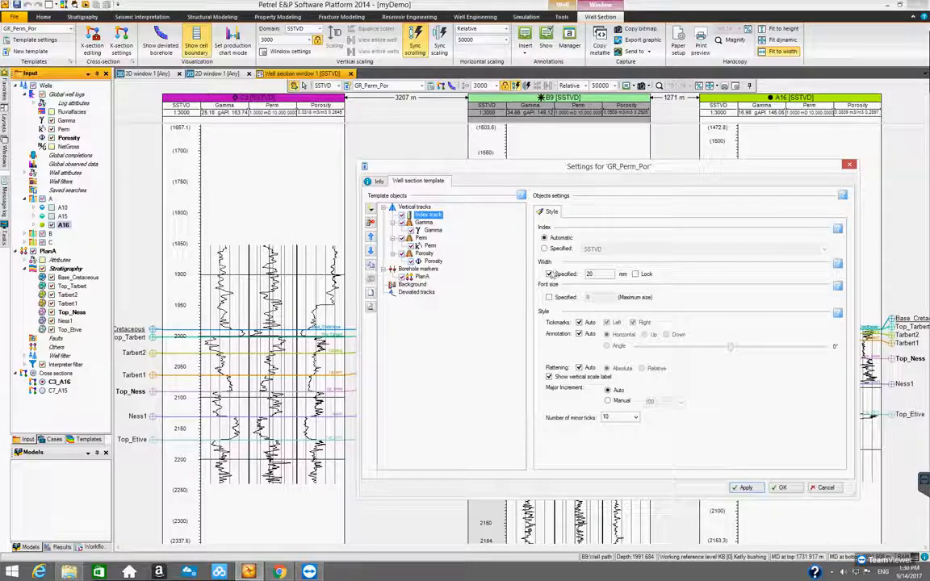
# - Set the index track's specified width to 10 mm and apply it to the well section
pyautogui.doubleClick(603, 274)
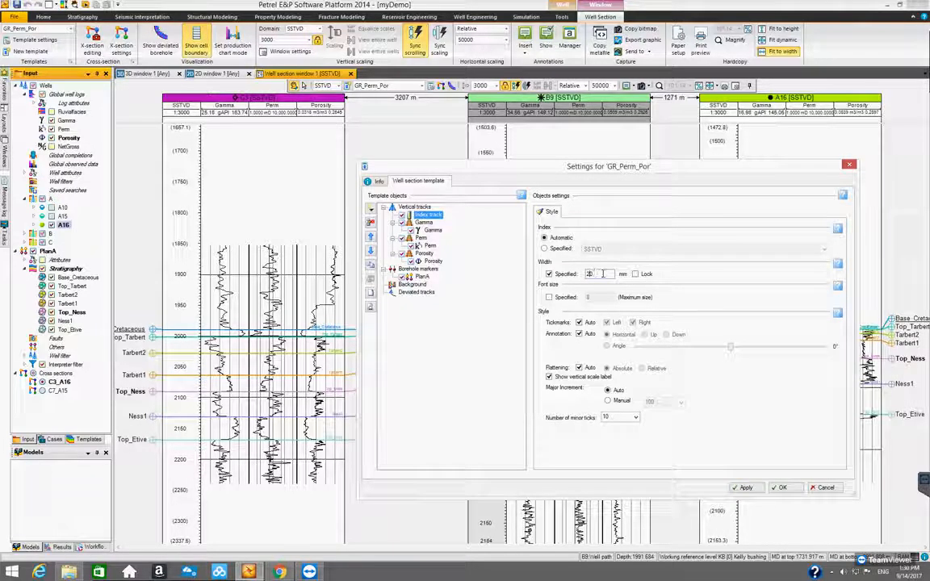
pyautogui.write('10')
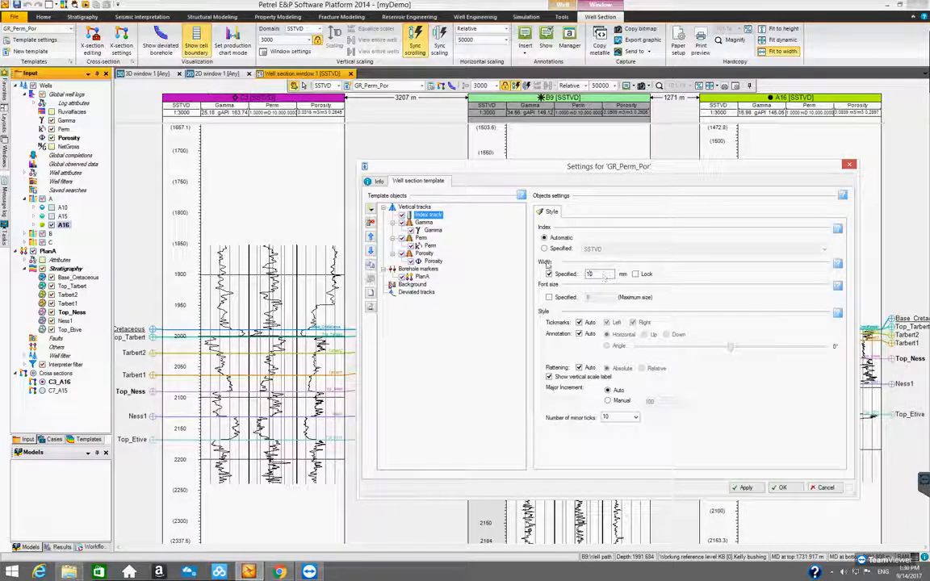
pyautogui.click(743, 487)
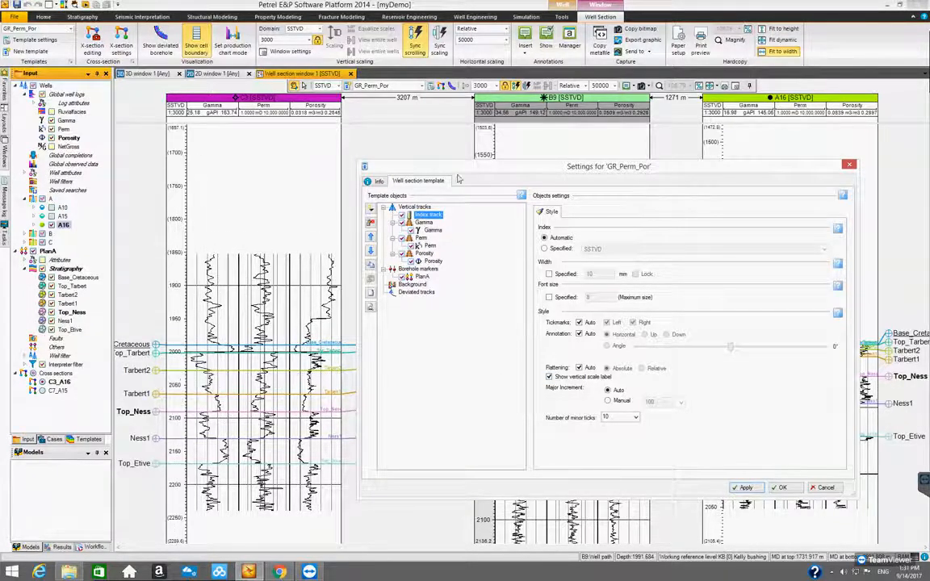
# - Set the index track's flattening to Relative instead of Auto and apply it to the well section
pyautogui.moveTo(508, 190); pyautogui.dragTo(457, 394)
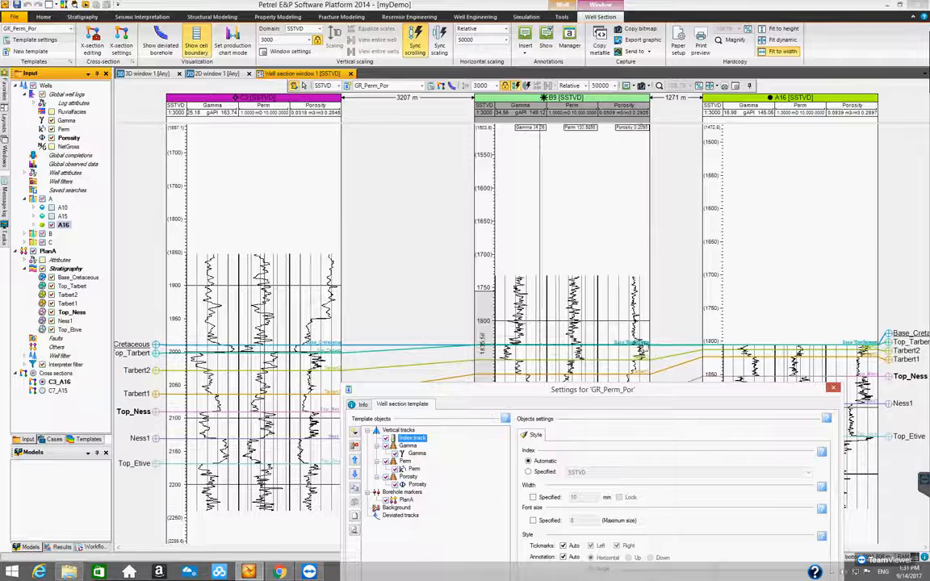
pyautogui.click(483, 251)
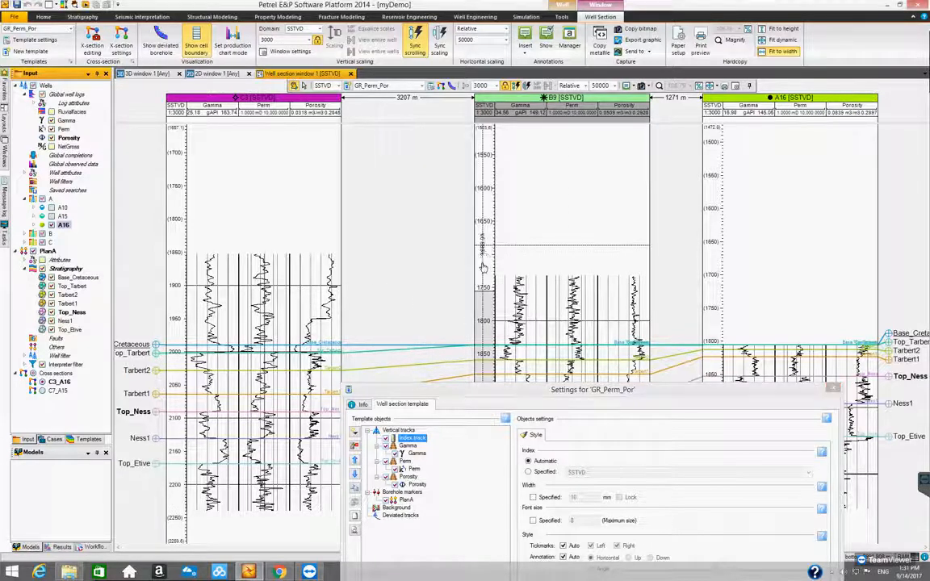
pyautogui.scroll(-3, 484, 282)
pyautogui.scroll(-3, 484, 319)
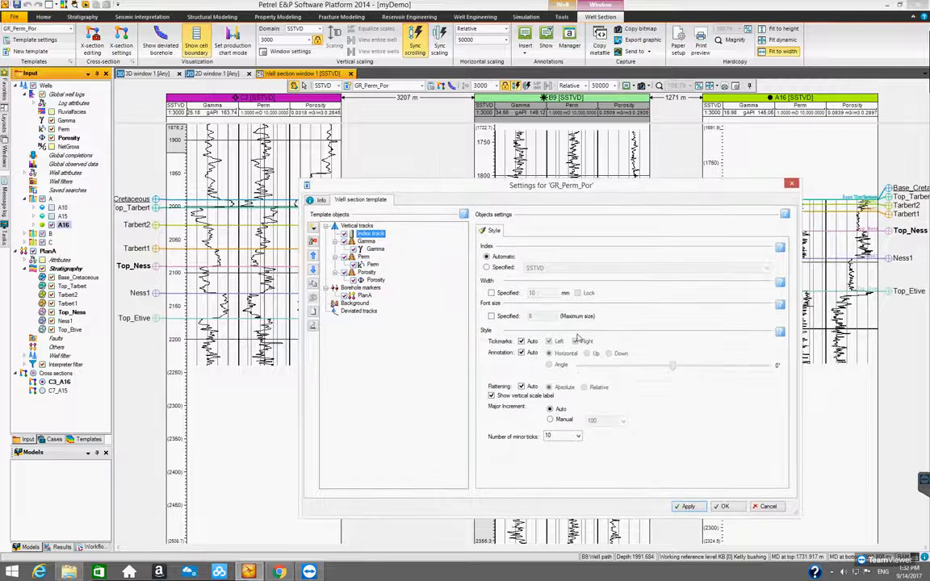
pyautogui.click(522, 386)
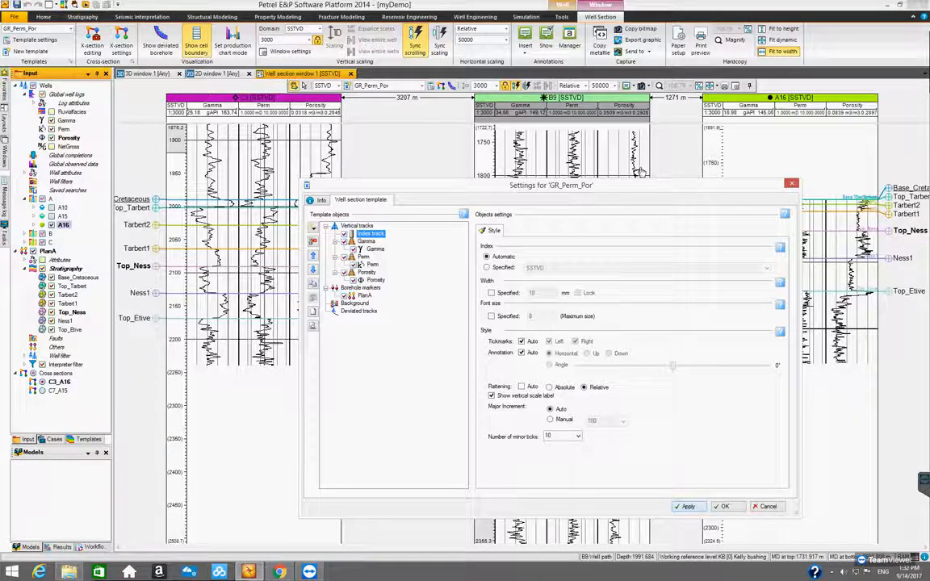
pyautogui.moveTo(600, 195); pyautogui.dragTo(594, 243)
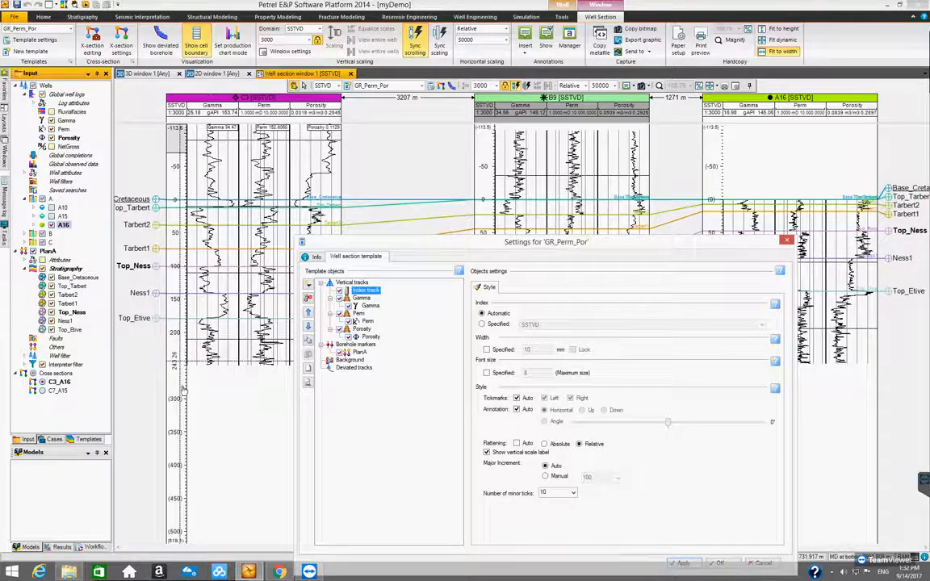
# - Return the index track's flattening to Auto and apply the change to the well section
pyautogui.moveTo(457, 240); pyautogui.dragTo(452, 161)
pyautogui.click(511, 364)
pyautogui.click(512, 363)
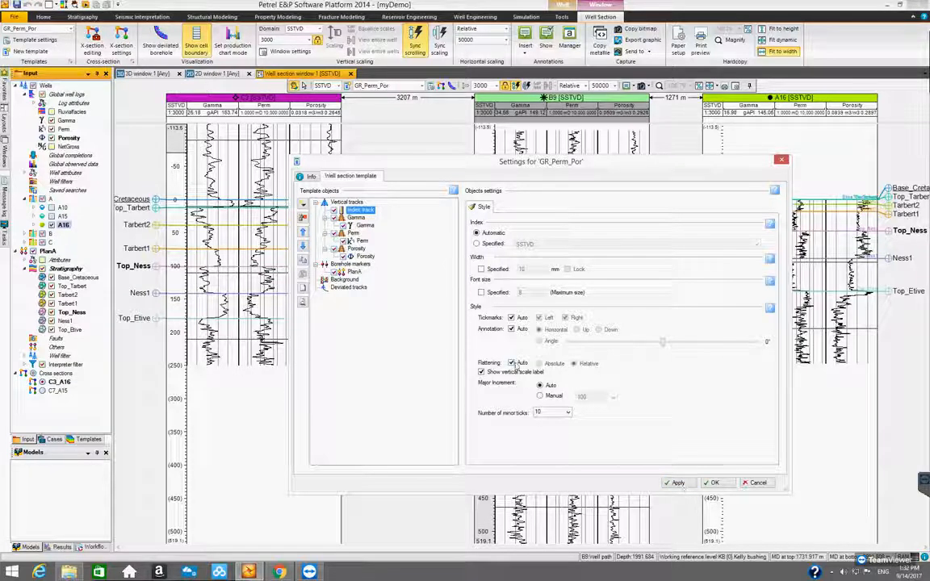
pyautogui.click(511, 364)
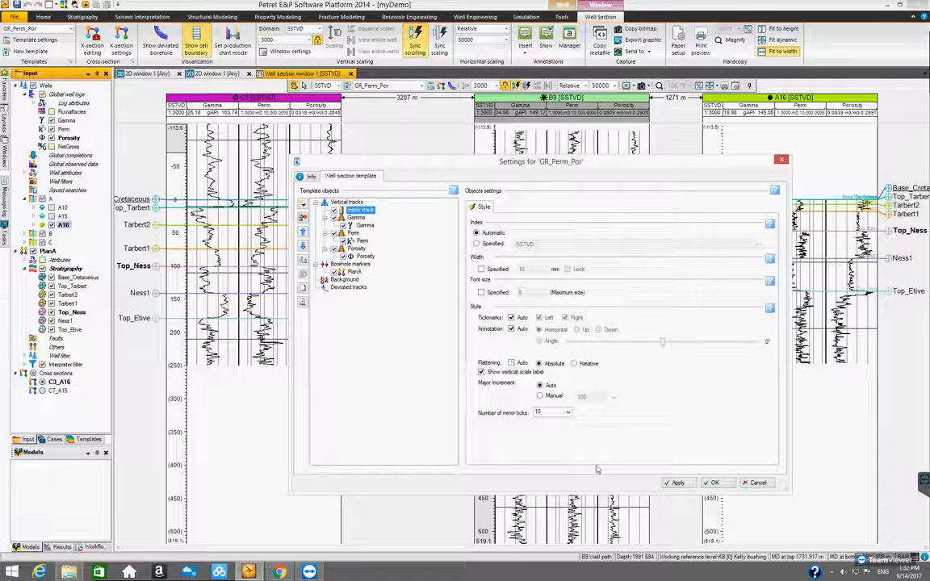
pyautogui.click(678, 482)
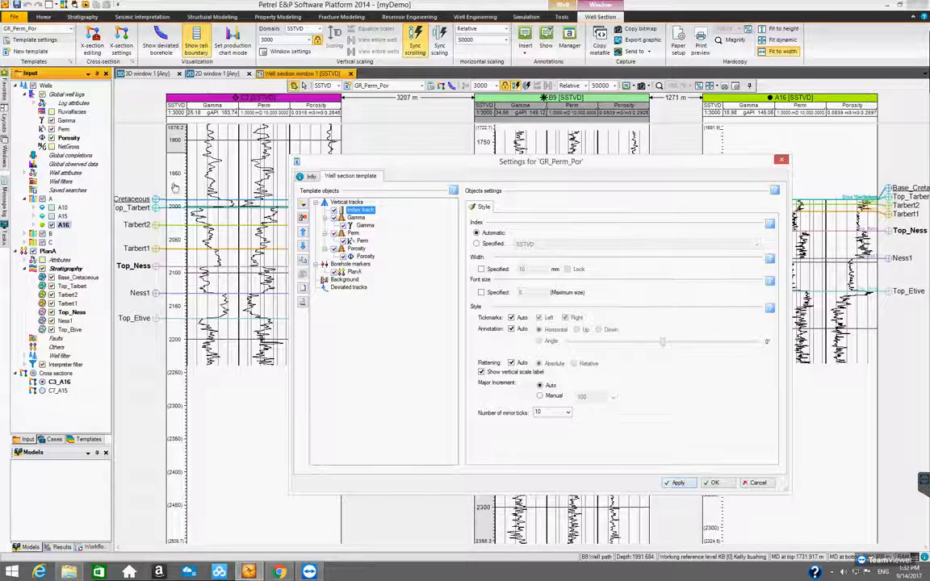
# - Move the index track between the Gamma and Perm tracks in the template and apply the new order
pyautogui.moveTo(629, 167); pyautogui.dragTo(608, 164)
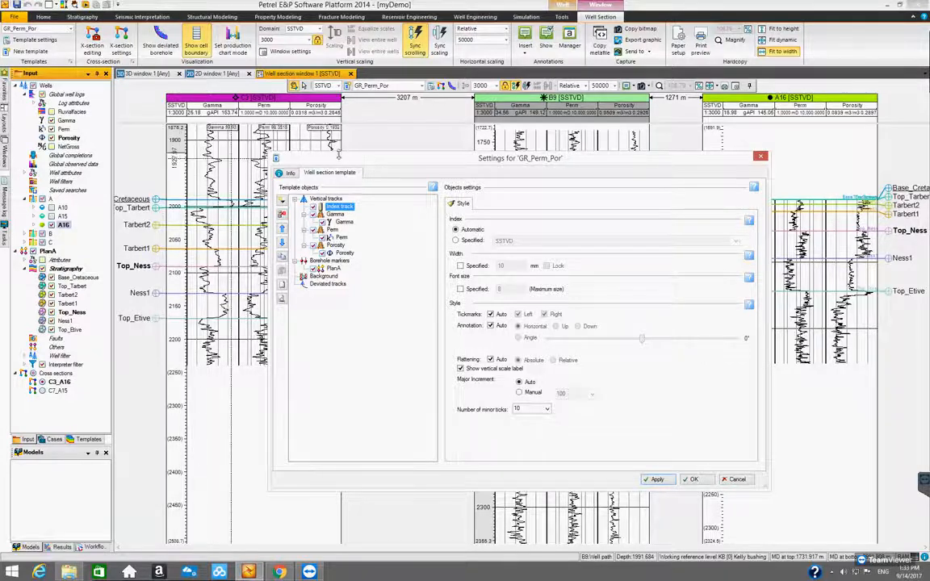
pyautogui.moveTo(390, 163); pyautogui.dragTo(481, 165)
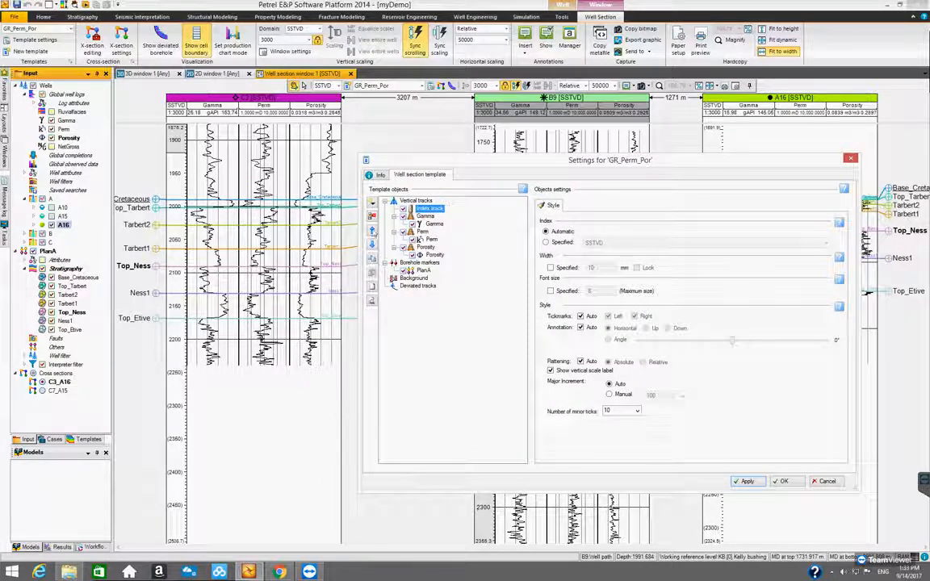
pyautogui.click(372, 244)
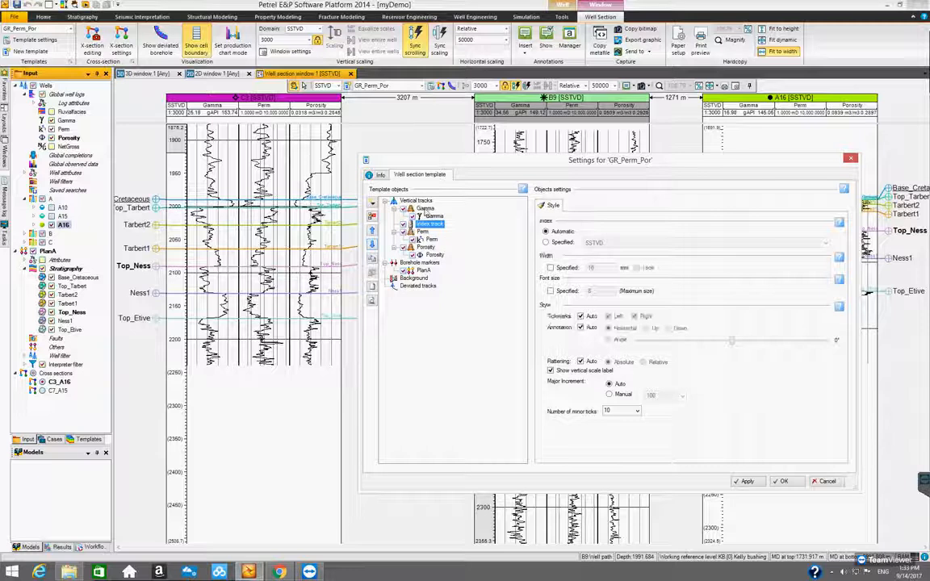
pyautogui.click(747, 482)
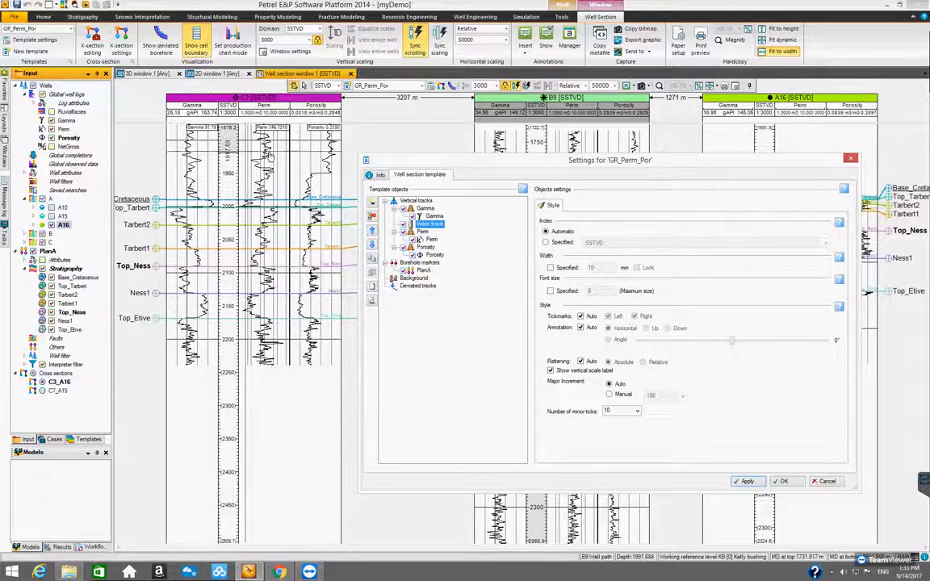
pyautogui.moveTo(533, 160); pyautogui.dragTo(475, 202)
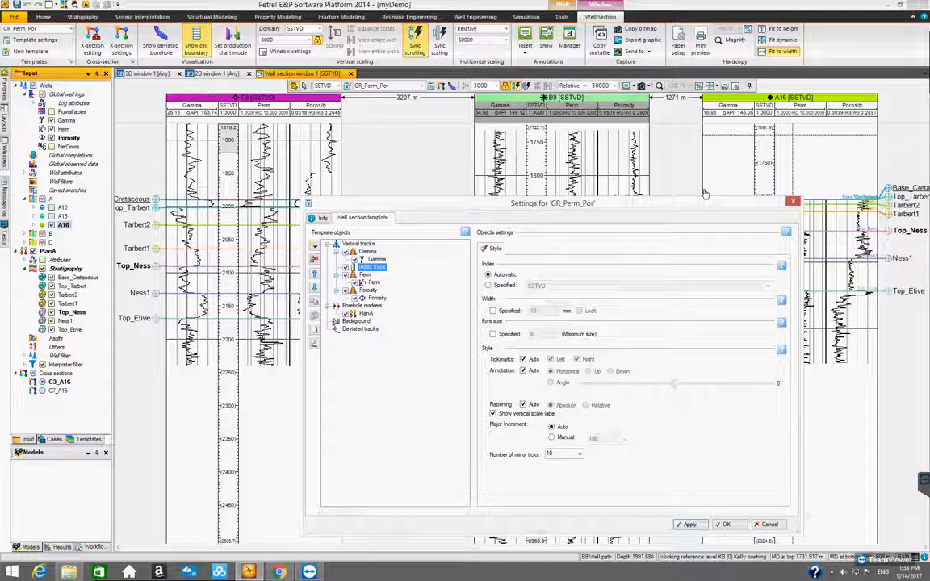
pyautogui.moveTo(619, 210); pyautogui.dragTo(600, 184)
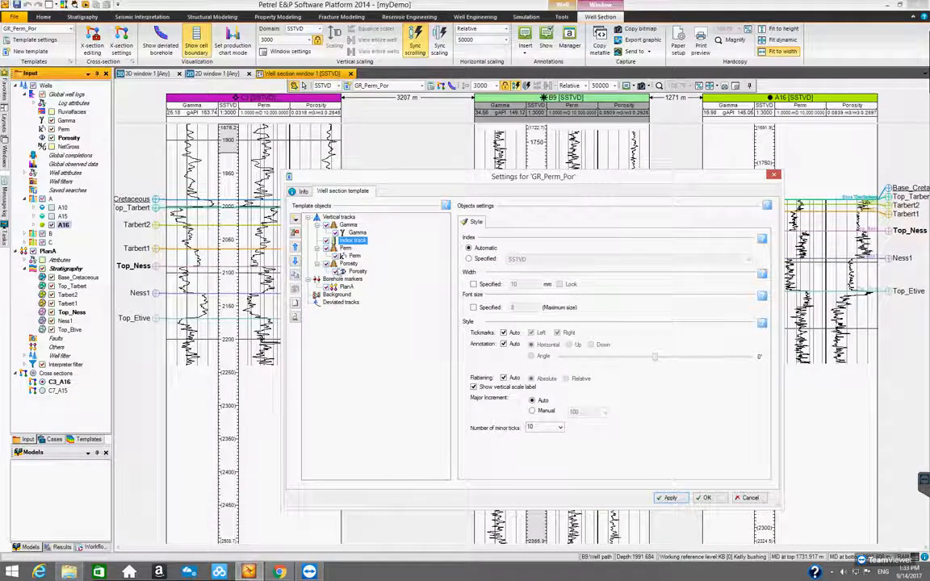
# - Move the index track below the Porosity track as the last vertical track and apply the new order
pyautogui.click(296, 261)
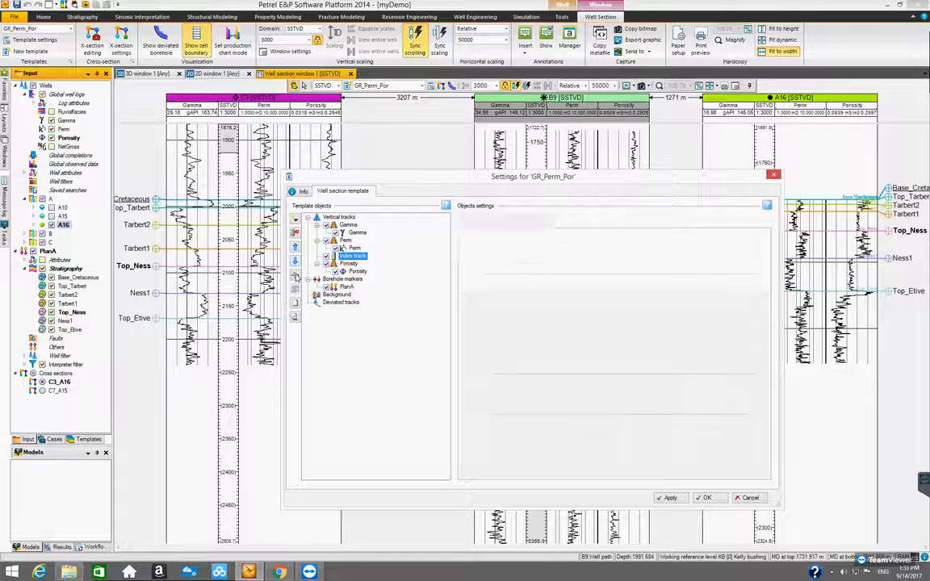
pyautogui.click(296, 261)
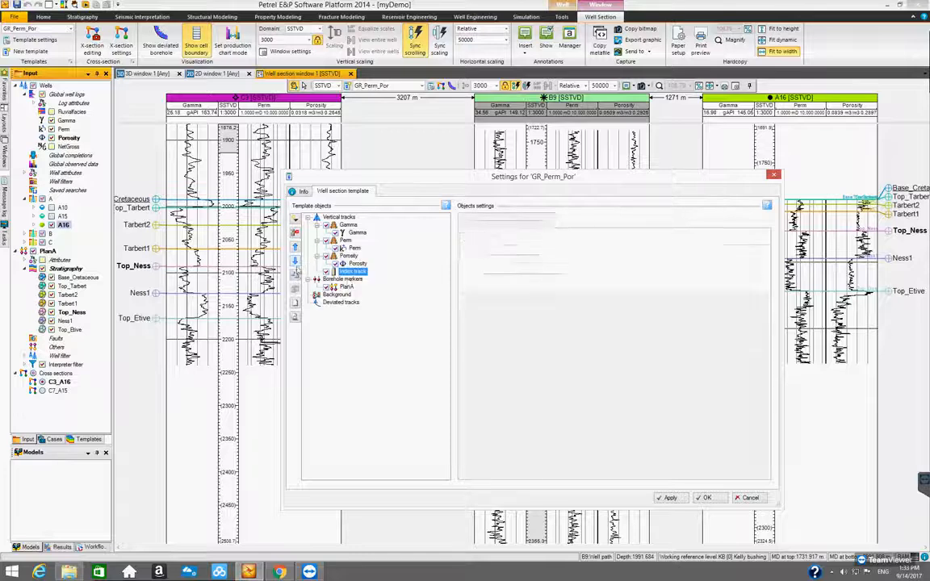
pyautogui.click(667, 498)
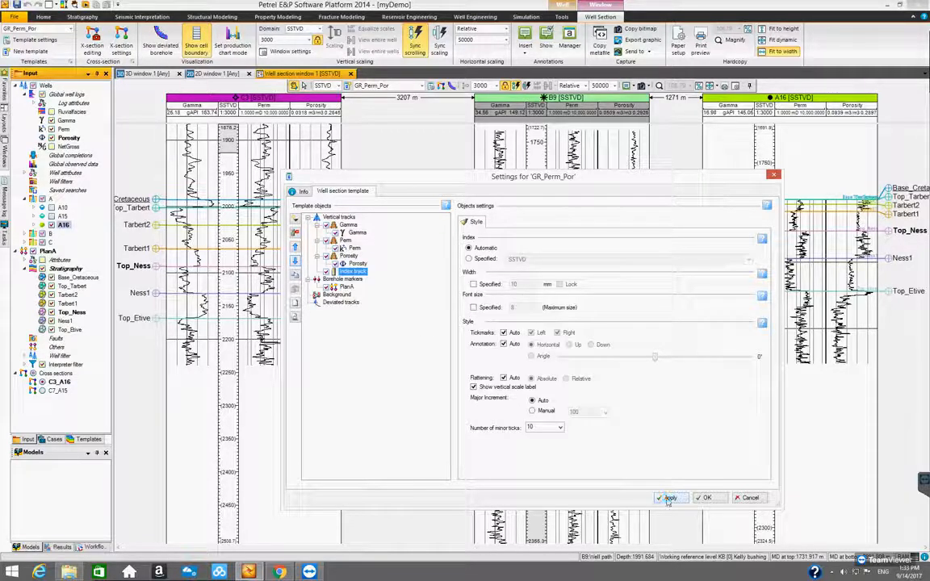
pyautogui.moveTo(402, 181); pyautogui.dragTo(544, 244)
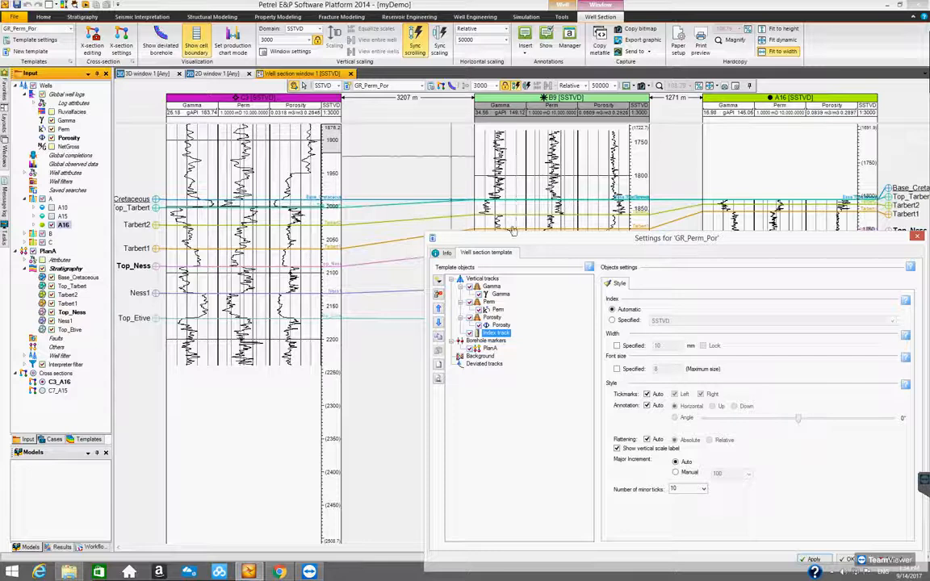
pyautogui.moveTo(518, 239); pyautogui.dragTo(547, 206)
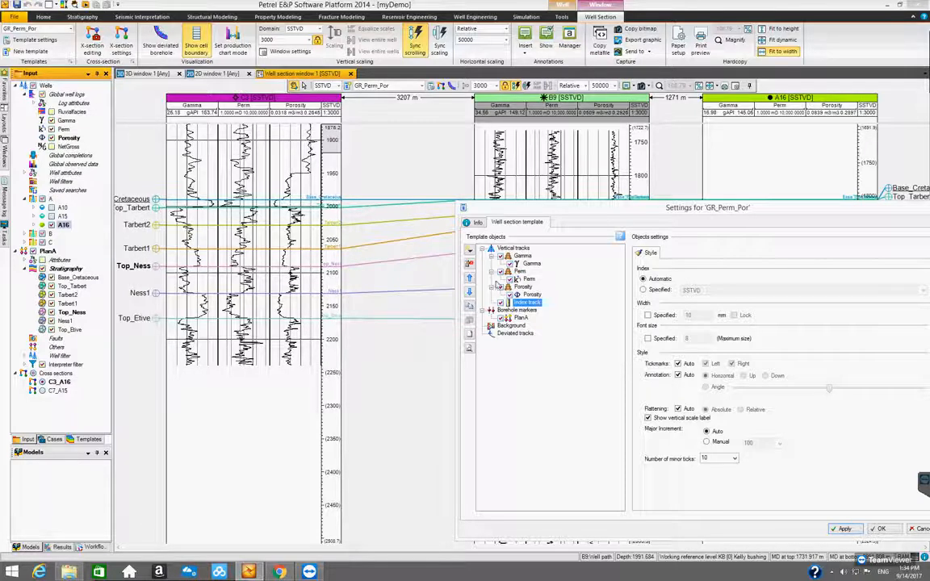
# - Move the index track back above the Gamma track as the first vertical track and apply the order
pyautogui.click(469, 278)
pyautogui.click(469, 278)
pyautogui.click(469, 278)
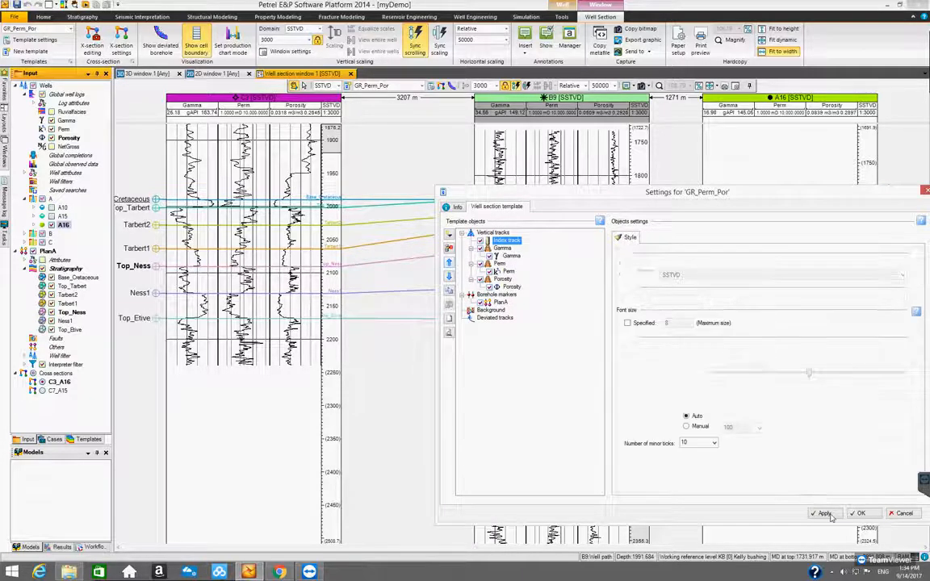
pyautogui.click(832, 518)
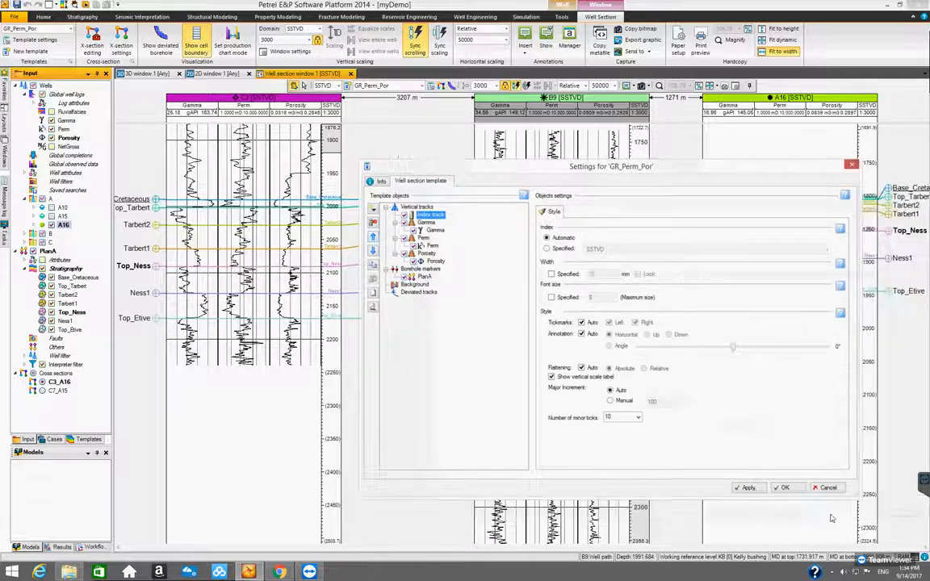
pyautogui.click(746, 487)
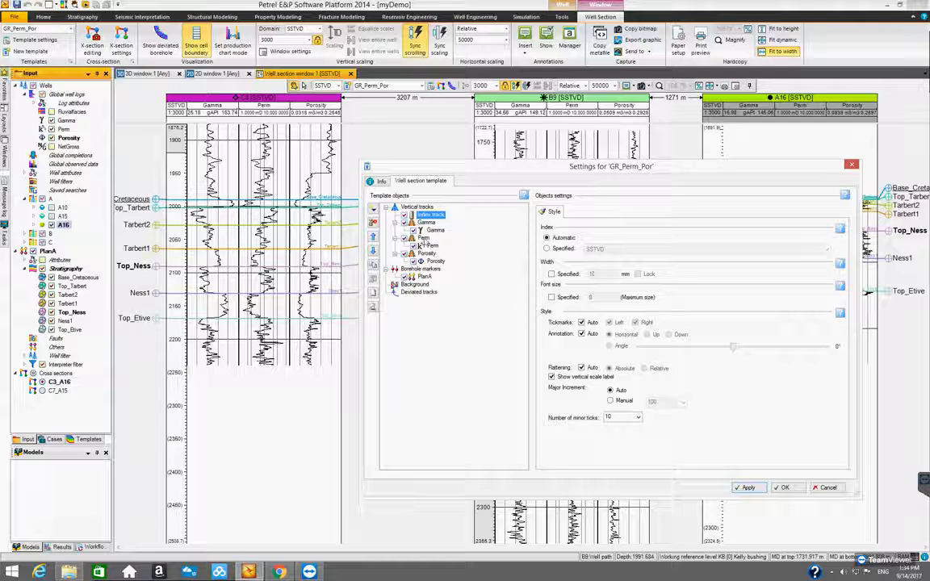
# - Display the Perm track's name settings, switch the name to Specified, and return it to Automatic
pyautogui.click(423, 239)
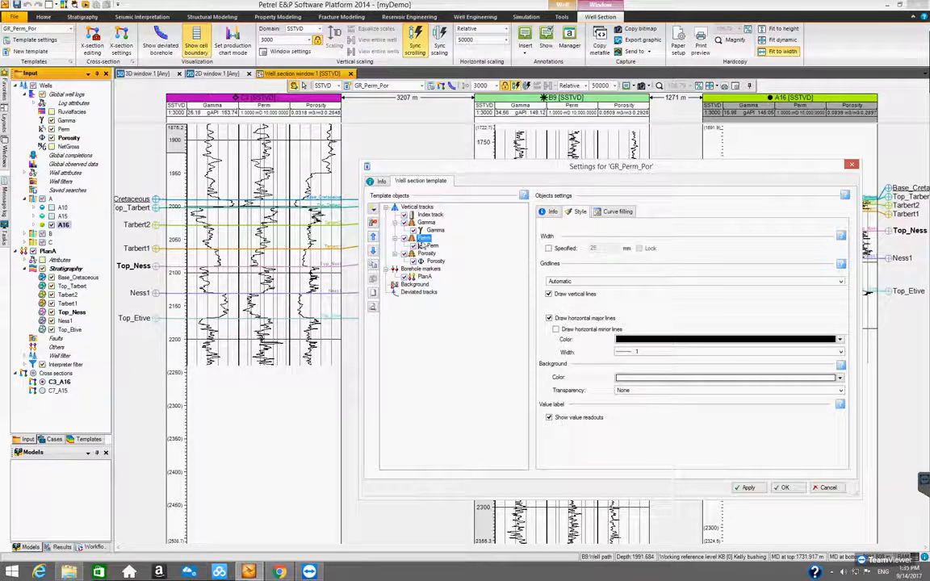
pyautogui.click(550, 212)
pyautogui.click(618, 213)
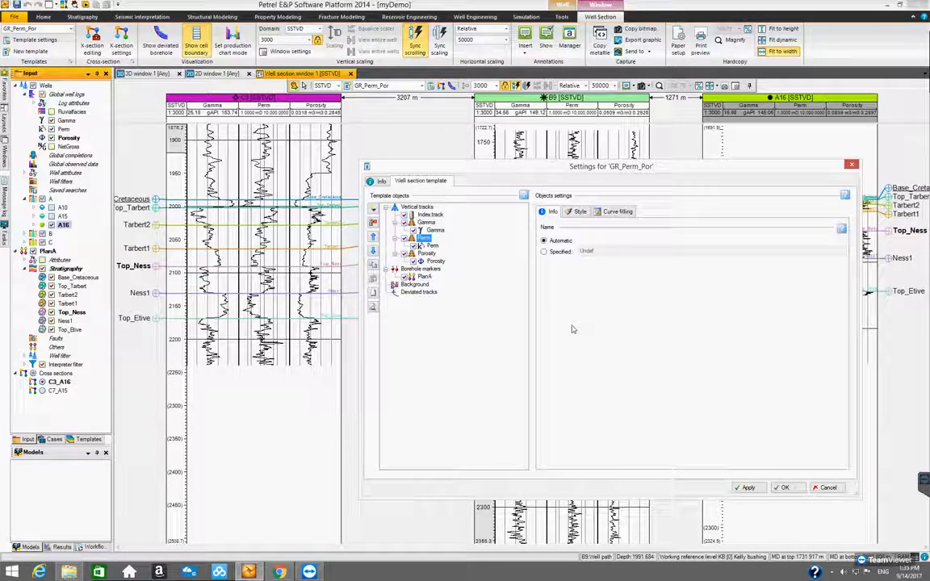
pyautogui.click(544, 252)
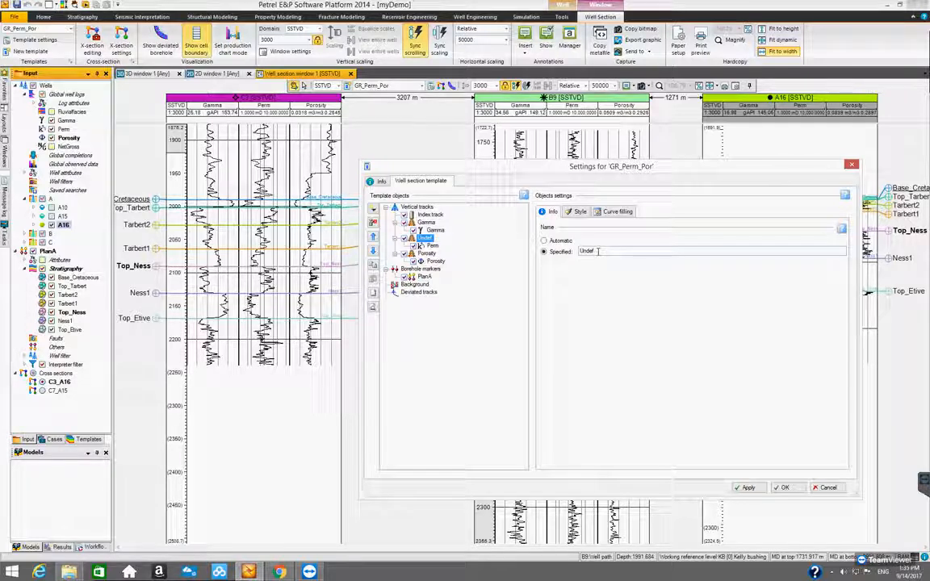
pyautogui.click(545, 241)
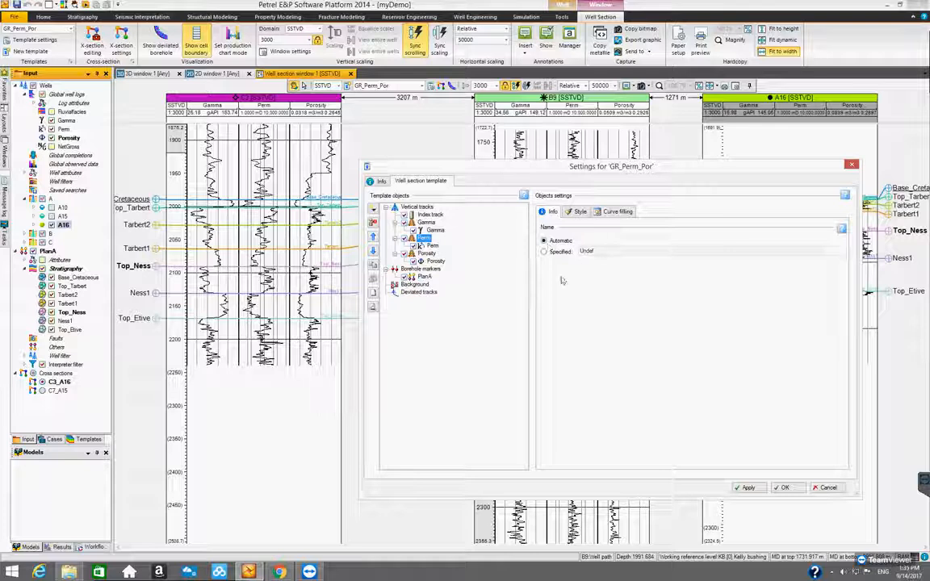
# - Specify a width of 50 mm for the Perm track in its style settings and apply it
pyautogui.click(577, 211)
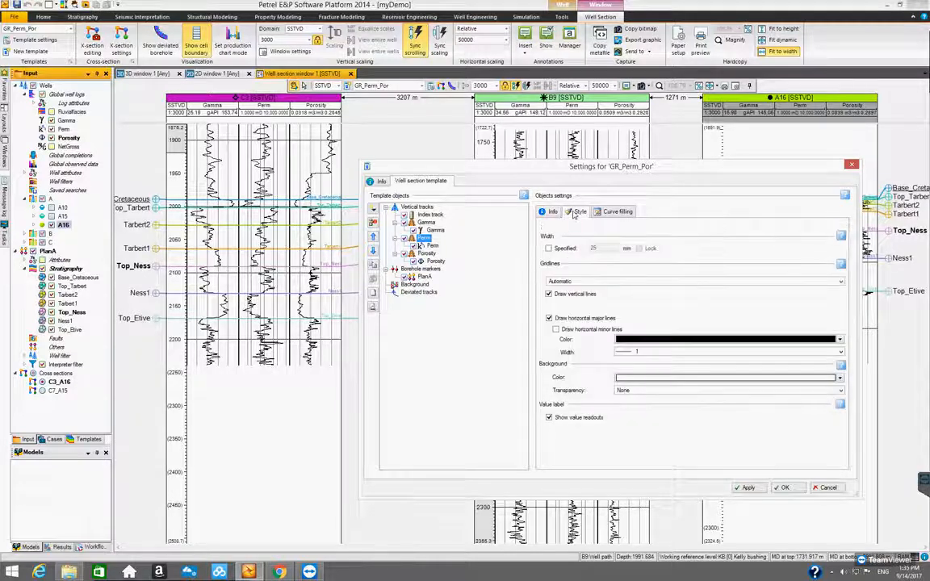
pyautogui.moveTo(632, 172); pyautogui.dragTo(577, 192)
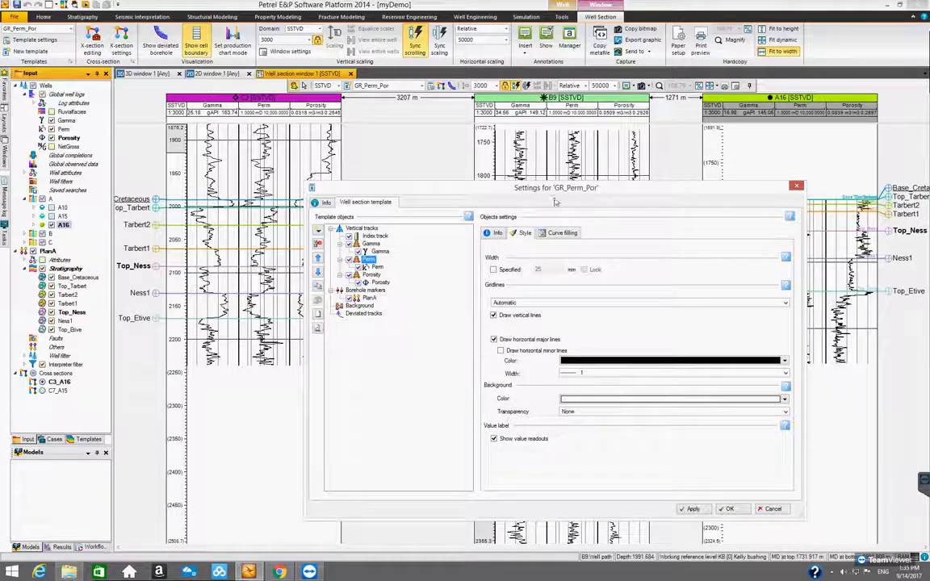
pyautogui.click(493, 269)
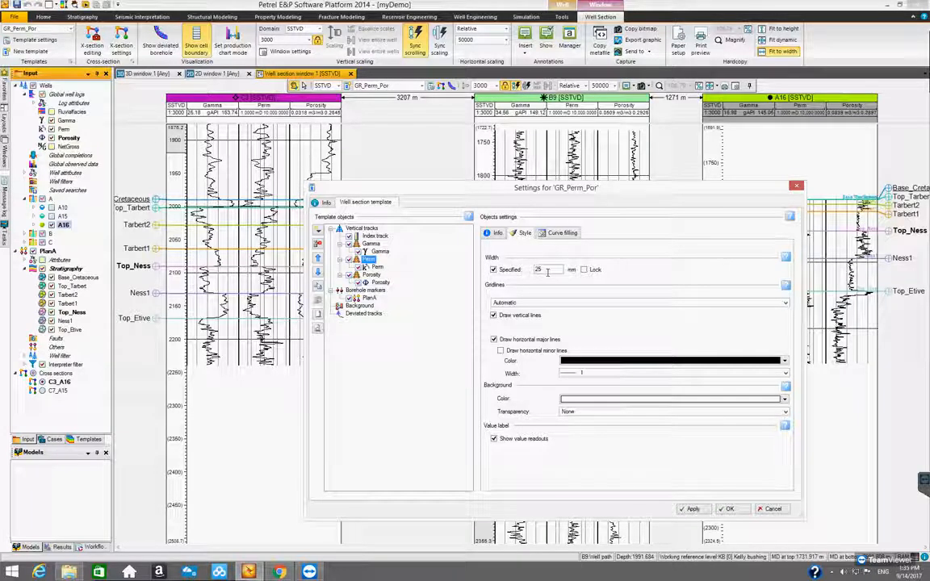
pyautogui.moveTo(549, 270); pyautogui.dragTo(531, 270)
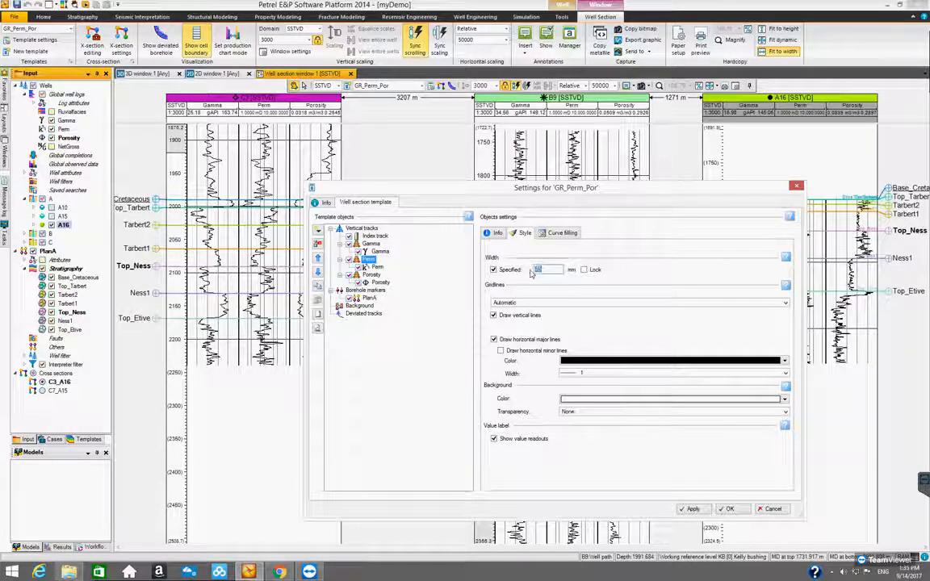
pyautogui.write('50')
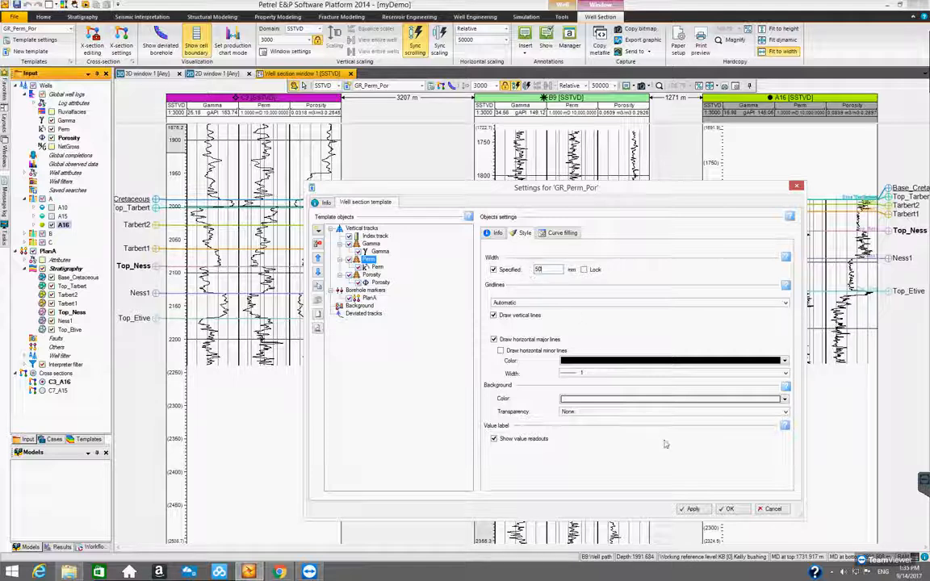
pyautogui.click(694, 508)
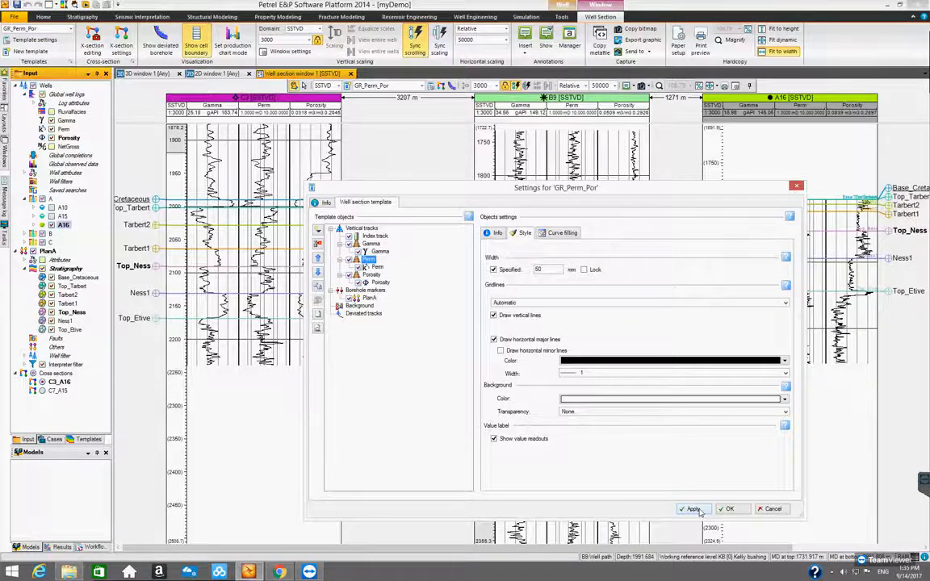
# - Set the Perm track's specified width to 25 mm and apply it
pyautogui.moveTo(548, 190); pyautogui.dragTo(573, 232)
pyautogui.doubleClick(565, 295)
pyautogui.write('25')
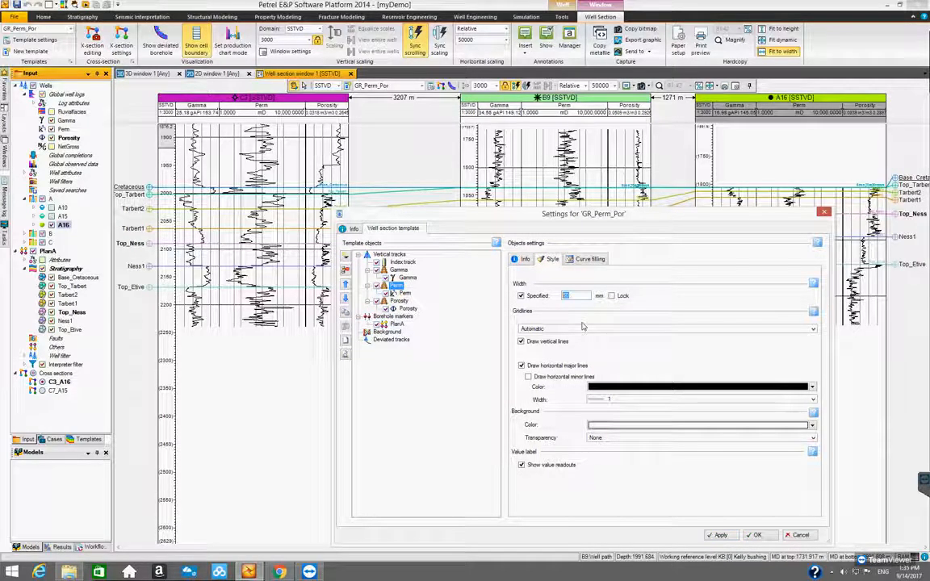
pyautogui.click(727, 535)
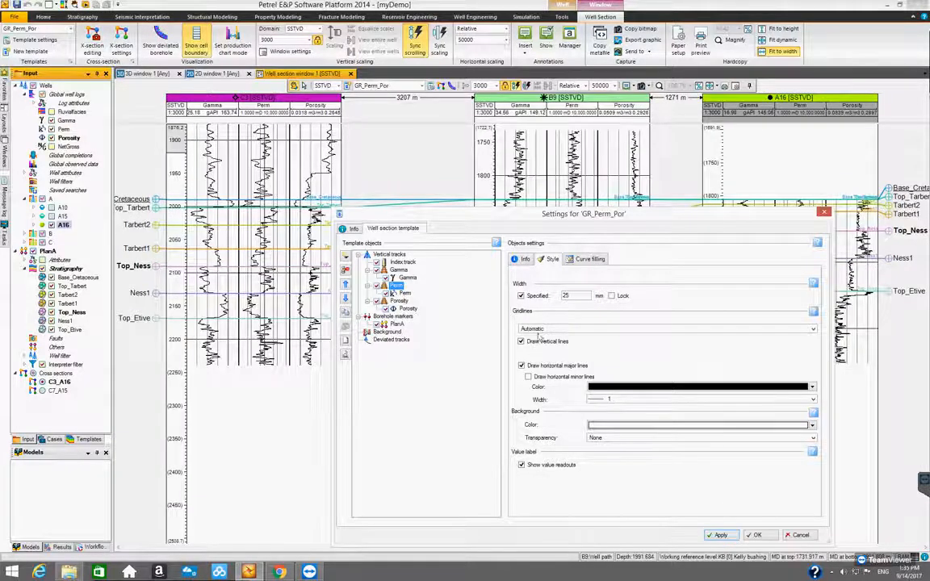
# - Try Logarithmic and Linear gridlines on the Perm track, applying each setting in turn
pyautogui.click(813, 329)
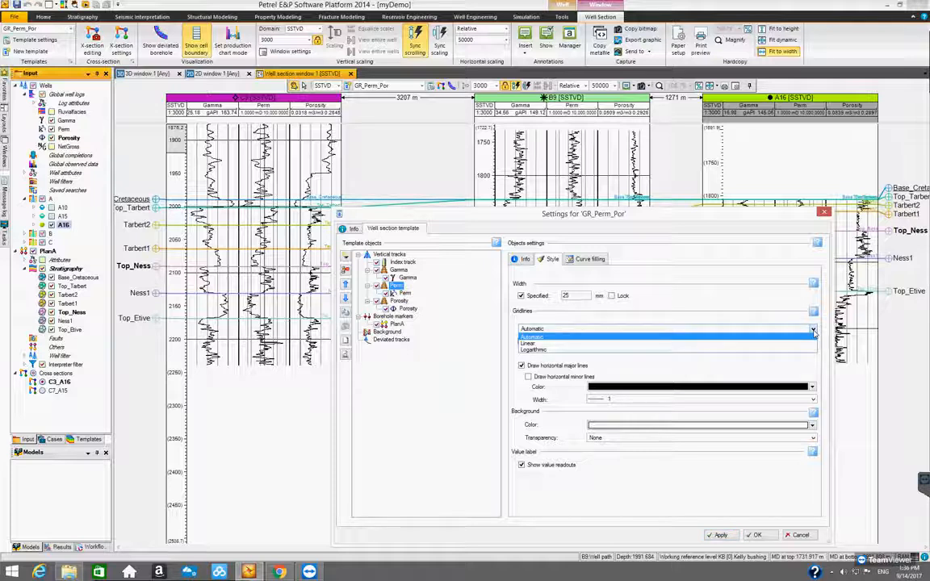
pyautogui.click(570, 351)
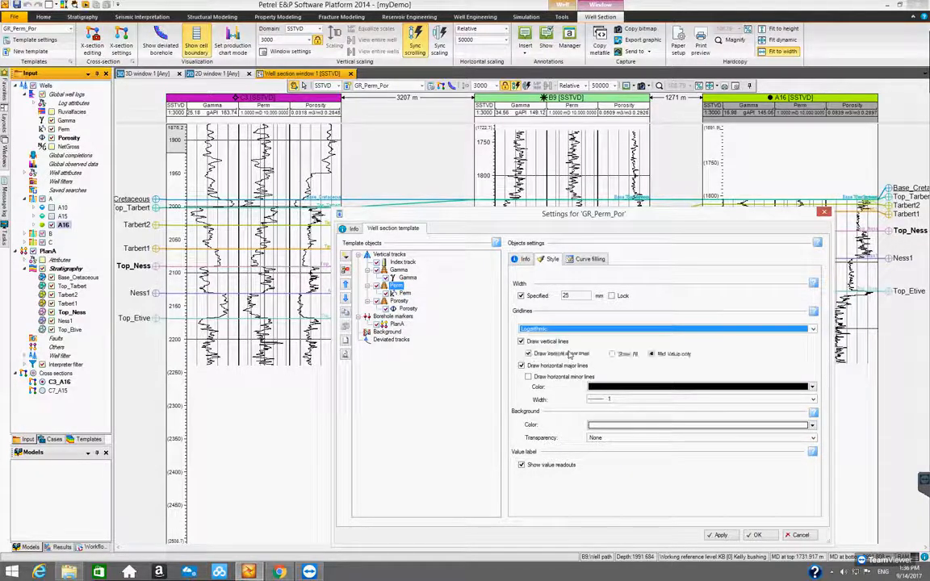
pyautogui.click(723, 535)
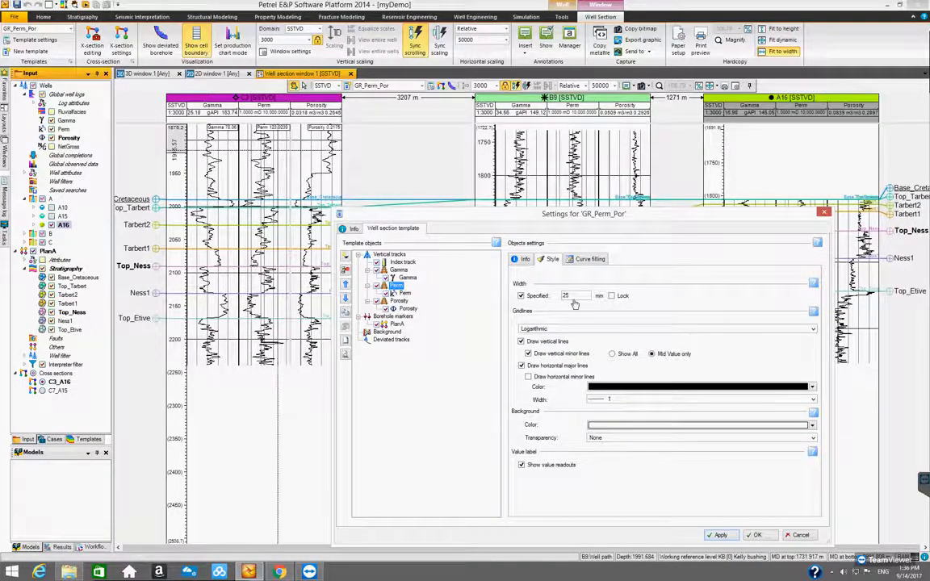
pyautogui.click(813, 330)
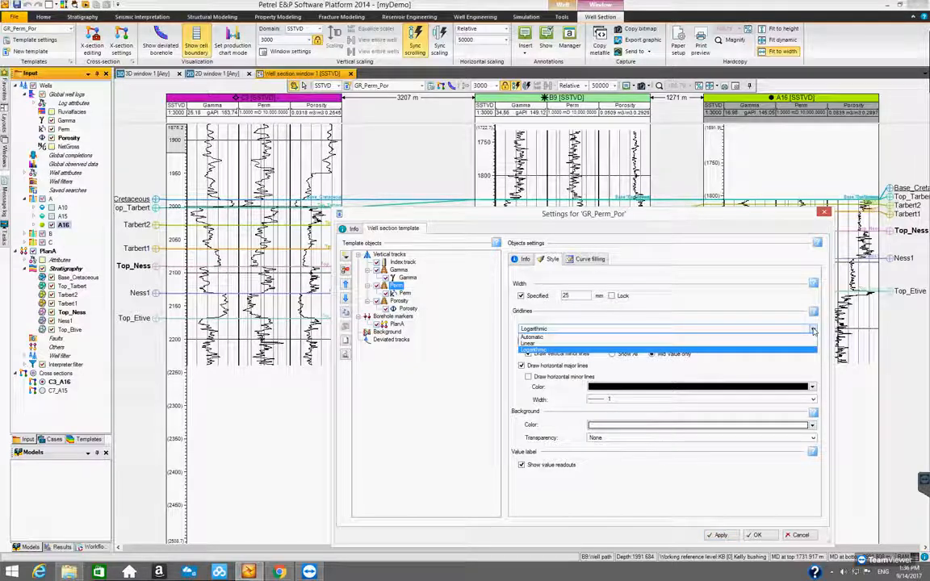
pyautogui.click(609, 343)
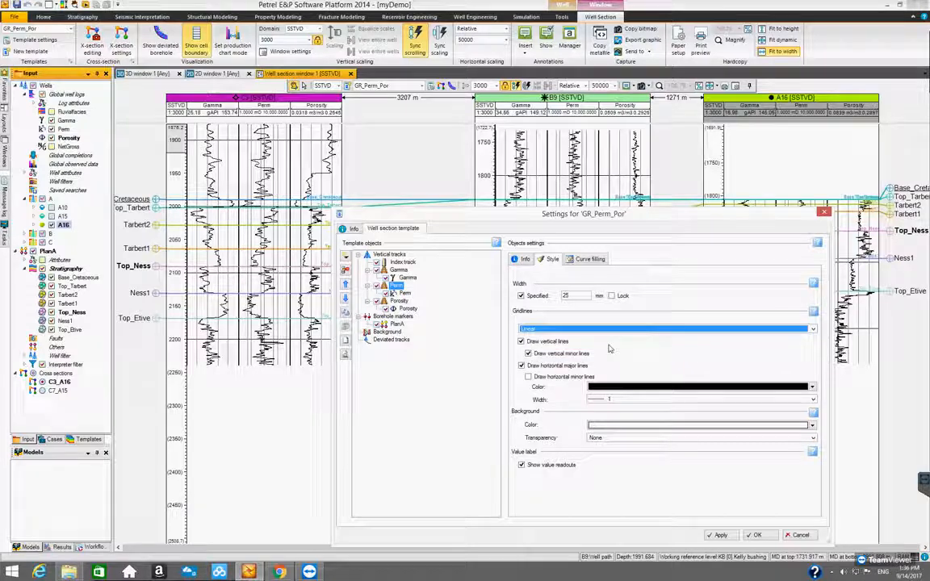
pyautogui.click(729, 537)
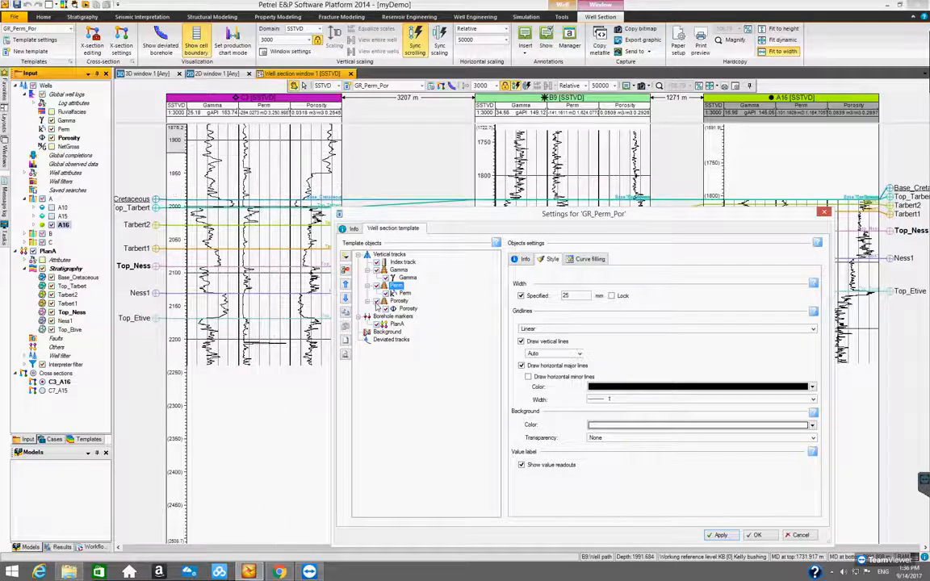
# - Set the Perm track's gridlines back to Automatic and apply the change
pyautogui.click(638, 330)
pyautogui.click(630, 338)
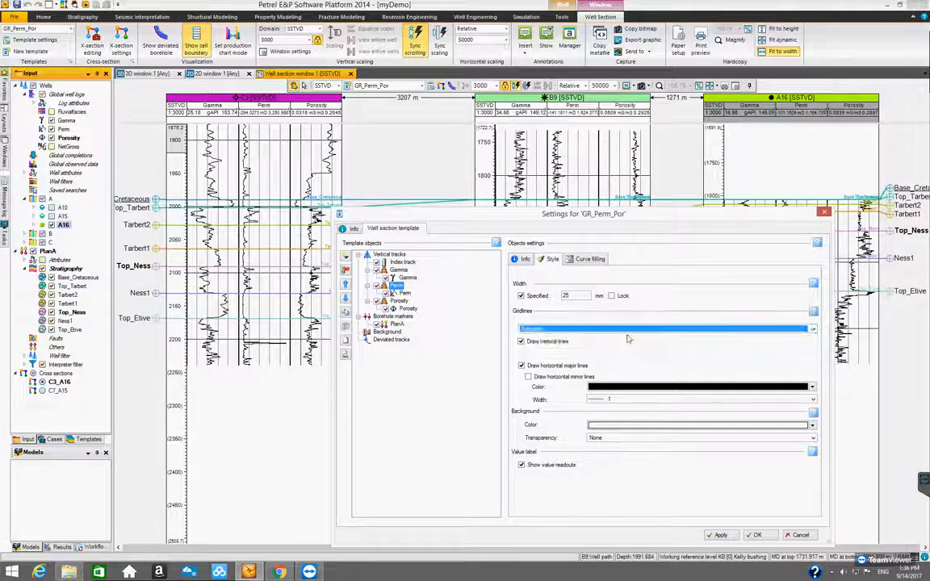
pyautogui.click(721, 535)
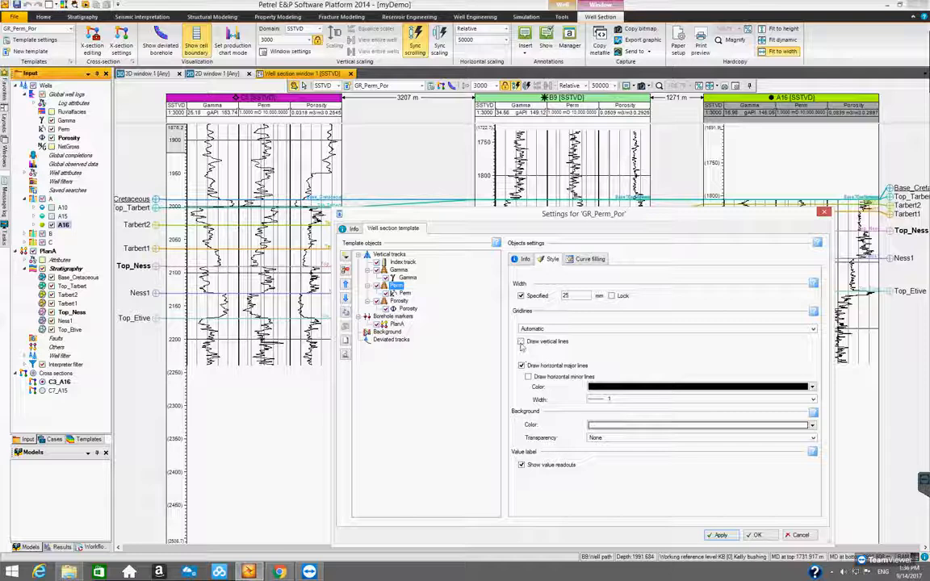
# - Turn off the vertical lines and the horizontal major lines of the Perm track, applying each change
pyautogui.click(730, 536)
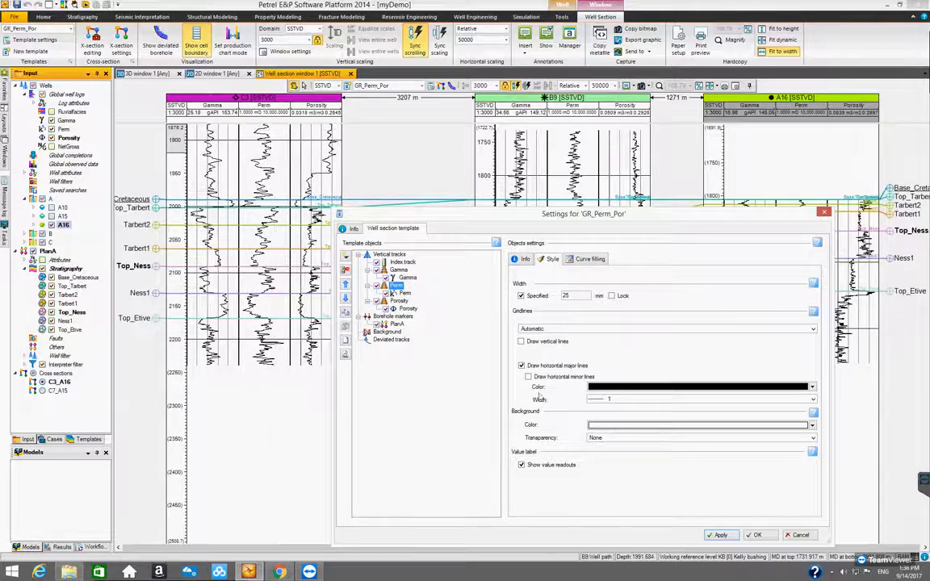
pyautogui.click(521, 365)
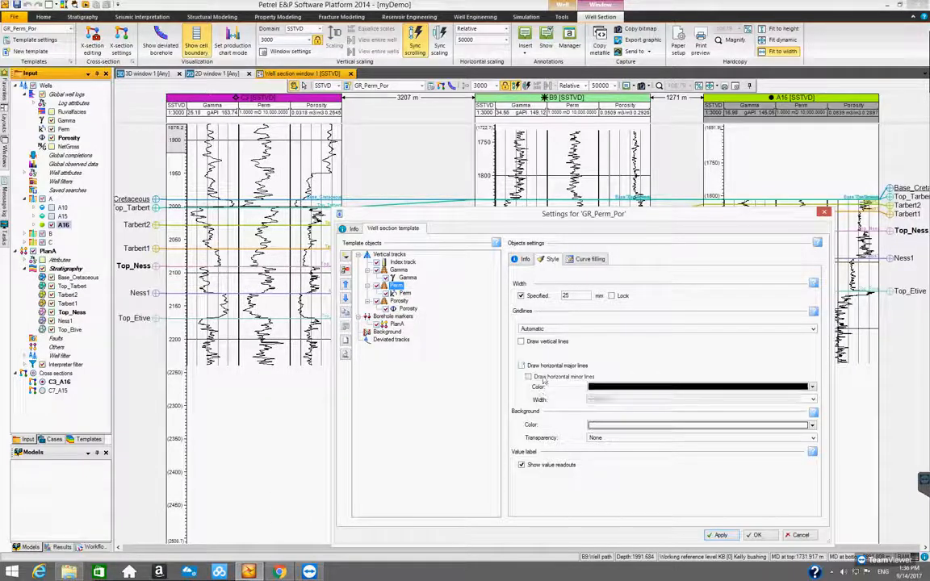
pyautogui.click(720, 536)
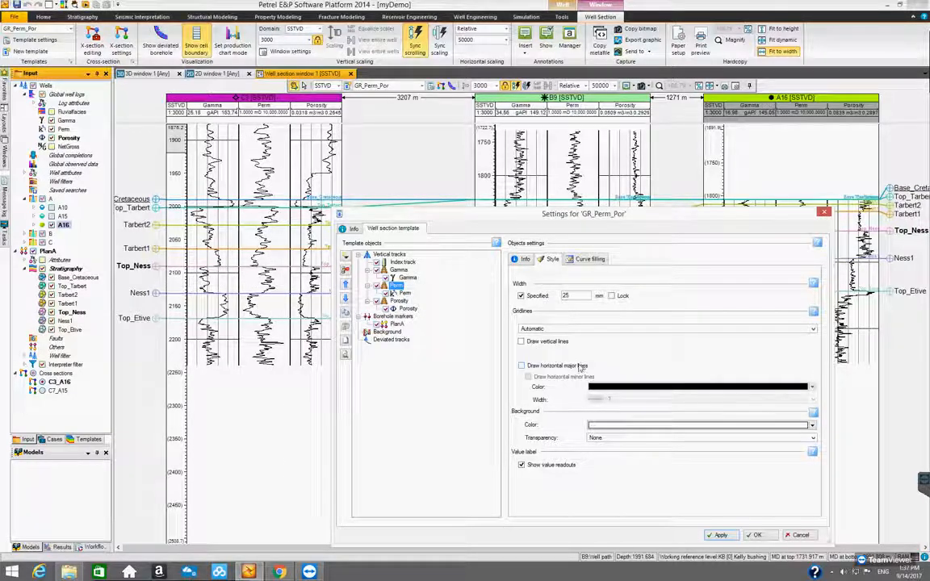
# - Turn the Perm track's vertical lines and horizontal major lines back on and apply
pyautogui.click(521, 342)
pyautogui.click(522, 366)
pyautogui.click(721, 535)
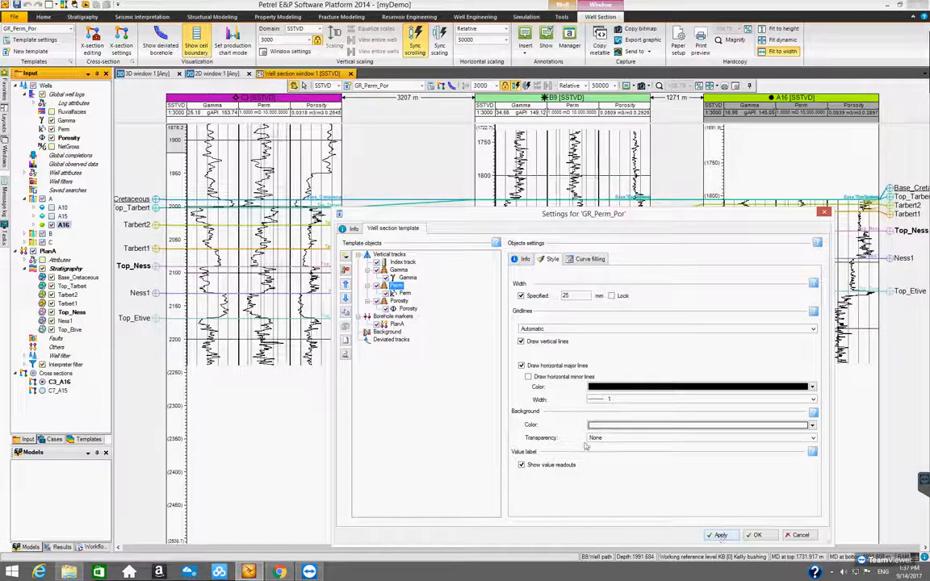
# - Apply horizontal minor lines to the Perm track, and turn them off again with a second apply
pyautogui.click(528, 377)
pyautogui.click(721, 537)
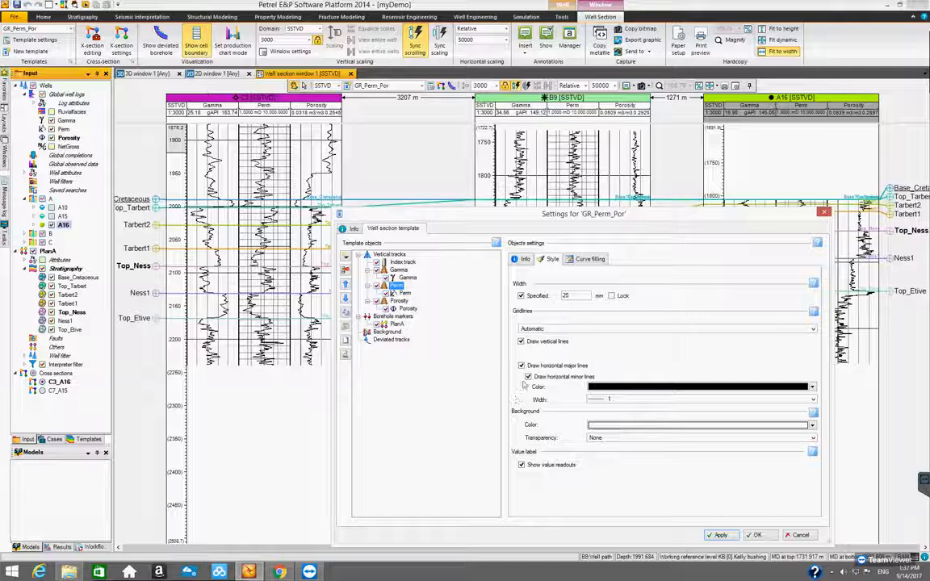
pyautogui.click(719, 535)
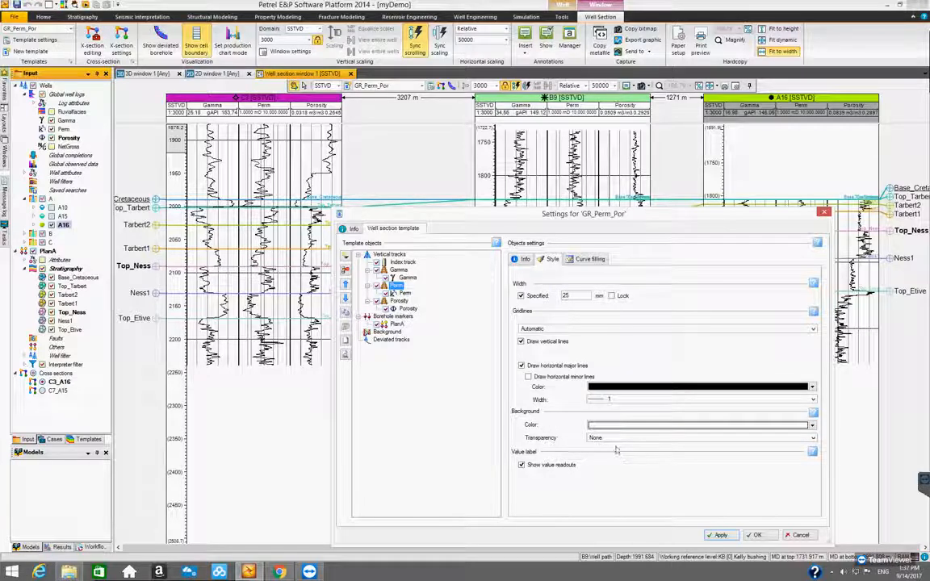
# - Apply a light grey background color to the Perm track, and restore and apply the white background
pyautogui.click(813, 427)
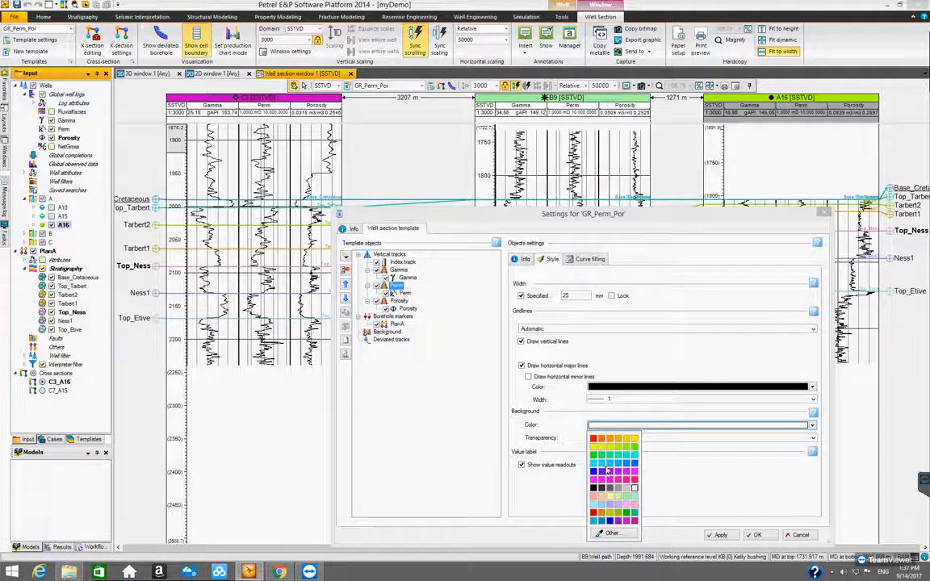
pyautogui.click(627, 490)
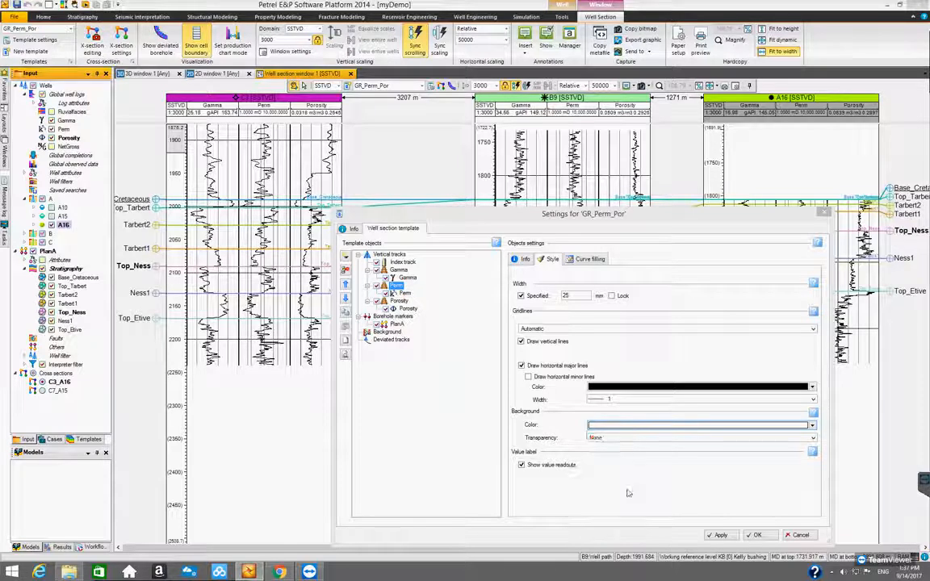
pyautogui.click(720, 536)
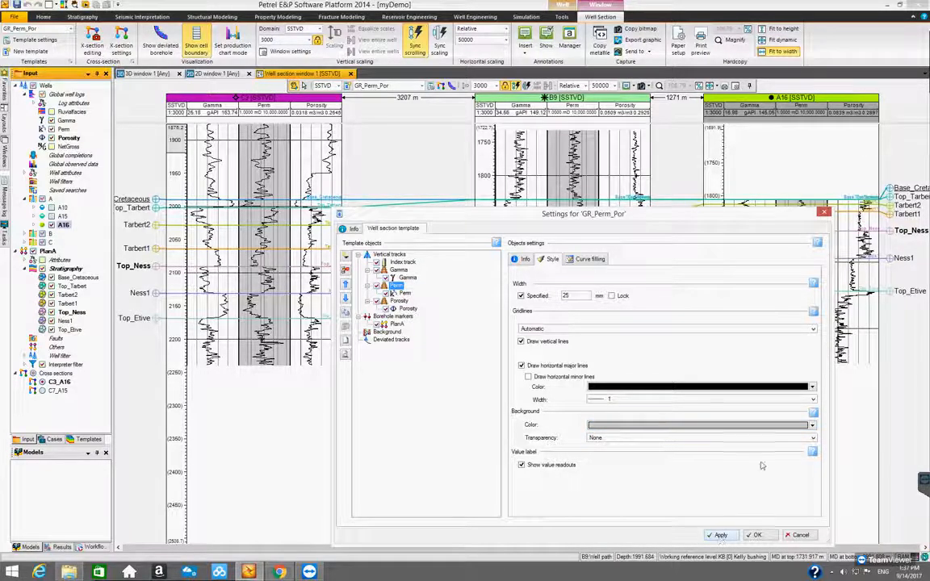
pyautogui.click(812, 427)
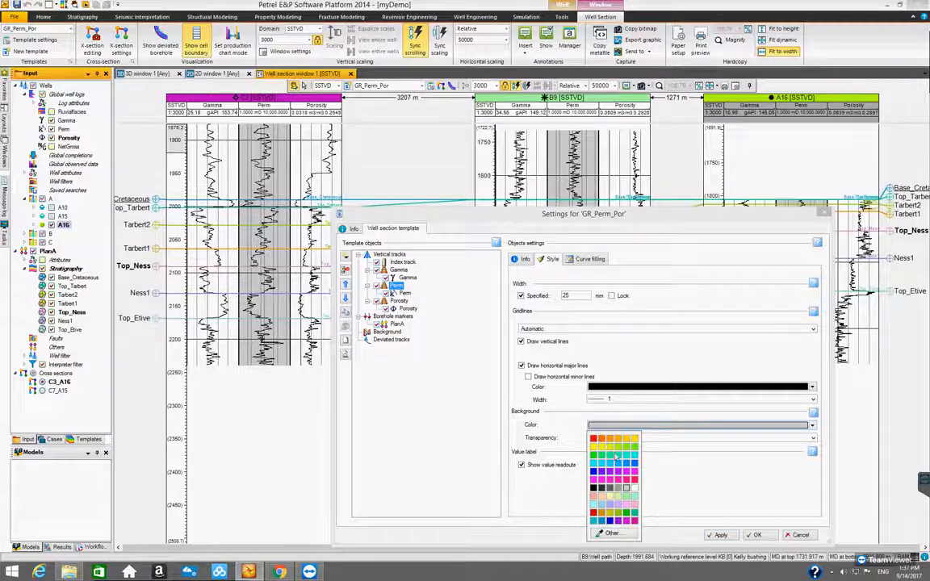
pyautogui.click(634, 489)
pyautogui.click(721, 536)
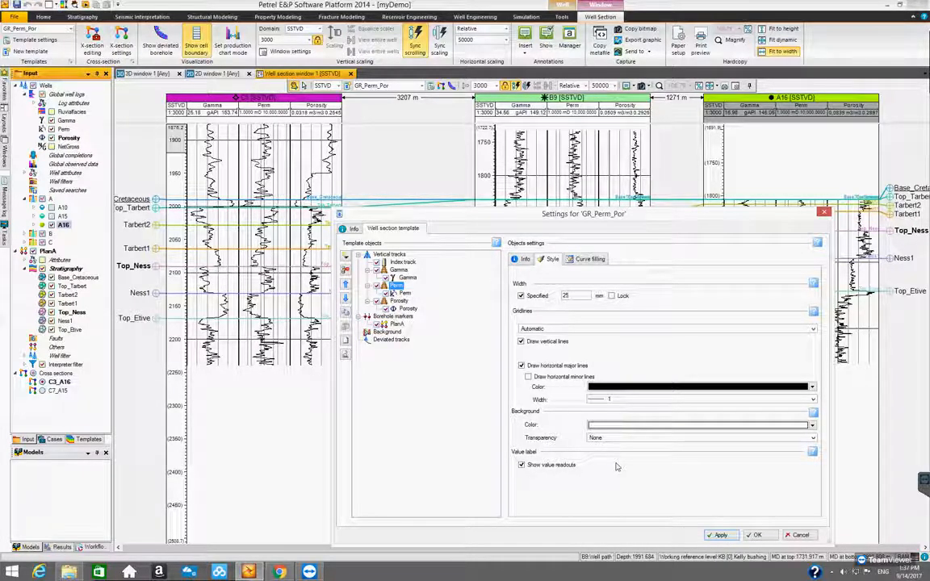
# - Turn off the Perm track's value readouts and apply, and switch them back on with another apply
pyautogui.click(522, 465)
pyautogui.click(718, 536)
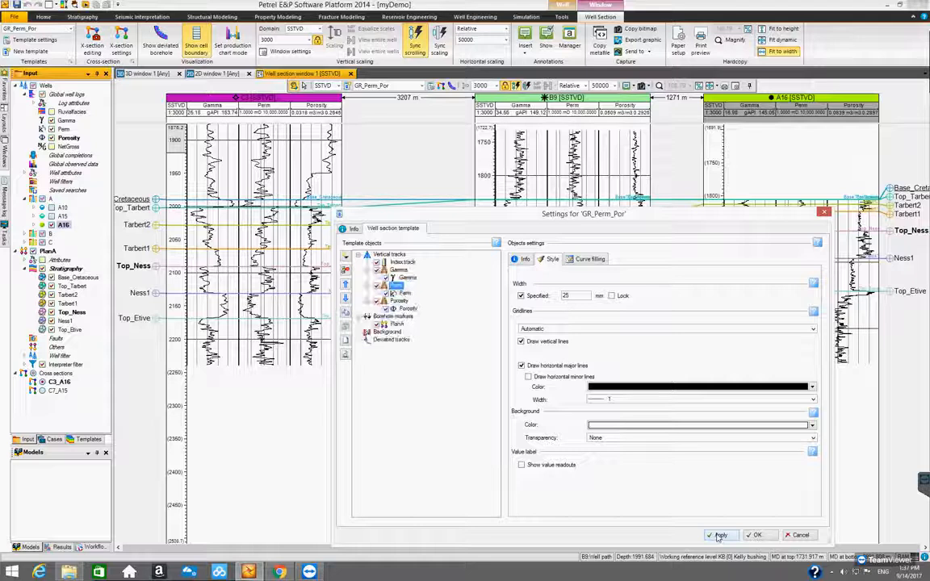
pyautogui.moveTo(548, 218); pyautogui.dragTo(591, 265)
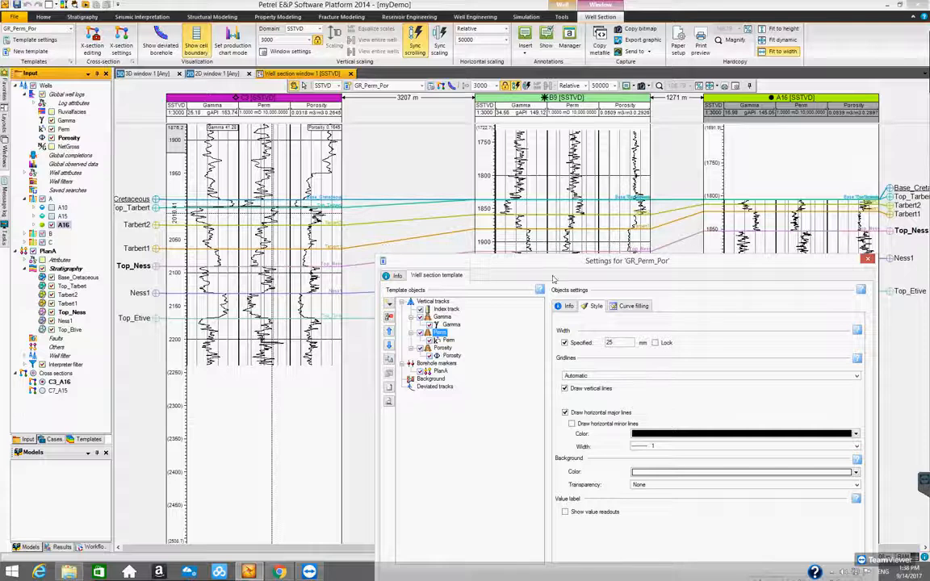
pyautogui.moveTo(561, 265); pyautogui.dragTo(551, 210)
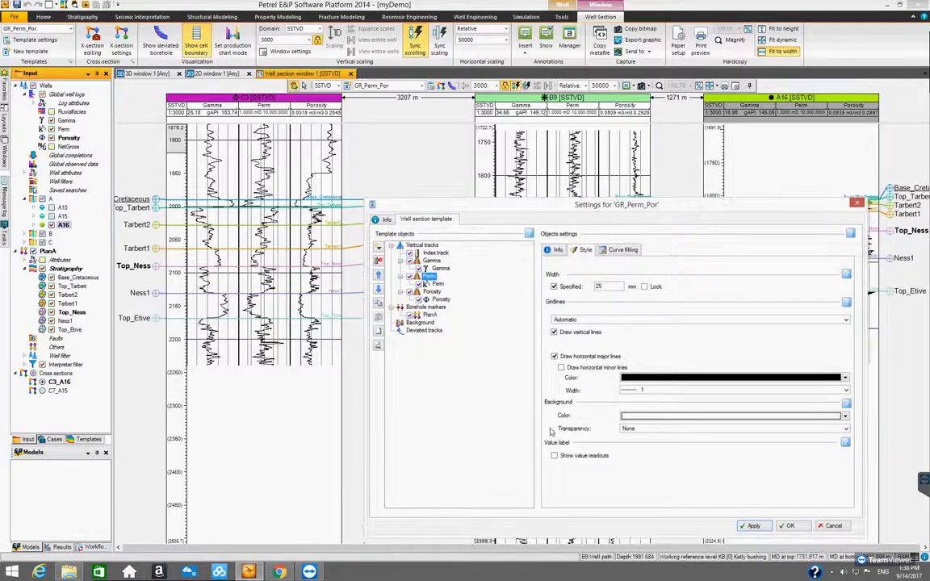
pyautogui.click(555, 457)
pyautogui.click(752, 526)
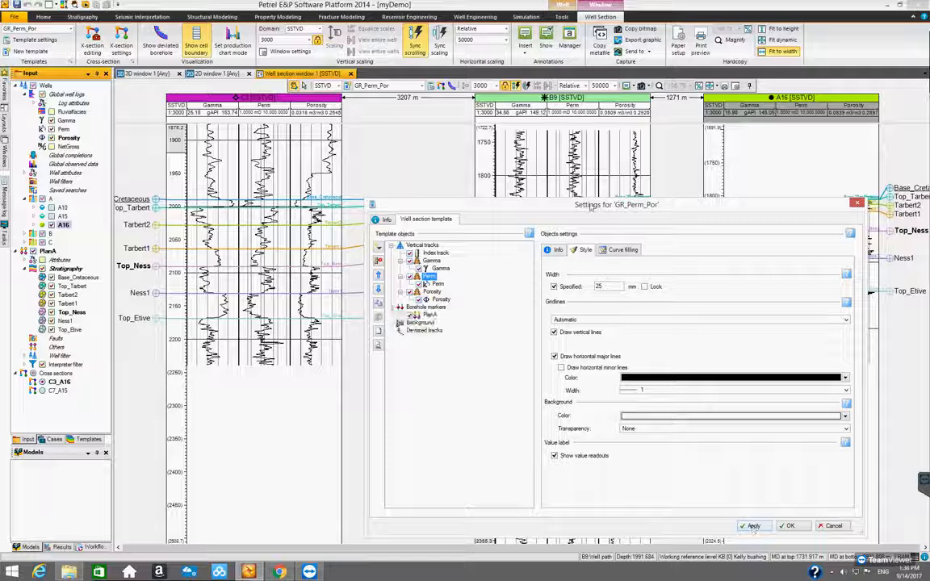
# - Add two color fills to the Perm track's curve filling settings and select the first fill
pyautogui.moveTo(591, 208); pyautogui.dragTo(583, 172)
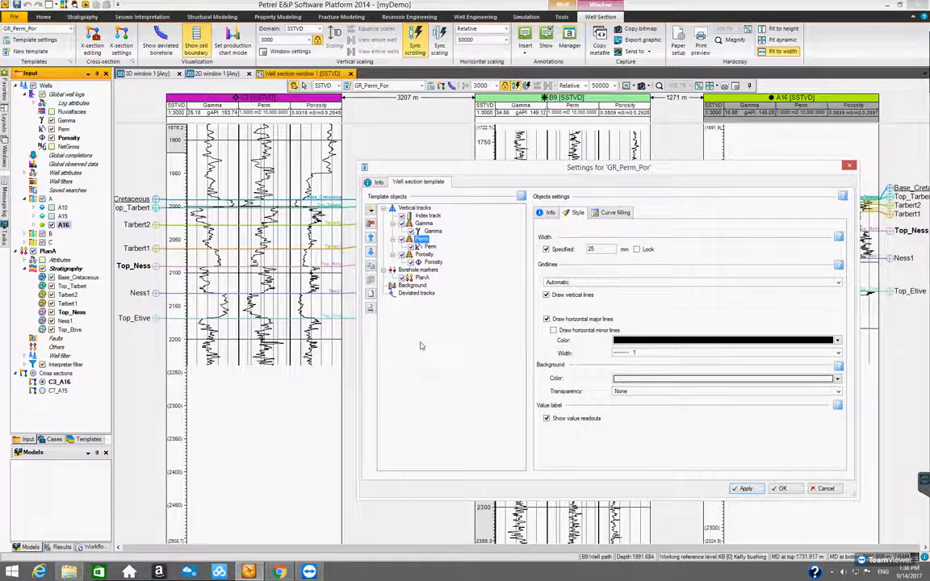
pyautogui.click(611, 212)
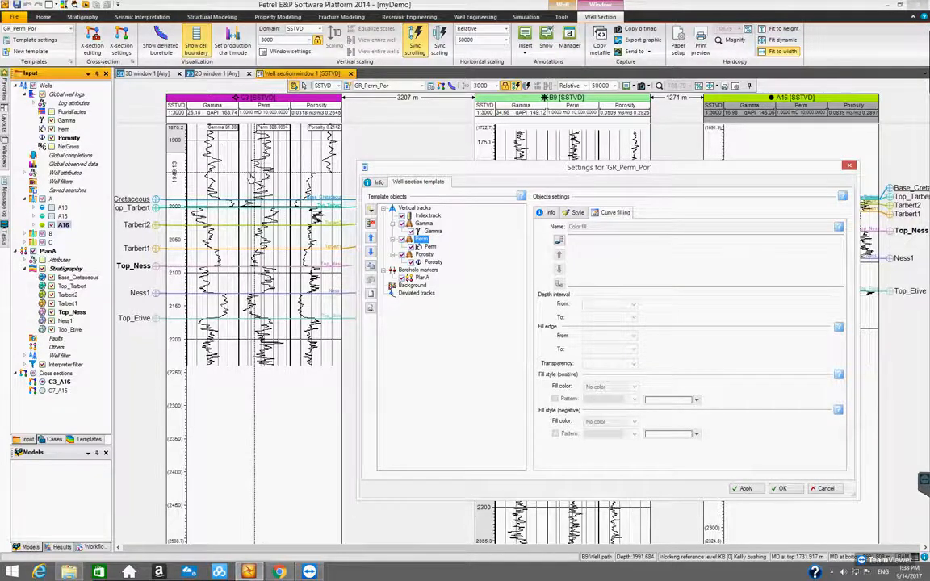
pyautogui.moveTo(175, 272); pyautogui.dragTo(179, 234)
pyautogui.moveTo(180, 229); pyautogui.dragTo(180, 224)
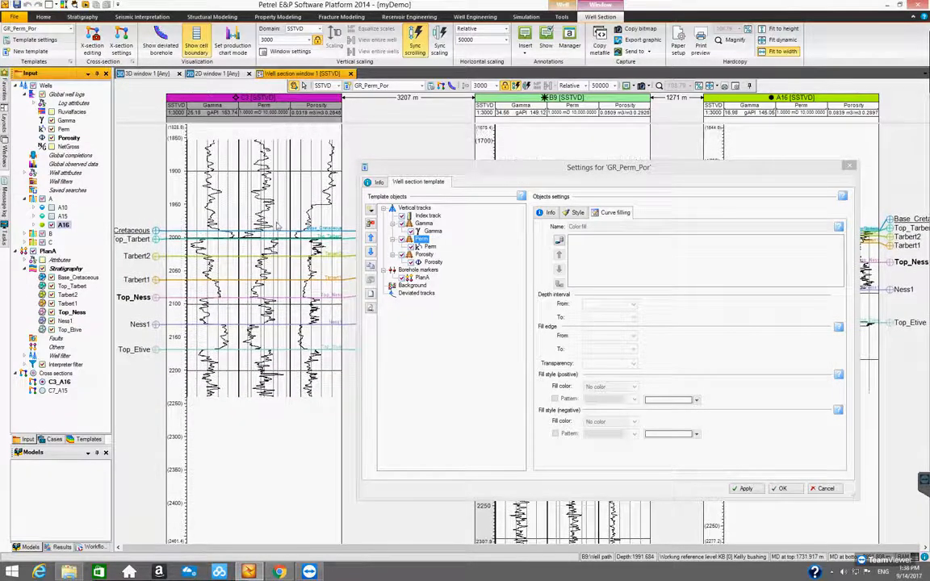
pyautogui.moveTo(180, 209); pyautogui.dragTo(180, 222)
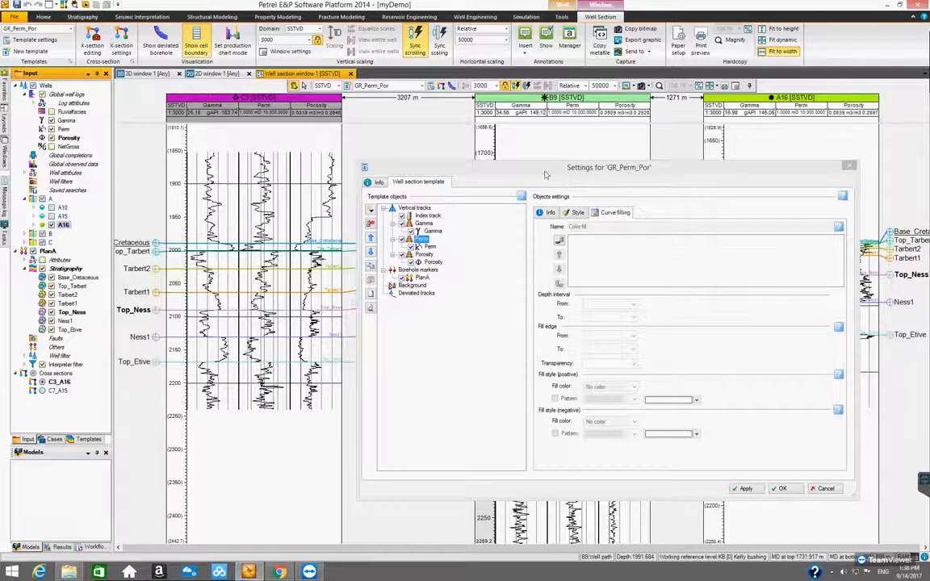
pyautogui.moveTo(545, 174); pyautogui.dragTo(561, 171)
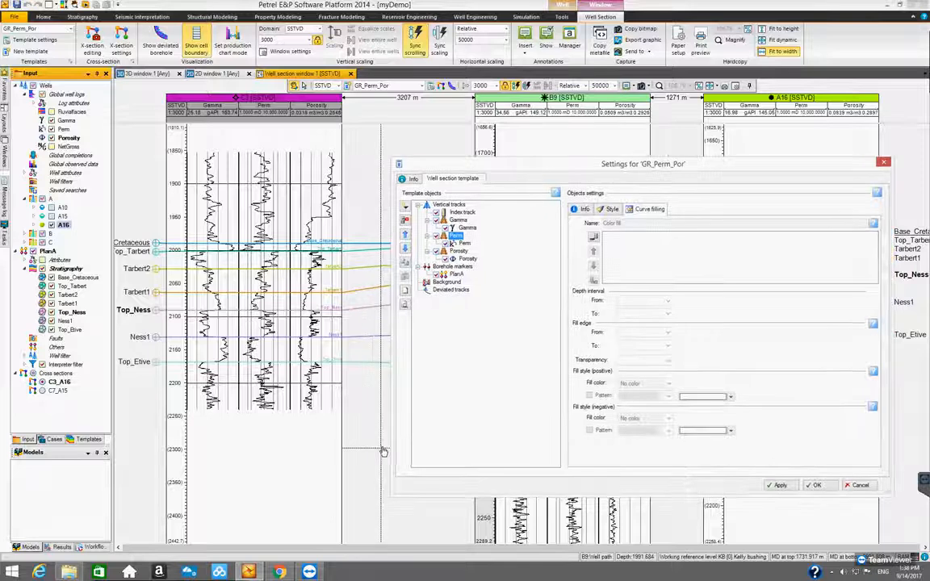
pyautogui.moveTo(523, 173); pyautogui.dragTo(514, 181)
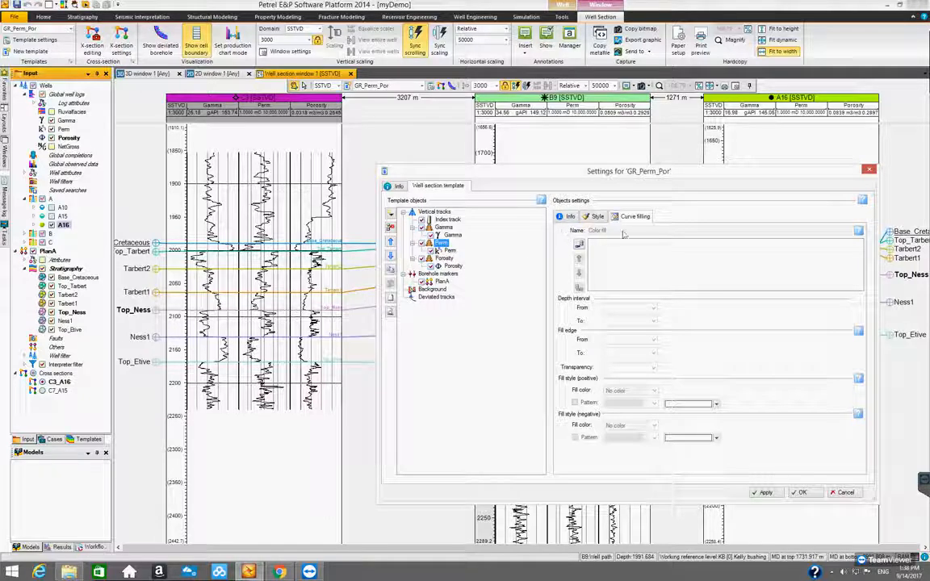
pyautogui.click(579, 245)
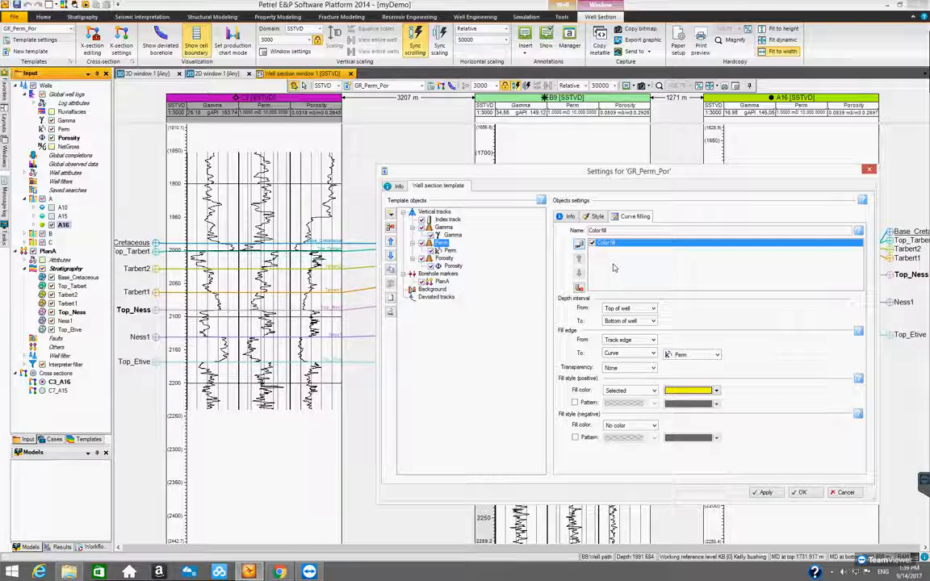
pyautogui.click(579, 243)
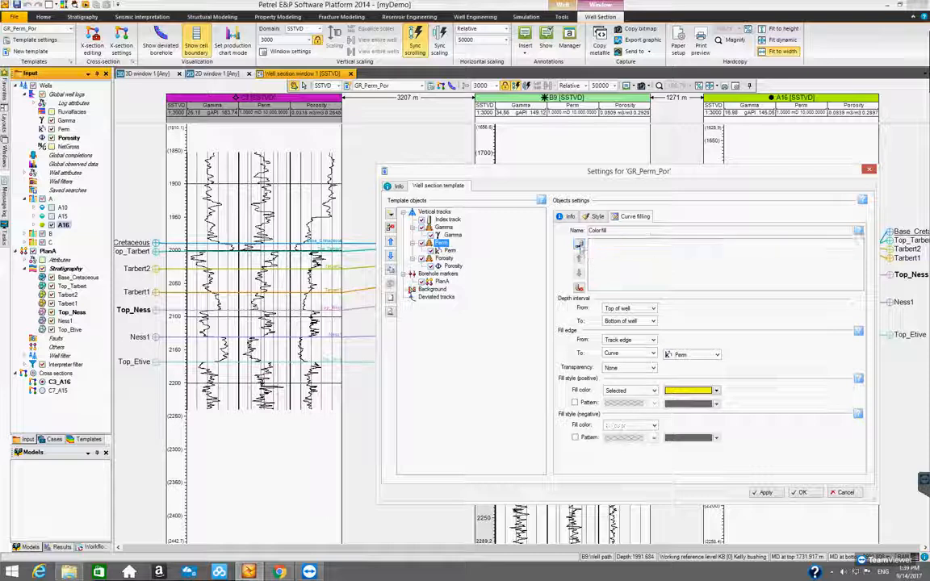
pyautogui.click(610, 243)
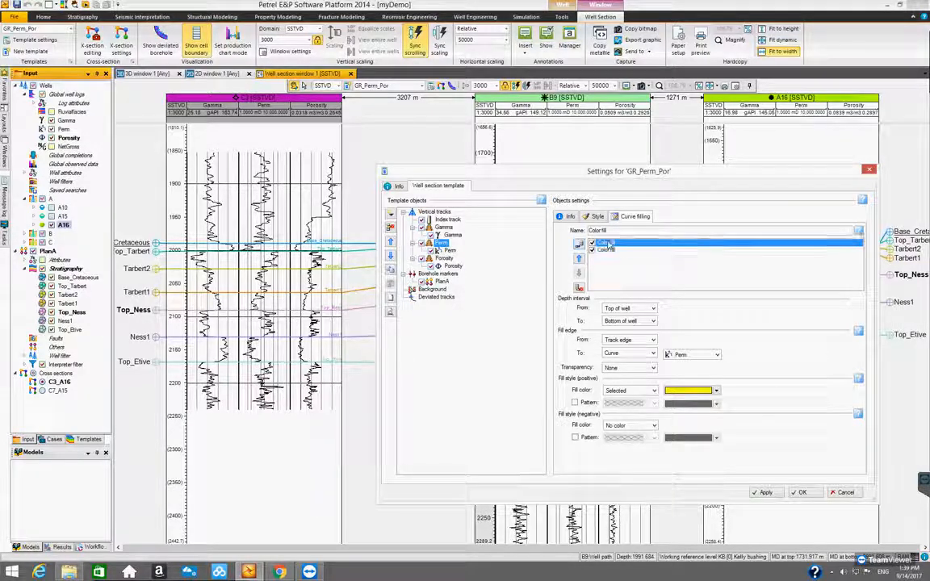
pyautogui.click(609, 250)
pyautogui.click(610, 243)
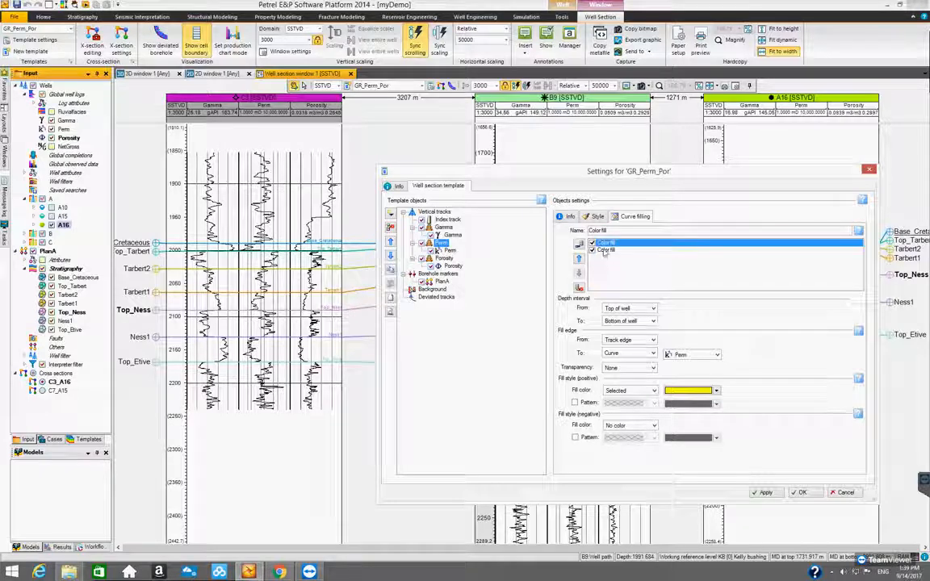
# - Move the selected color fill below the other one and delete it from the Perm track's curve fillings
pyautogui.click(579, 273)
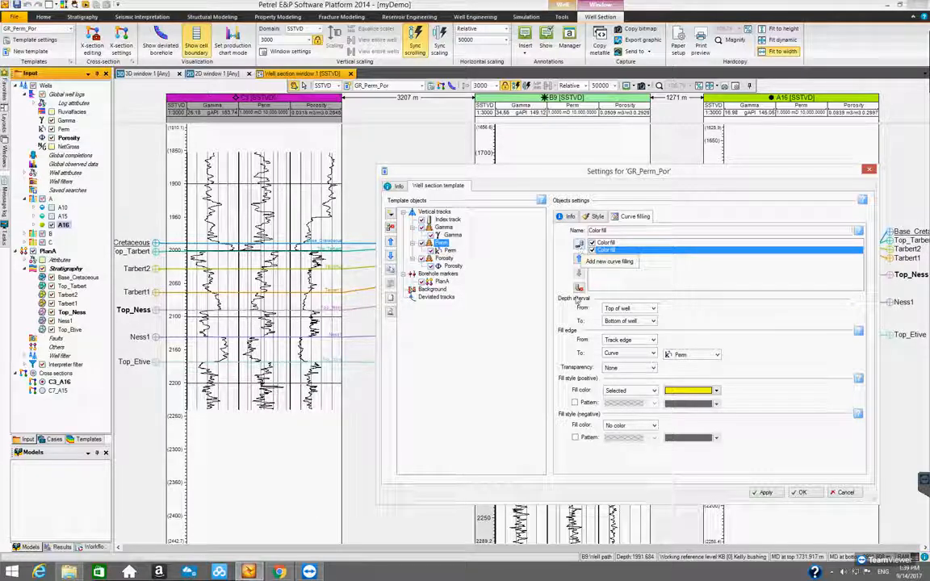
pyautogui.click(579, 287)
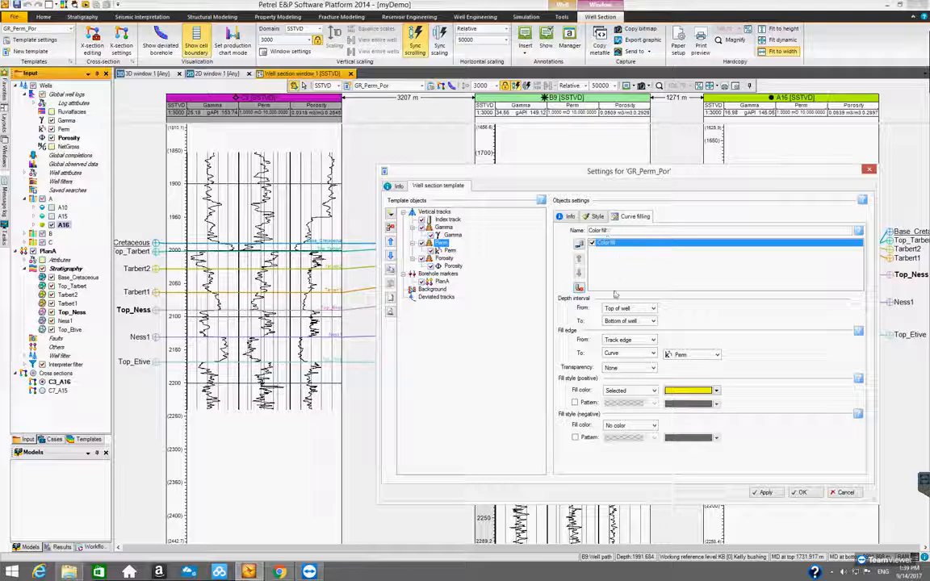
pyautogui.moveTo(640, 168); pyautogui.dragTo(636, 180)
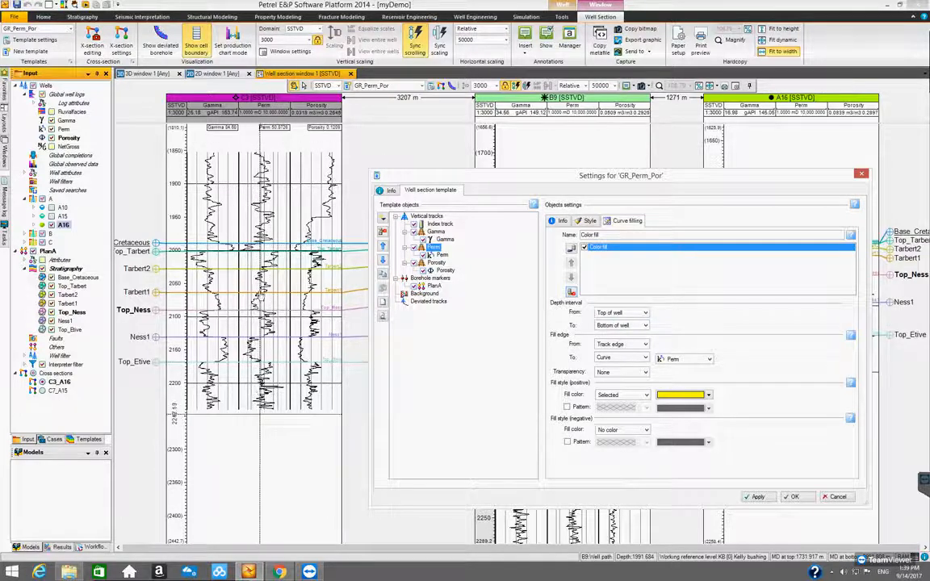
# - Switch the start of the color fill's depth interval to Specific MD, and return it to Top of well
pyautogui.click(646, 313)
pyautogui.click(646, 313)
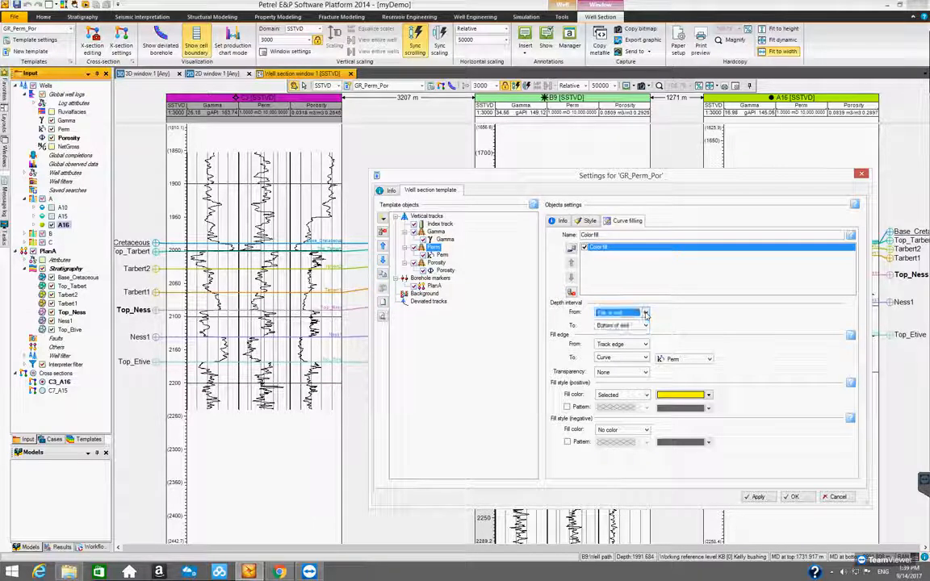
pyautogui.click(646, 314)
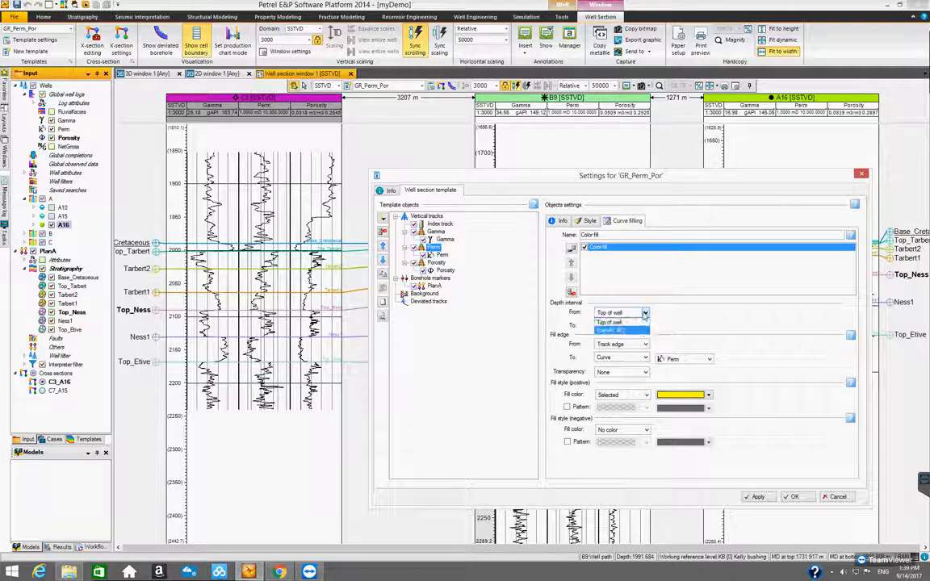
pyautogui.click(649, 315)
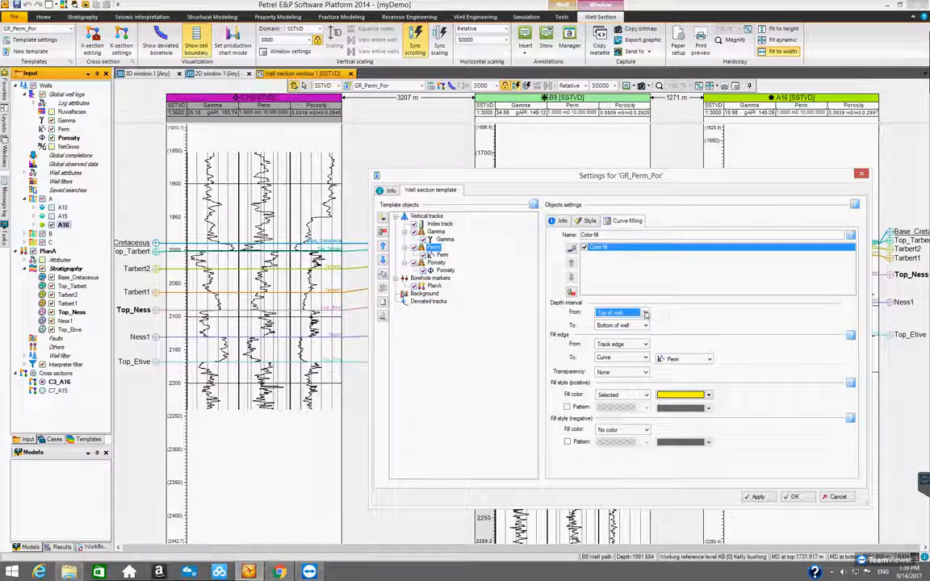
pyautogui.click(645, 327)
pyautogui.click(645, 313)
pyautogui.click(646, 314)
pyautogui.click(638, 332)
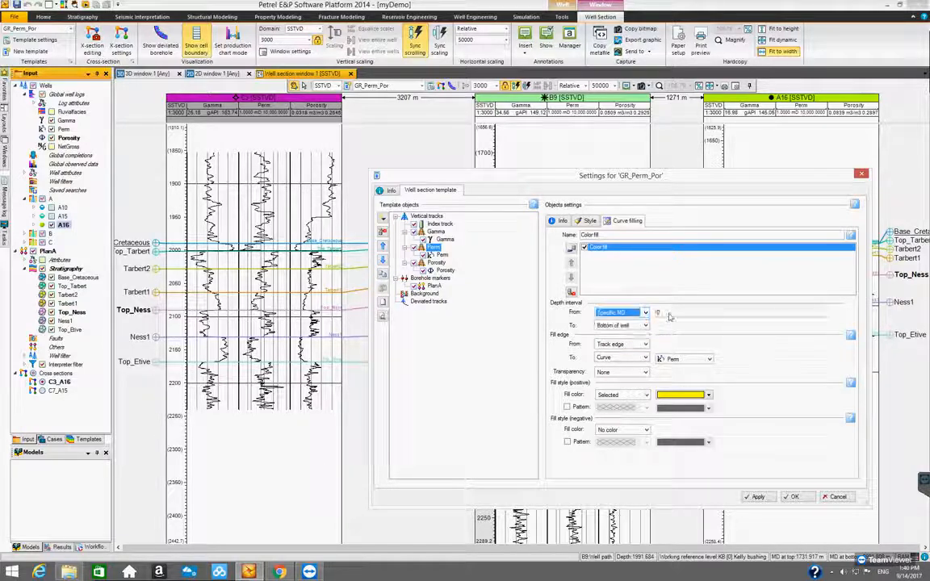
pyautogui.click(646, 314)
pyautogui.click(643, 325)
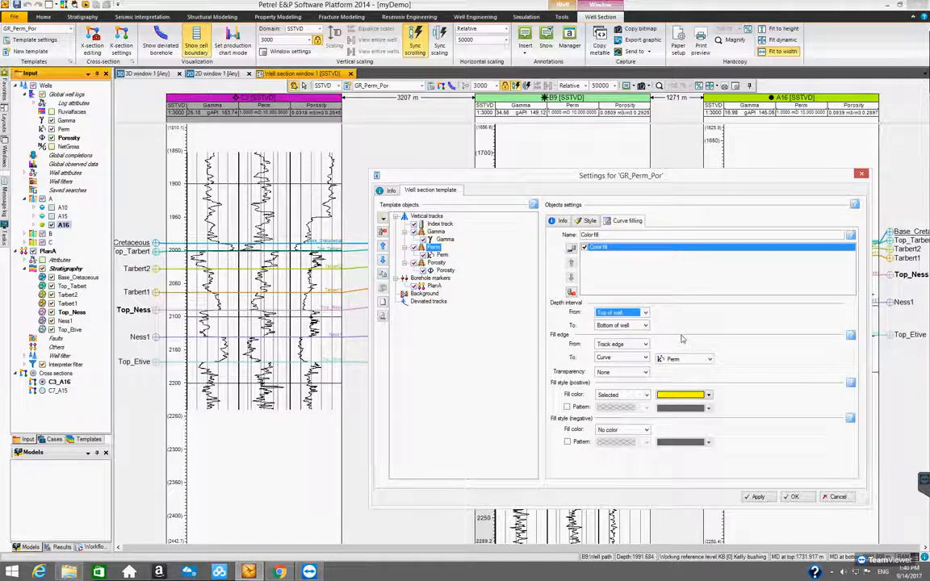
# - Keep the fill's depth interval starting at Top of well and apply the yellow color fill to the Perm track
pyautogui.scroll(-1, 752, 334)
pyautogui.click(646, 314)
pyautogui.click(623, 321)
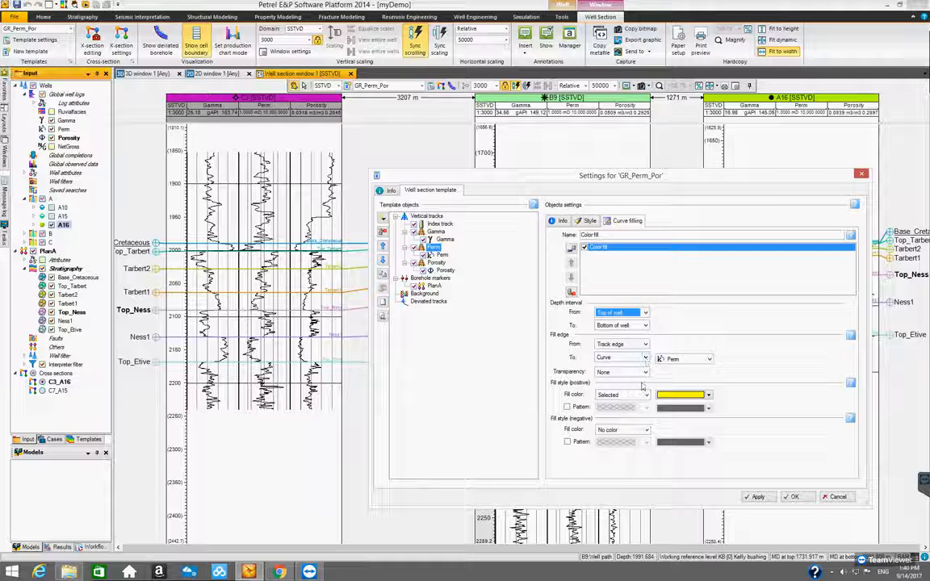
pyautogui.click(759, 497)
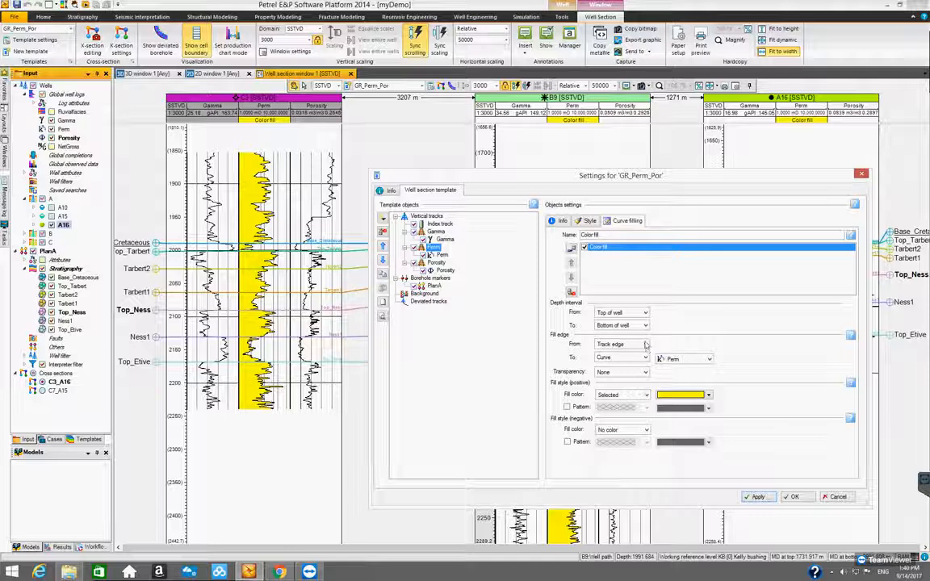
# - Examine the options available for the start and end of the color fill's edge
pyautogui.click(646, 345)
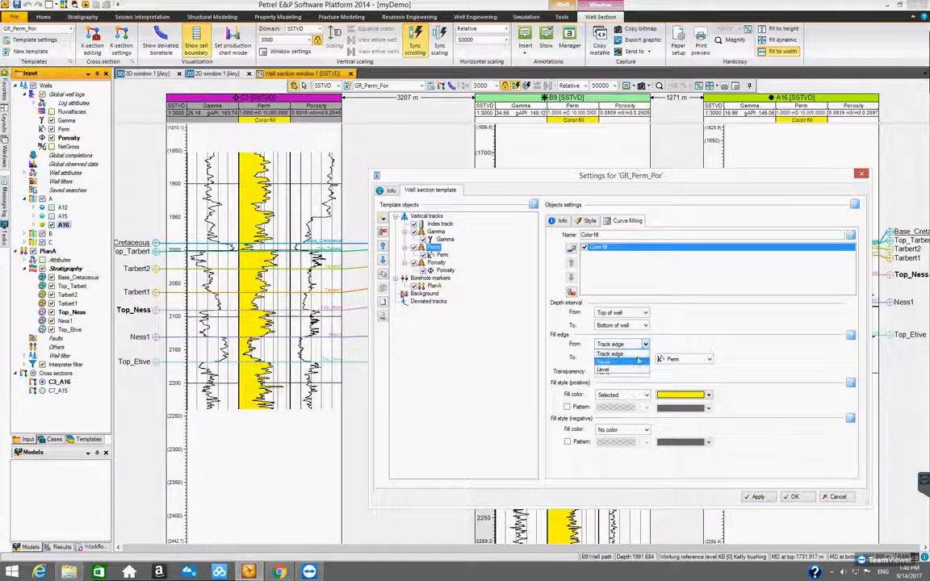
pyautogui.click(646, 345)
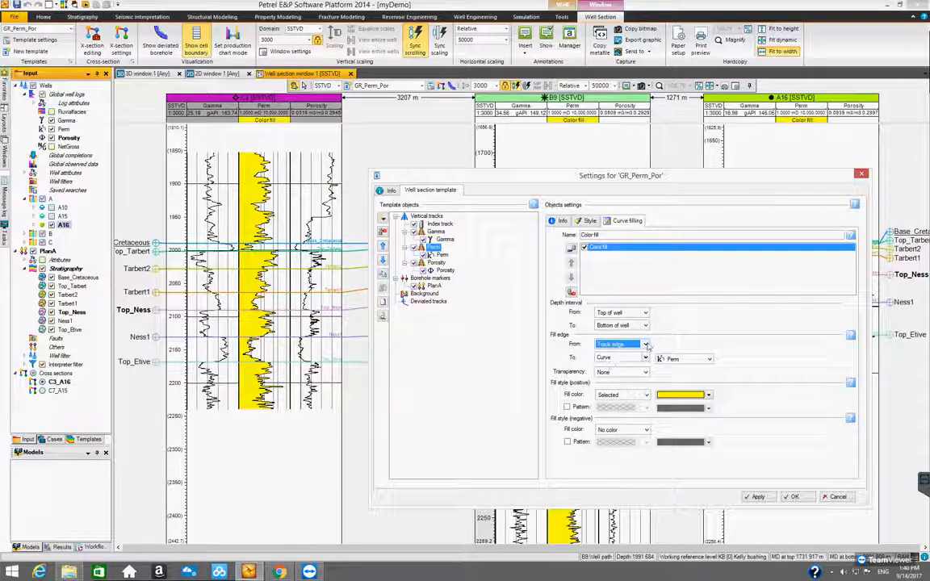
pyautogui.click(646, 345)
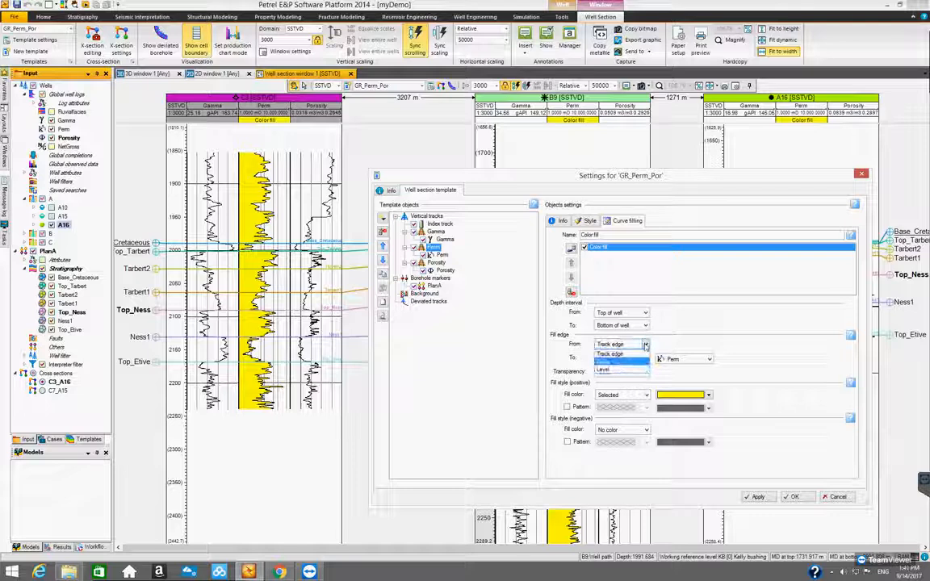
pyautogui.click(645, 360)
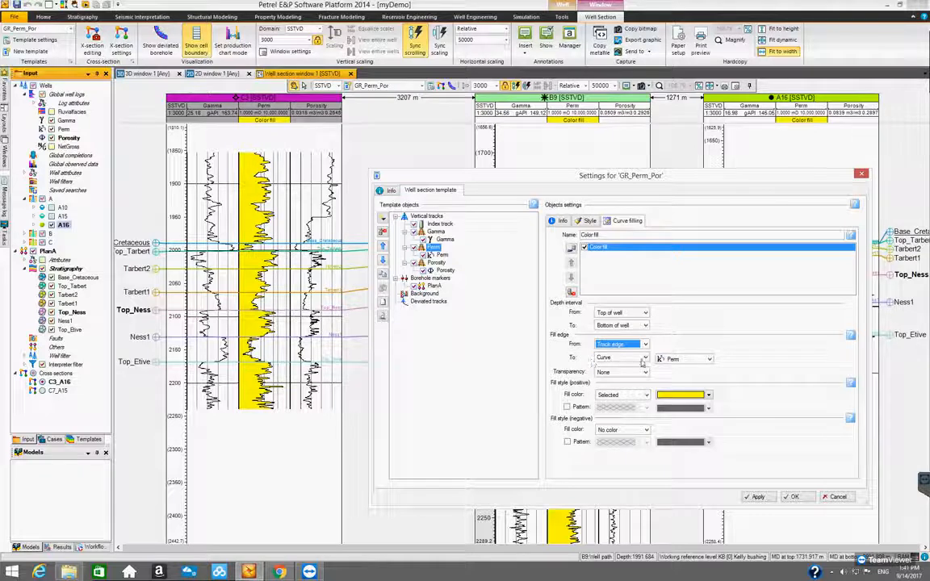
pyautogui.click(644, 358)
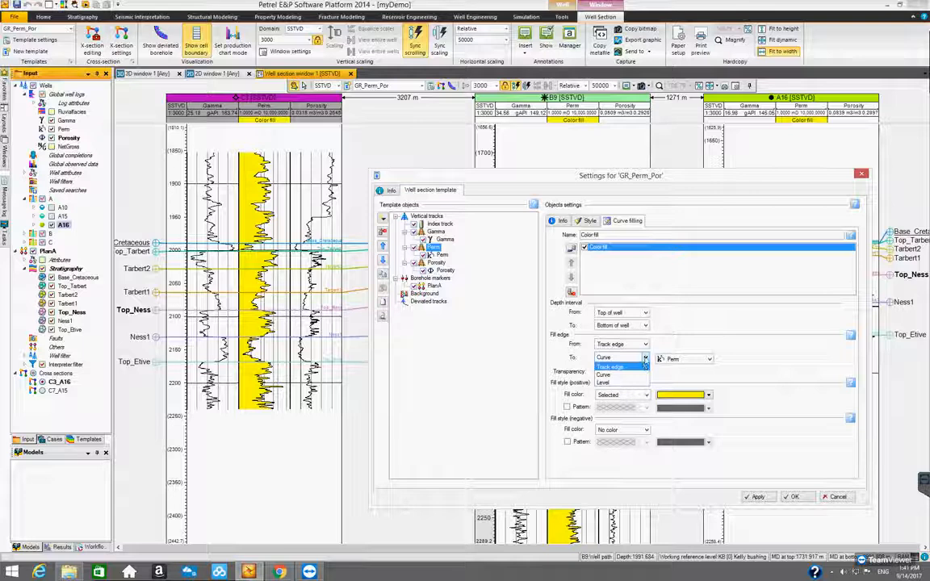
pyautogui.click(645, 358)
pyautogui.click(646, 344)
pyautogui.click(646, 344)
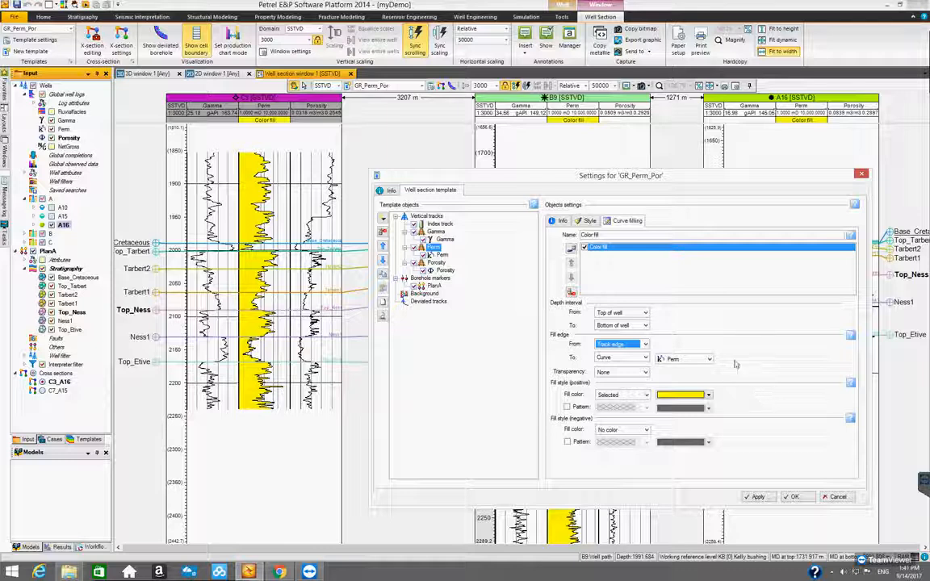
# - Apply 60% transparency to the color fill, and restore the transparency to None with a second apply
pyautogui.click(645, 373)
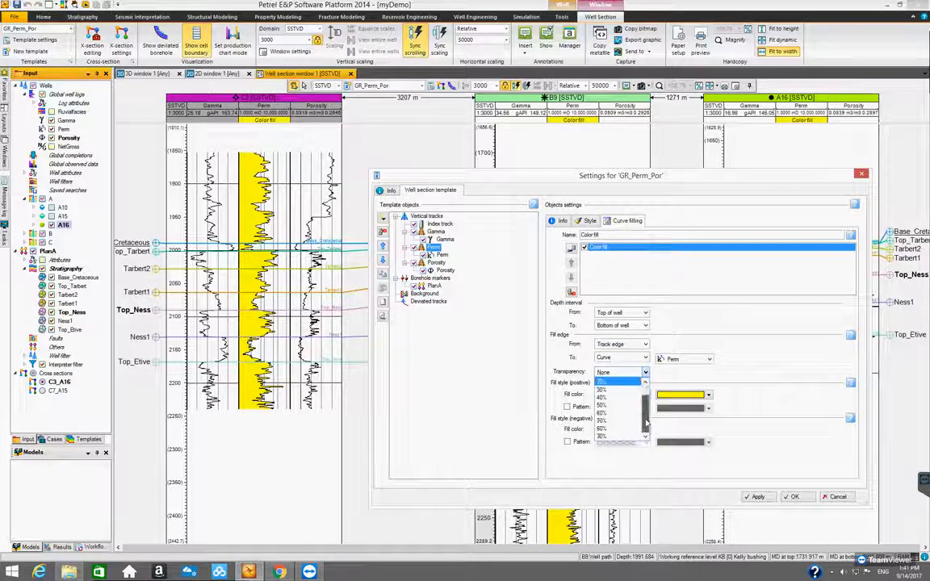
pyautogui.click(620, 417)
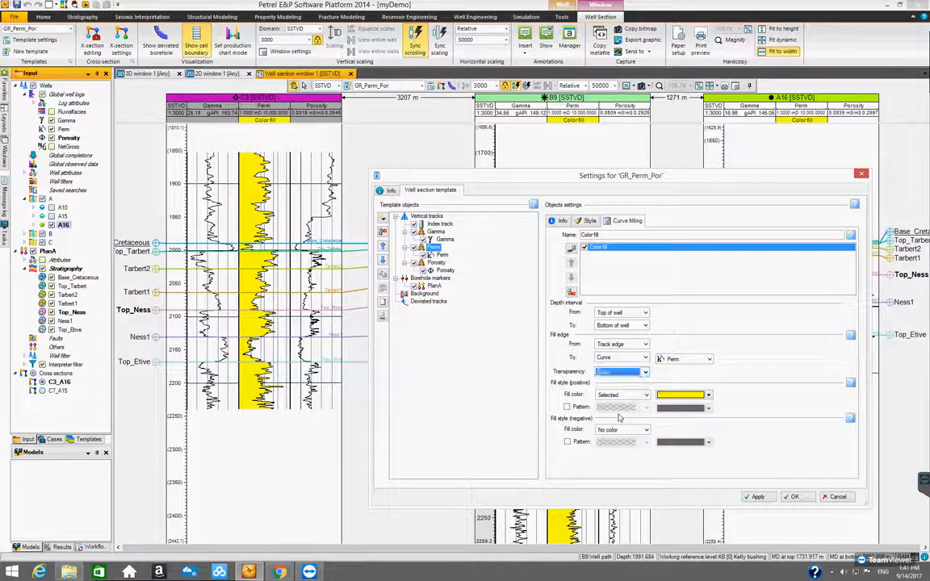
pyautogui.click(757, 497)
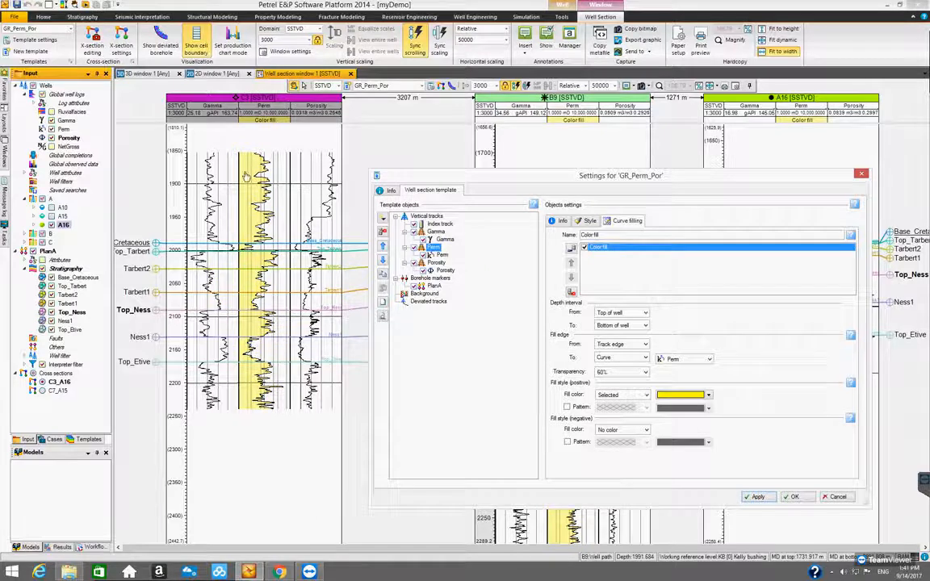
pyautogui.click(645, 371)
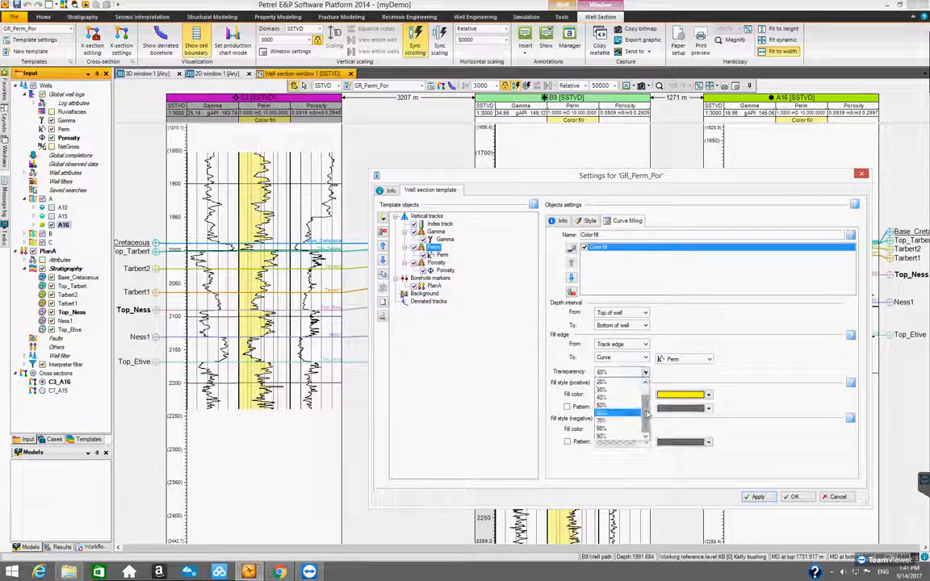
pyautogui.moveTo(645, 413); pyautogui.dragTo(645, 387)
pyautogui.click(604, 383)
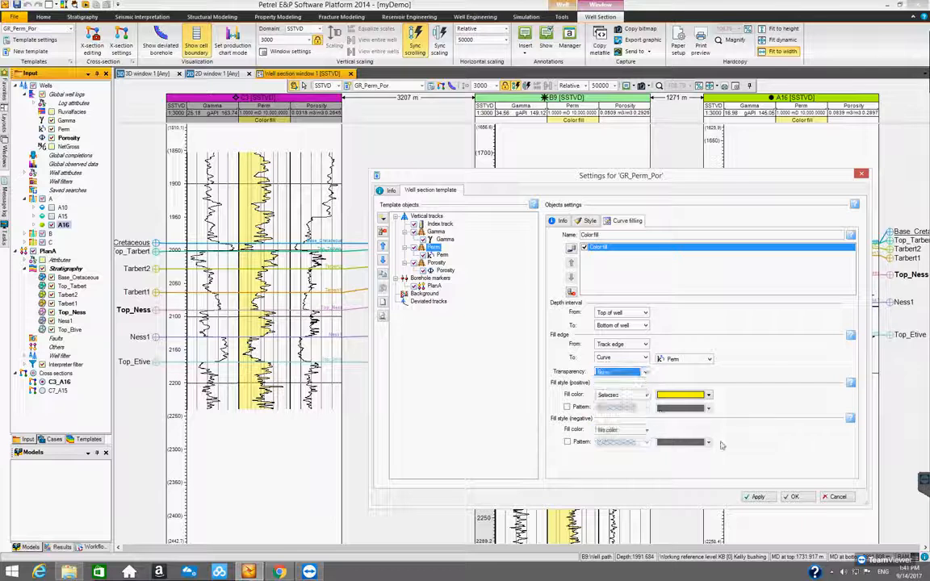
pyautogui.click(758, 497)
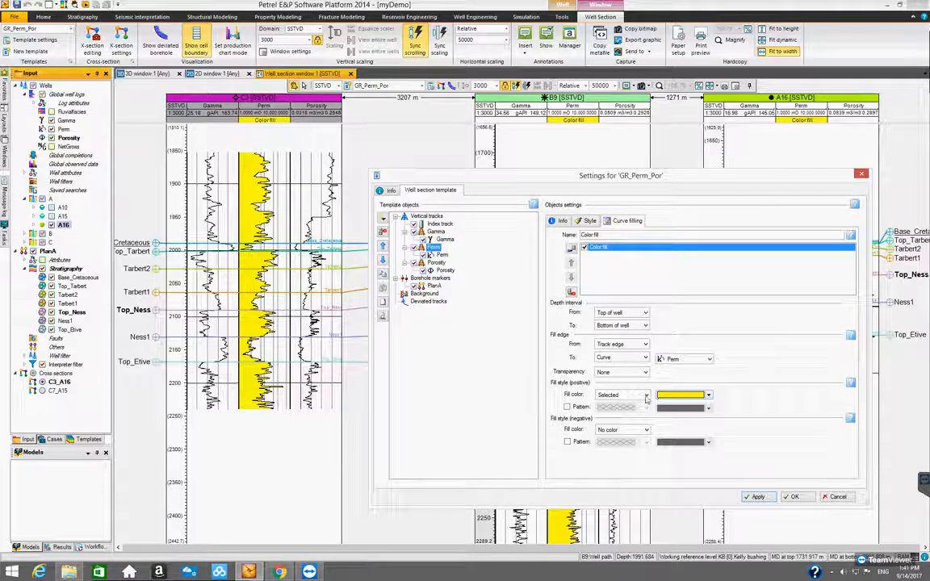
# - Set the positive fill style to a selected red color and apply it to the Perm track
pyautogui.click(646, 395)
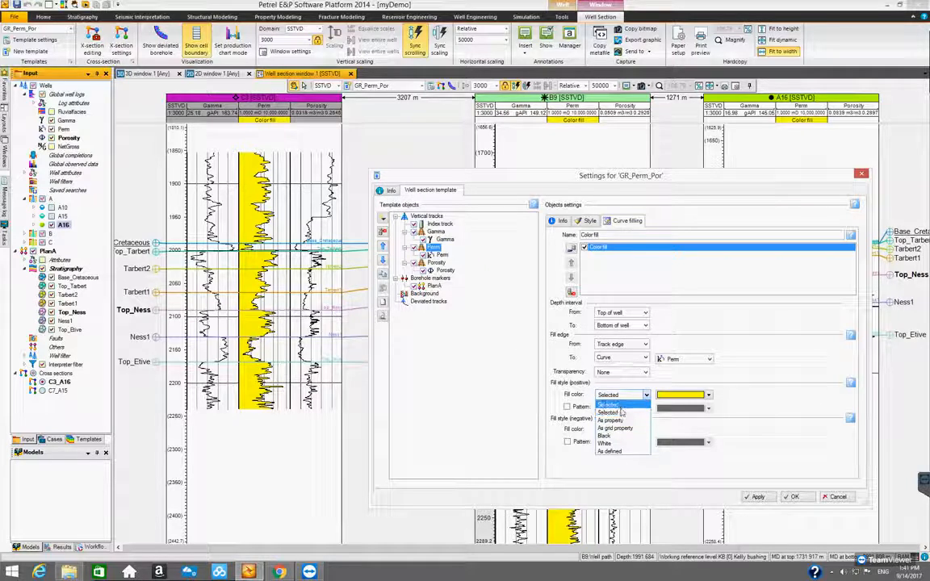
pyautogui.click(631, 413)
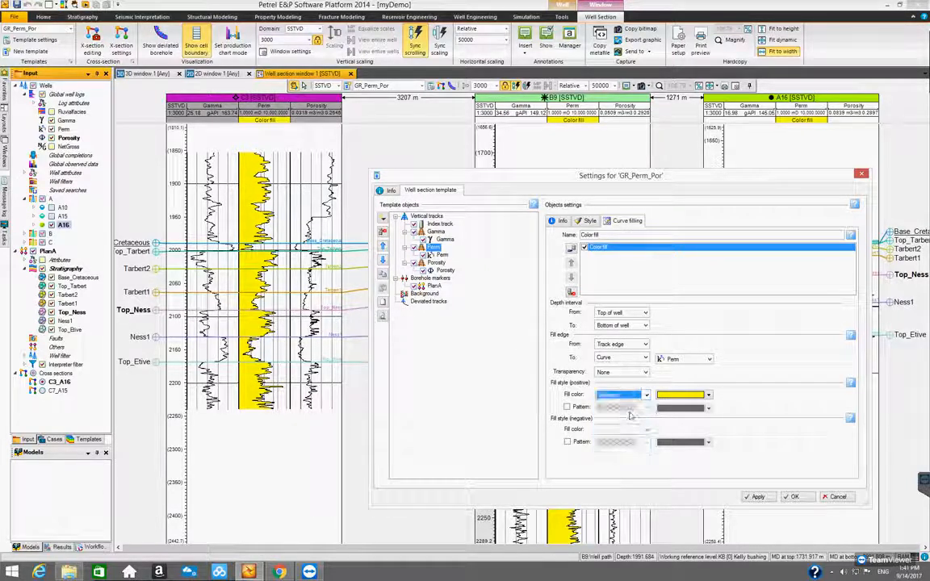
pyautogui.click(709, 397)
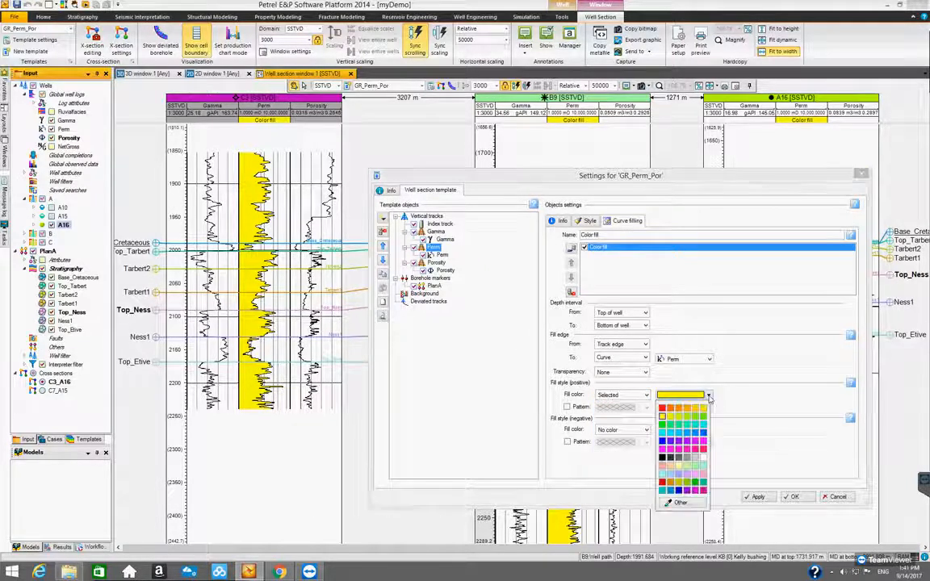
pyautogui.click(663, 410)
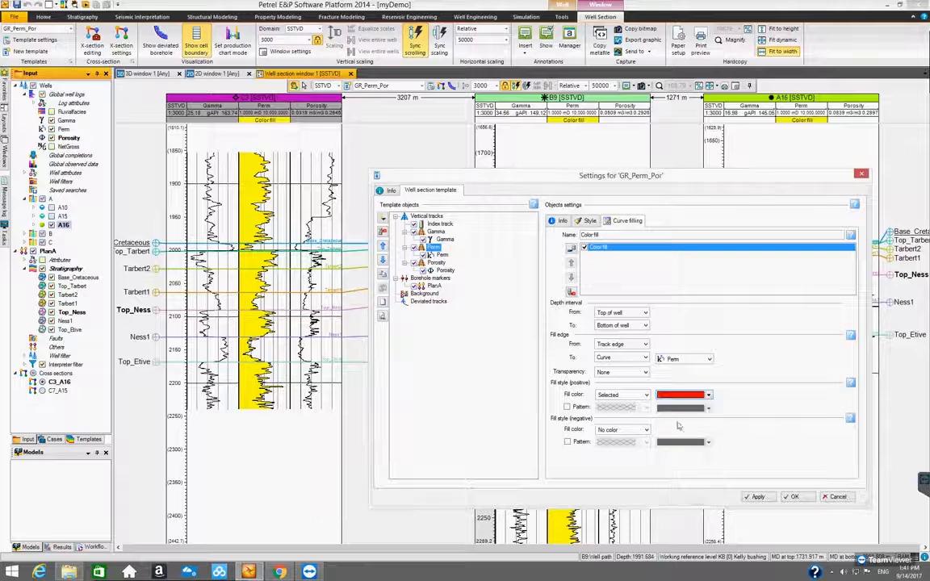
pyautogui.click(756, 496)
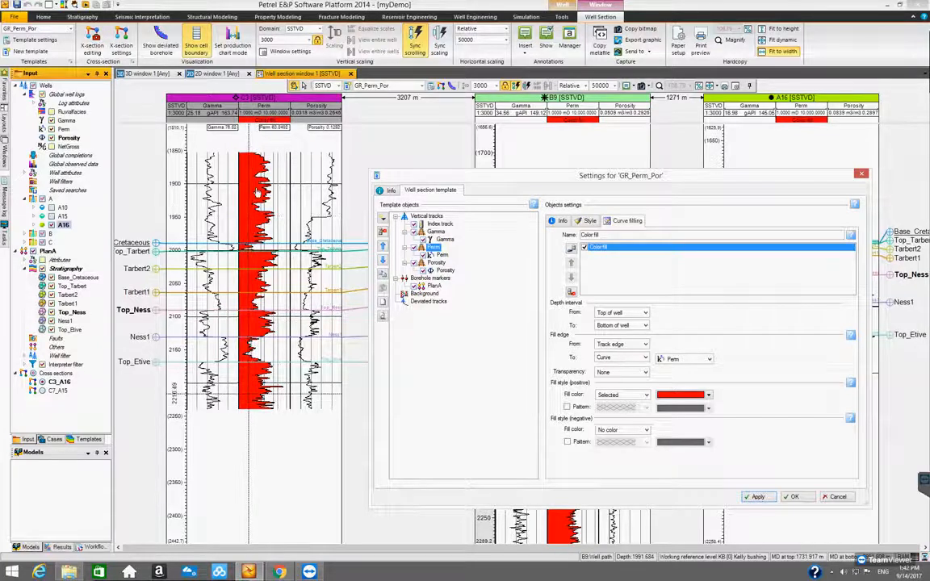
# - Color the positive fill As property using Gamma and apply it to the Perm track
pyautogui.click(646, 395)
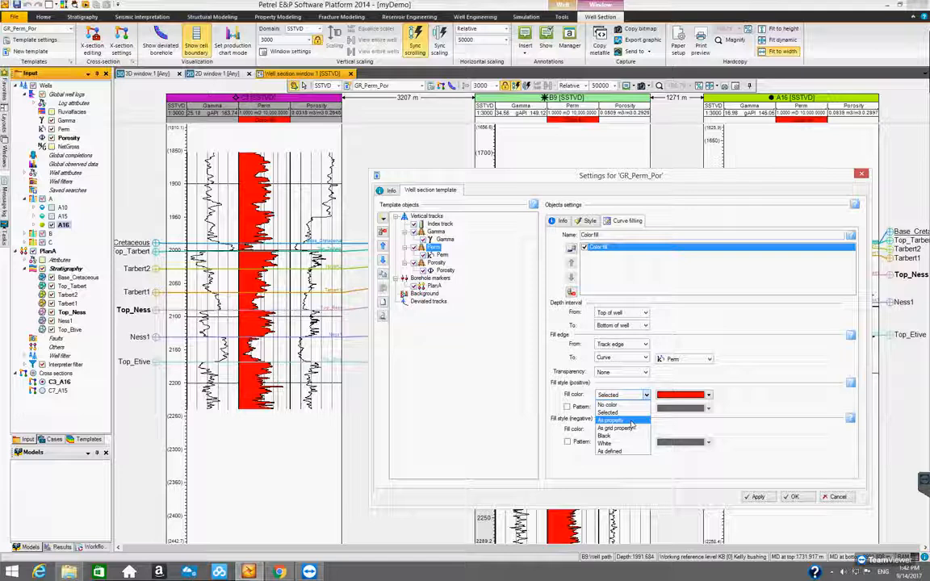
pyautogui.click(632, 422)
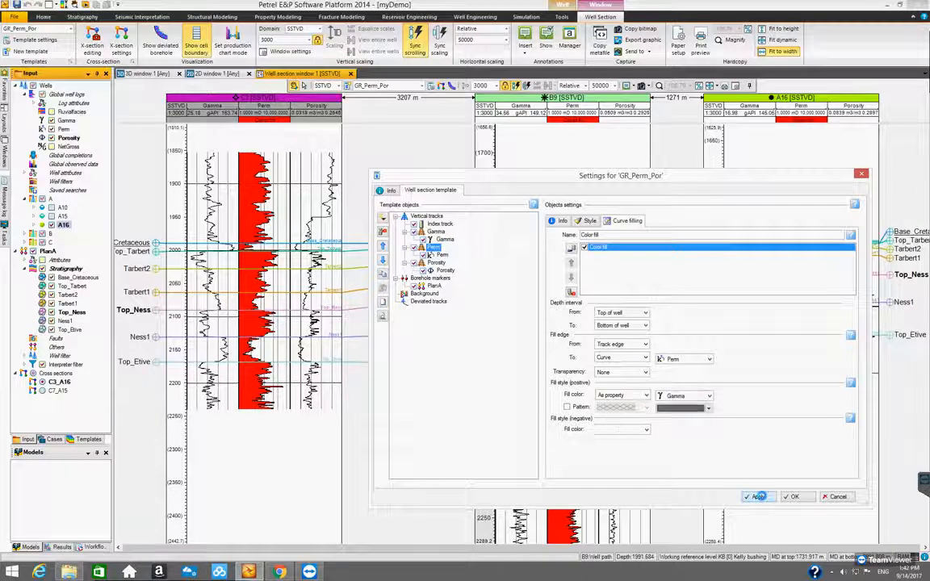
pyautogui.click(758, 497)
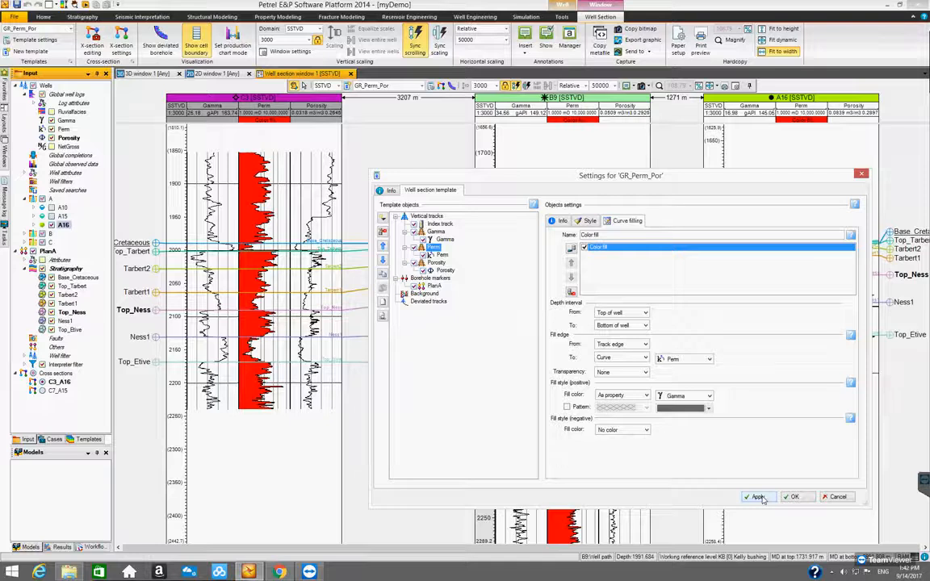
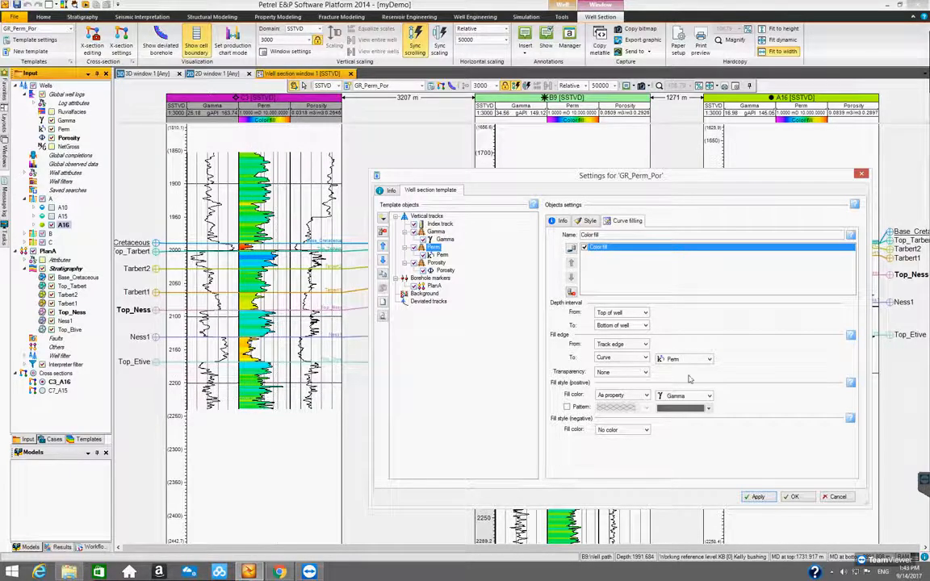
pyautogui.click(647, 396)
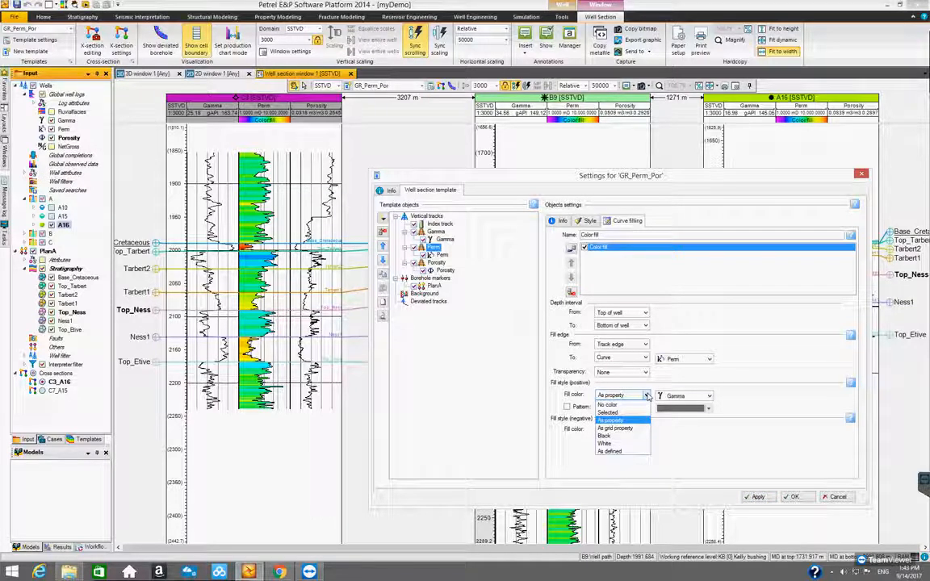
pyautogui.click(648, 396)
pyautogui.click(648, 395)
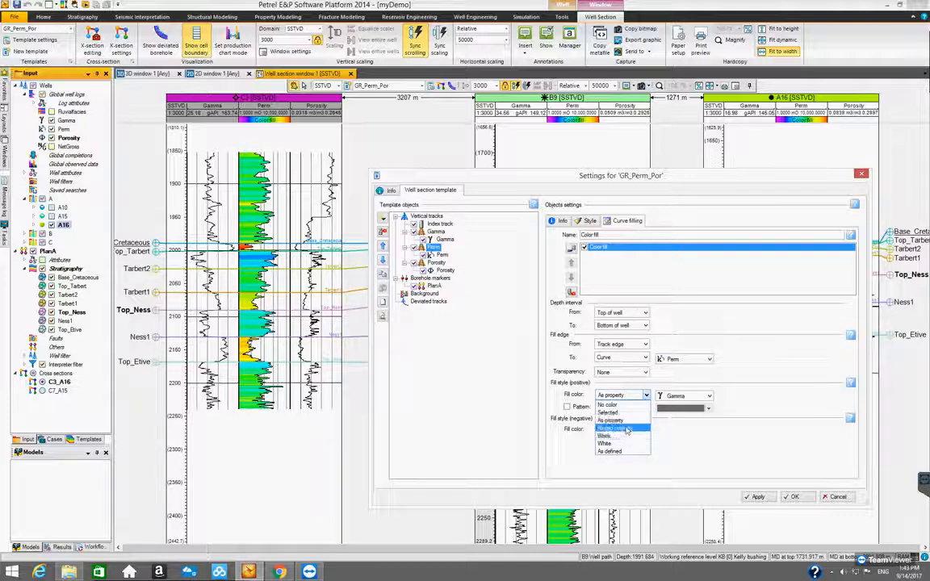
pyautogui.click(645, 396)
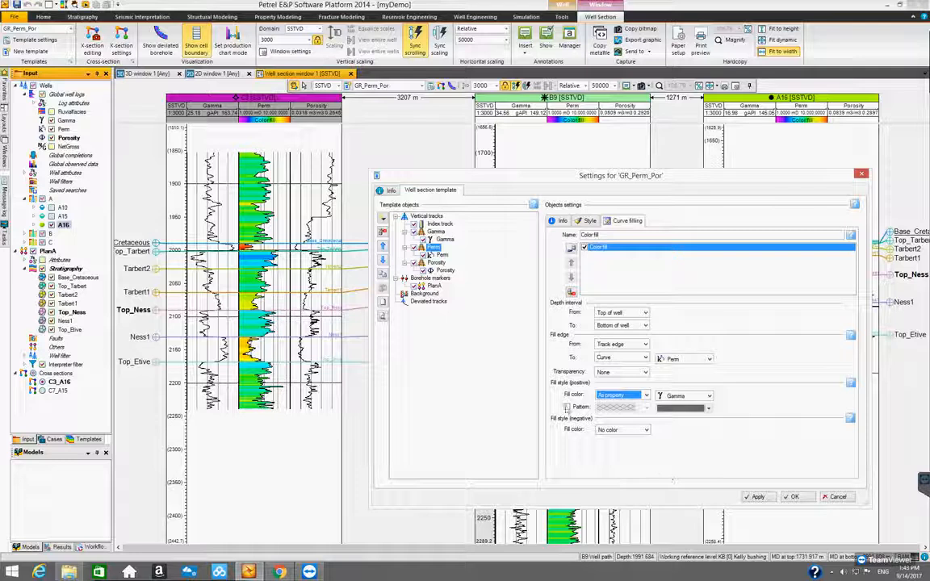
# - Turn on the pattern for the Perm track's positive fill, choose the dotted pattern in black, and apply it
pyautogui.click(566, 407)
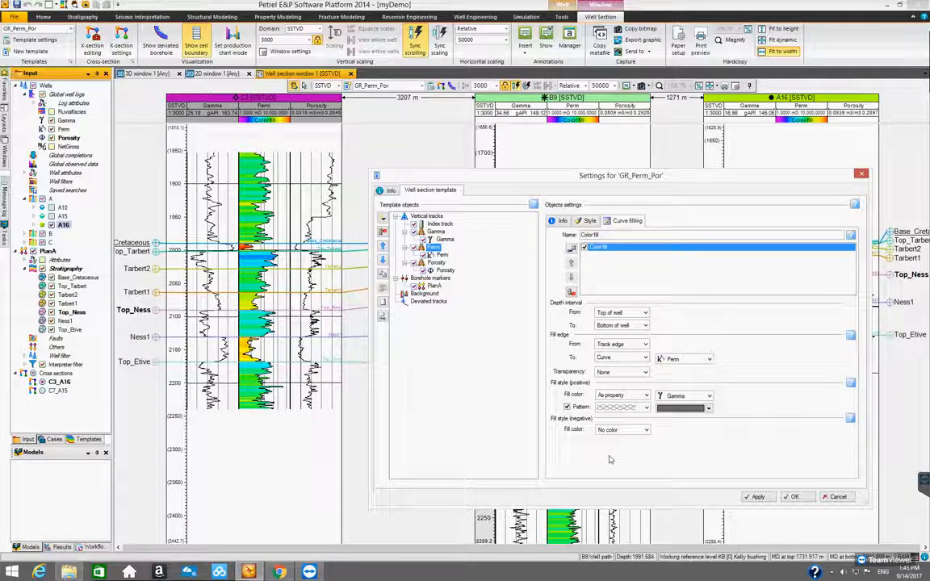
pyautogui.click(647, 408)
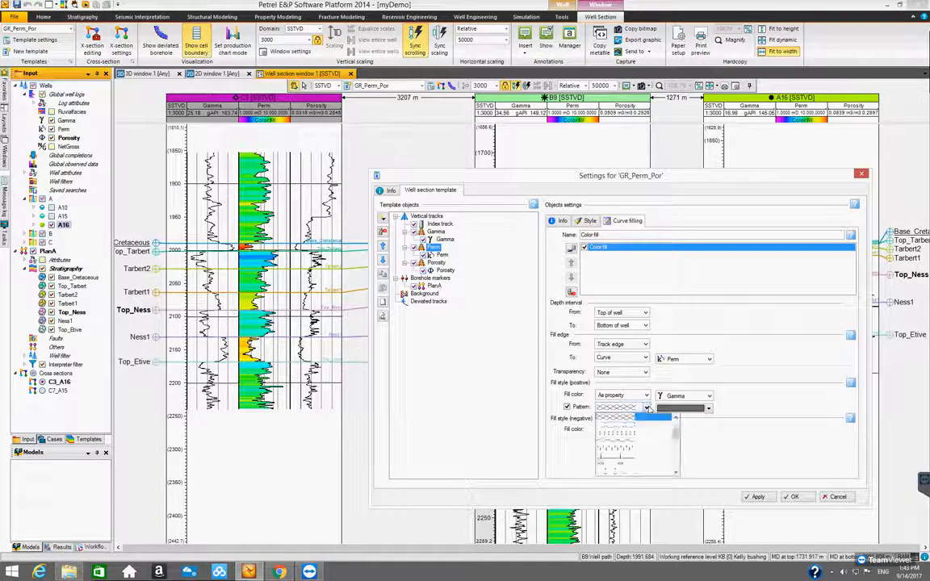
pyautogui.click(647, 409)
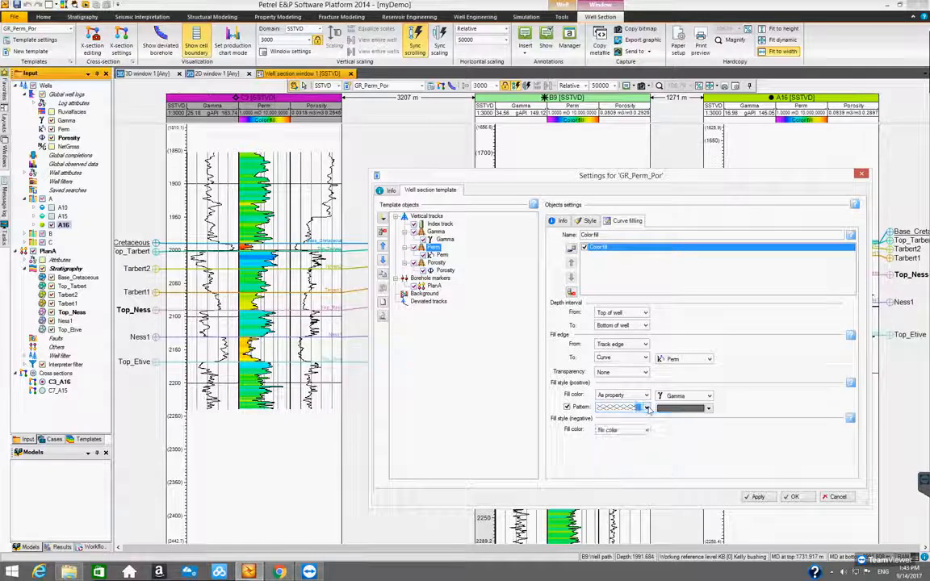
pyautogui.click(647, 410)
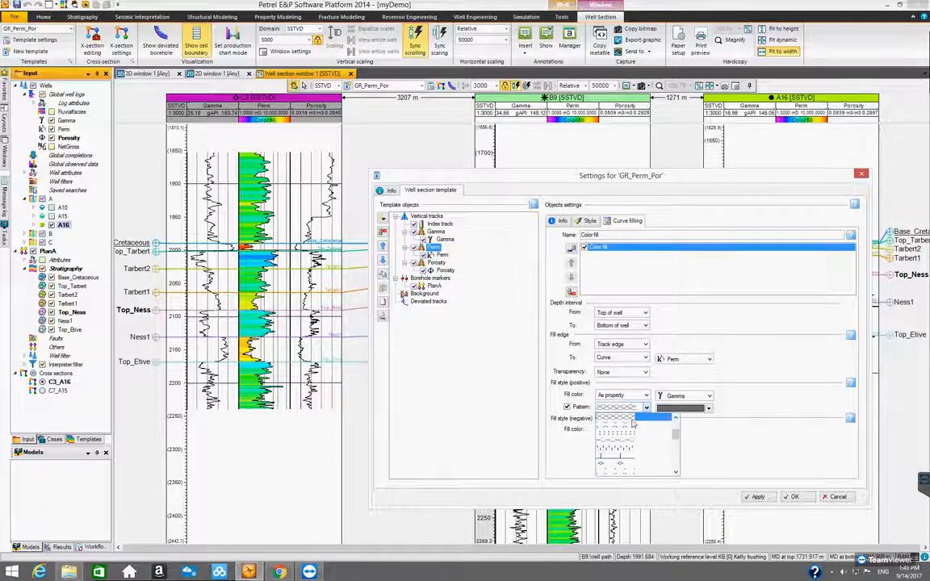
pyautogui.click(625, 436)
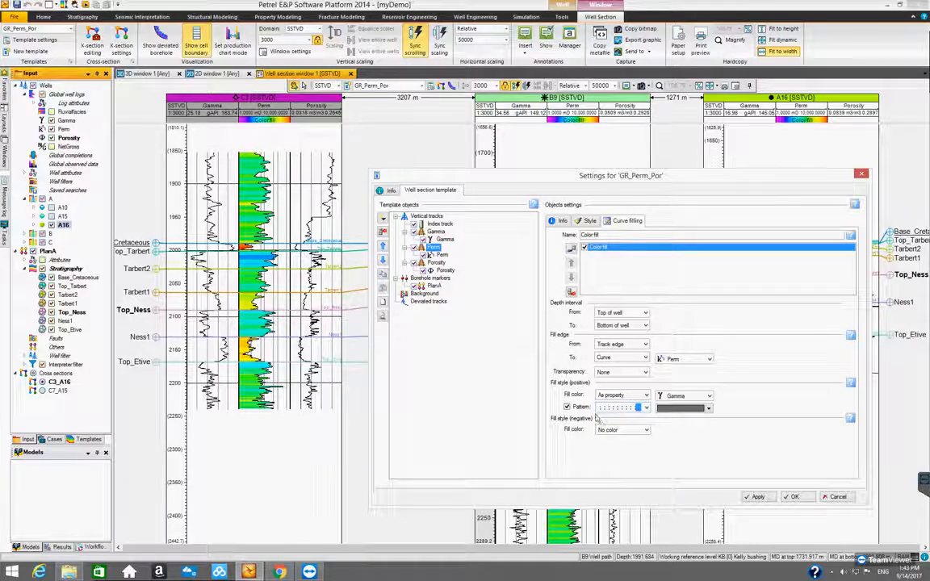
pyautogui.click(709, 409)
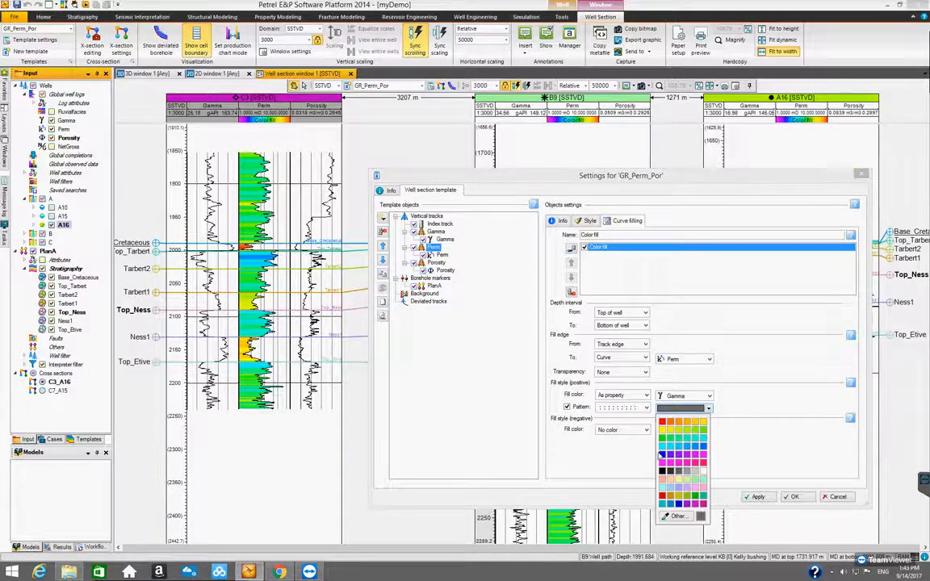
pyautogui.click(662, 472)
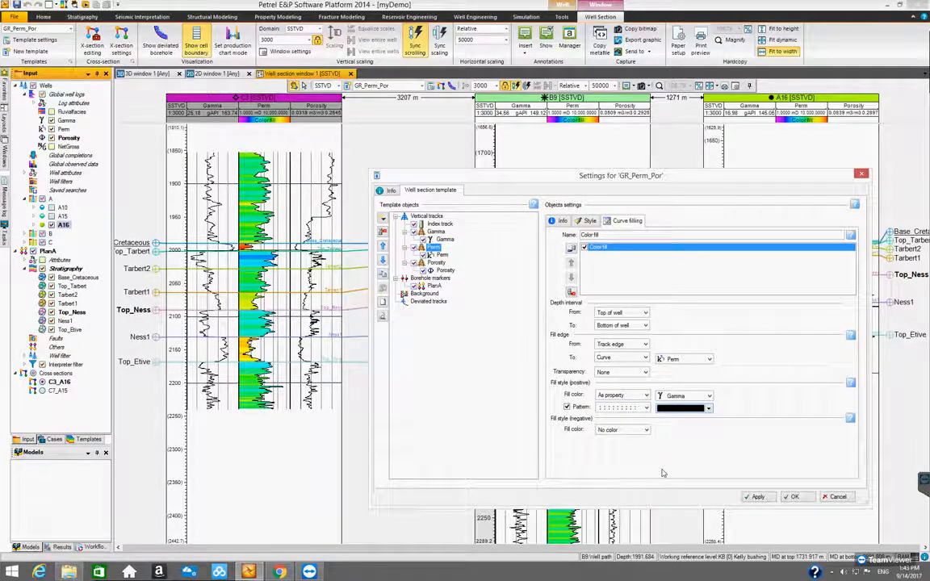
pyautogui.click(758, 497)
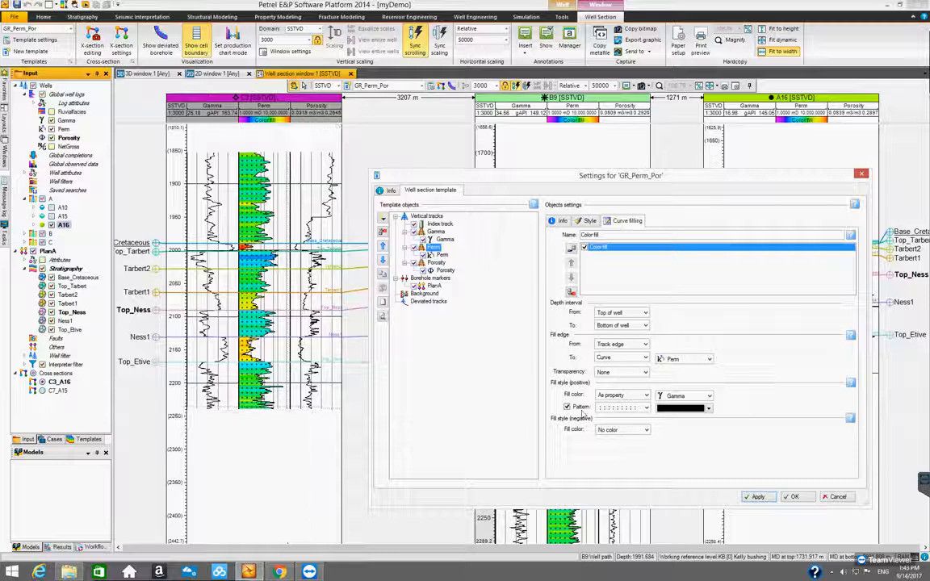
# - Turn off the positive fill pattern on the Perm track and apply the change
pyautogui.click(567, 407)
pyautogui.click(757, 496)
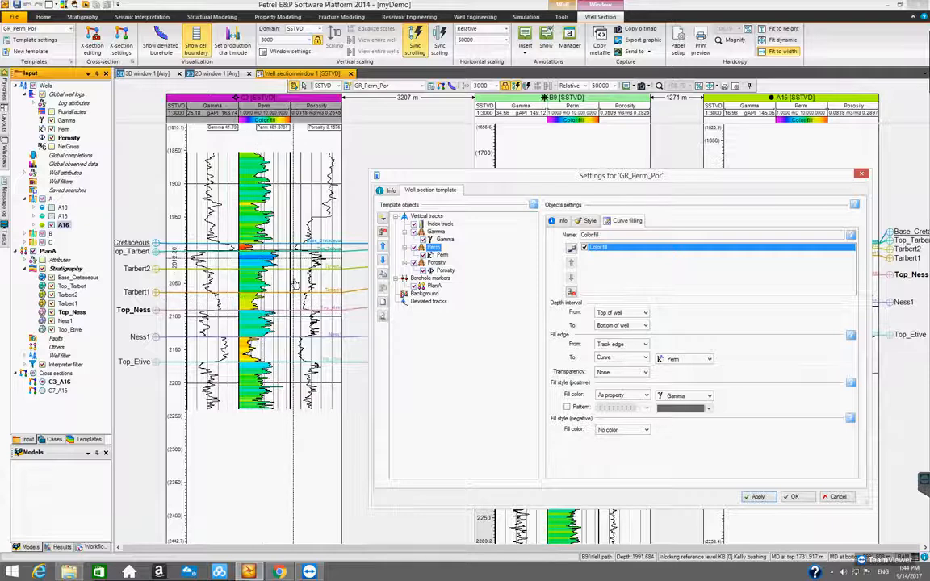
# - Set the Perm track's negative fill color to As property, apply it, and reposition the settings dialog
pyautogui.click(646, 431)
pyautogui.click(633, 449)
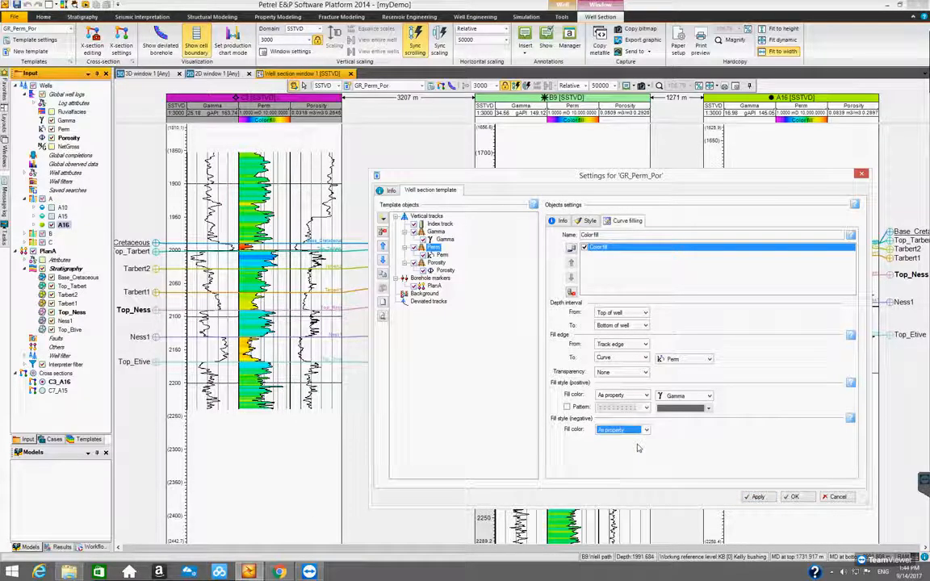
pyautogui.click(755, 496)
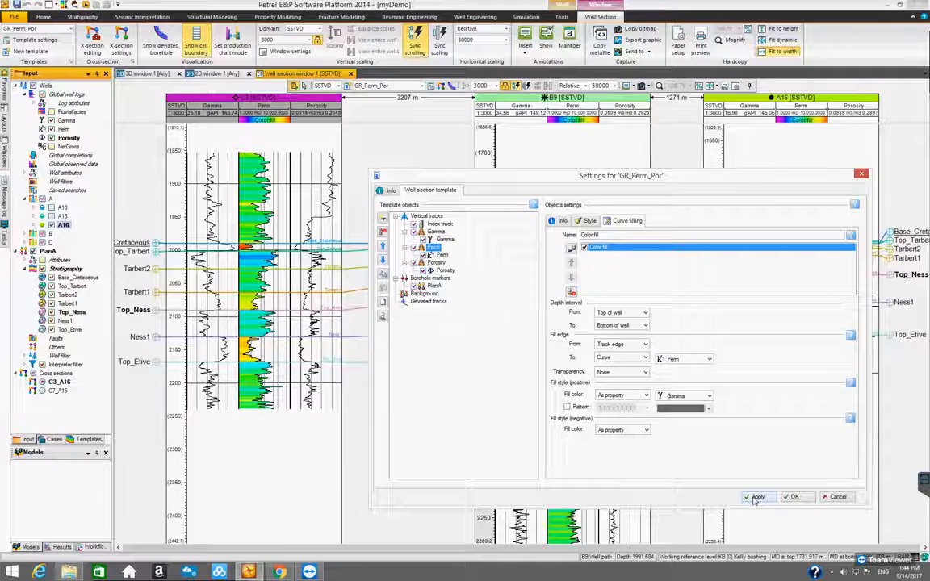
pyautogui.click(754, 497)
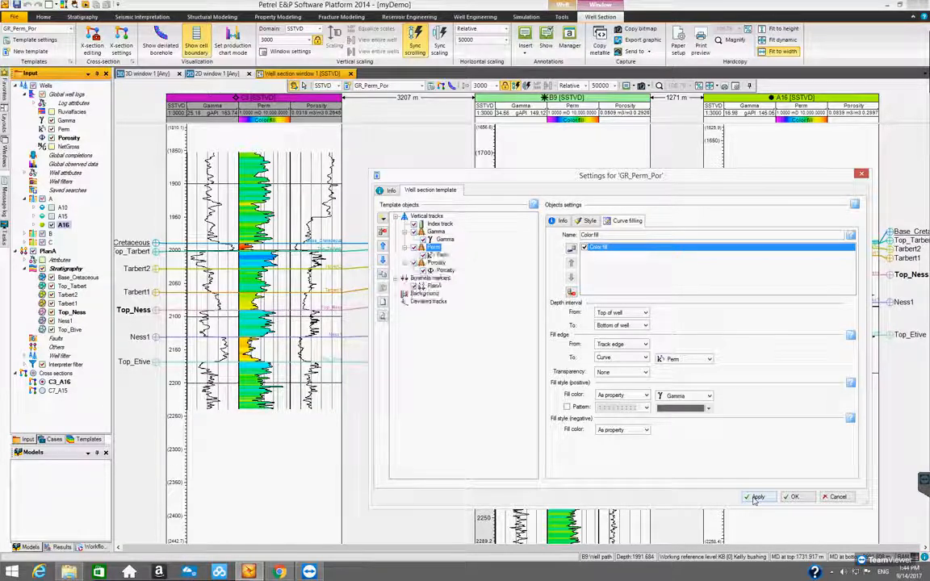
pyautogui.moveTo(538, 185); pyautogui.dragTo(449, 246)
pyautogui.moveTo(446, 193); pyautogui.dragTo(439, 186)
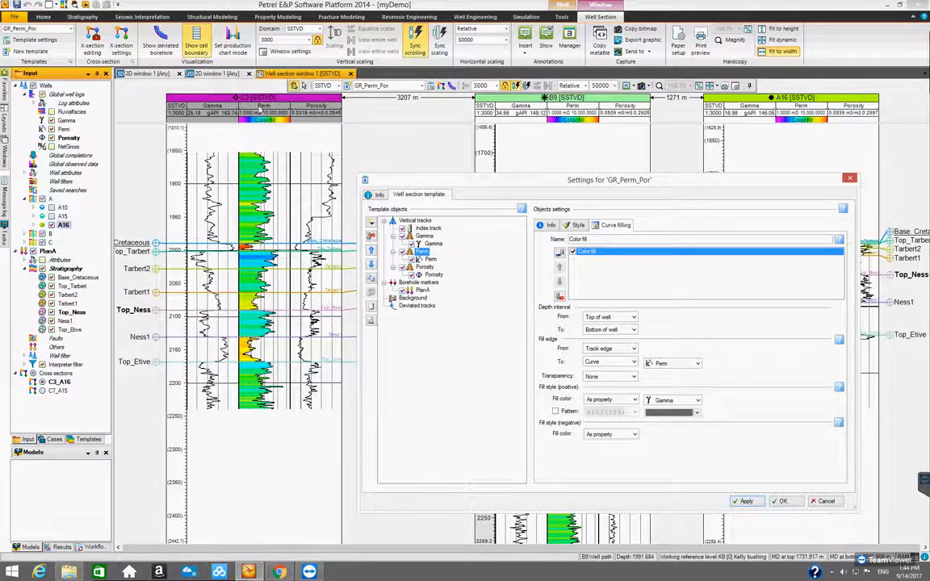
# - Set the Perm track's negative fill color back to No color and apply the change
pyautogui.click(634, 434)
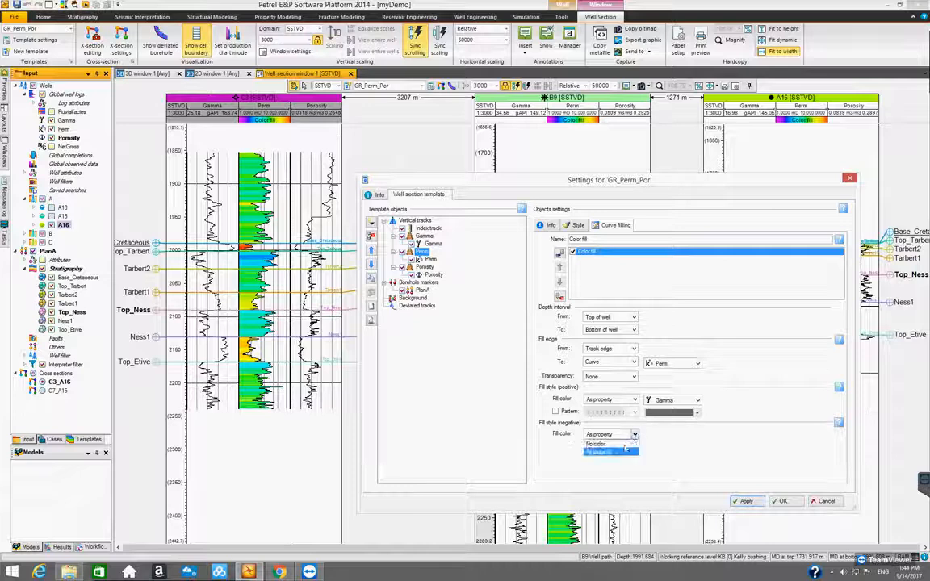
pyautogui.click(615, 444)
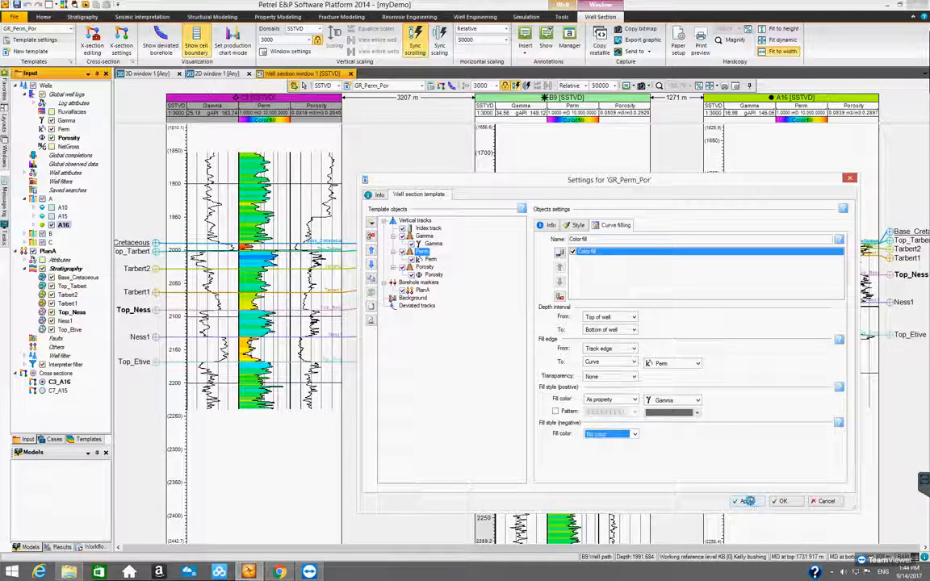
pyautogui.click(749, 501)
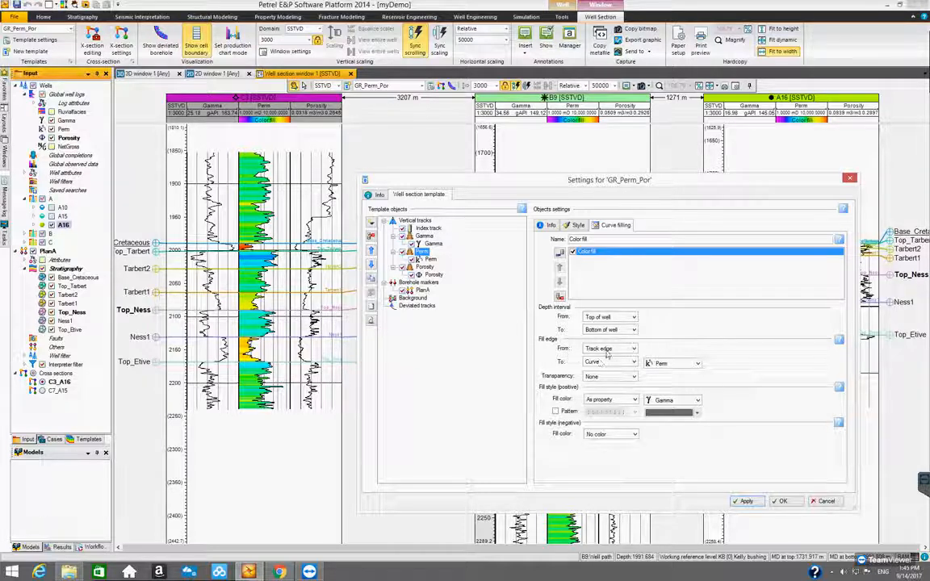
# - Start the Perm color fill edge from a Level of 100, apply it, and close the template settings
pyautogui.click(636, 350)
pyautogui.click(622, 376)
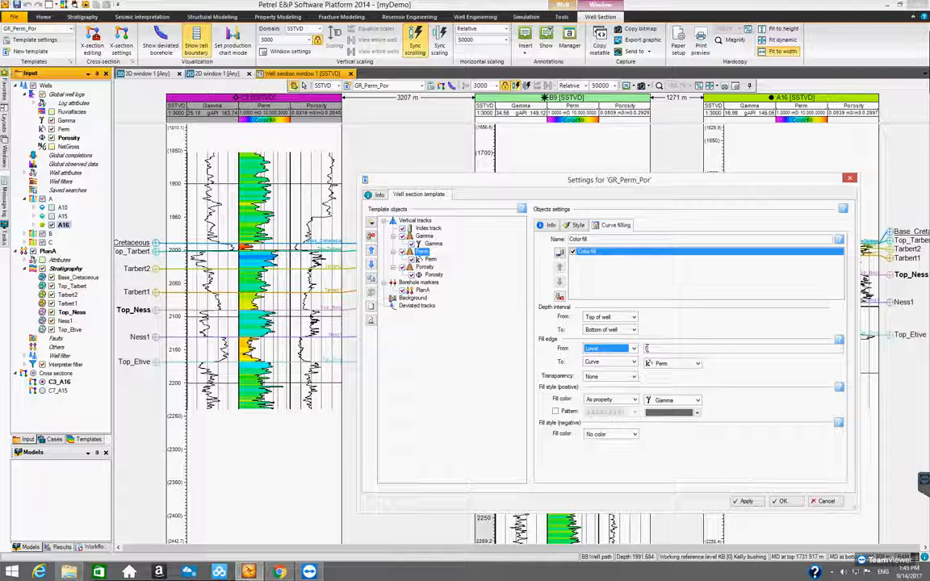
pyautogui.click(647, 348)
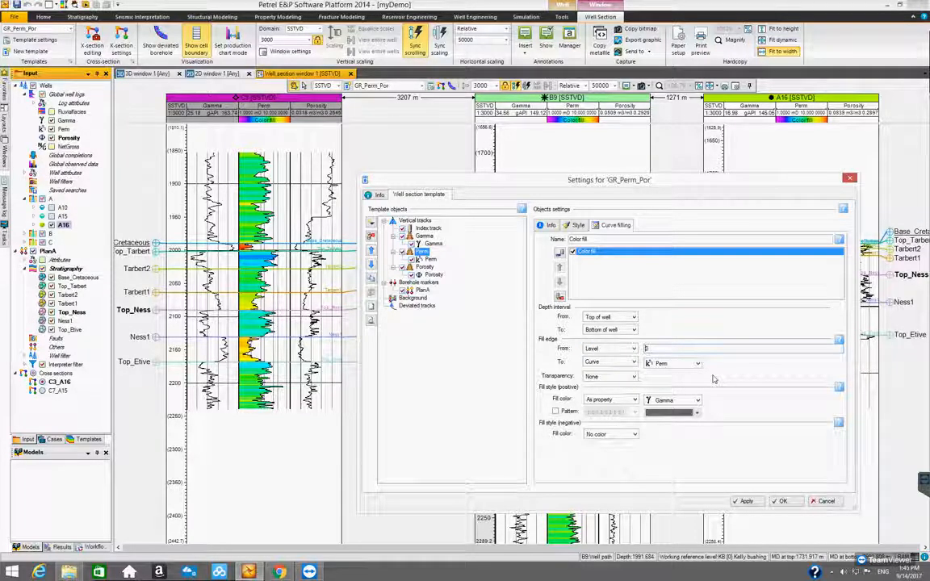
pyautogui.write('100')
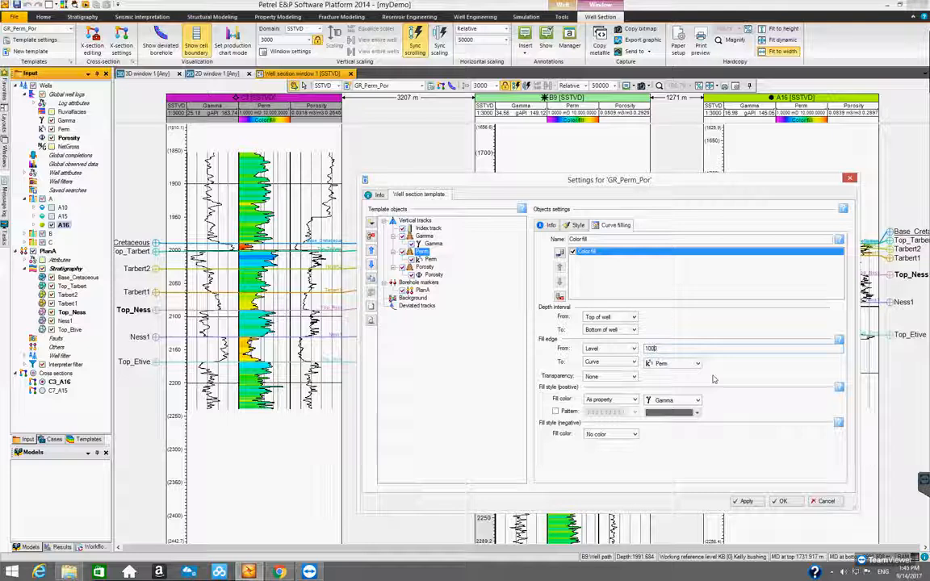
pyautogui.click(747, 501)
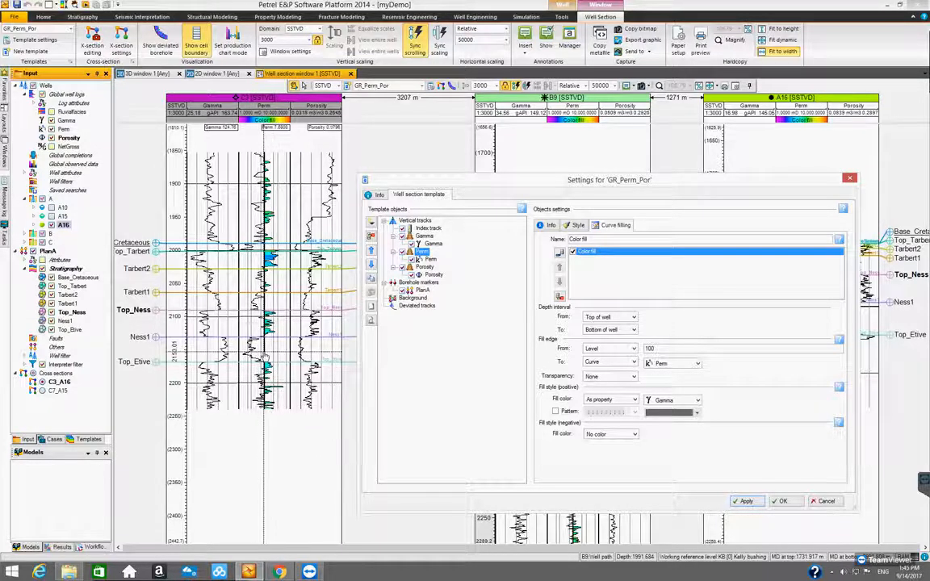
pyautogui.moveTo(445, 189)
pyautogui.mouseDown()
pyautogui.moveTo(478, 214)
pyautogui.moveTo(435, 206)
pyautogui.mouseUp()
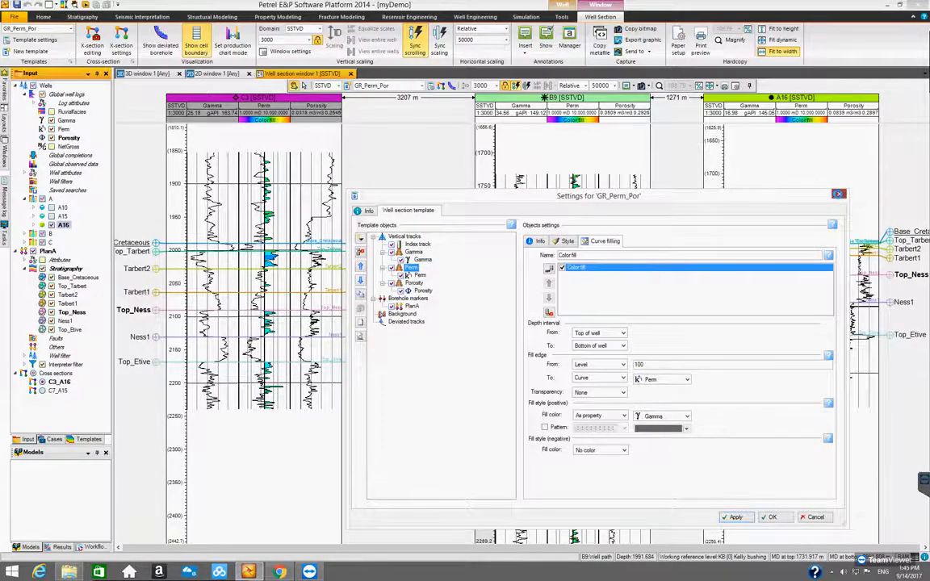
pyautogui.click(839, 194)
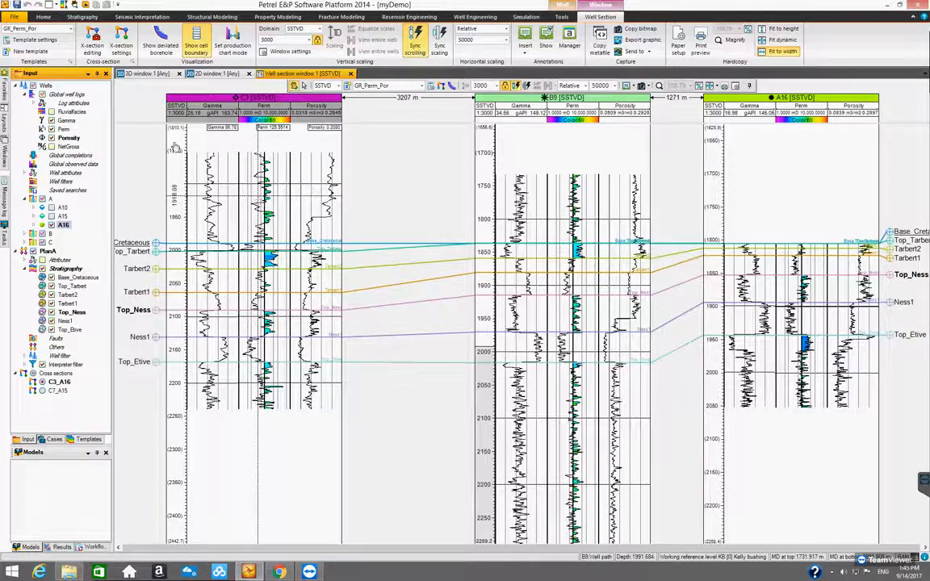
# - Show the cross-section editing tools and activate the curve fill window mode
pyautogui.click(95, 51)
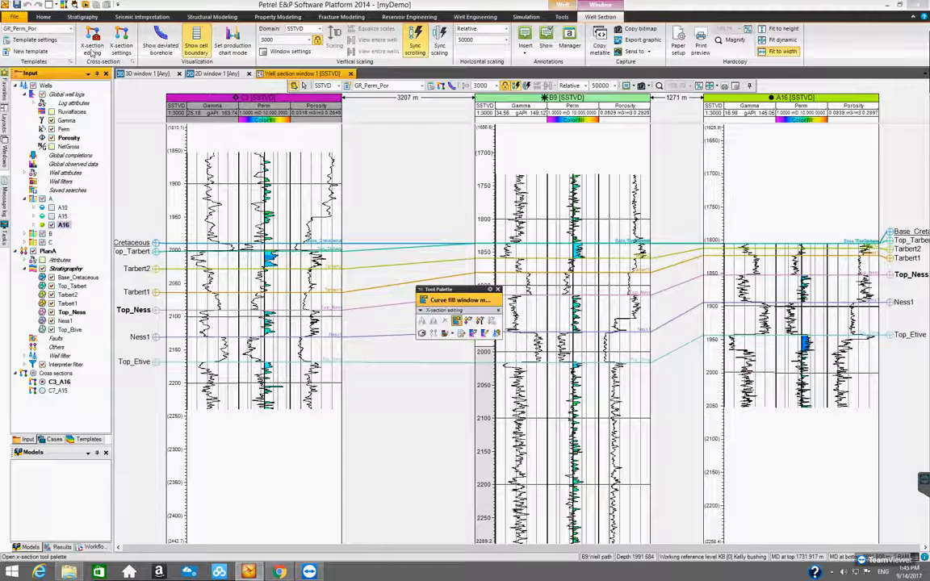
pyautogui.click(468, 320)
pyautogui.moveTo(461, 290); pyautogui.dragTo(528, 273)
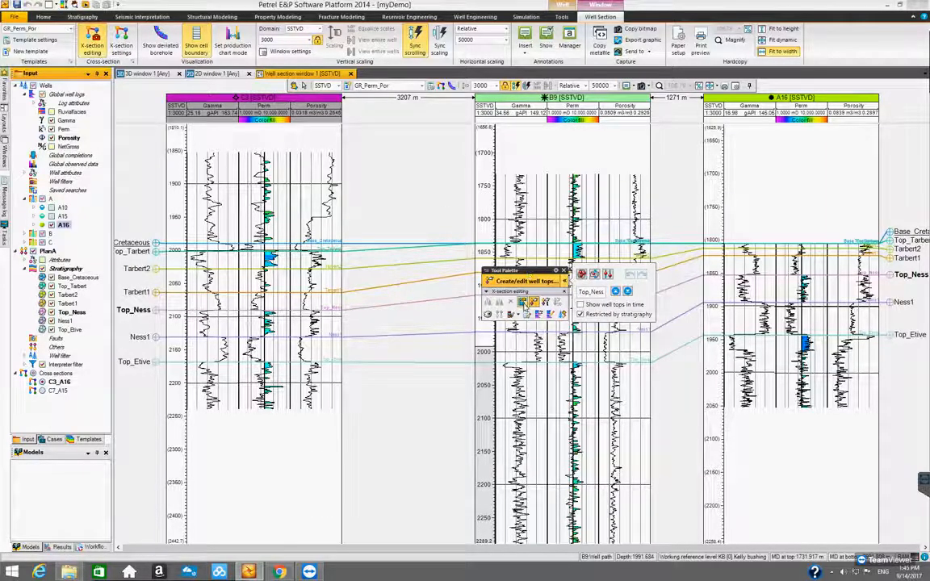
pyautogui.click(522, 302)
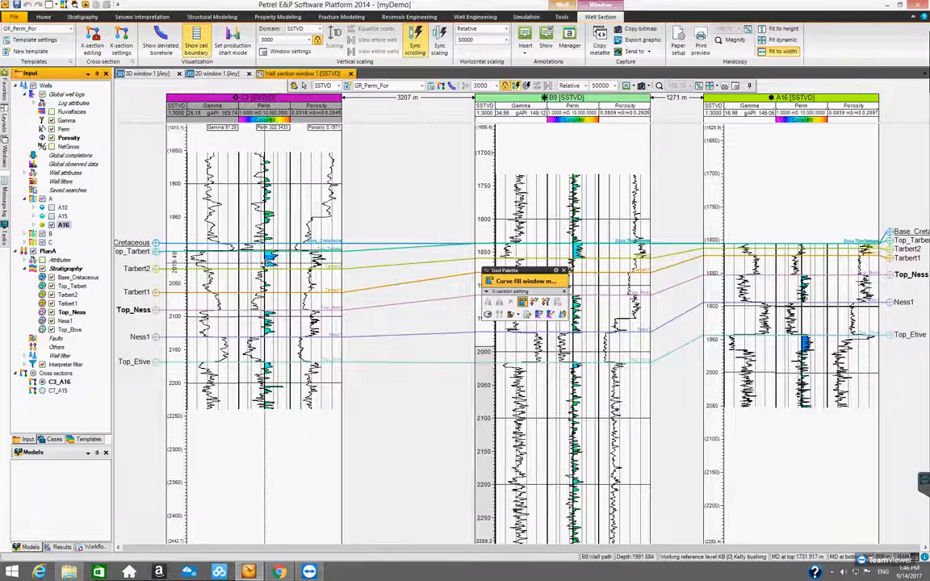
# - Move the Perm fill edge interactively in well C3 to a level of about 57, and close the tool palette
pyautogui.moveTo(264, 263); pyautogui.dragTo(259, 307)
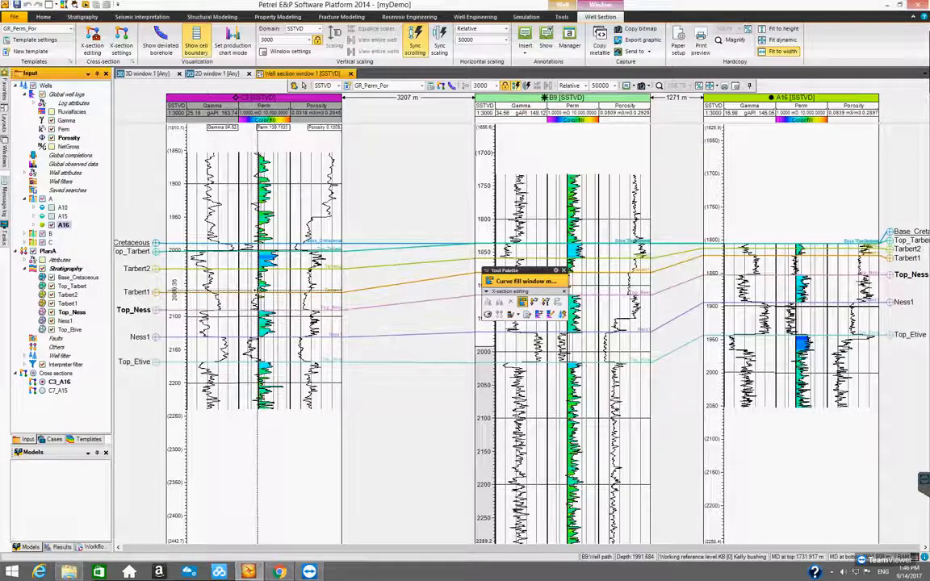
pyautogui.moveTo(257, 289)
pyautogui.mouseDown()
pyautogui.moveTo(243, 275)
pyautogui.moveTo(255, 277)
pyautogui.mouseUp()
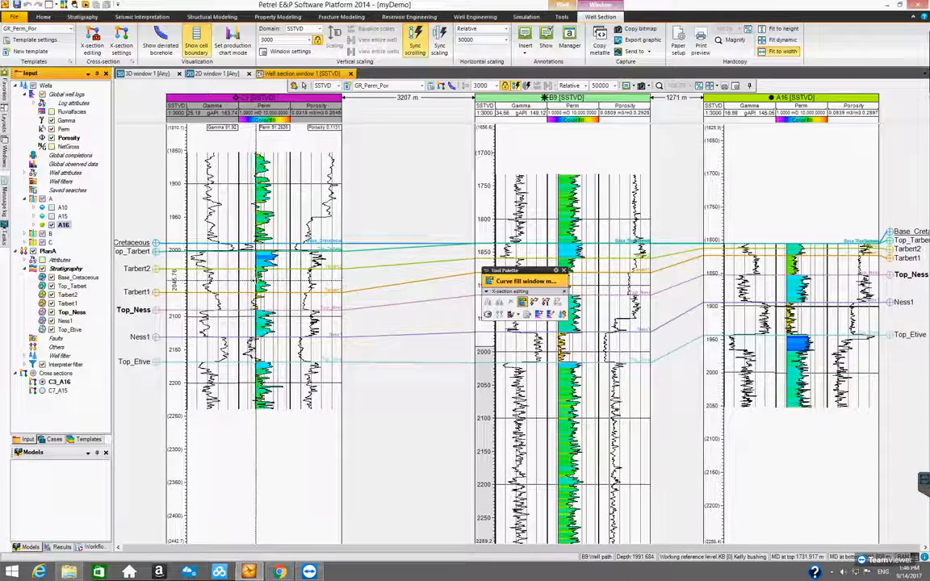
pyautogui.moveTo(255, 278); pyautogui.dragTo(256, 277)
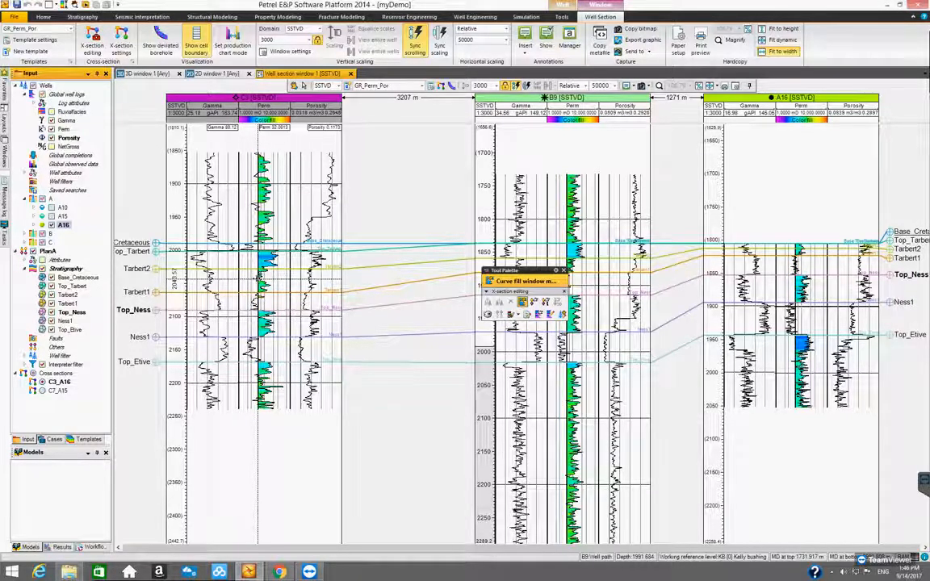
pyautogui.moveTo(452, 363); pyautogui.dragTo(411, 387)
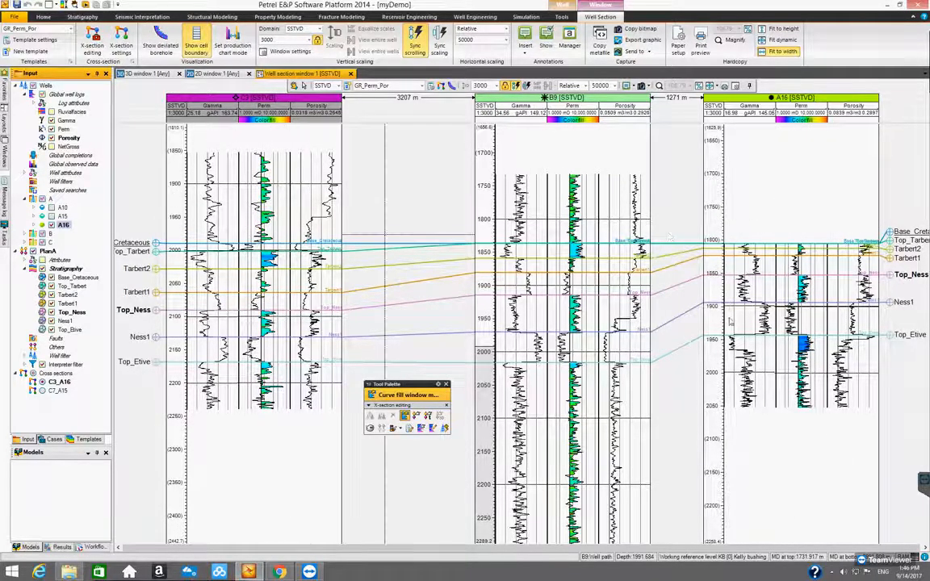
pyautogui.click(445, 385)
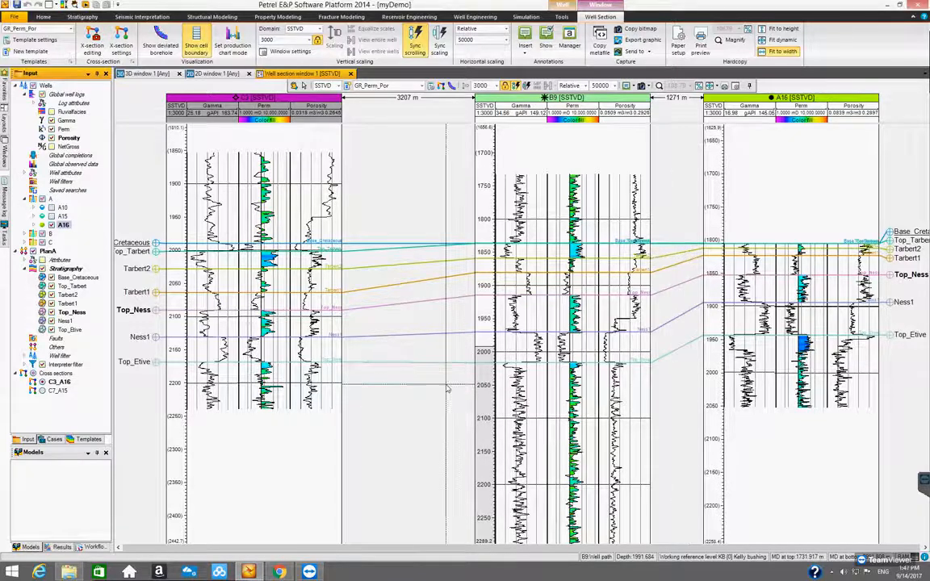
# - Examine the Perm track's curve filling settings in the well section template, including the fill edge level
pyautogui.click(34, 40)
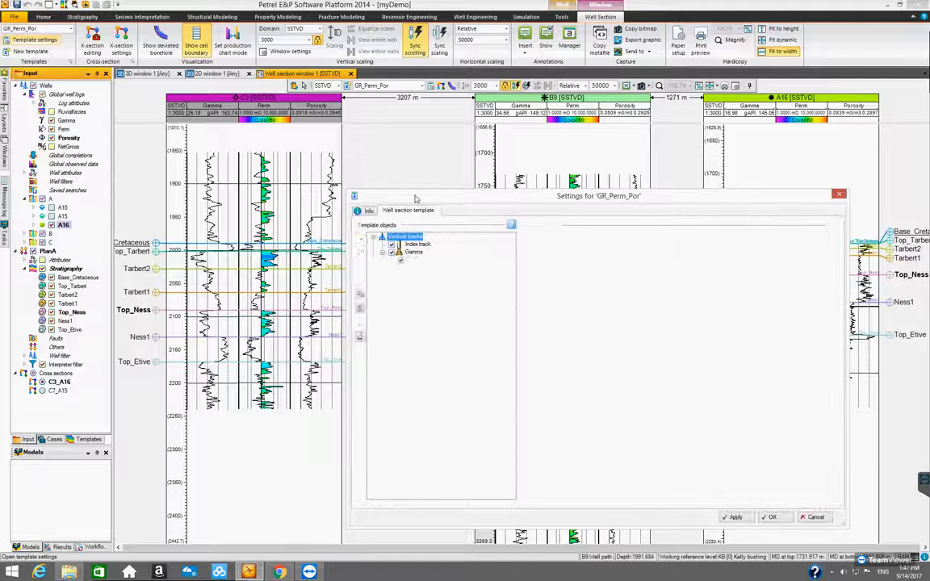
pyautogui.moveTo(408, 178); pyautogui.dragTo(338, 165)
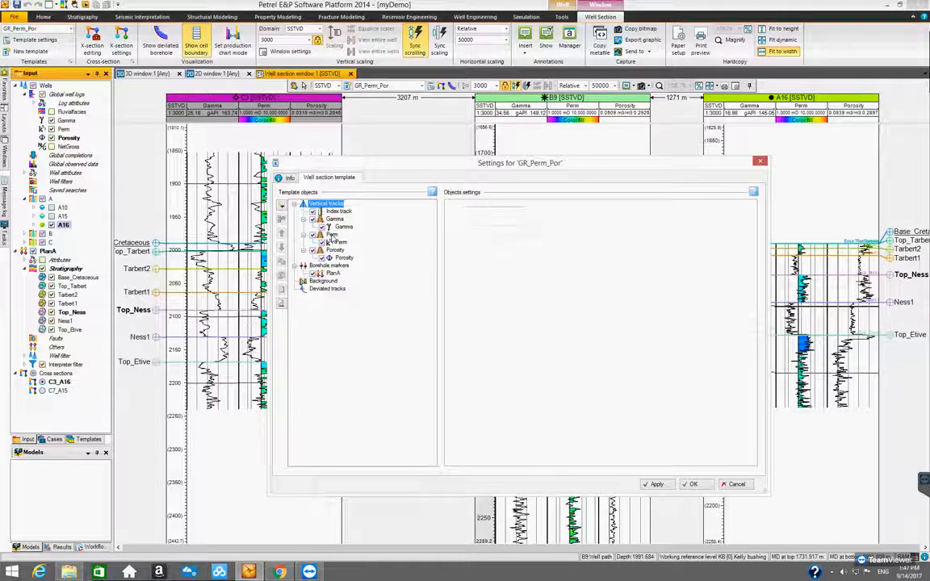
pyautogui.click(330, 236)
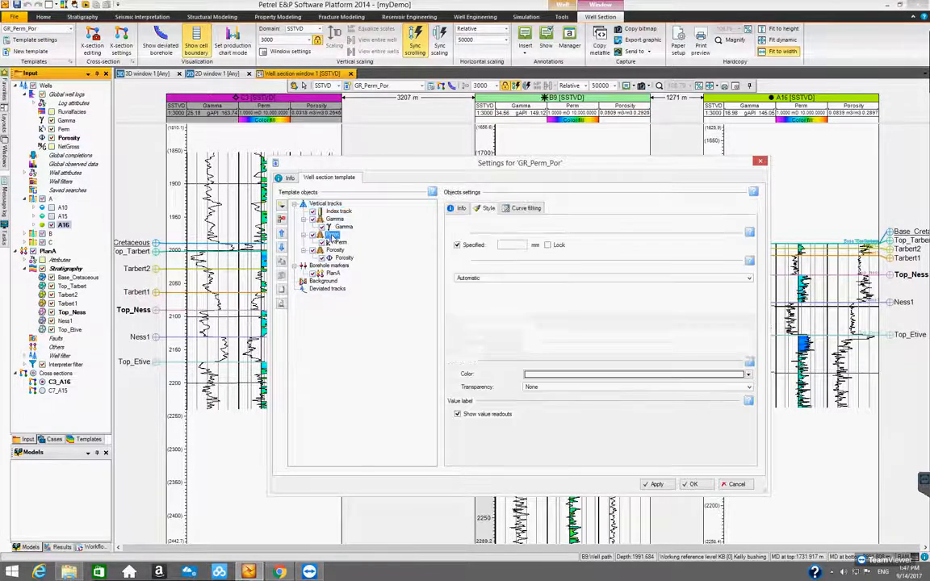
pyautogui.click(523, 210)
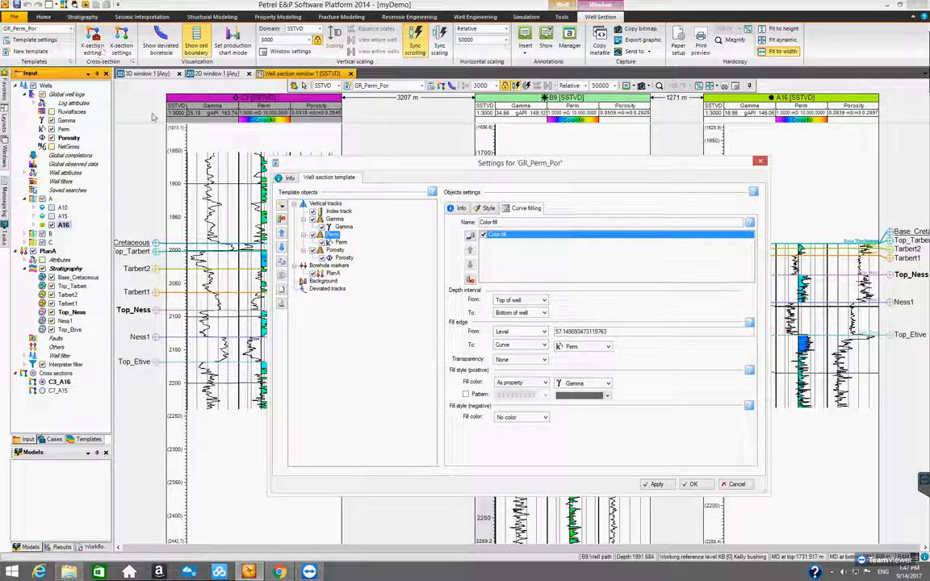
# - Reopen the cross-section editing tools, activate the curve fill window mode, and close the tool palette
pyautogui.click(93, 38)
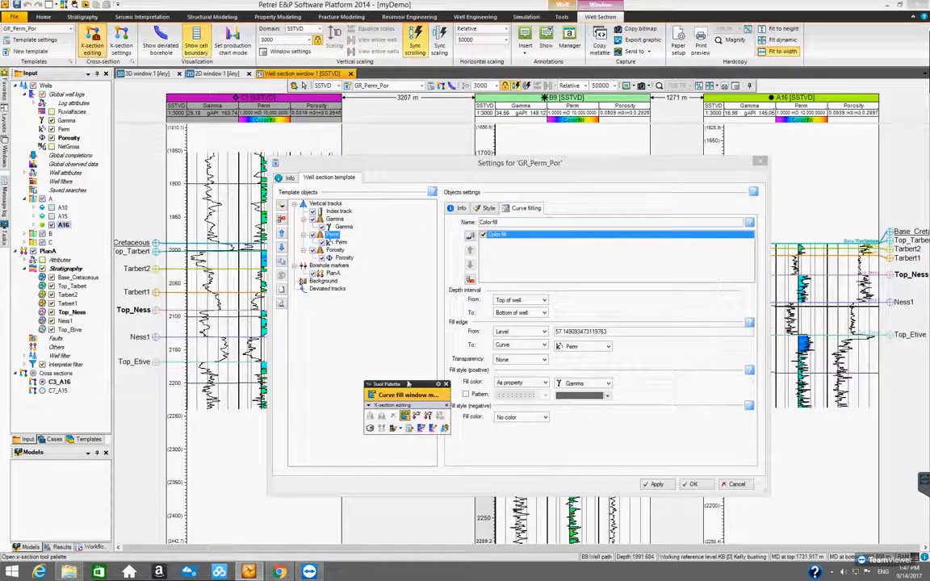
pyautogui.click(91, 46)
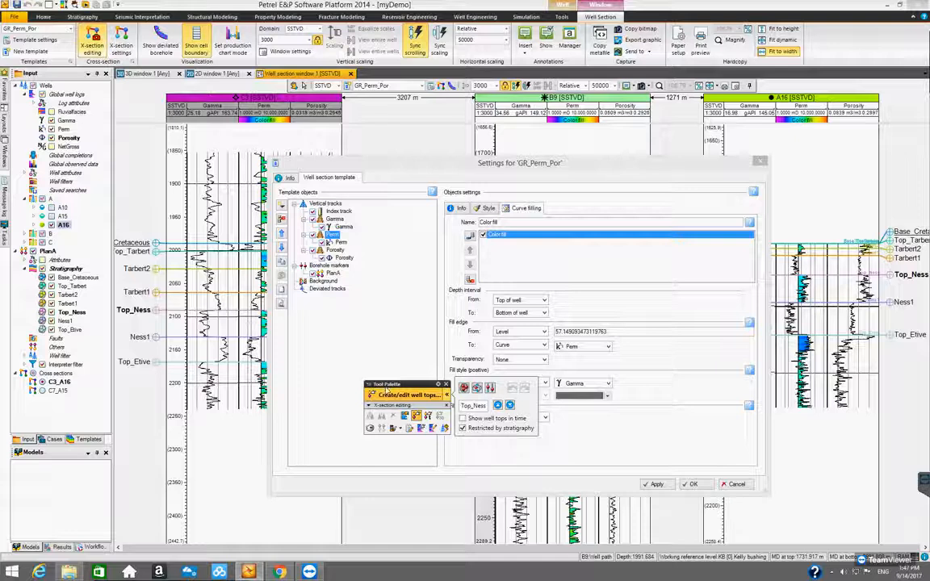
pyautogui.moveTo(388, 386); pyautogui.dragTo(402, 328)
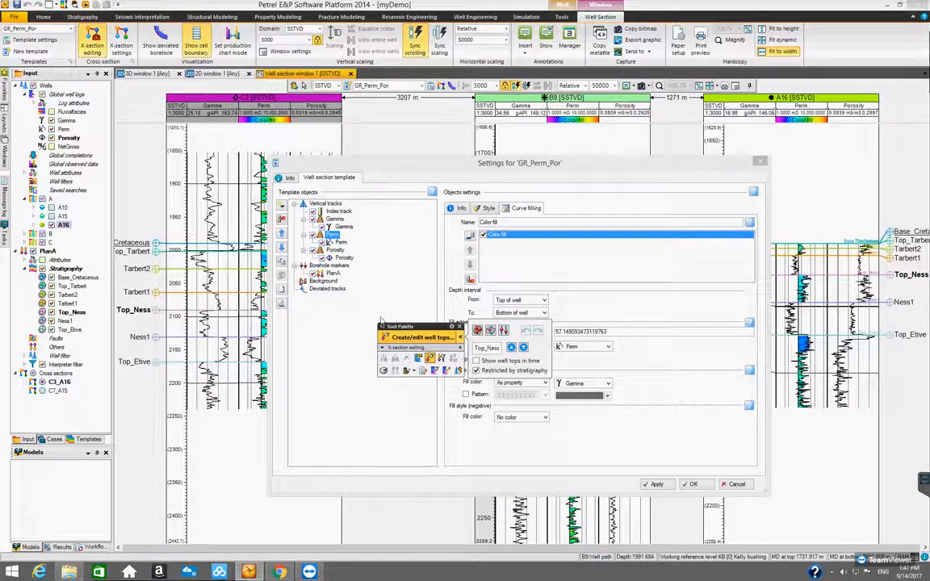
pyautogui.moveTo(401, 327); pyautogui.dragTo(338, 320)
pyautogui.click(356, 352)
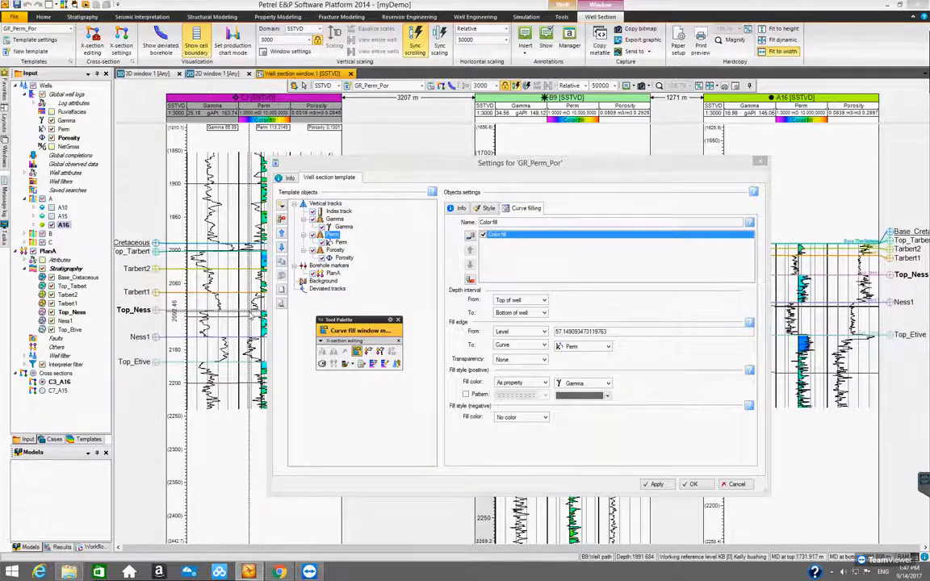
pyautogui.click(398, 321)
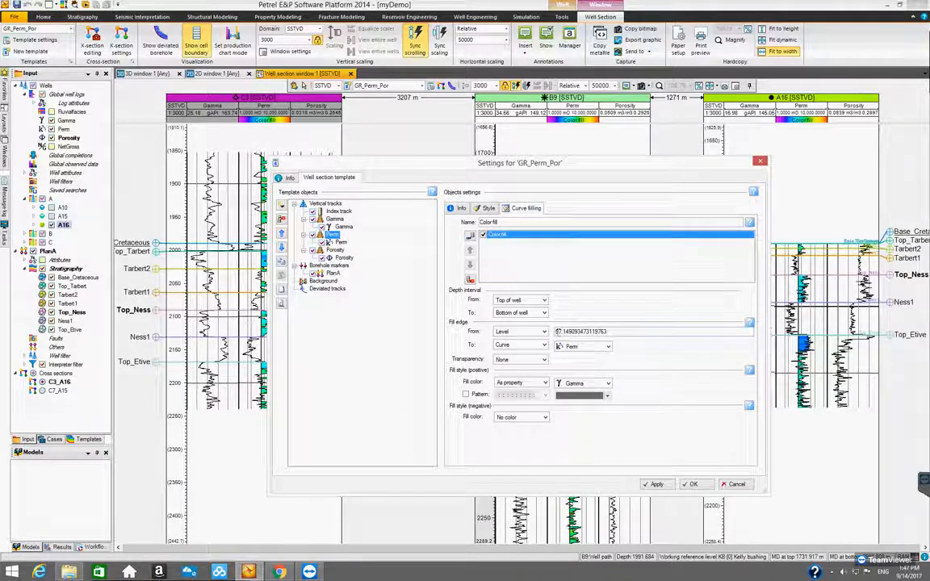
# - Set the Perm color fill's starting edge level to 60 and apply it
pyautogui.moveTo(556, 331); pyautogui.dragTo(614, 332)
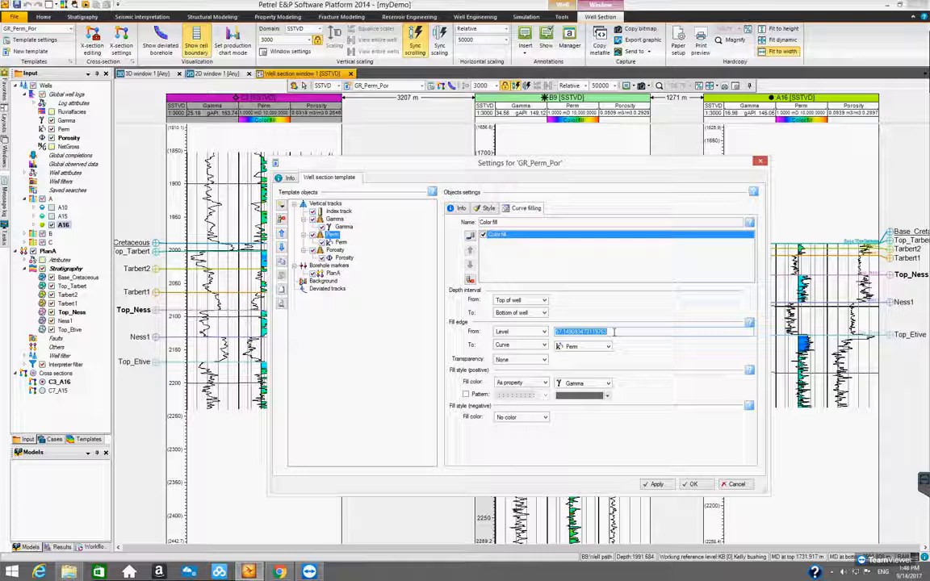
pyautogui.write('60')
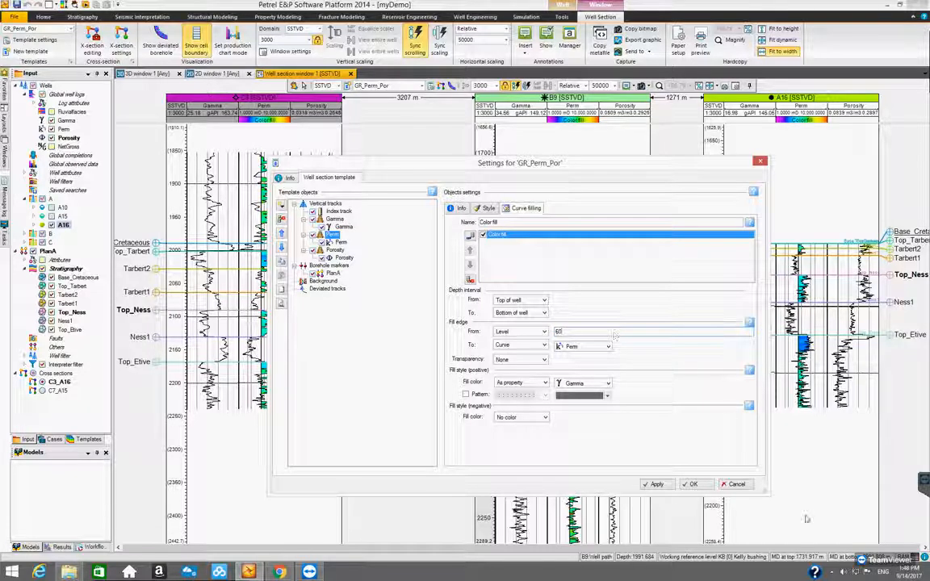
pyautogui.click(654, 484)
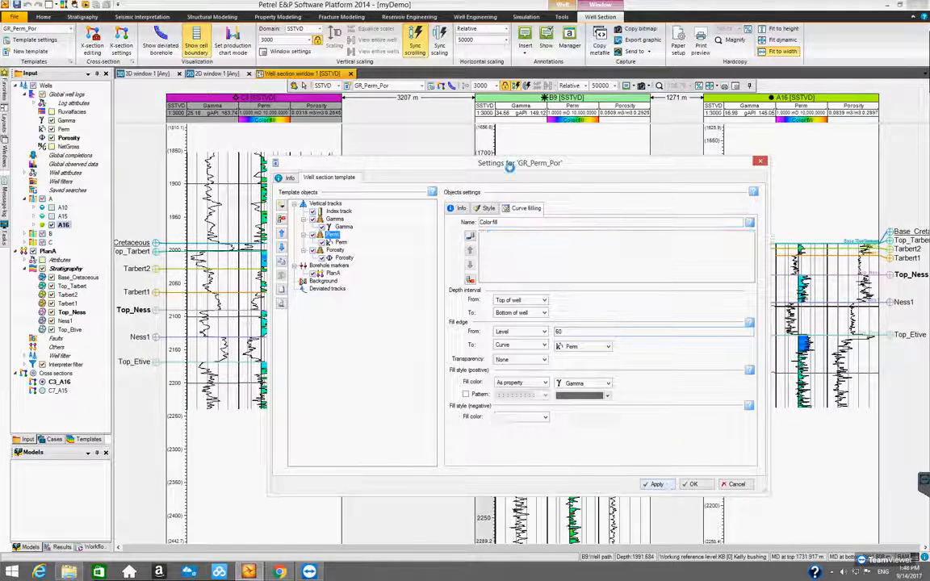
pyautogui.moveTo(512, 164); pyautogui.dragTo(542, 173)
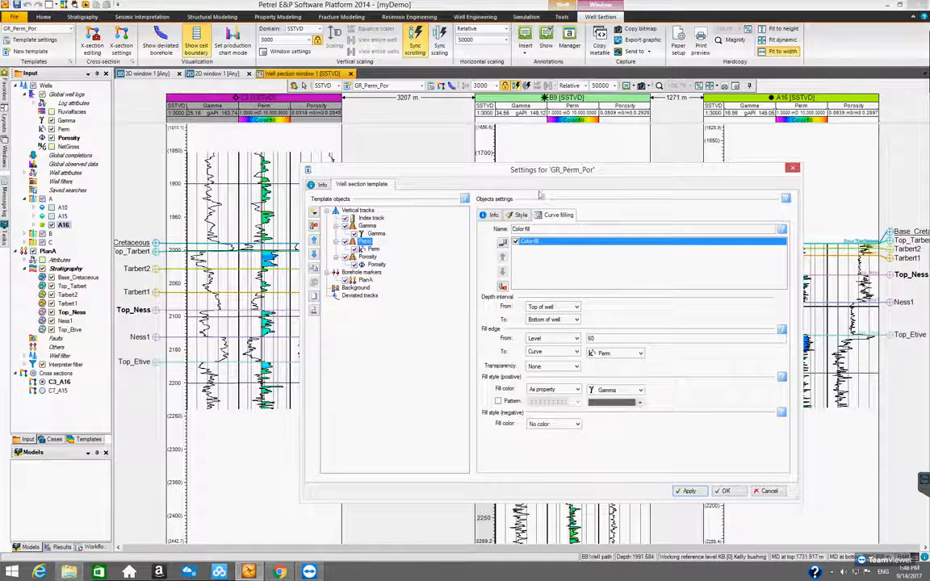
# - Review the starting edge options of the Perm color fill and the curve filling settings of the Porosity track
pyautogui.click(578, 339)
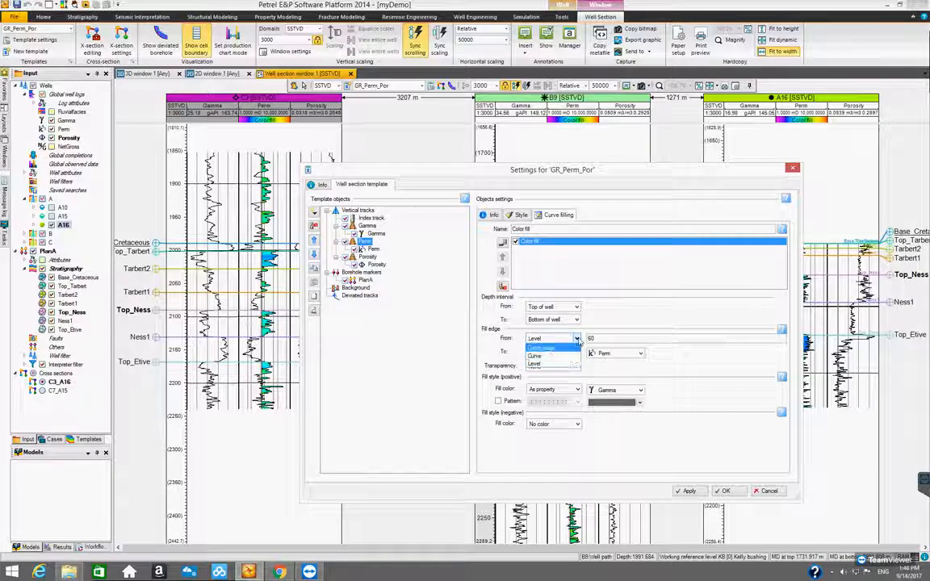
pyautogui.click(578, 340)
pyautogui.click(577, 339)
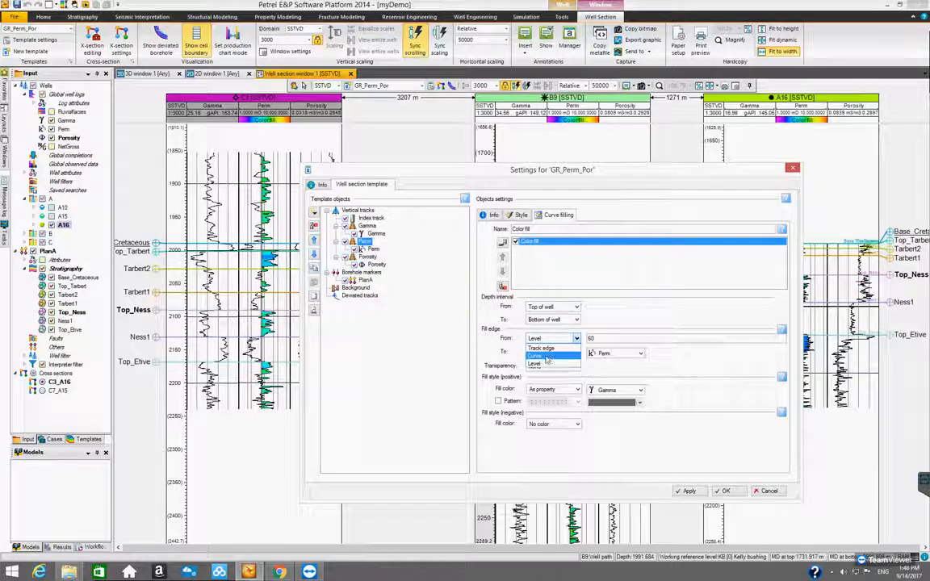
pyautogui.click(578, 339)
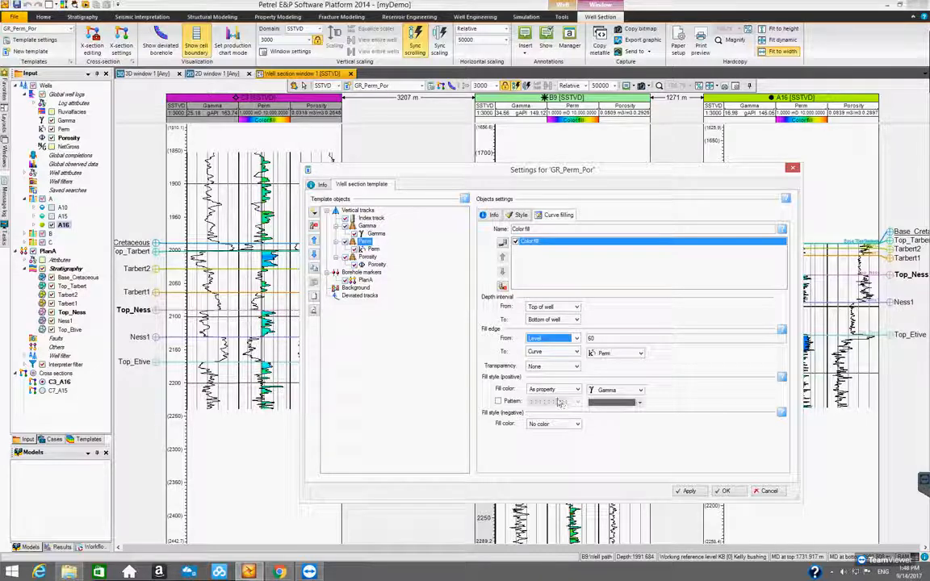
pyautogui.click(370, 258)
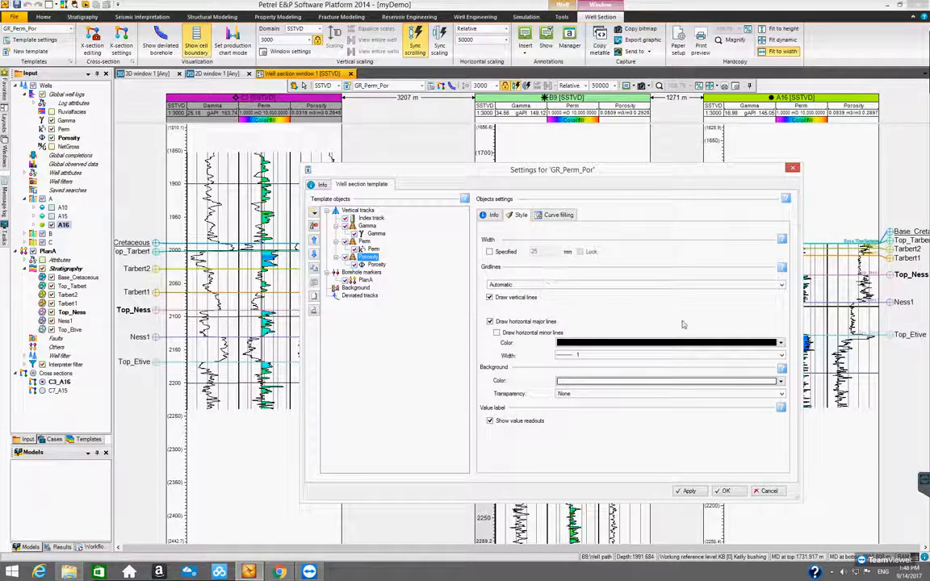
pyautogui.click(556, 216)
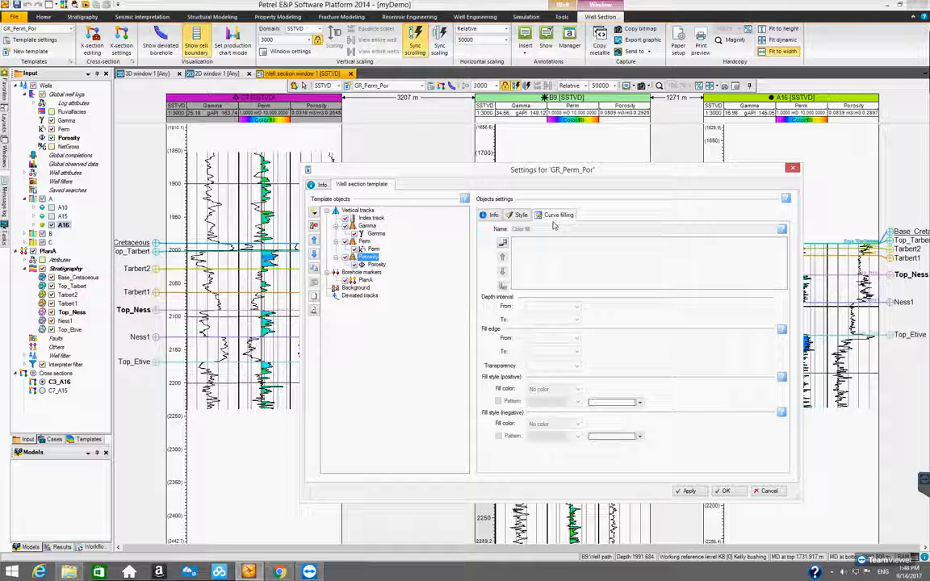
# - Set the line color of the Porosity curve to Specified in its style settings and apply it
pyautogui.click(380, 267)
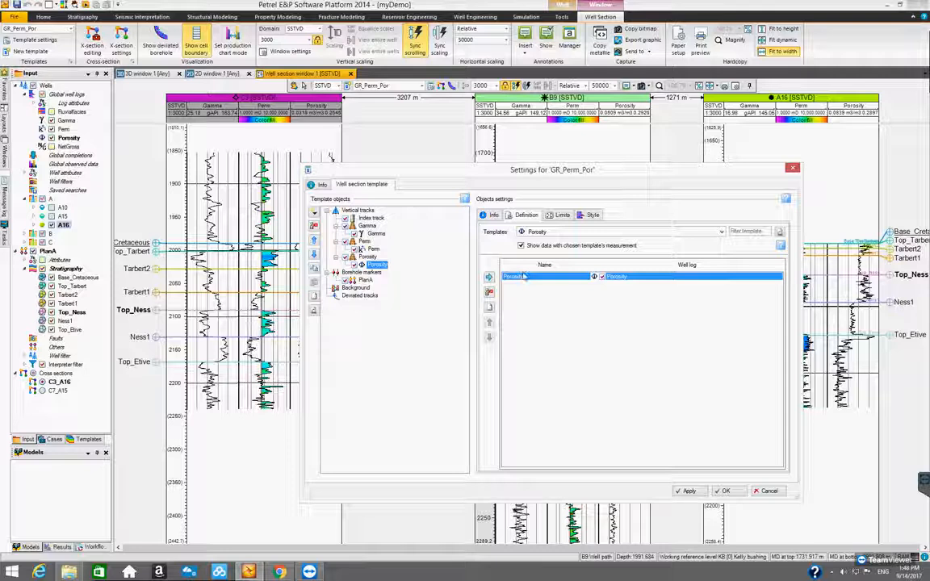
pyautogui.click(492, 216)
pyautogui.click(592, 216)
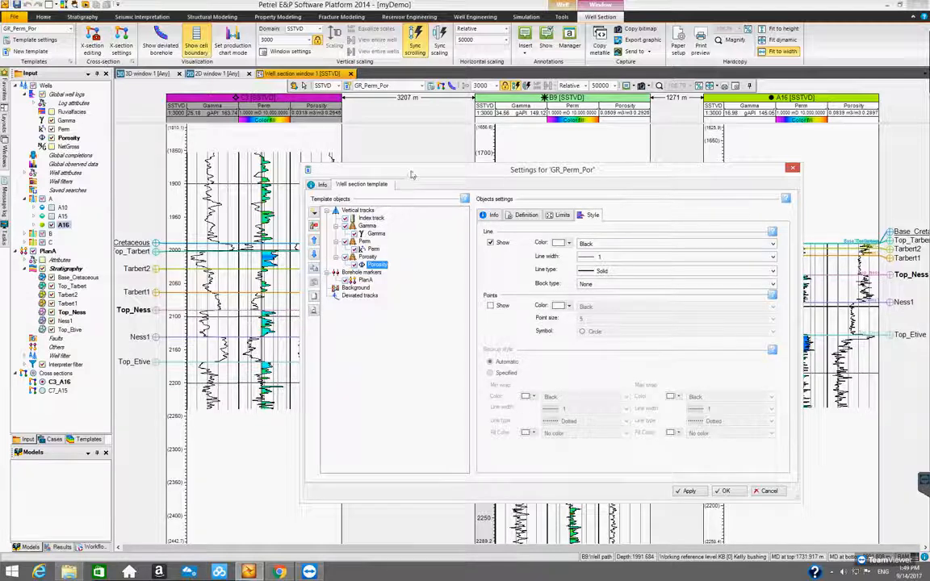
pyautogui.moveTo(370, 165); pyautogui.dragTo(447, 166)
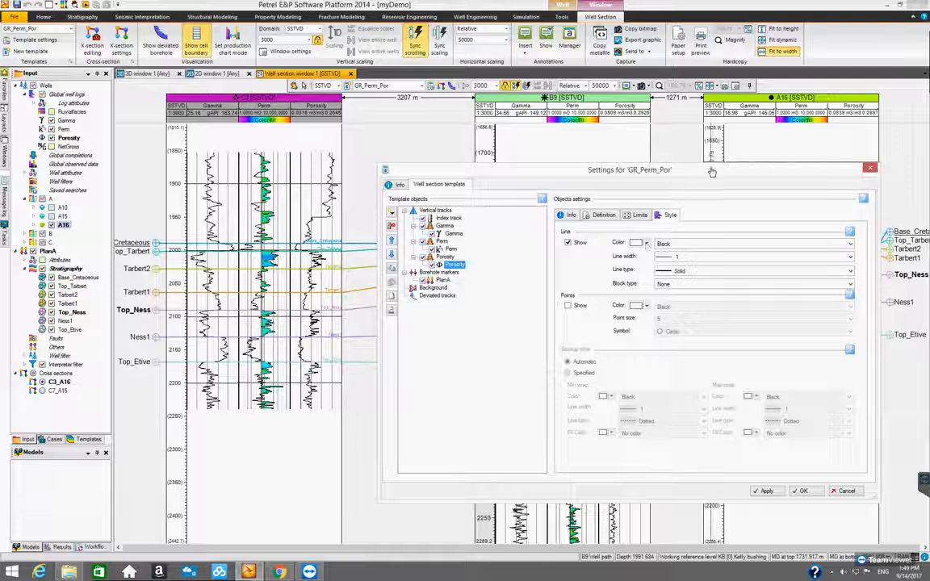
pyautogui.moveTo(711, 172); pyautogui.dragTo(684, 173)
pyautogui.click(823, 246)
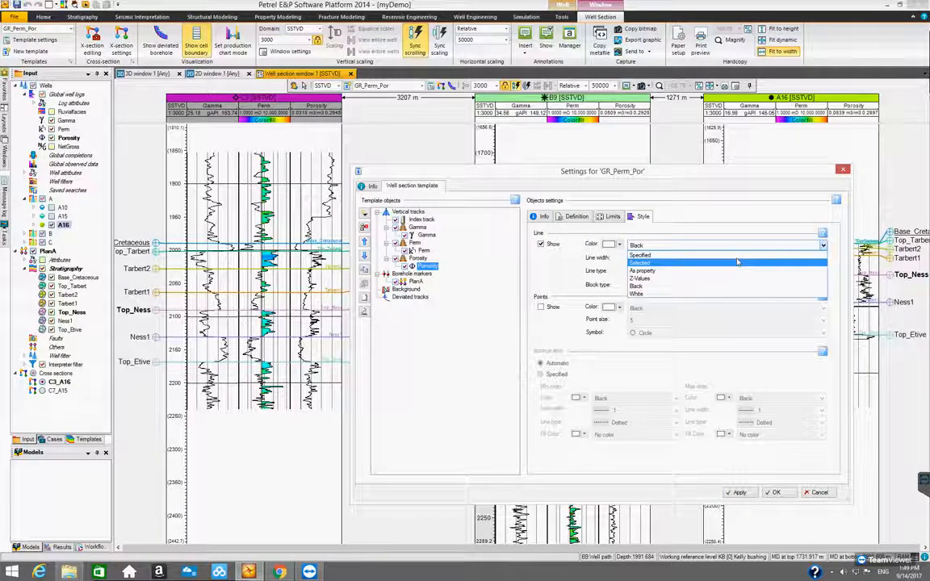
pyautogui.click(727, 258)
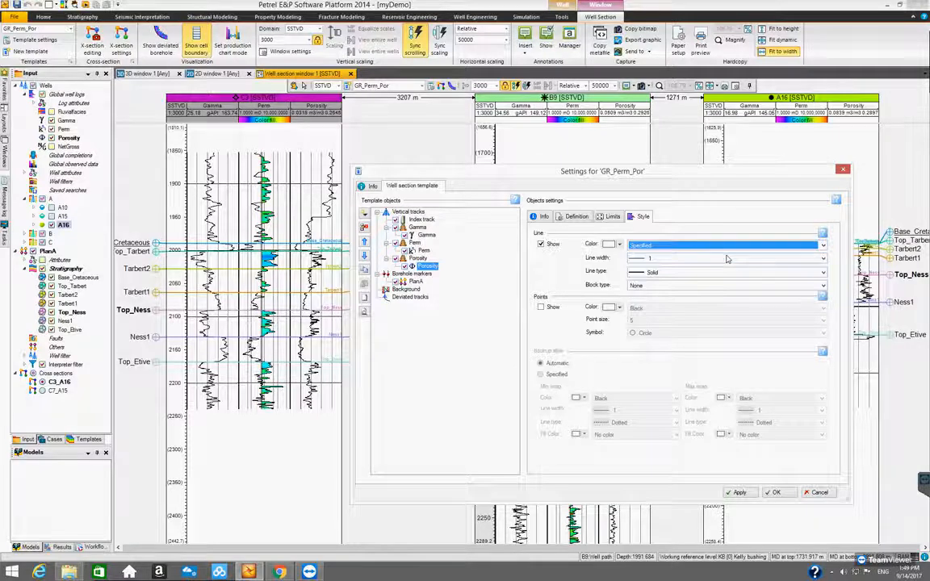
pyautogui.moveTo(687, 176); pyautogui.dragTo(672, 174)
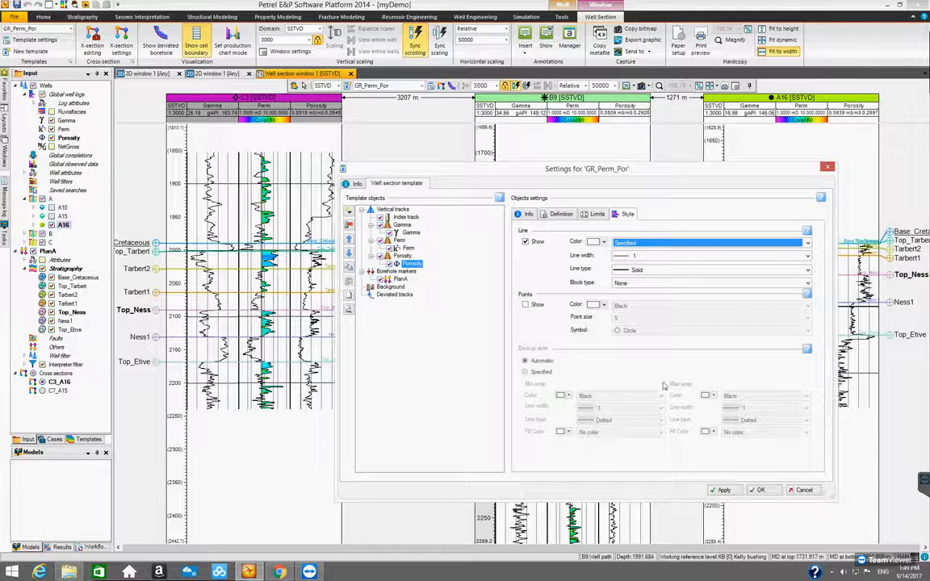
pyautogui.click(724, 490)
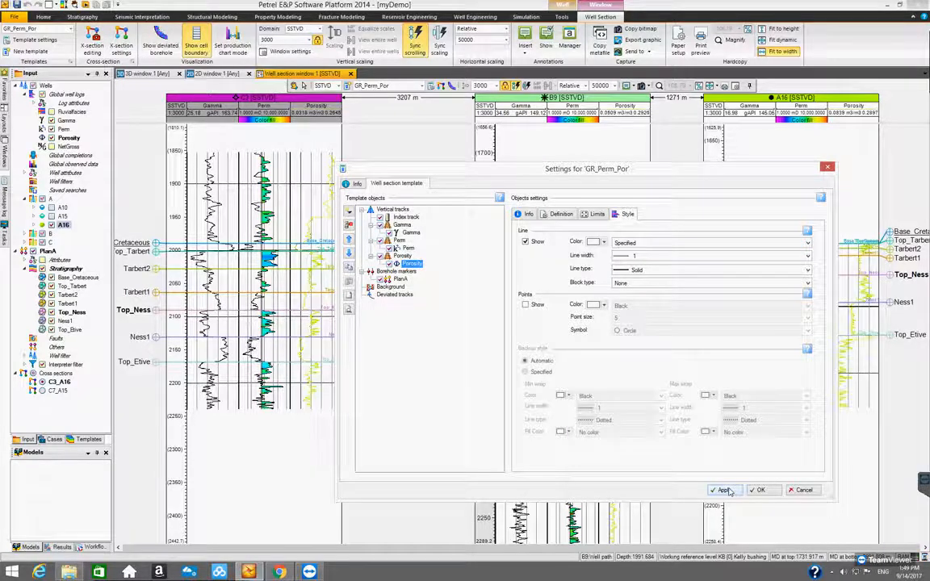
# - Fill the area between the Porosity curve and the track edge interactively in well C3
pyautogui.moveTo(492, 174); pyautogui.dragTo(556, 165)
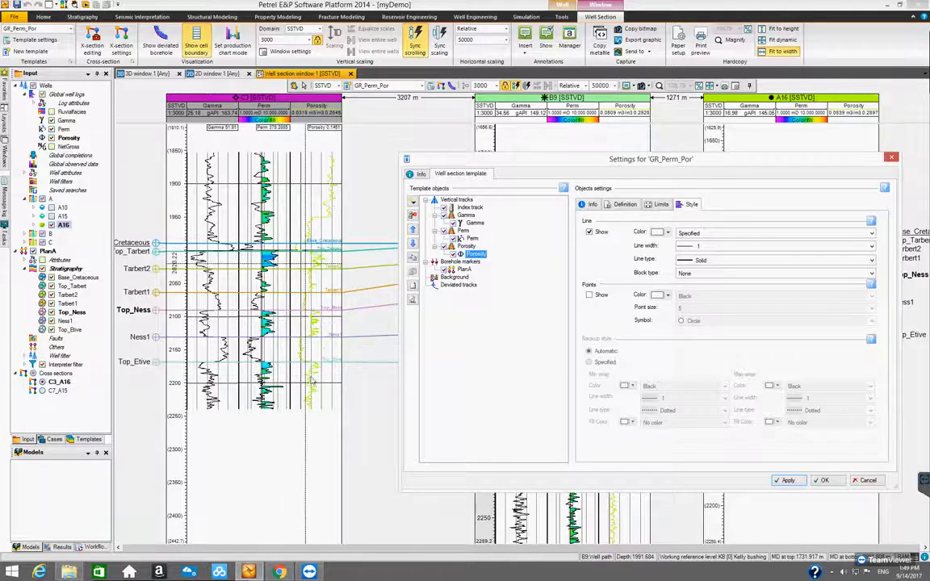
pyautogui.click(312, 401)
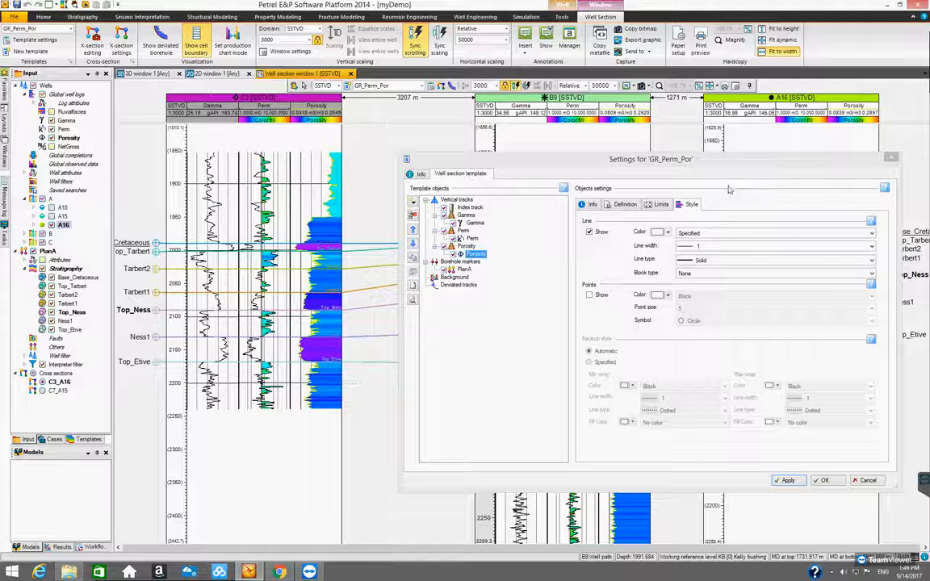
pyautogui.moveTo(718, 168); pyautogui.dragTo(743, 165)
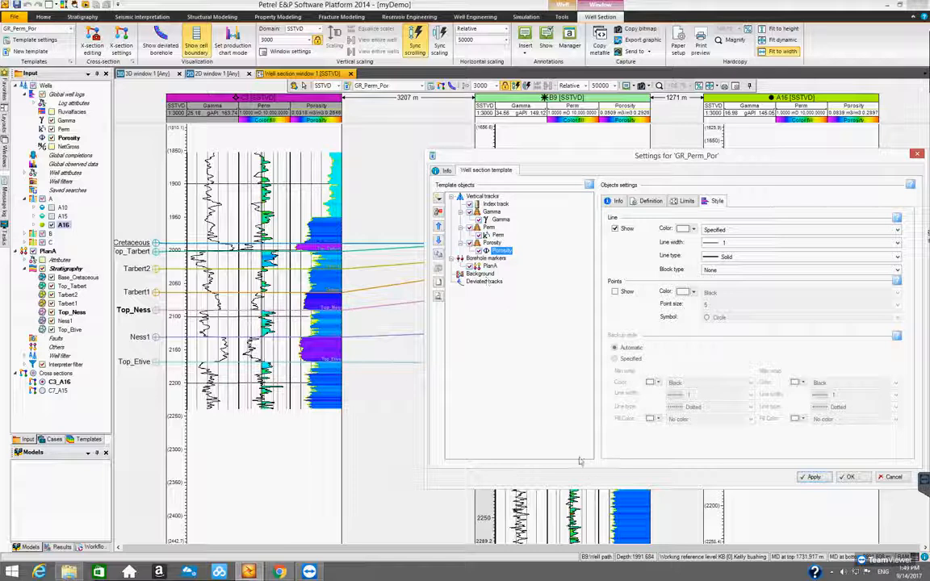
pyautogui.moveTo(487, 153); pyautogui.dragTo(513, 253)
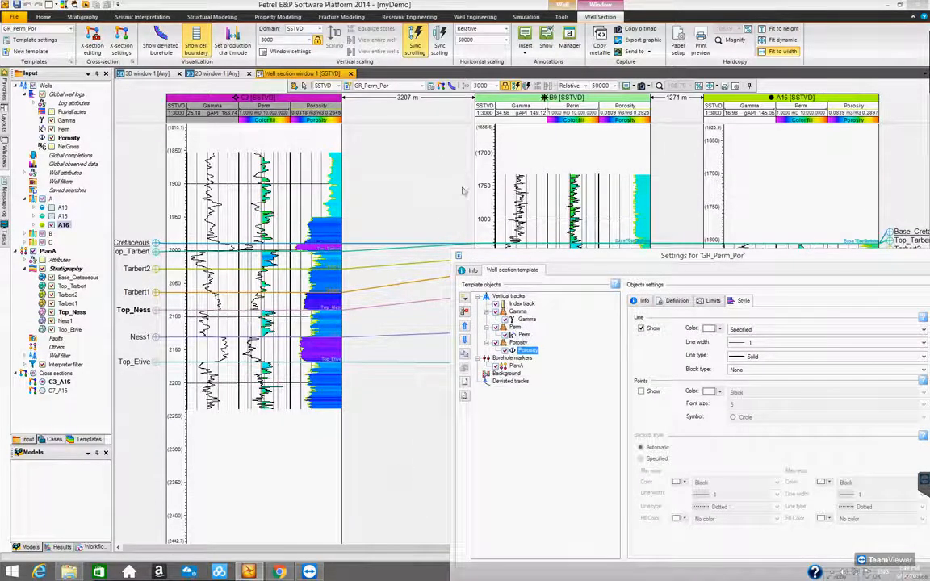
pyautogui.moveTo(464, 191); pyautogui.dragTo(451, 187)
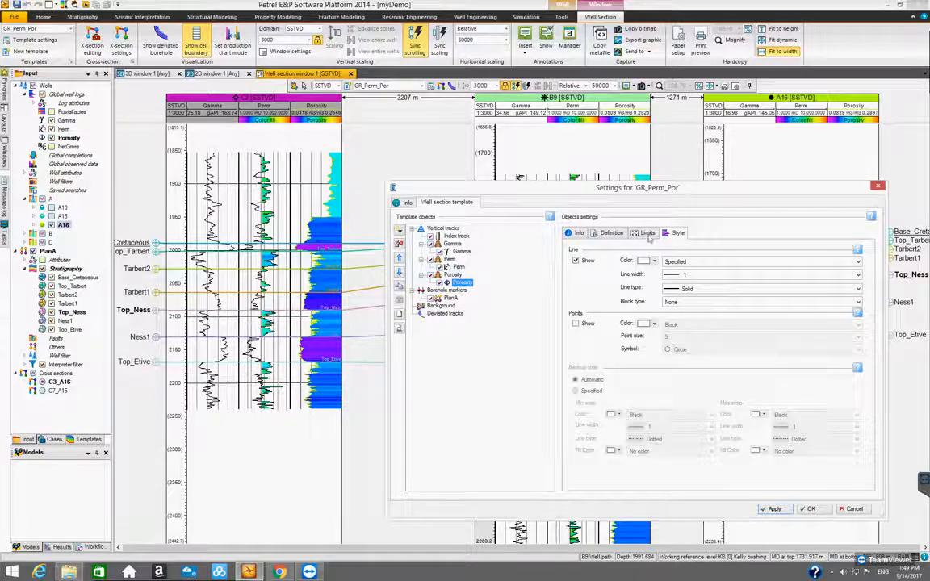
# - Delete the Porosity fill from the Porosity track's curve filling settings and apply the removal
pyautogui.click(453, 275)
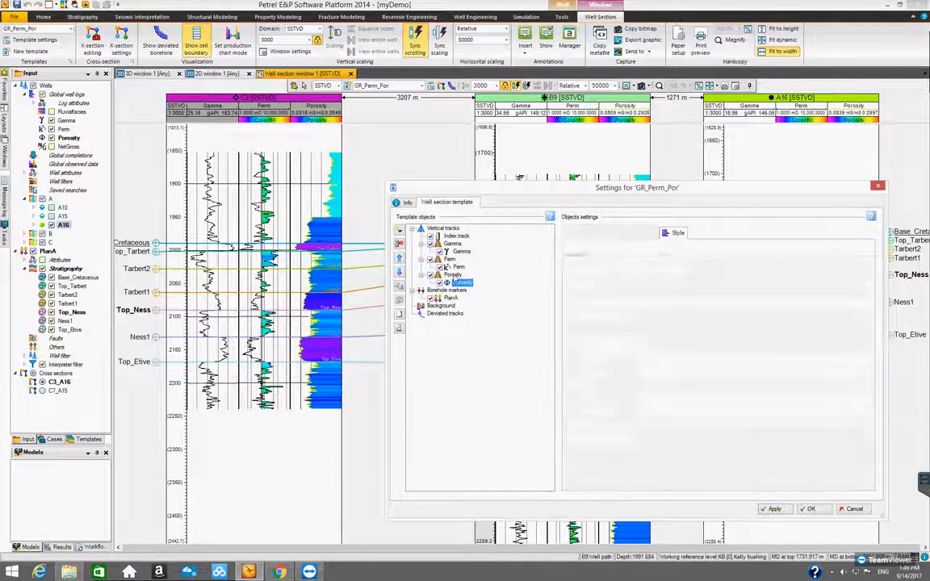
pyautogui.click(639, 234)
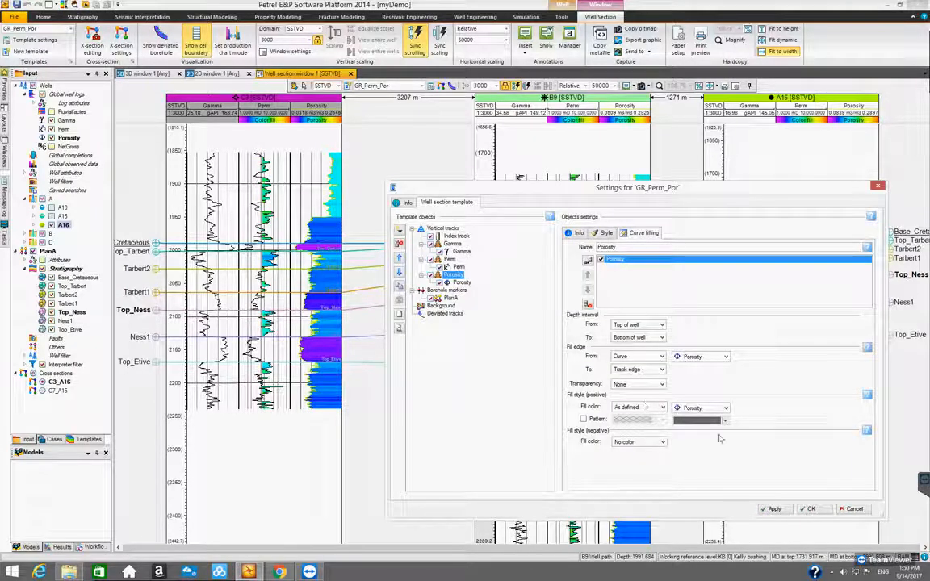
pyautogui.click(587, 304)
pyautogui.click(772, 509)
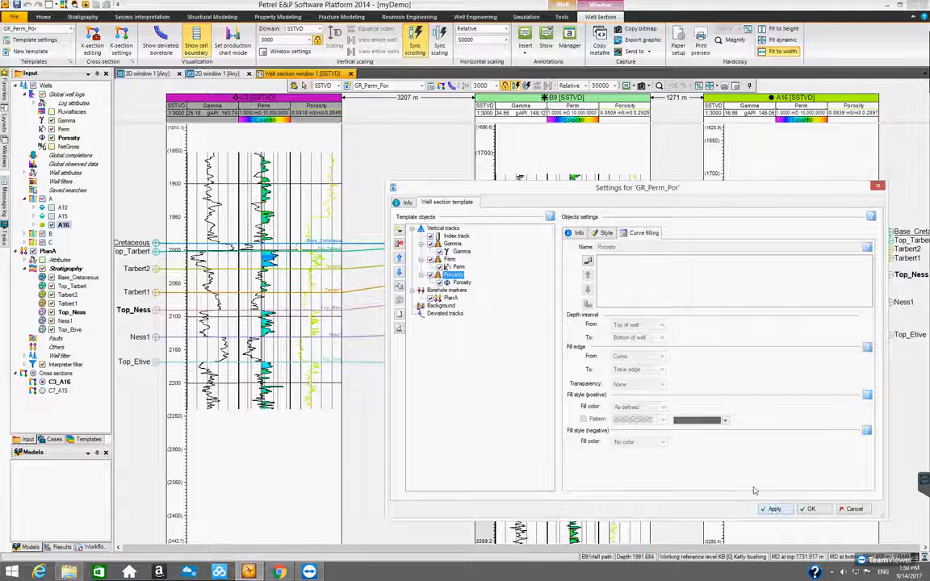
# - Set the Porosity curve's line color to Black in its style settings and apply it
pyautogui.click(463, 282)
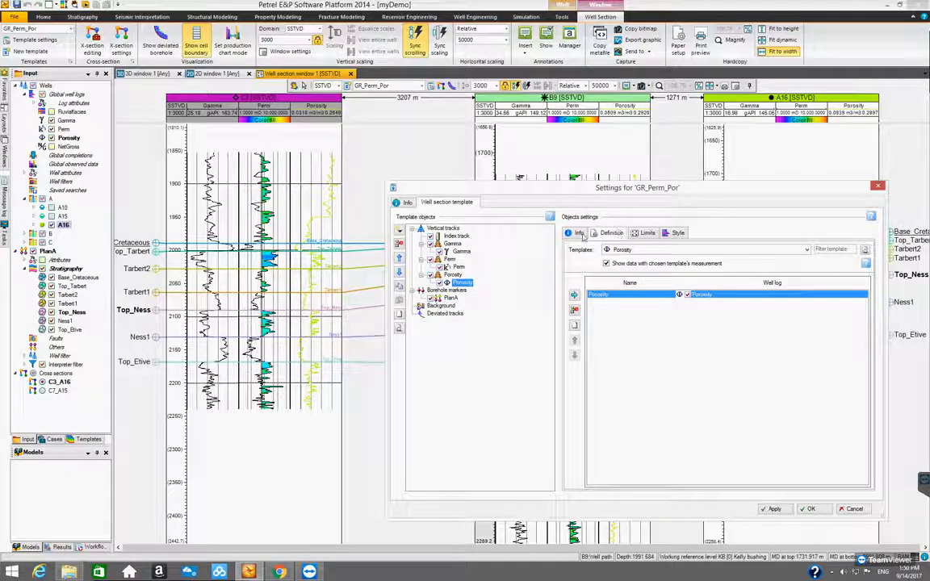
pyautogui.click(676, 233)
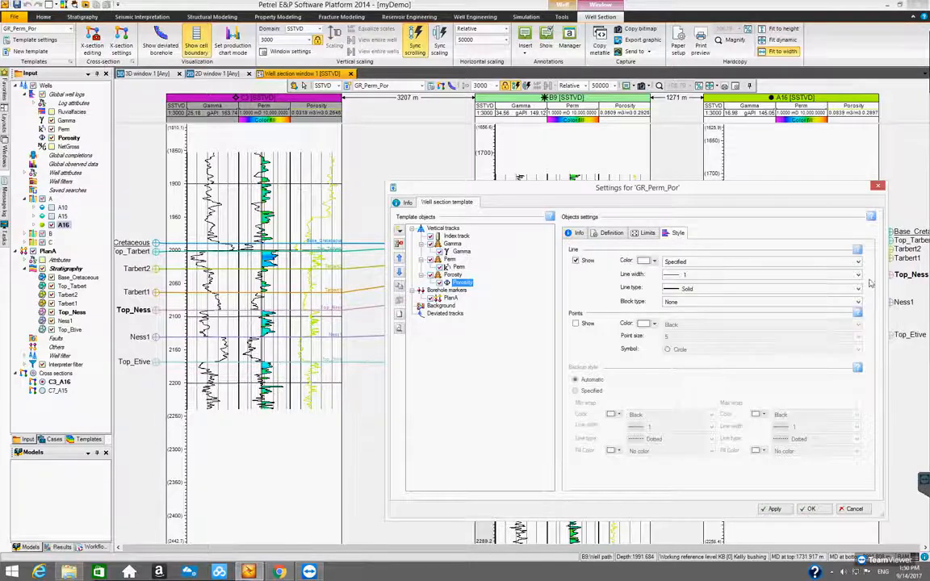
pyautogui.click(855, 261)
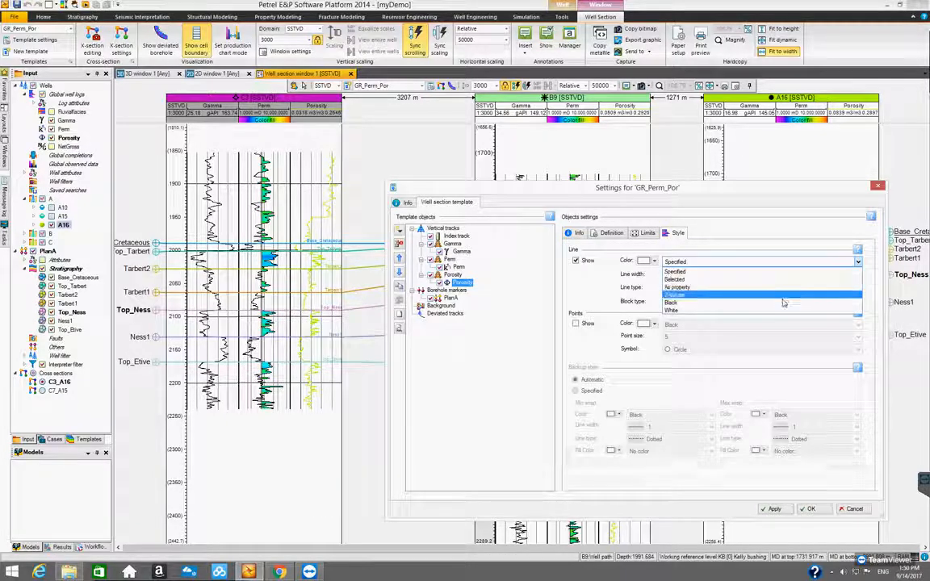
pyautogui.click(783, 304)
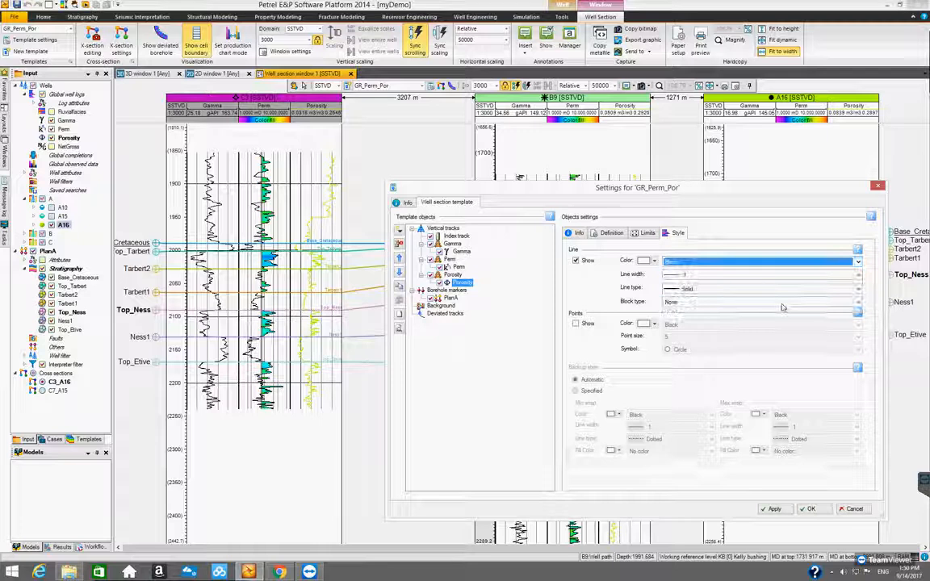
pyautogui.click(773, 507)
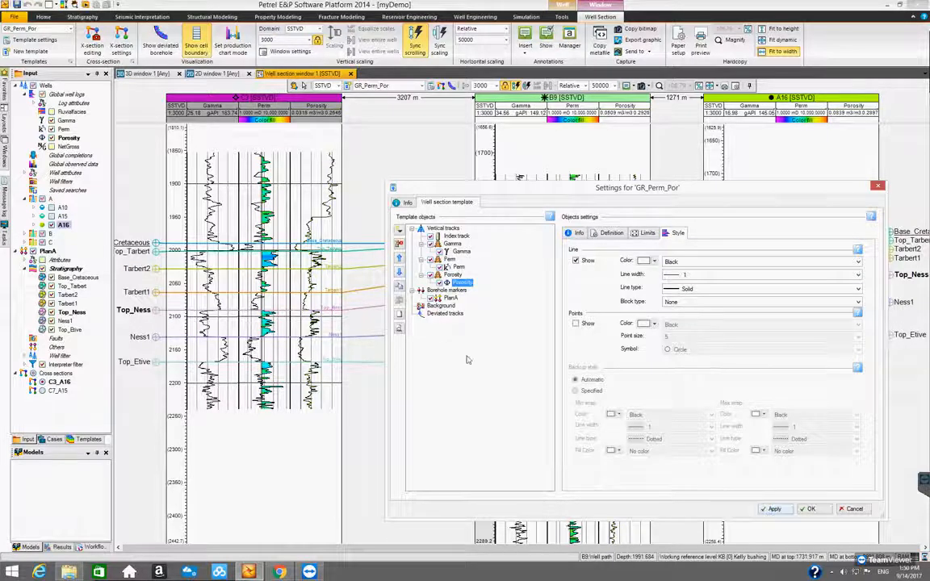
# - Set the Porosity curve's line color option to Specified in its style settings and apply the change
pyautogui.click(857, 262)
pyautogui.click(795, 272)
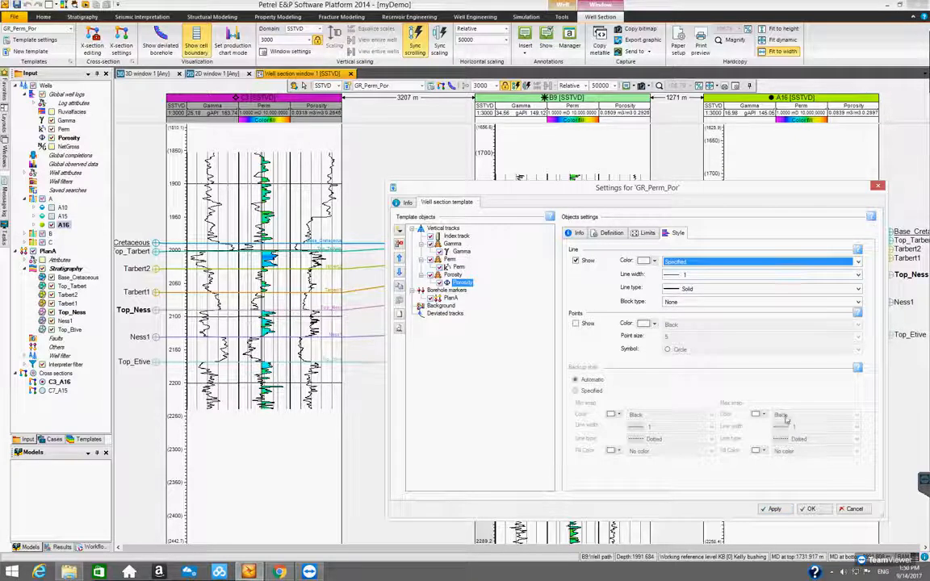
pyautogui.click(774, 508)
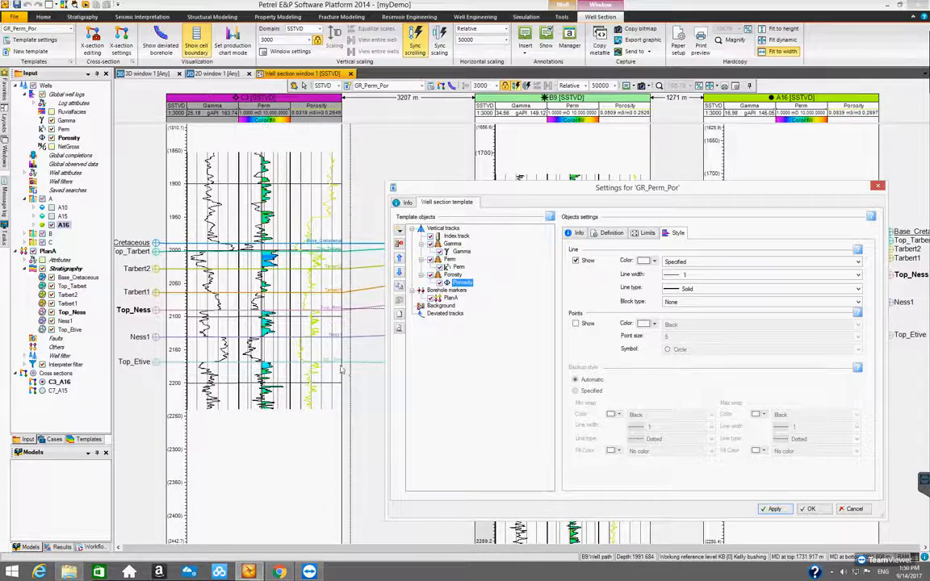
# - Change the color of the Porosity global well log to red in its own settings, apply it and close those settings
pyautogui.click(72, 140)
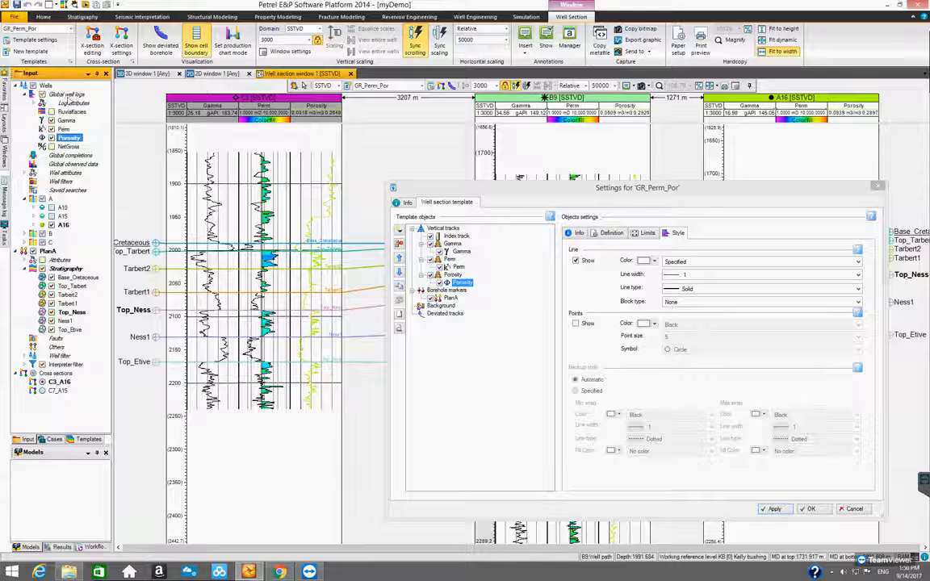
pyautogui.doubleClick(69, 138)
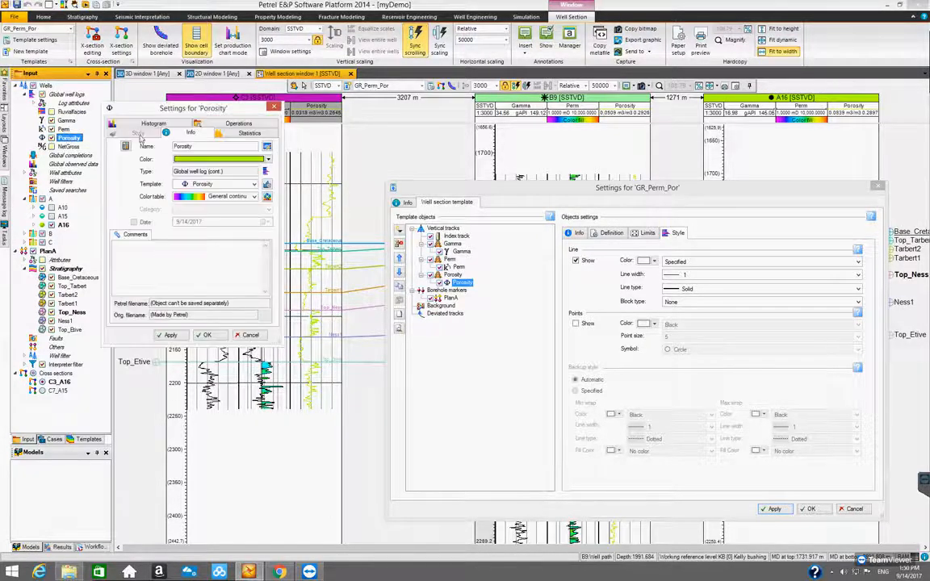
pyautogui.moveTo(141, 107); pyautogui.dragTo(356, 219)
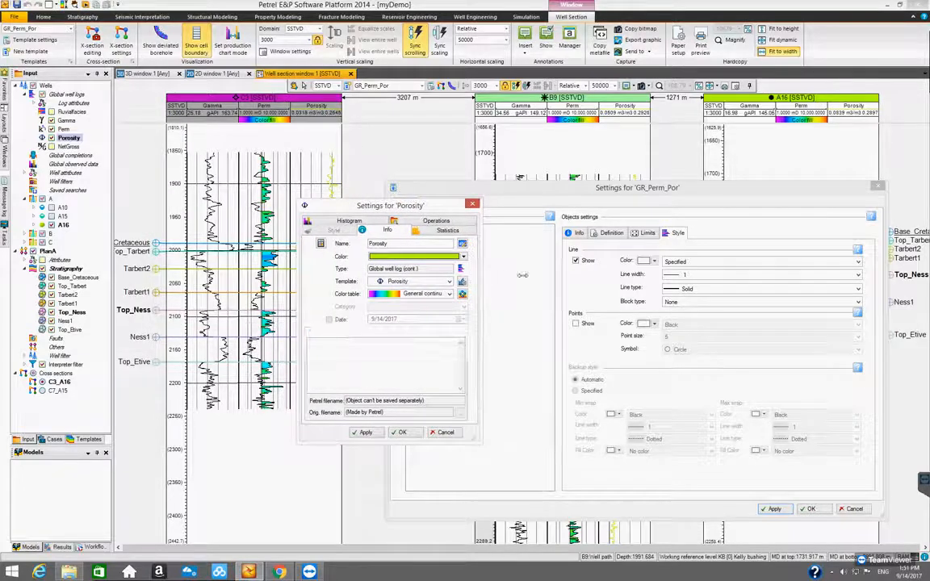
pyautogui.moveTo(478, 275); pyautogui.dragTo(559, 257)
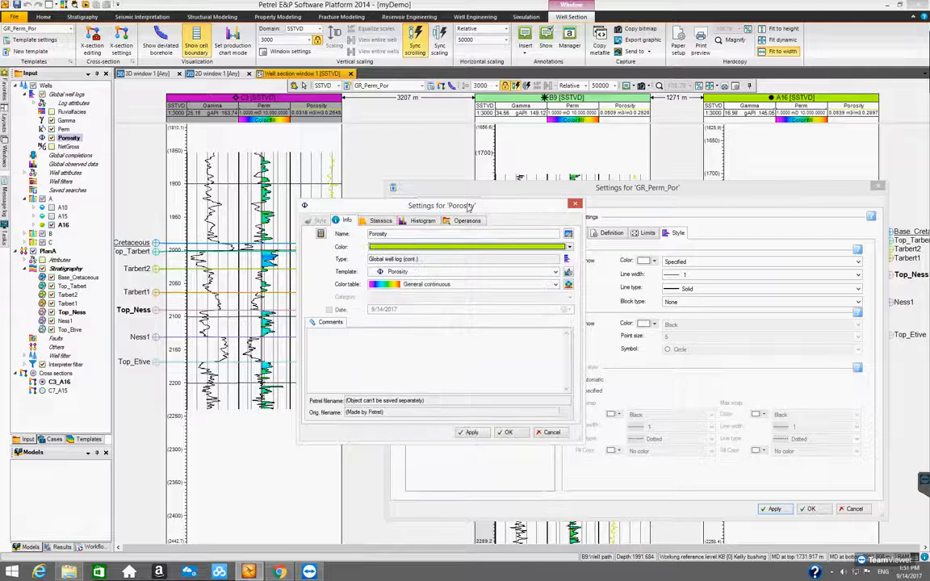
pyautogui.moveTo(531, 205); pyautogui.dragTo(606, 250)
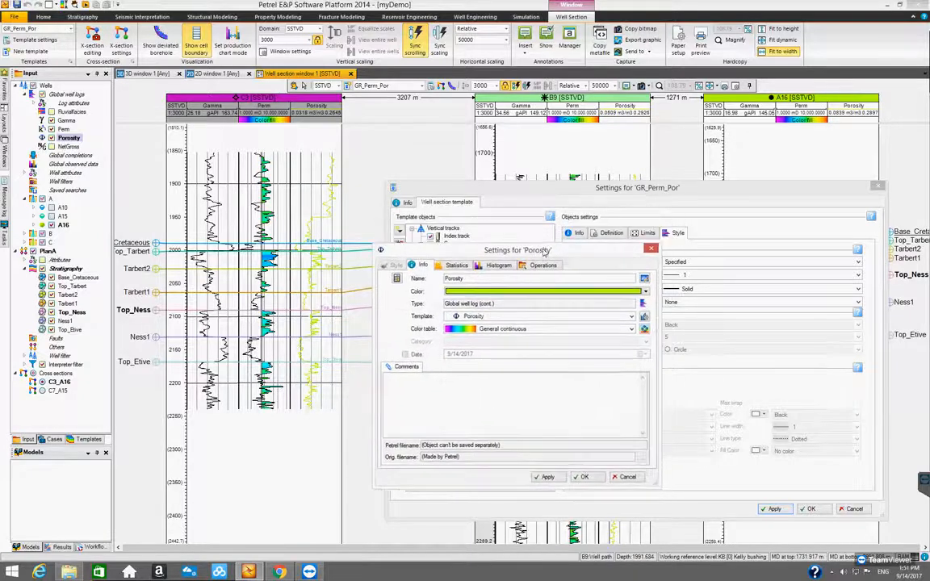
pyautogui.click(645, 292)
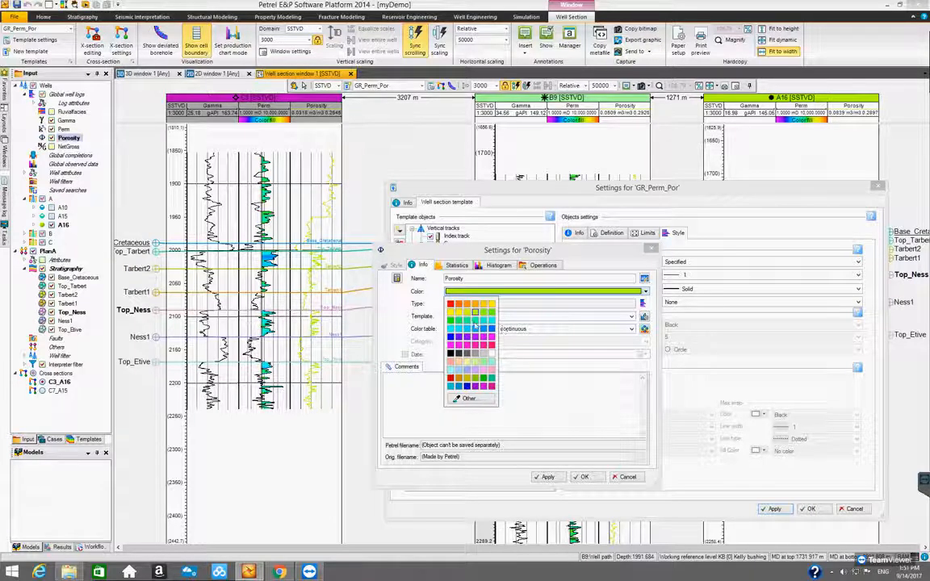
pyautogui.click(451, 305)
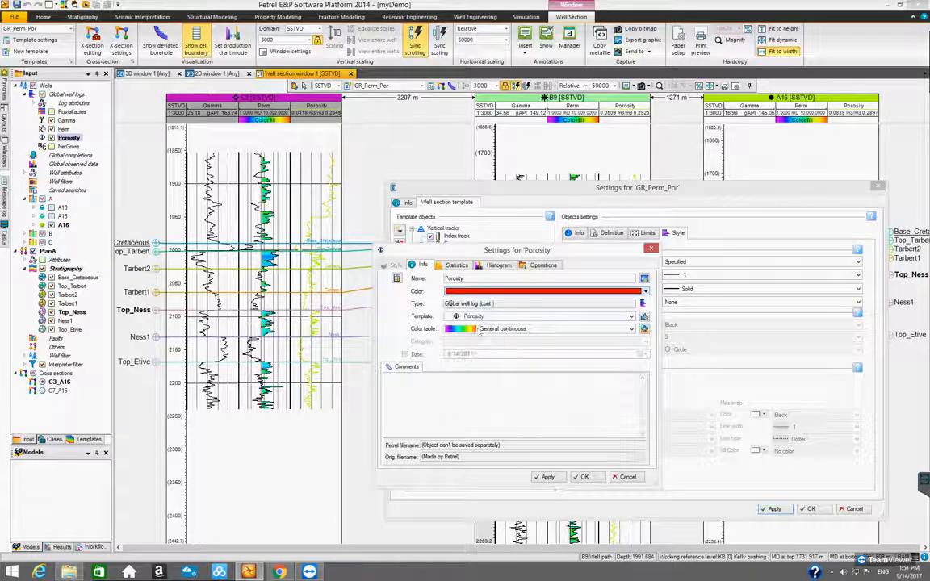
pyautogui.click(554, 481)
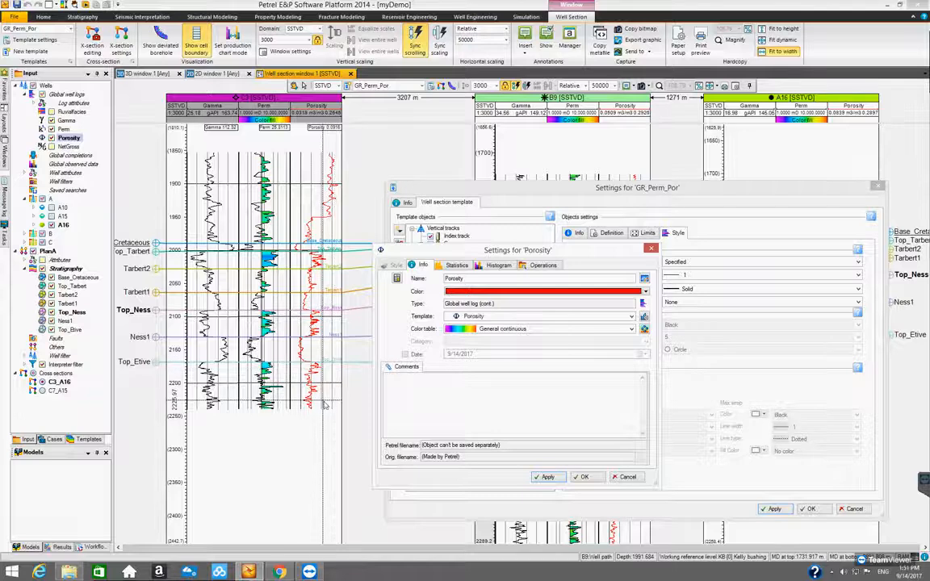
pyautogui.click(651, 250)
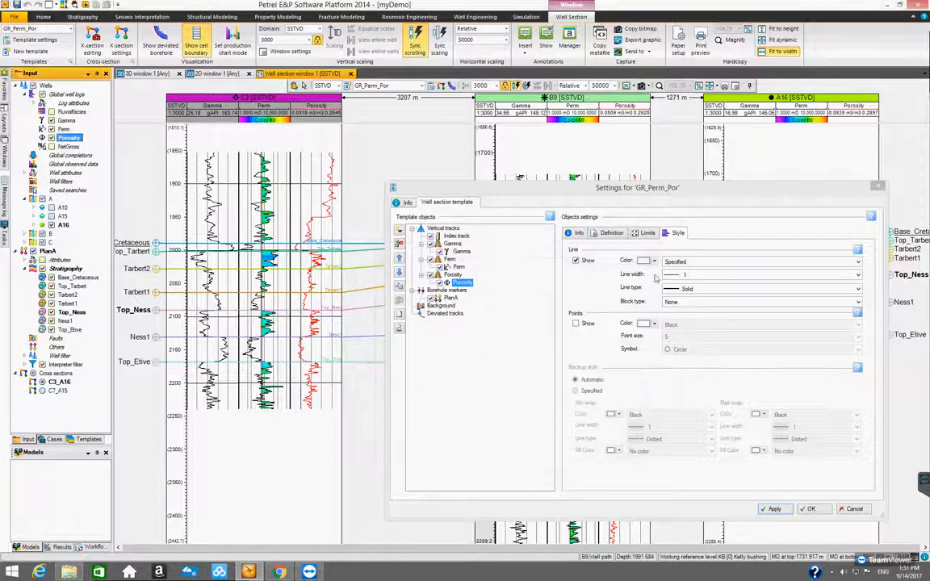
# - Switch the Porosity curve's line color option to Selected in the GR_Perm_Por template and apply it
pyautogui.moveTo(666, 190); pyautogui.dragTo(638, 185)
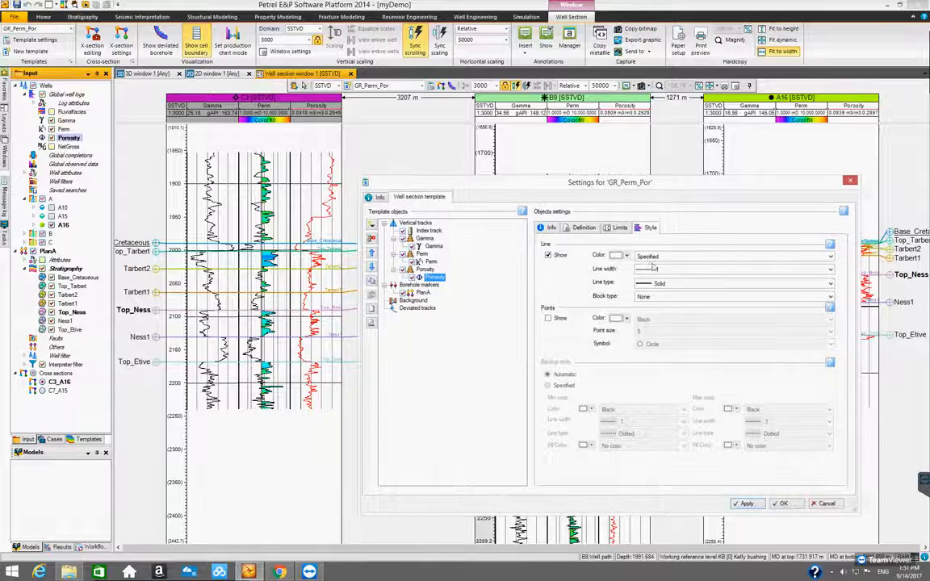
pyautogui.click(830, 257)
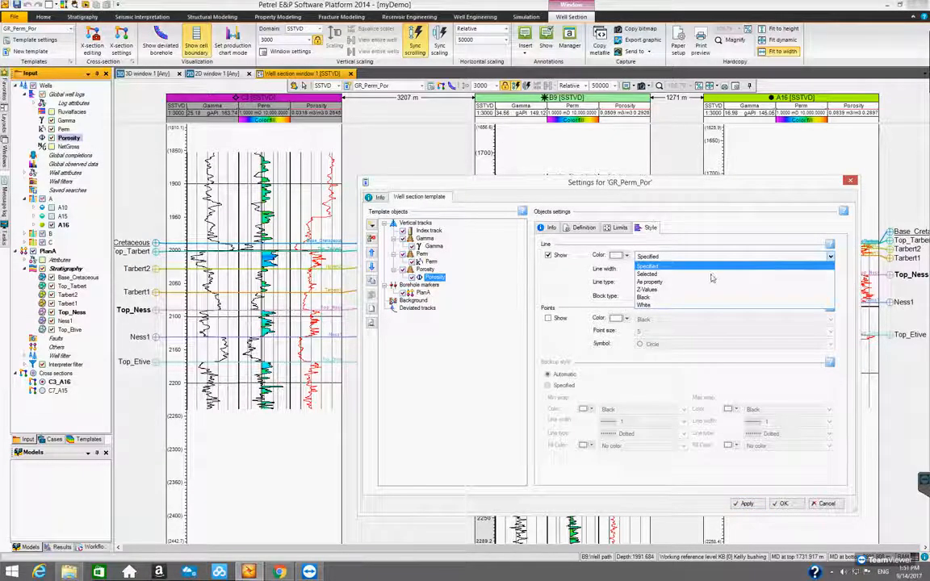
pyautogui.click(707, 277)
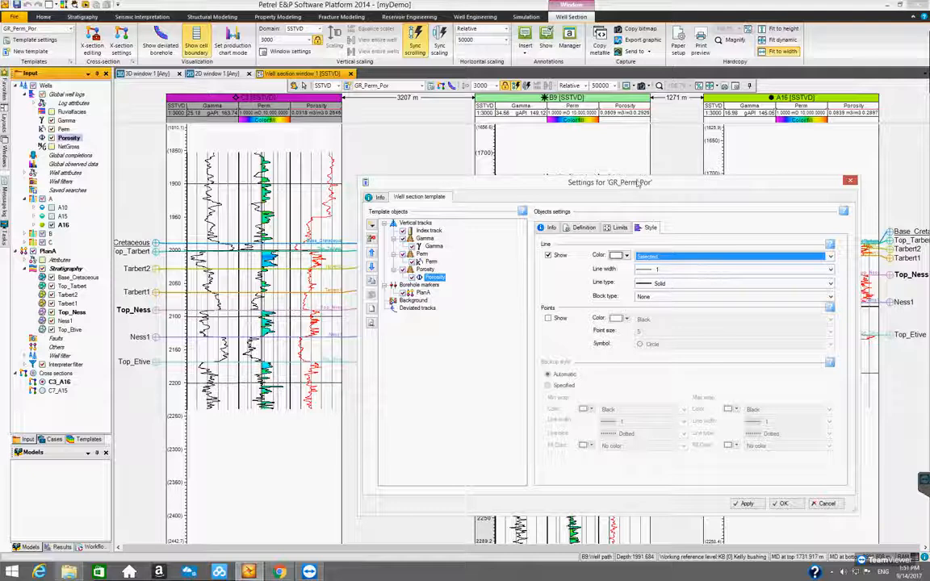
pyautogui.moveTo(637, 182); pyautogui.dragTo(560, 182)
pyautogui.click(669, 502)
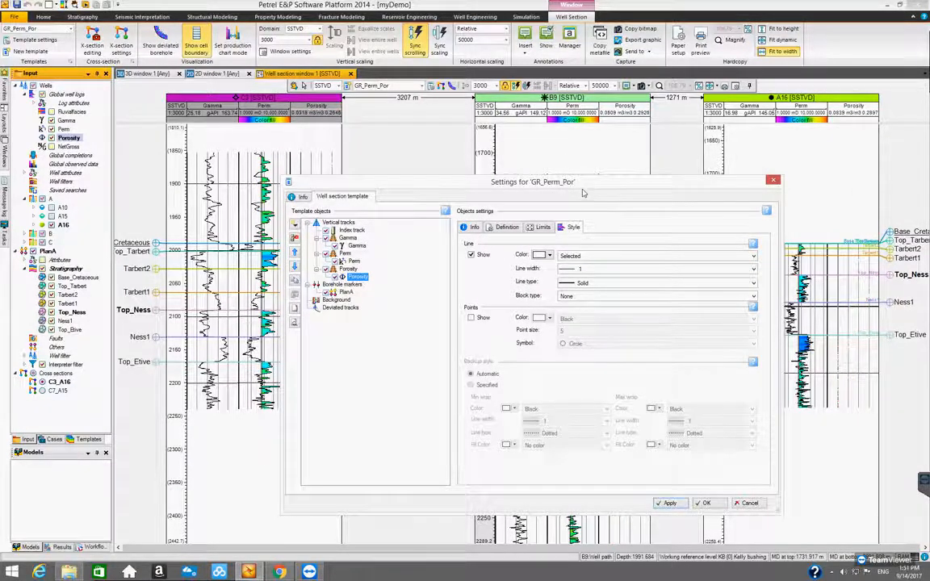
# - Choose blue as the selected line color of the Porosity curve and apply it to the well section
pyautogui.moveTo(585, 187); pyautogui.dragTo(642, 198)
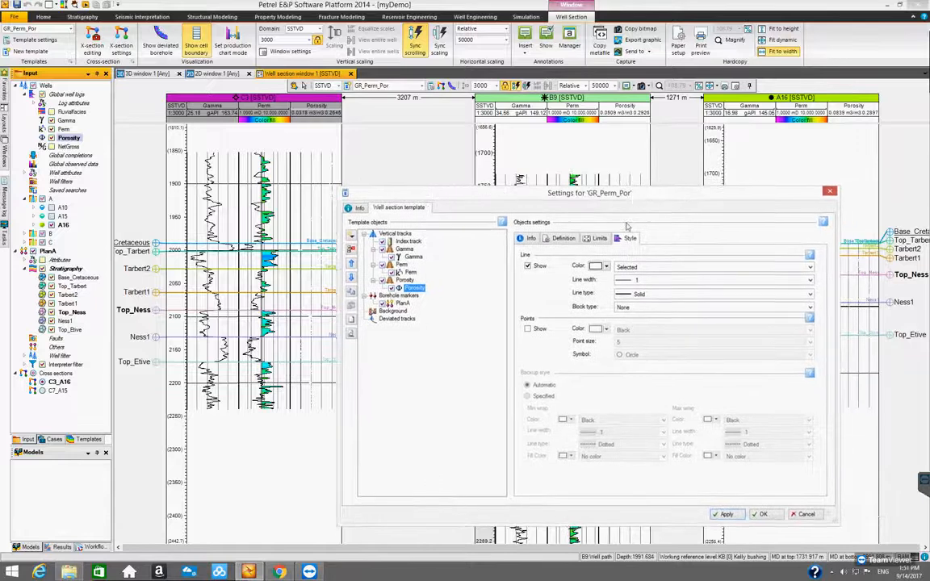
pyautogui.click(607, 268)
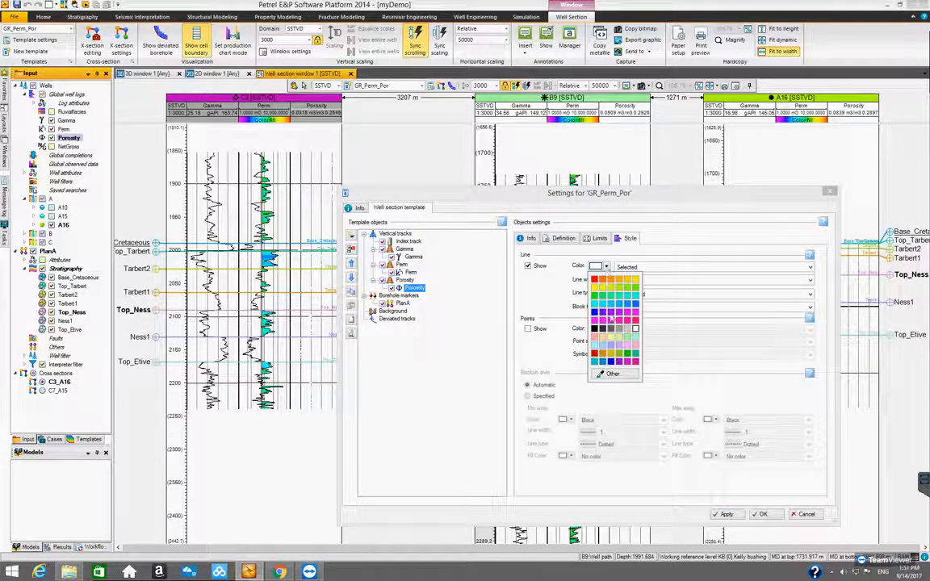
pyautogui.click(596, 313)
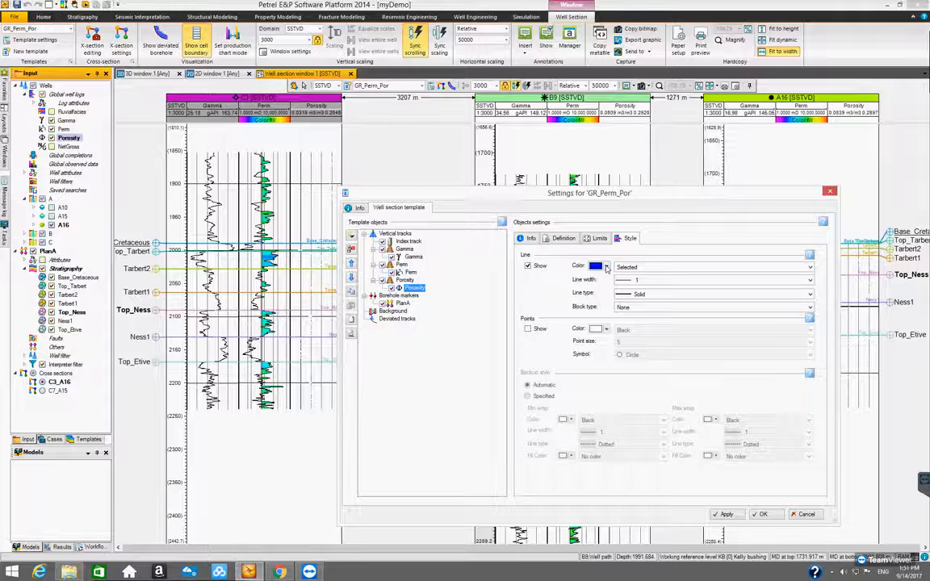
pyautogui.click(606, 268)
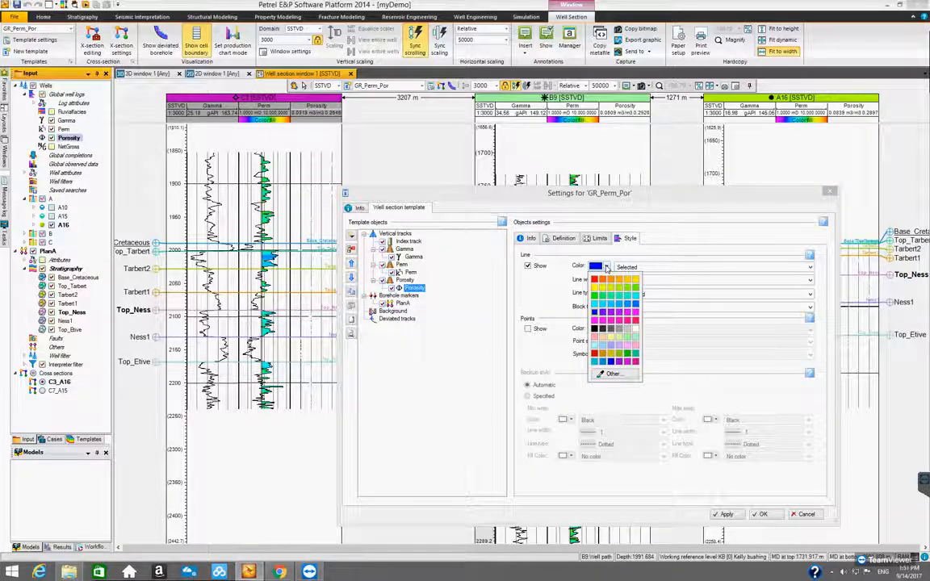
pyautogui.click(620, 258)
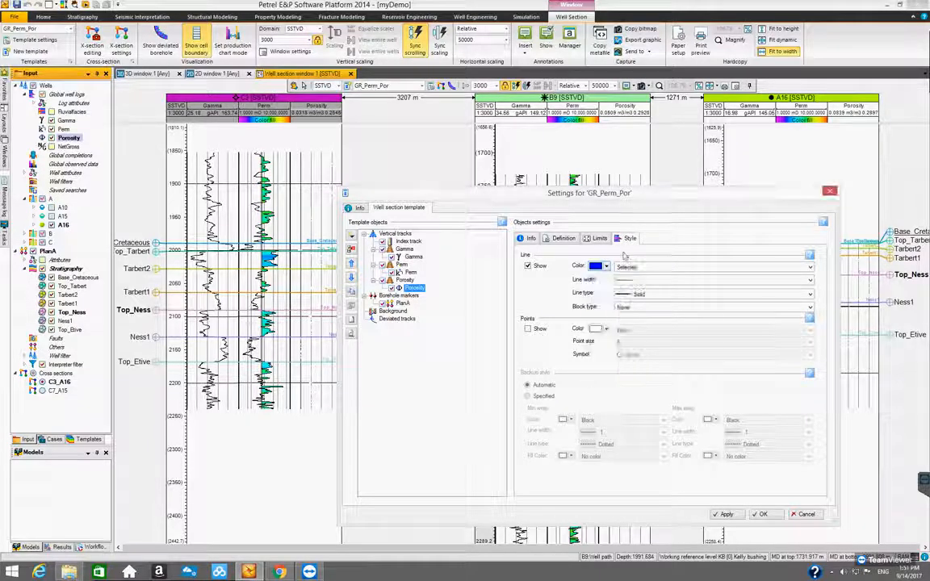
pyautogui.click(726, 514)
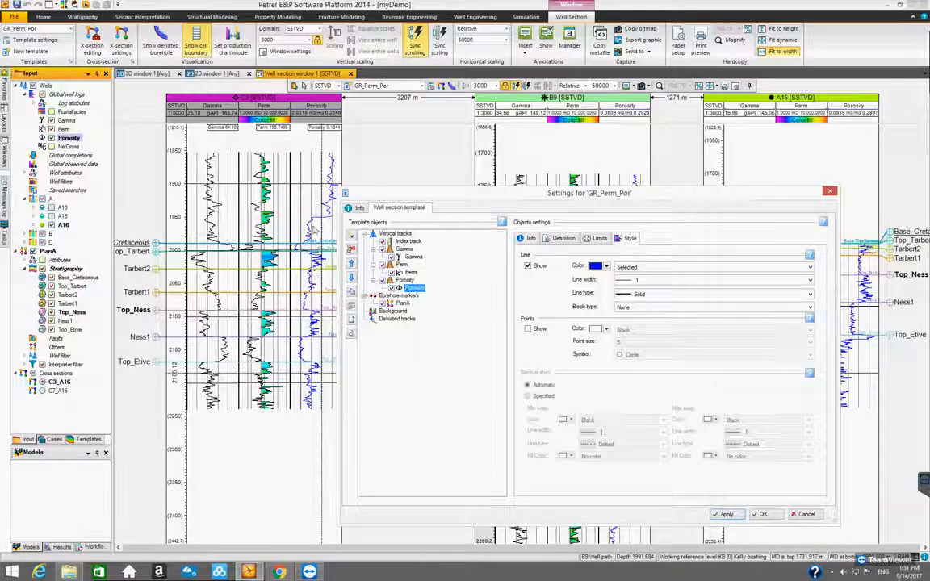
# - Return the Porosity curve's line color option to Black and apply the style
pyautogui.click(809, 267)
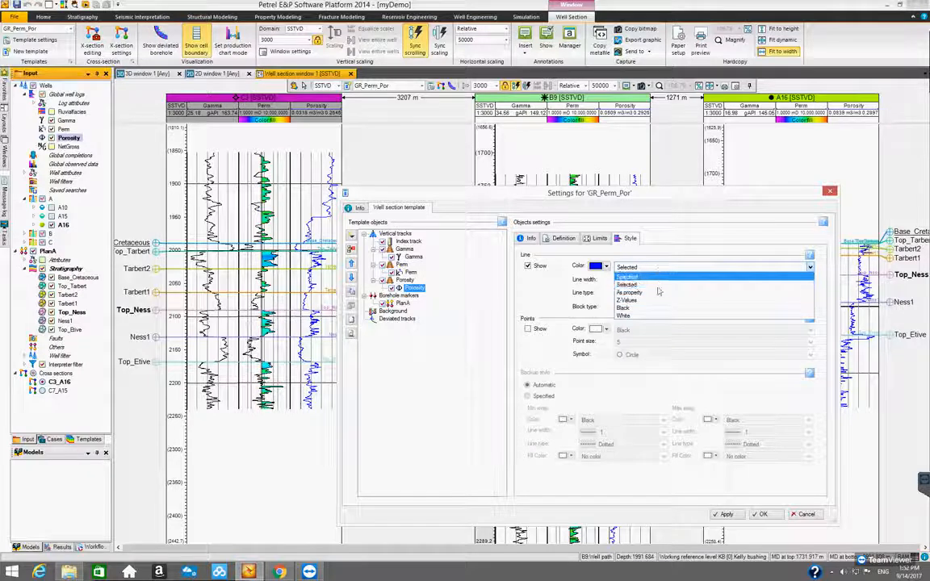
pyautogui.click(645, 316)
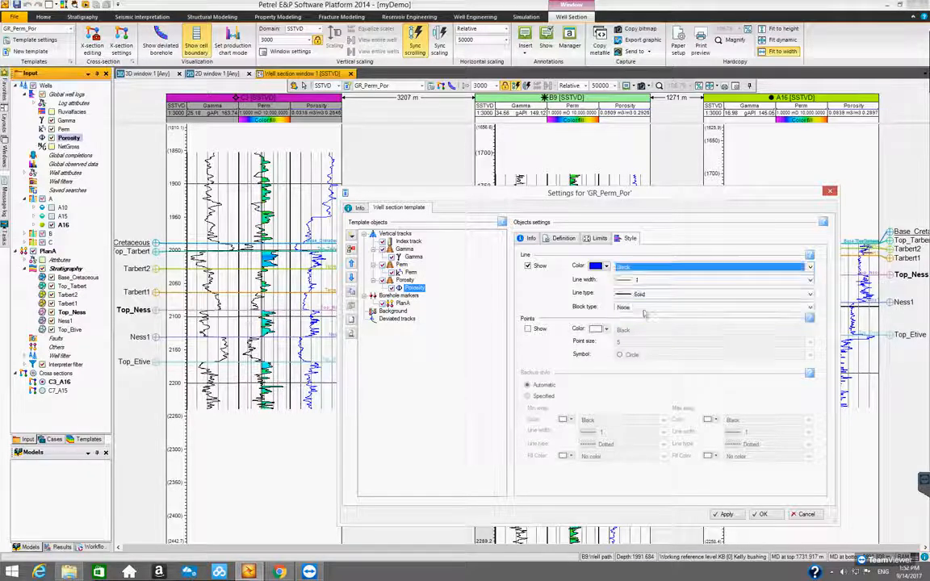
pyautogui.click(727, 514)
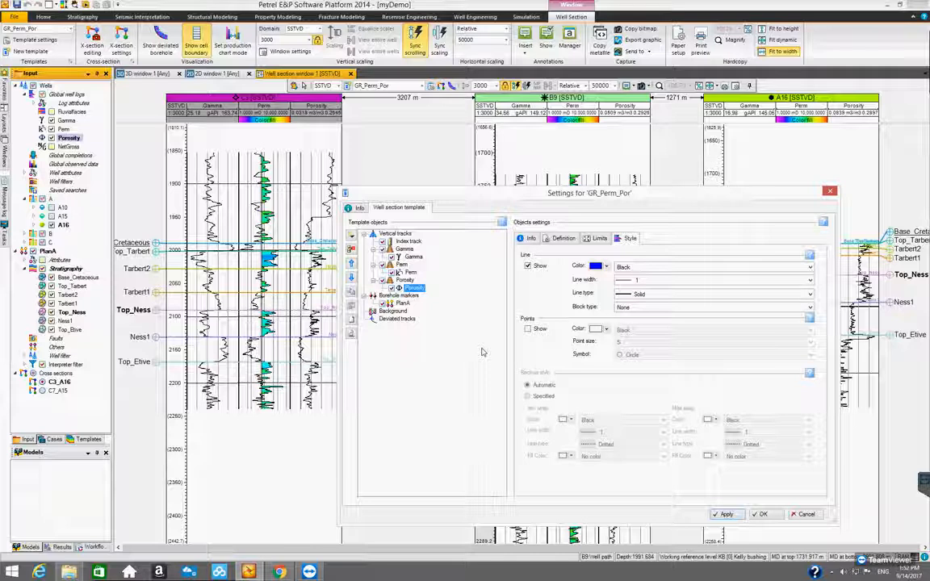
# - Show points on the Porosity curve, set the point size to 2 and apply
pyautogui.click(527, 330)
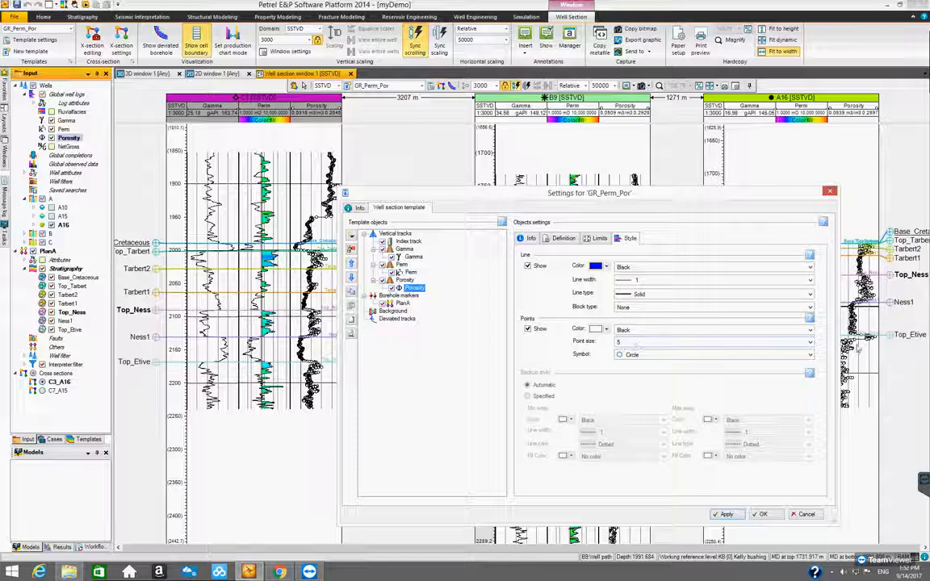
pyautogui.click(810, 343)
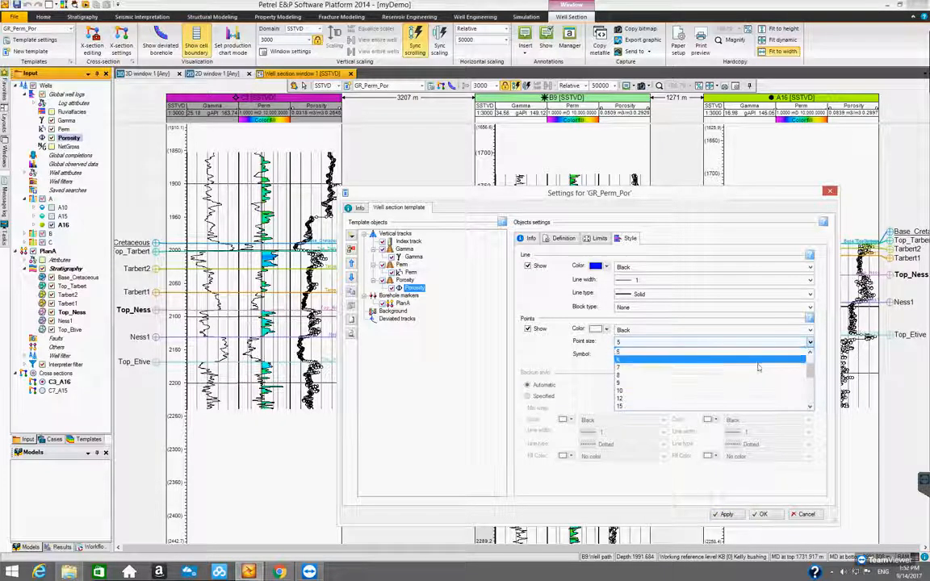
pyautogui.click(714, 360)
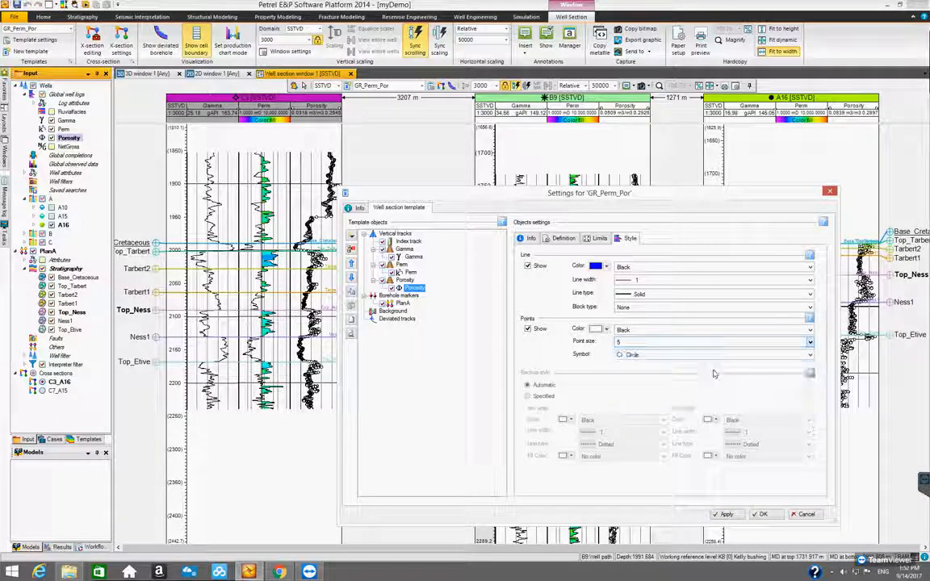
pyautogui.click(726, 514)
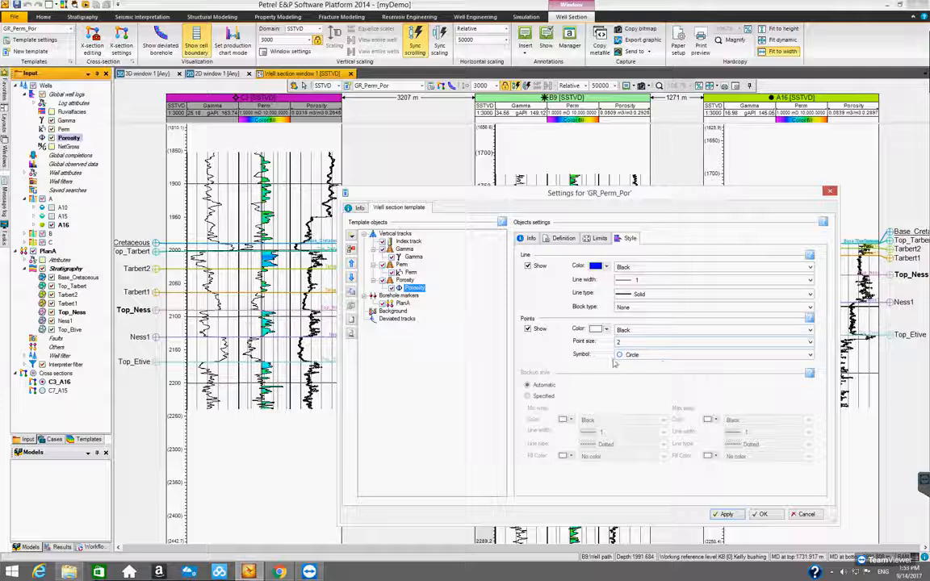
# - Look through the available point symbols, hide the points on the Porosity curve and apply the change
pyautogui.click(810, 355)
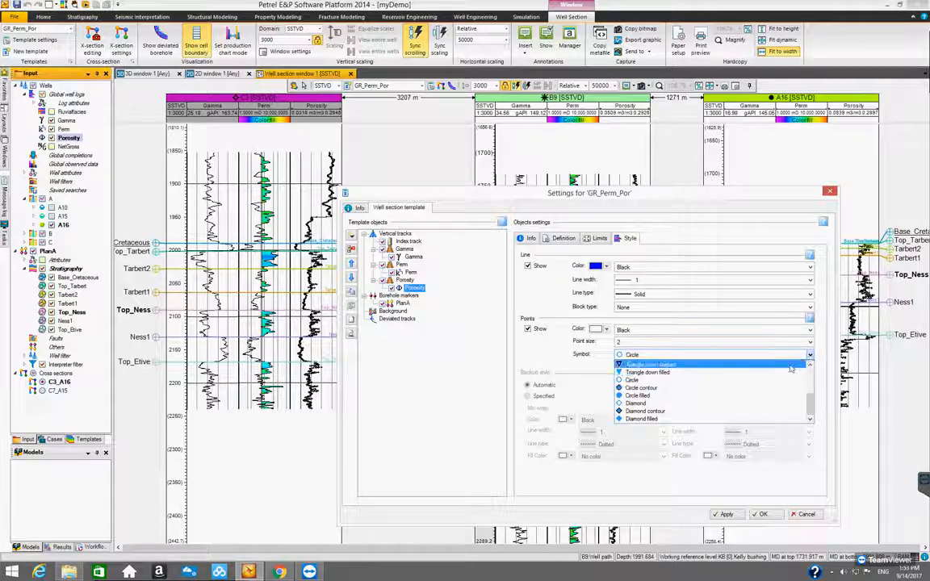
pyautogui.click(810, 355)
pyautogui.click(528, 328)
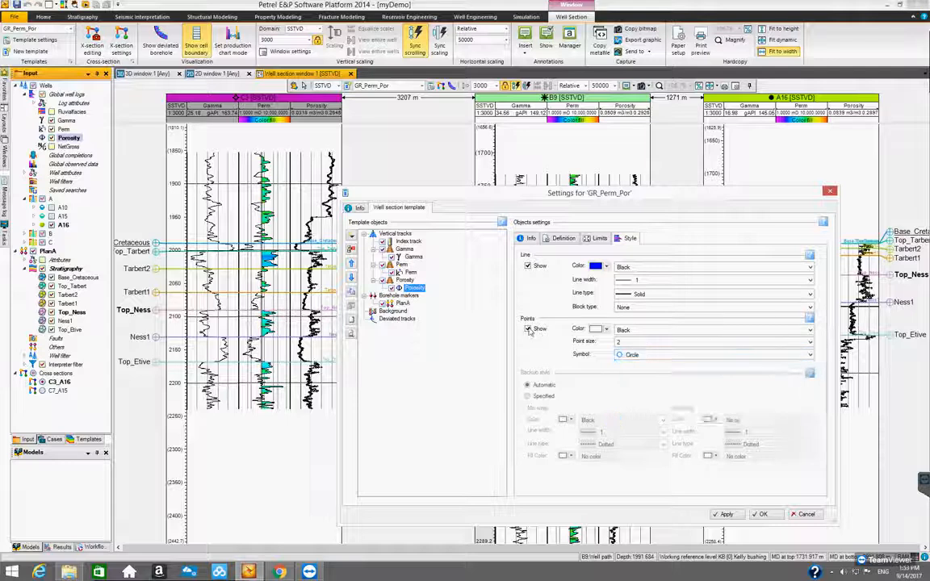
pyautogui.click(729, 515)
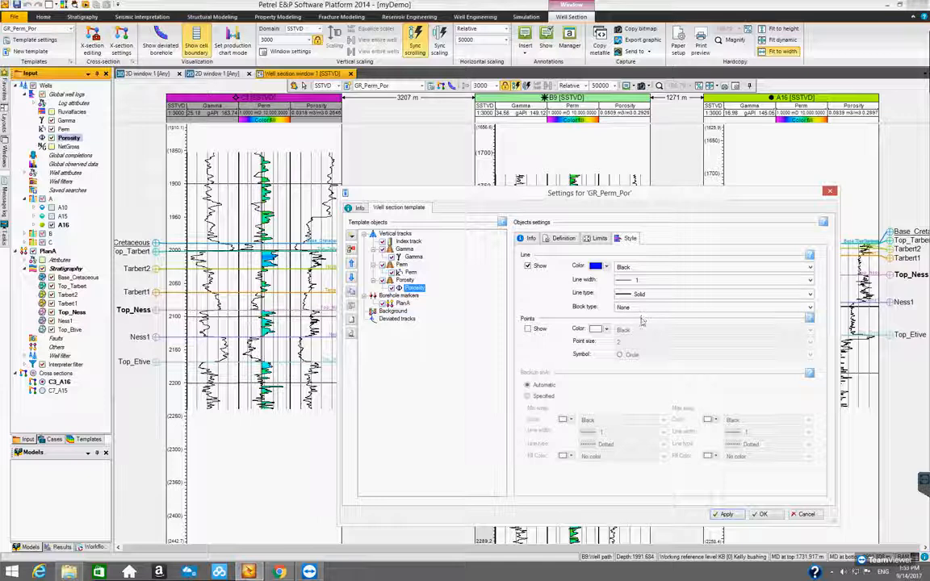
# - Review the definition, value limits and style settings of the Porosity curve
pyautogui.click(564, 239)
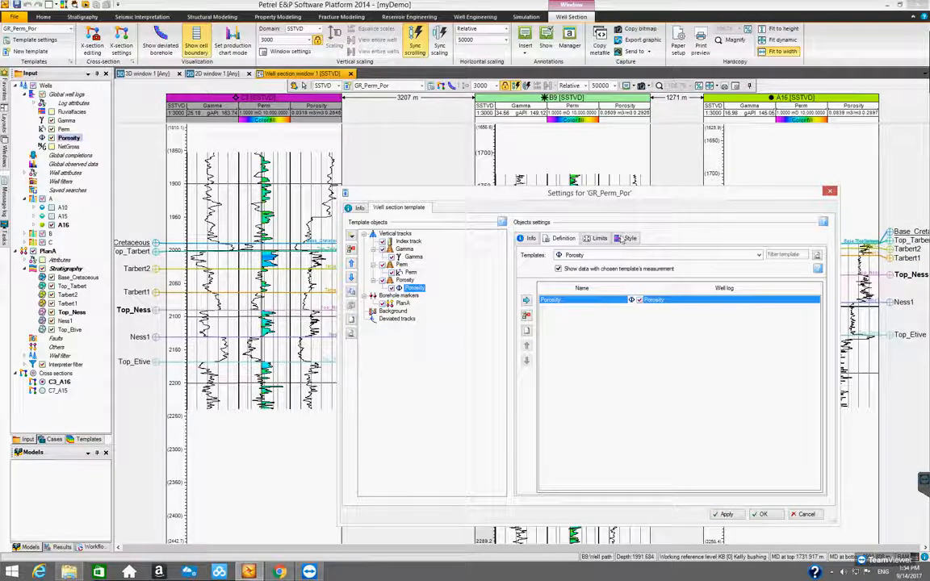
pyautogui.click(523, 239)
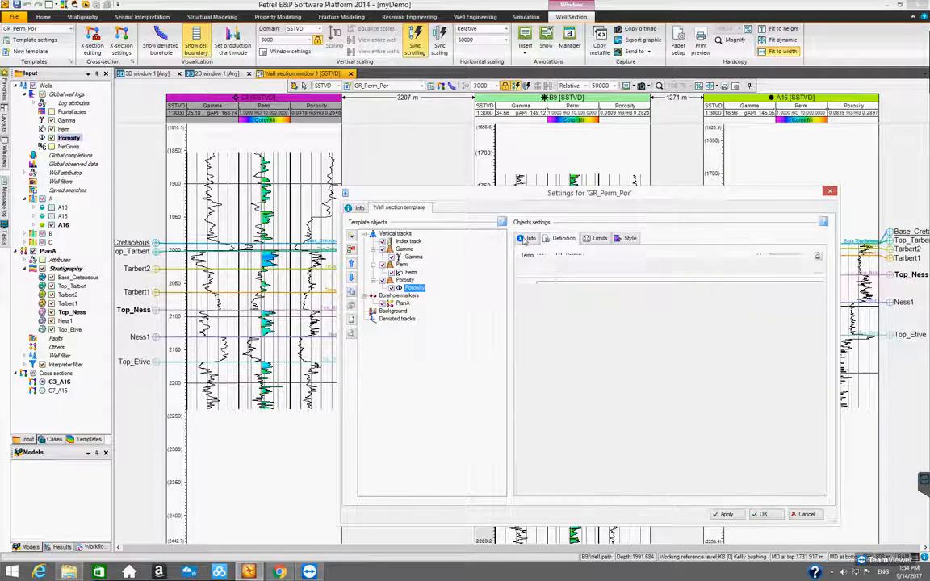
pyautogui.click(595, 240)
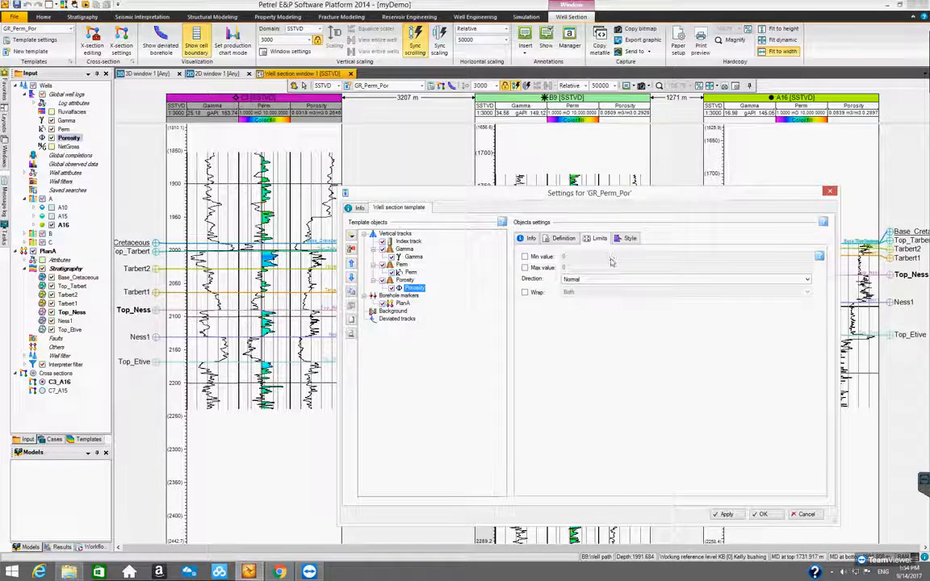
pyautogui.click(525, 257)
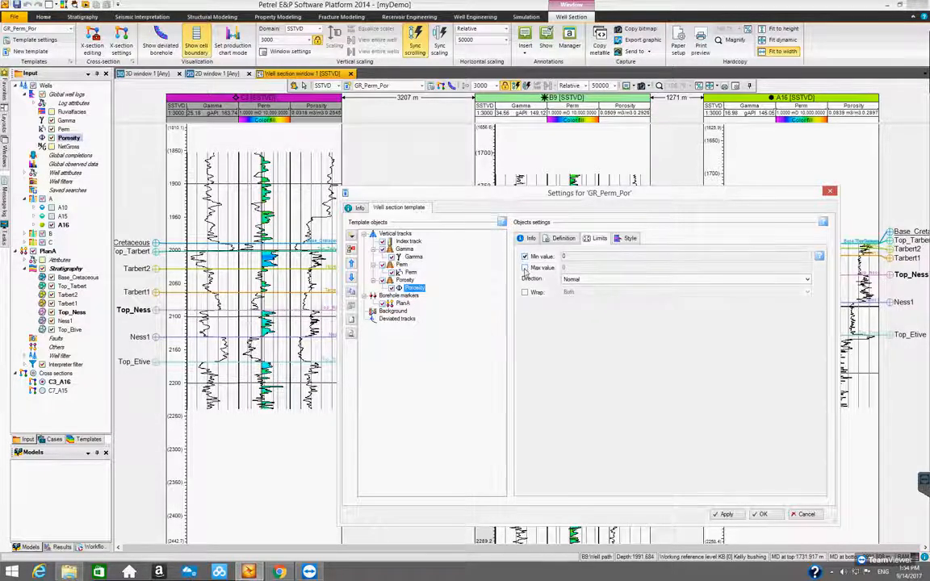
pyautogui.click(524, 257)
pyautogui.click(525, 267)
pyautogui.click(632, 240)
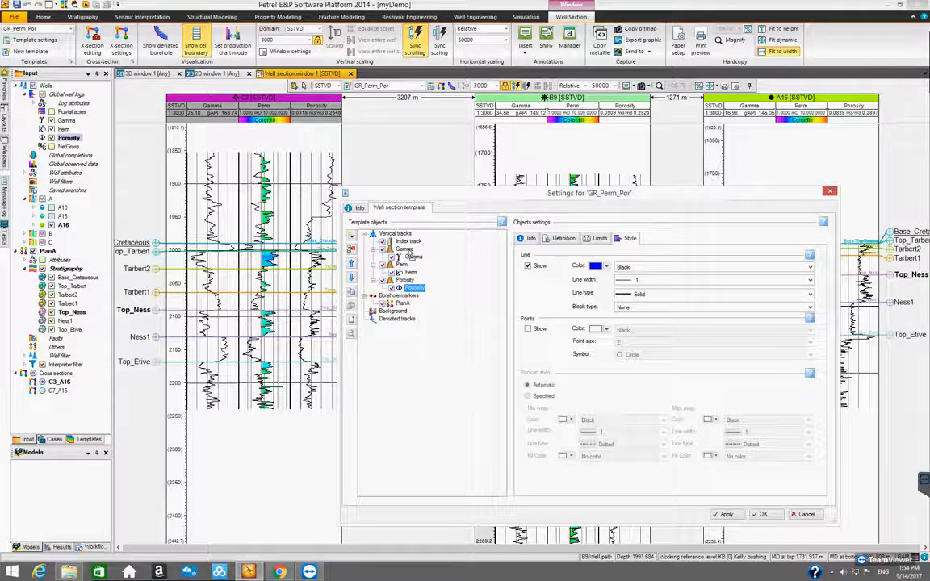
# - Move the Porosity curve into the Gamma track and place the Gamma curve above it
pyautogui.moveTo(414, 289); pyautogui.dragTo(409, 251)
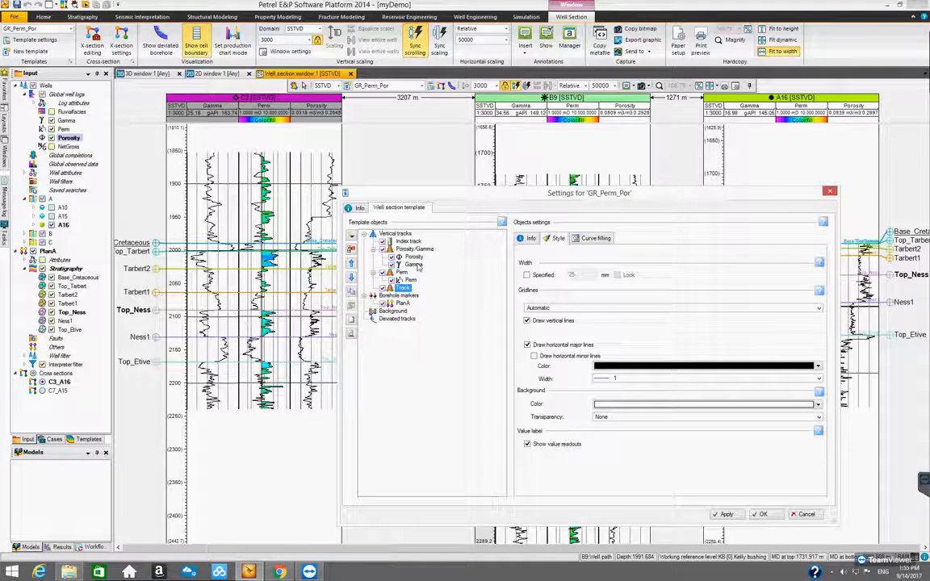
pyautogui.click(418, 266)
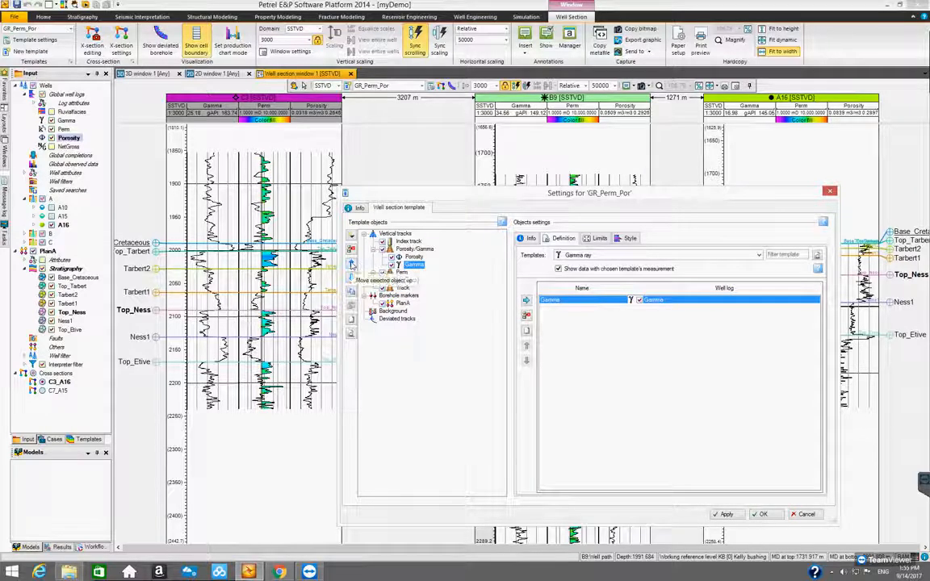
pyautogui.click(352, 266)
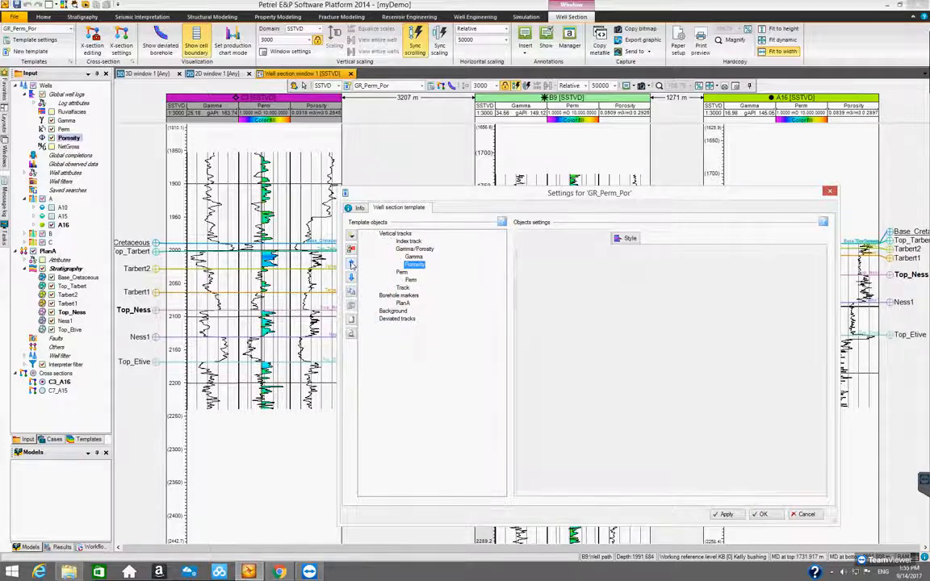
pyautogui.click(351, 264)
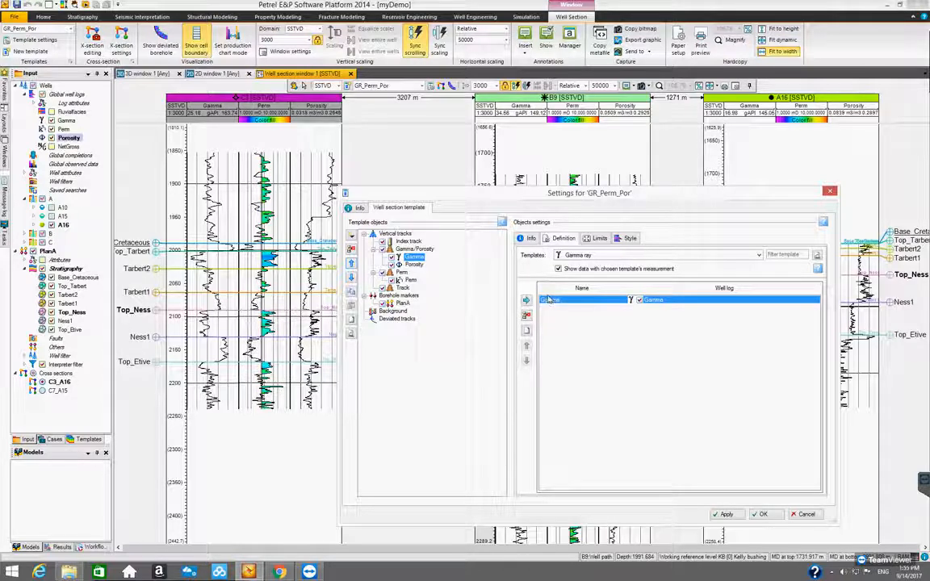
# - Apply the combined Gamma/Porosity track to the well section and move the settings dialog clear of the first well's logs
pyautogui.click(414, 266)
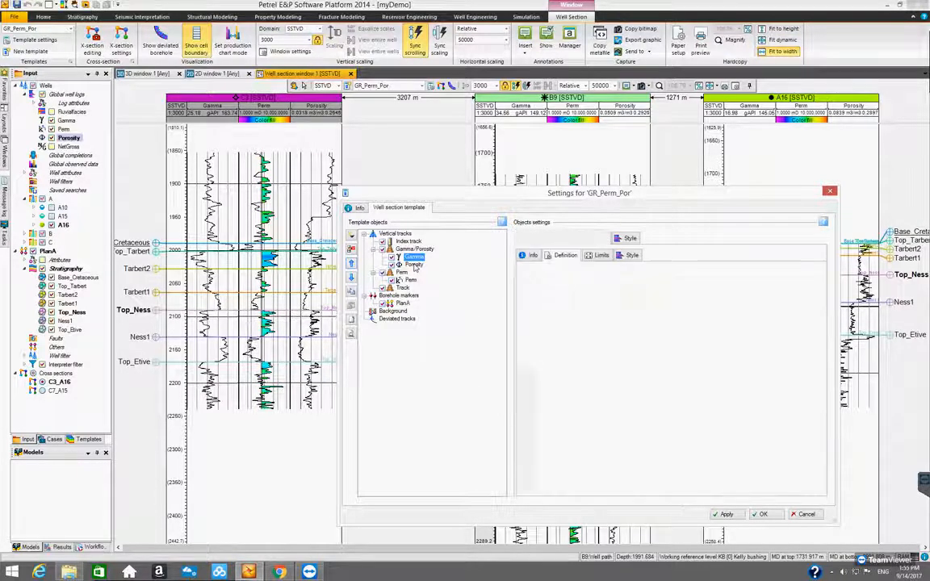
pyautogui.click(415, 258)
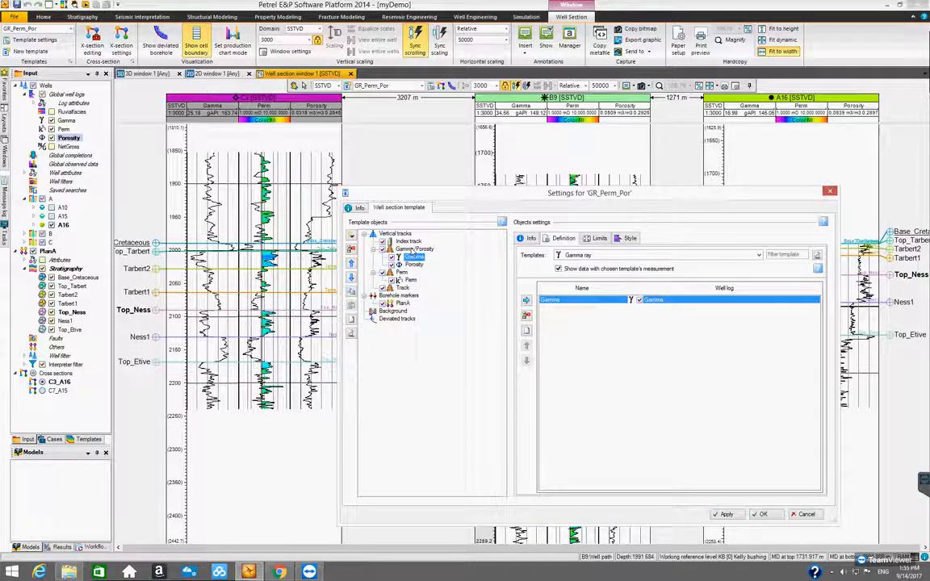
pyautogui.click(415, 251)
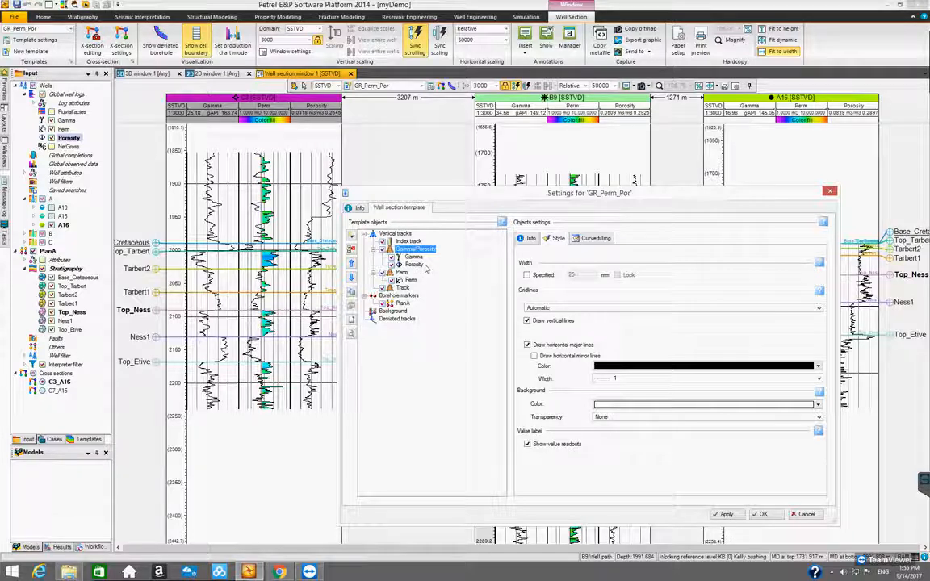
pyautogui.click(582, 243)
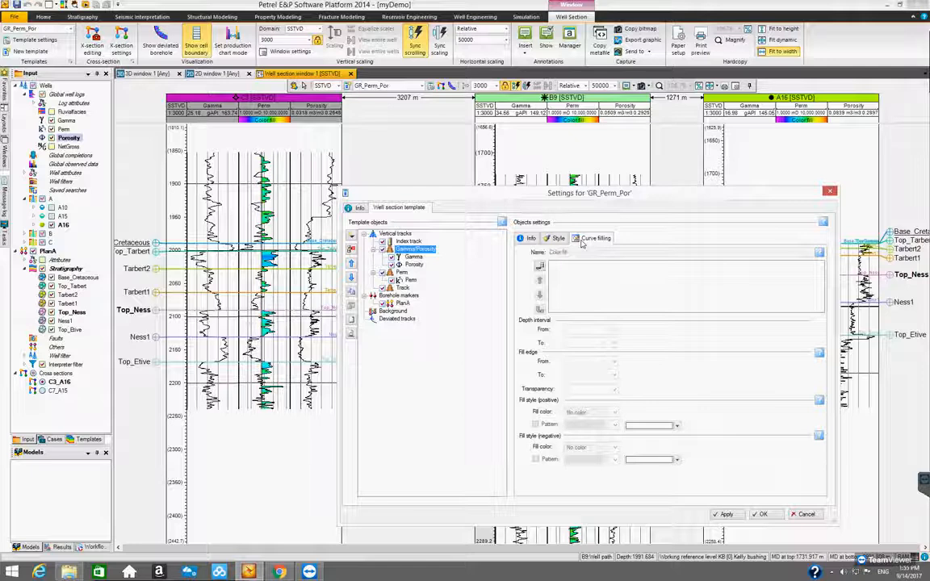
pyautogui.click(721, 514)
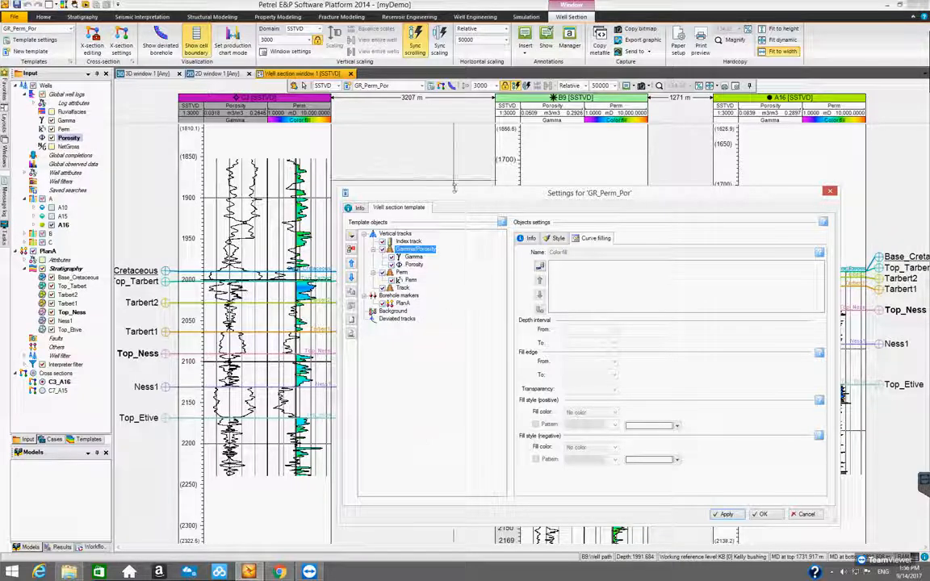
pyautogui.moveTo(472, 189); pyautogui.dragTo(514, 167)
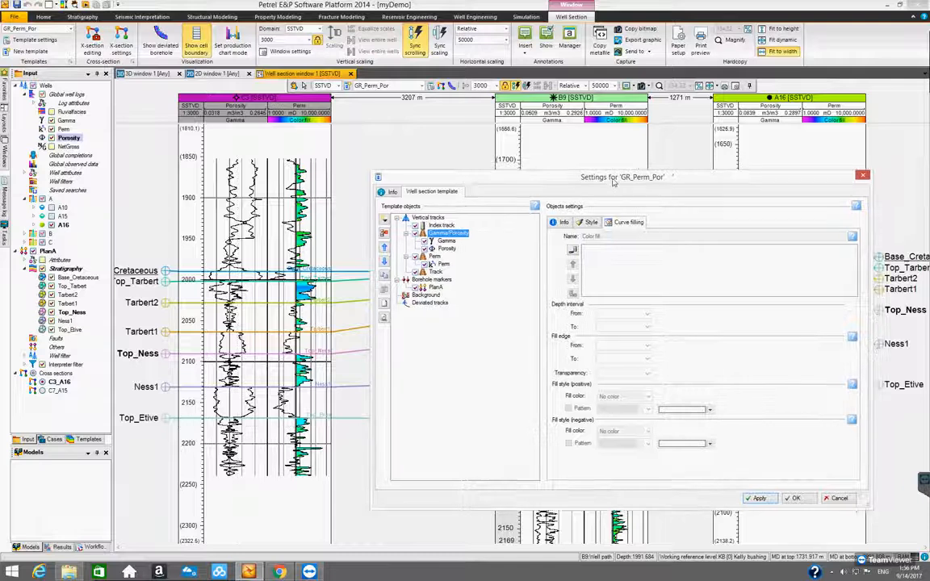
pyautogui.moveTo(622, 174); pyautogui.dragTo(732, 226)
pyautogui.moveTo(670, 177); pyautogui.dragTo(634, 162)
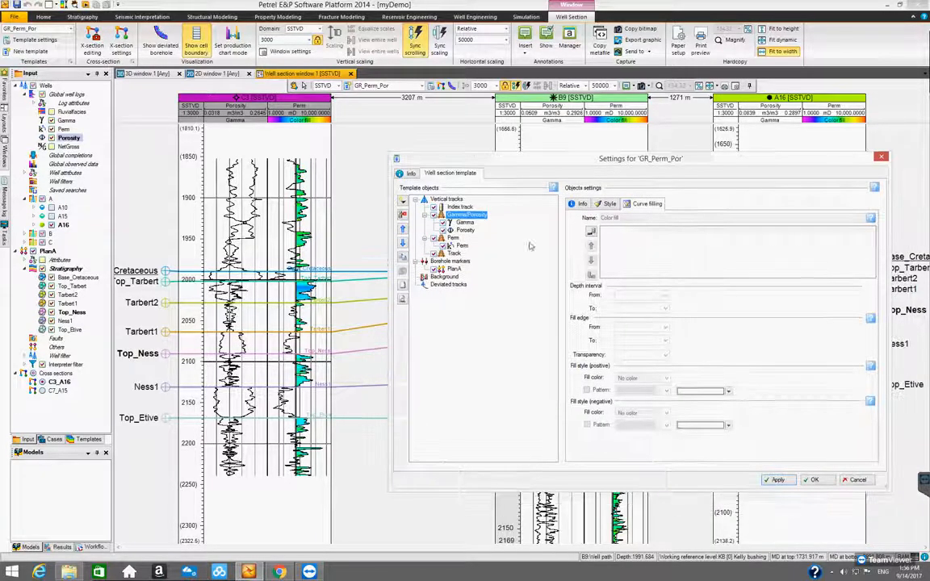
# - Set the Gamma curve's line width to 3 and apply the style to the well section
pyautogui.click(466, 223)
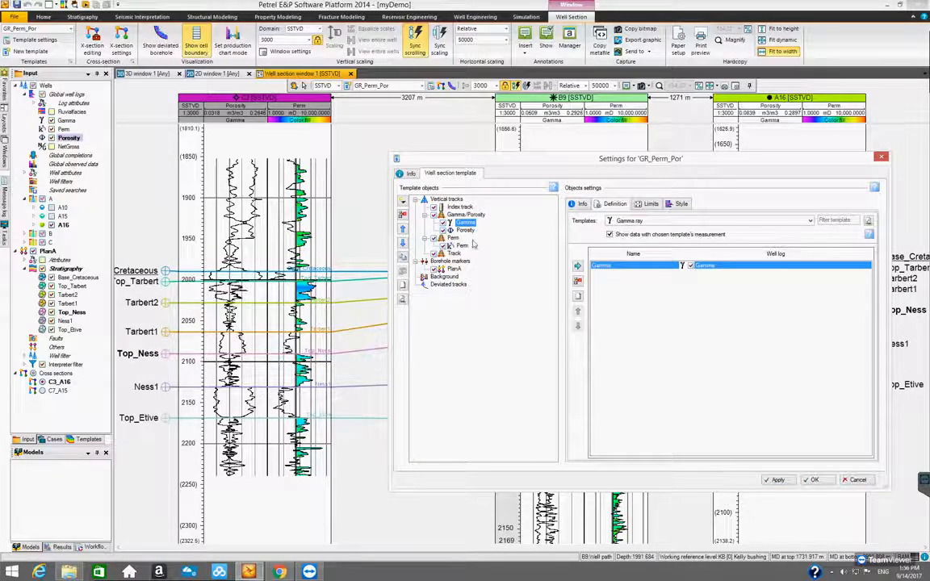
pyautogui.click(683, 204)
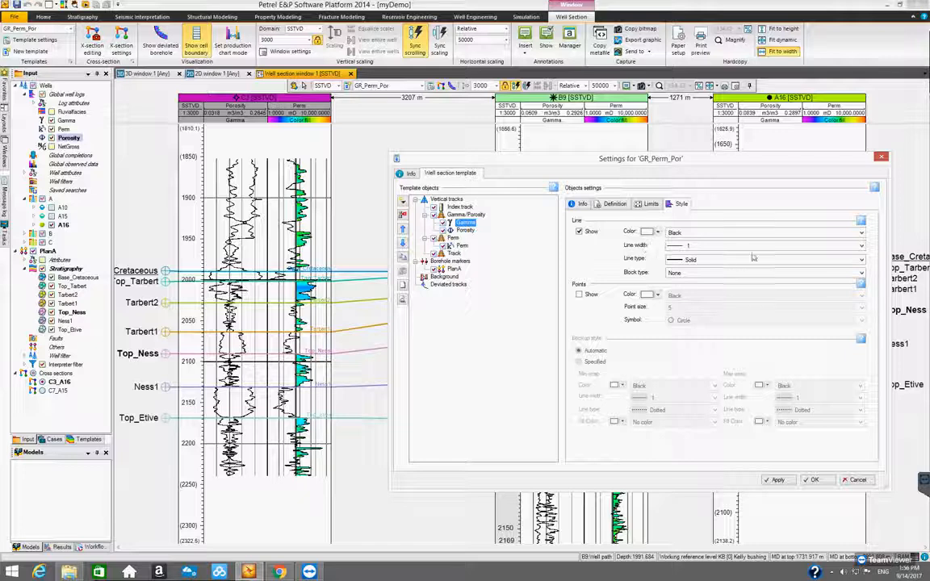
pyautogui.click(862, 245)
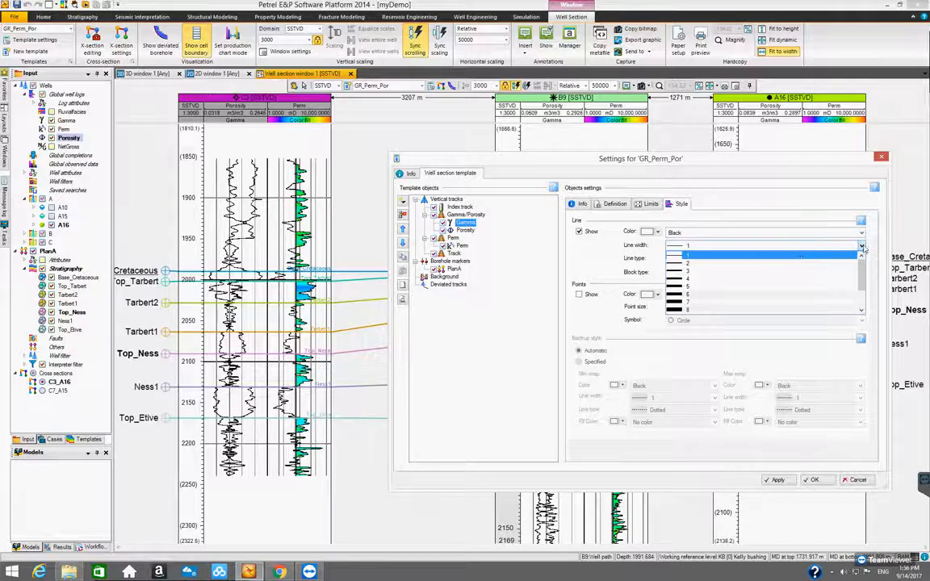
pyautogui.click(749, 275)
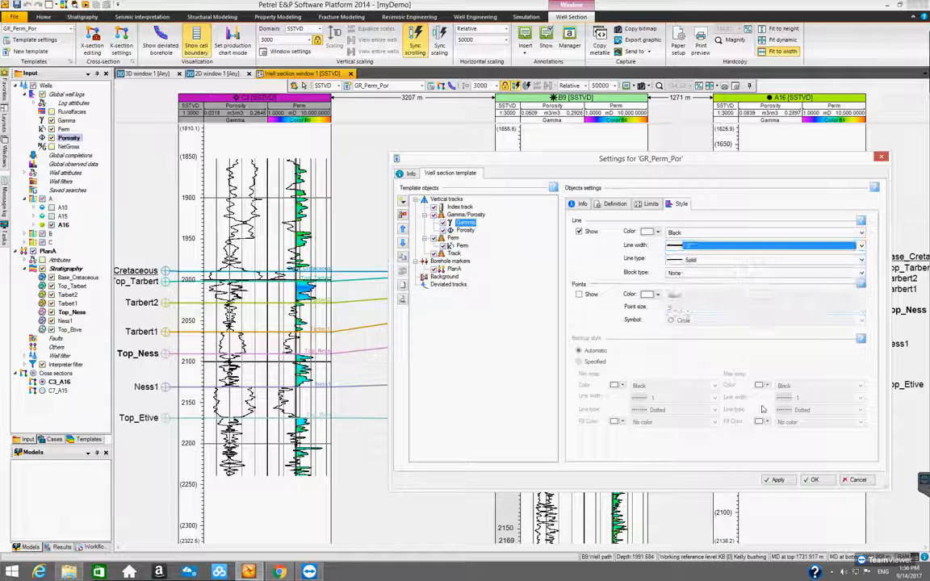
pyautogui.click(777, 480)
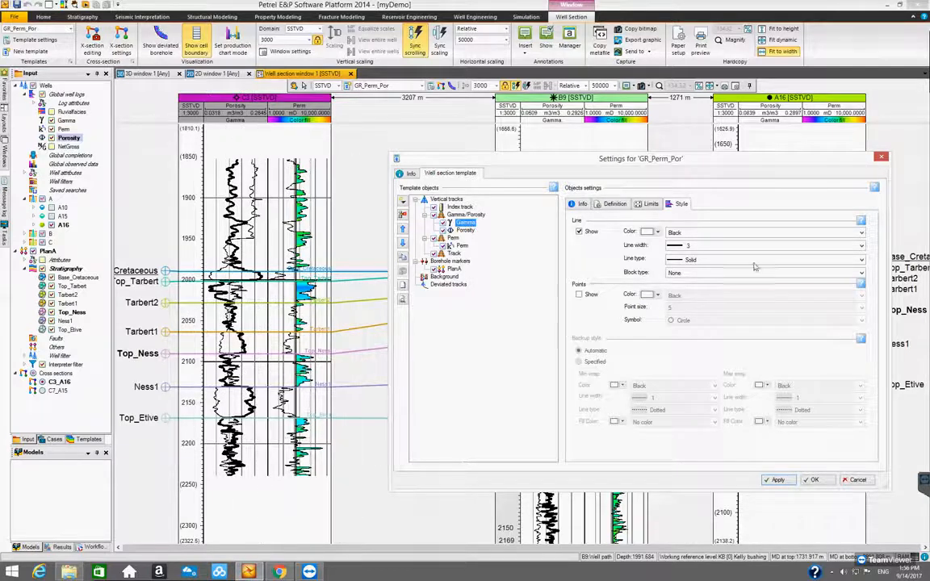
# - Set the Gamma curve's line width to 1
pyautogui.click(777, 245)
pyautogui.scroll(1, 759, 292)
pyautogui.click(746, 260)
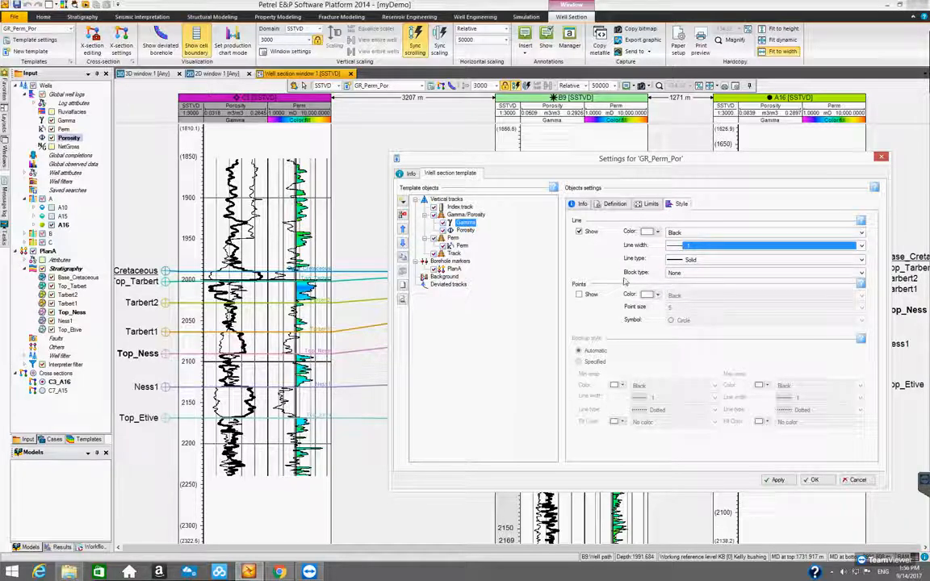
# - Try the Start block type on the Gamma curve, apply it, and return the block type to None
pyautogui.click(862, 265)
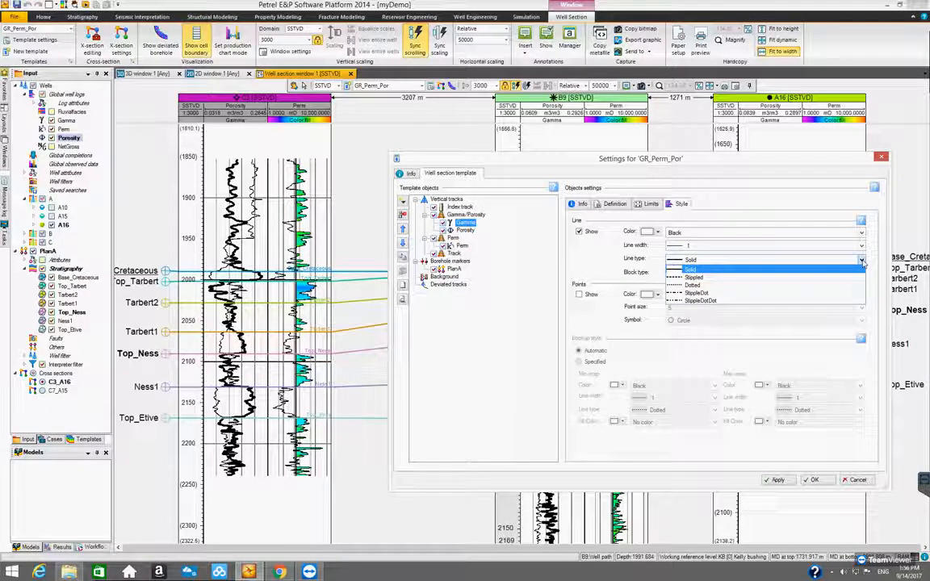
pyautogui.click(863, 264)
pyautogui.click(862, 275)
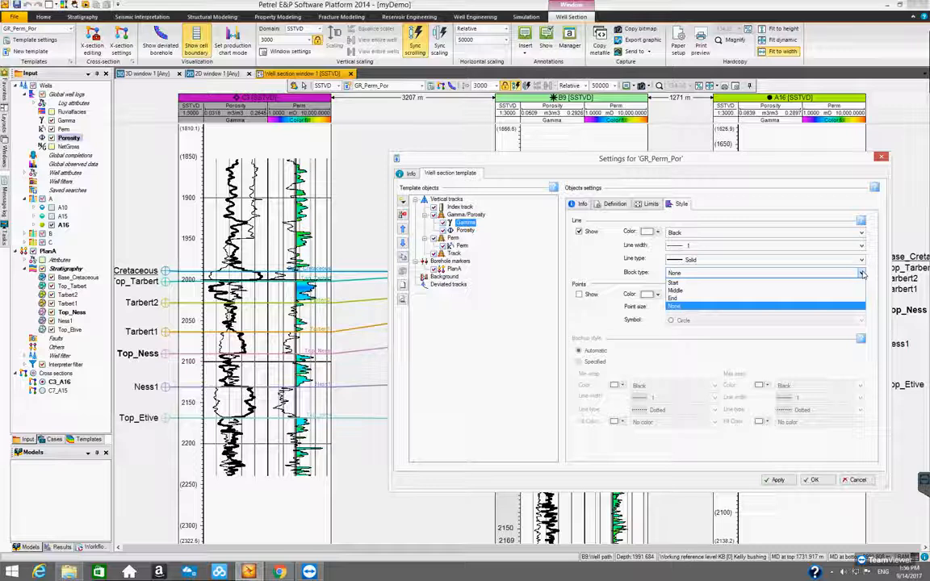
pyautogui.click(805, 283)
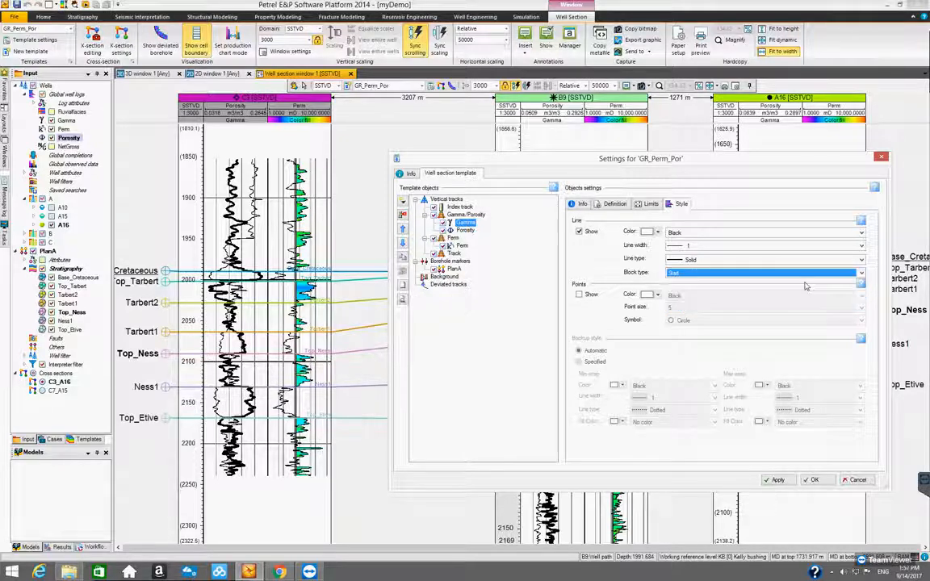
pyautogui.click(791, 481)
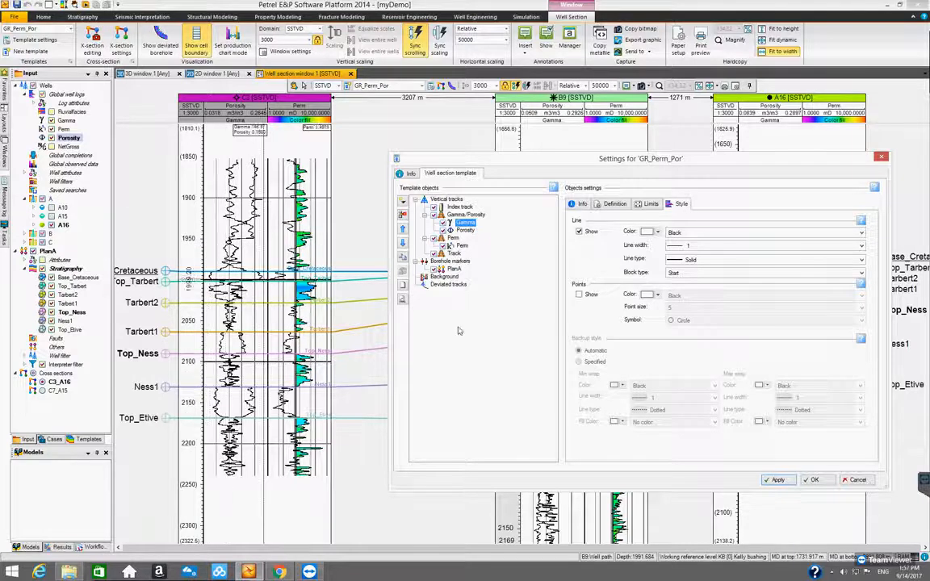
pyautogui.click(860, 274)
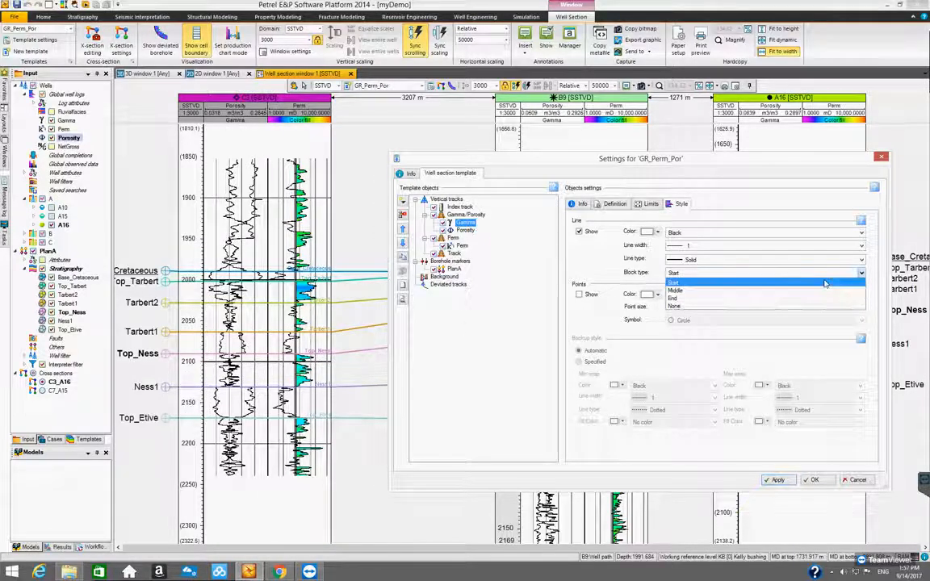
pyautogui.click(780, 307)
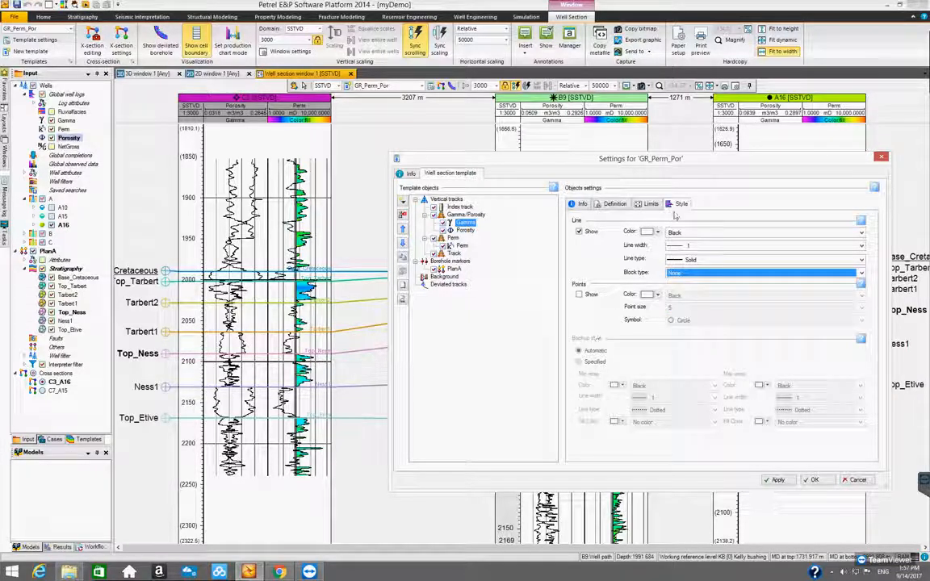
# - Add a new color fill to the curve filling list of the Gamma/Porosity track
pyautogui.click(467, 214)
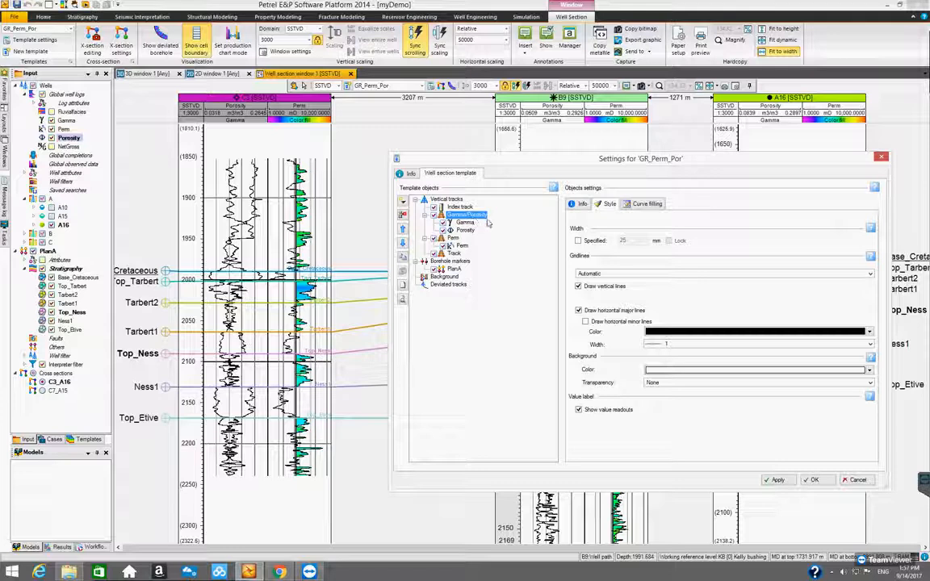
pyautogui.click(642, 204)
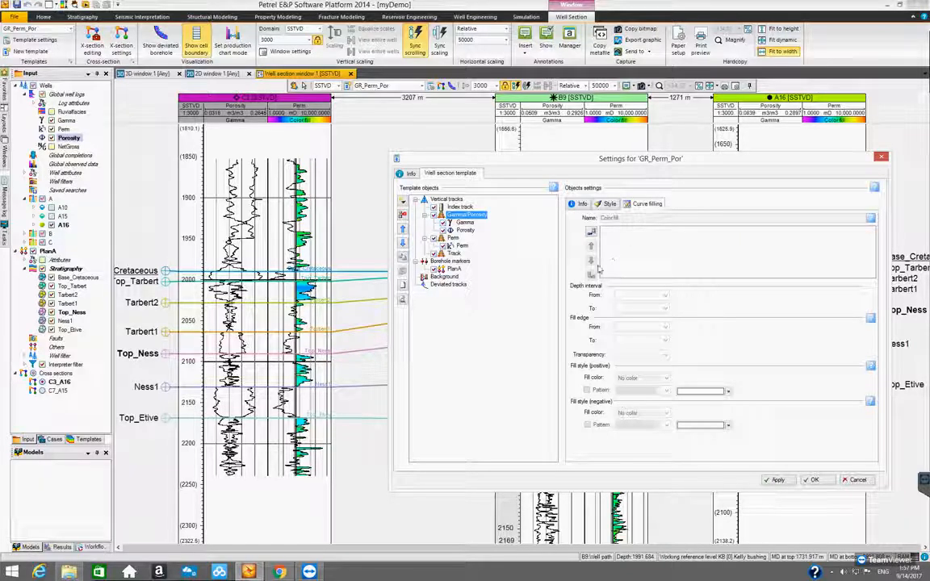
pyautogui.click(591, 232)
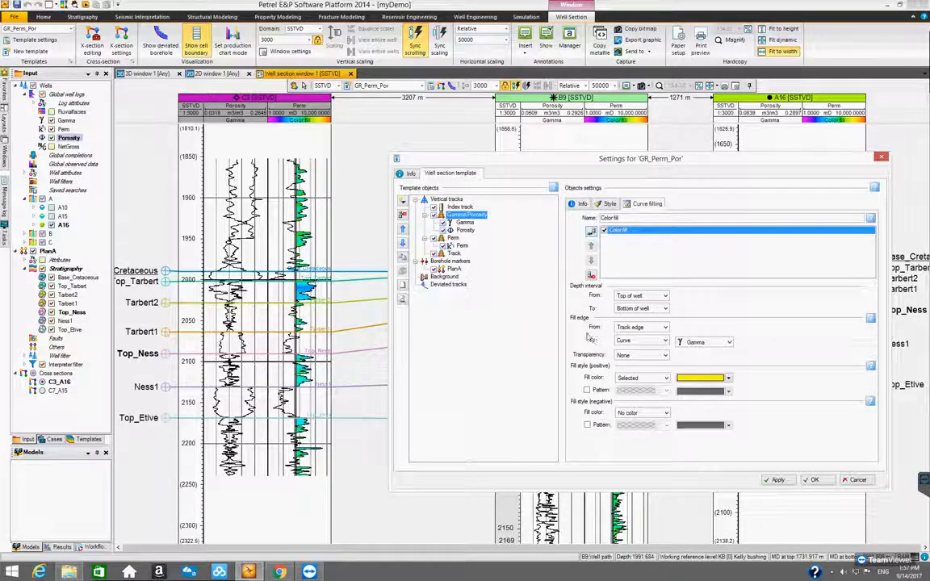
# - Make the color fill start from the Porosity curve instead of the track edge
pyautogui.click(666, 328)
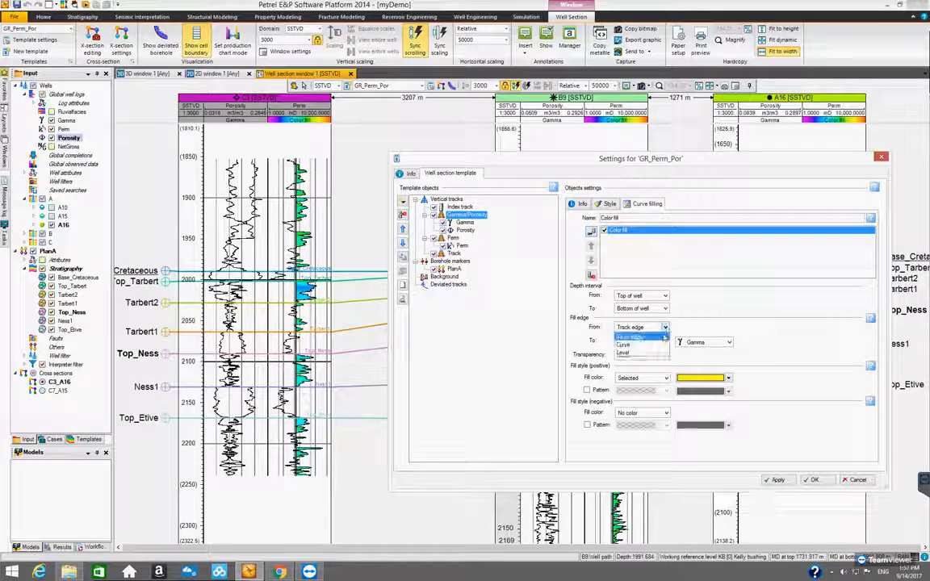
pyautogui.click(659, 346)
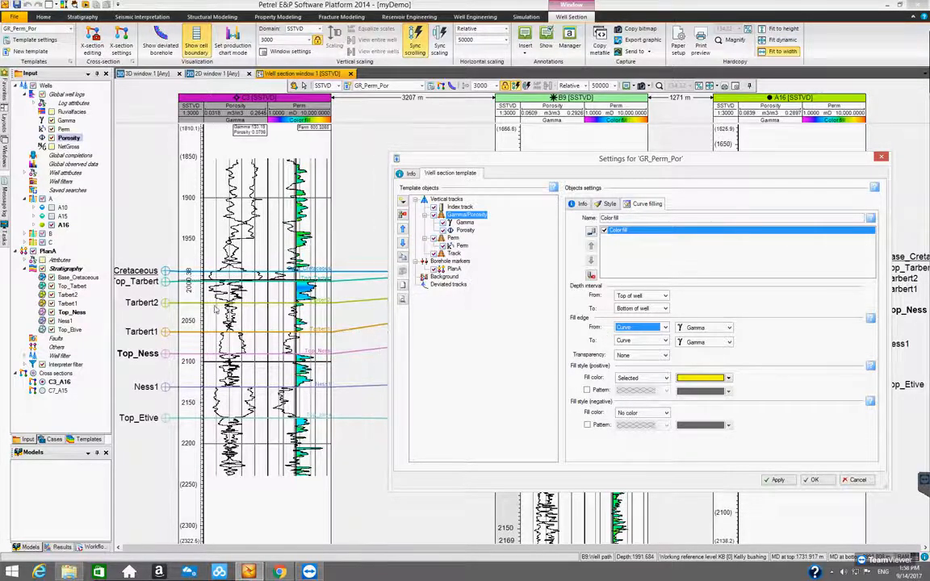
pyautogui.click(729, 329)
pyautogui.click(722, 346)
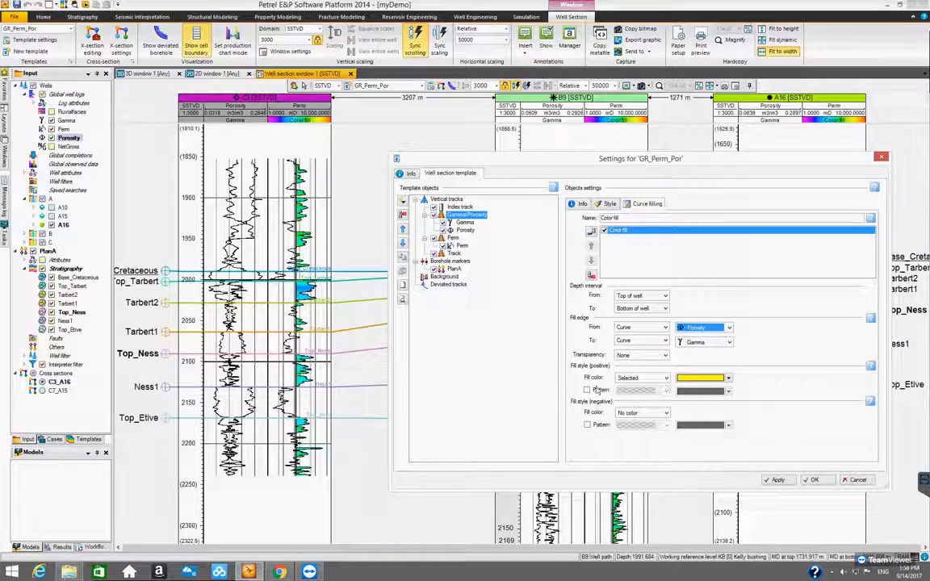
# - Try two dark gray shades as the positive fill color of the Gamma/Porosity color fill
pyautogui.click(728, 379)
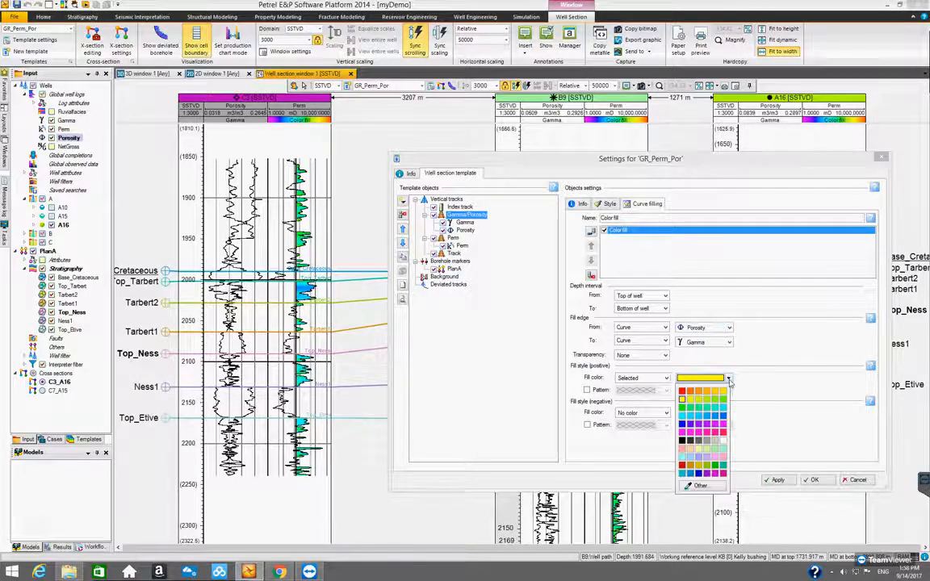
pyautogui.click(692, 447)
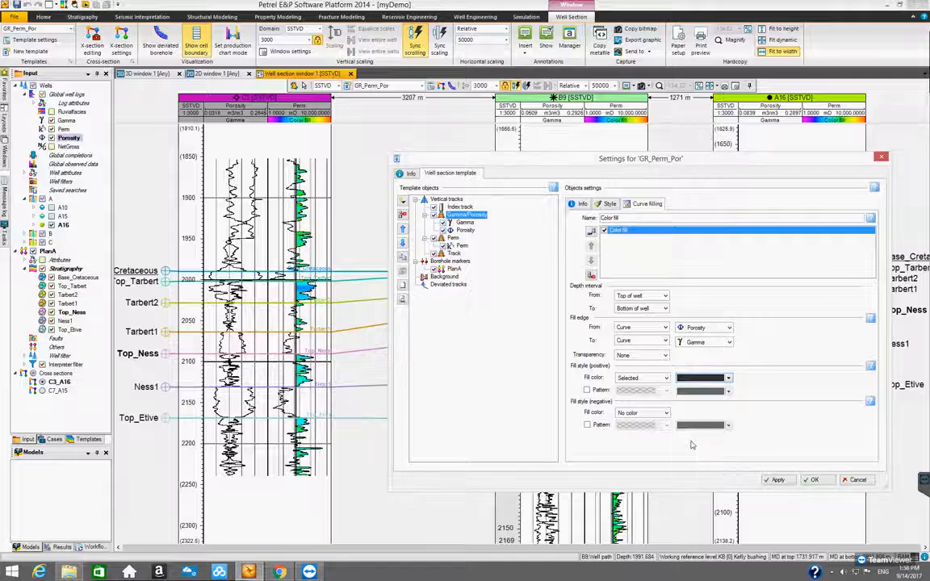
pyautogui.click(729, 379)
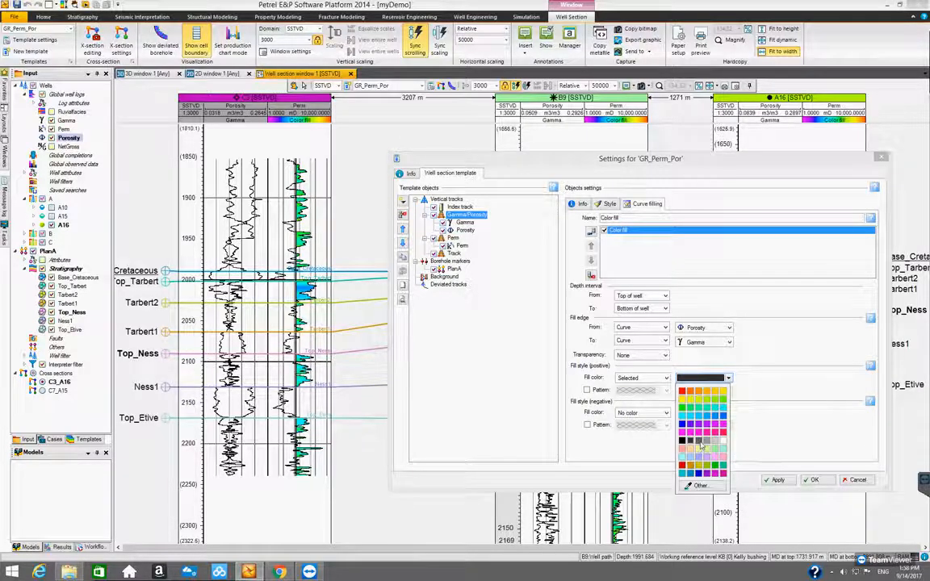
pyautogui.click(701, 446)
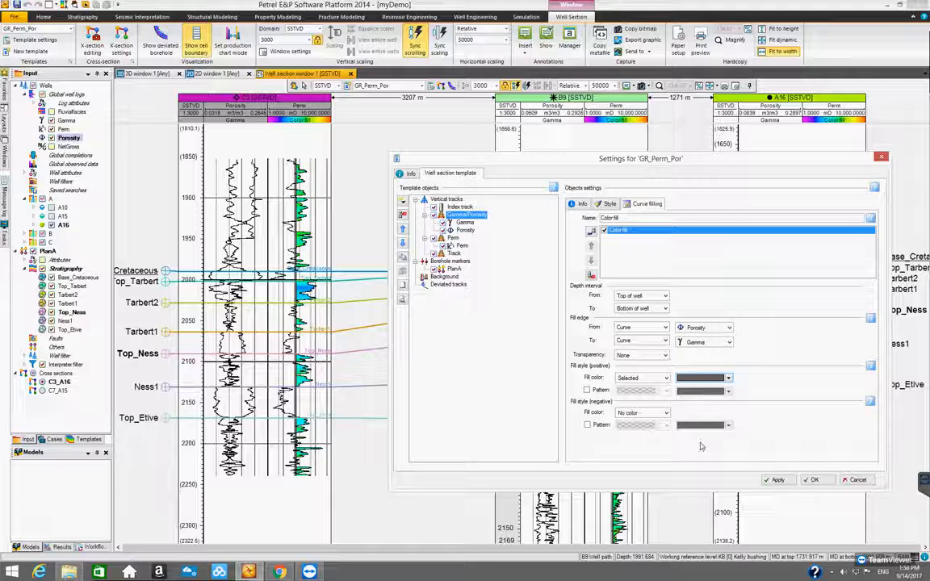
# - Enable a pattern for the positive fill style, choosing the dashed-line pattern in black
pyautogui.click(587, 390)
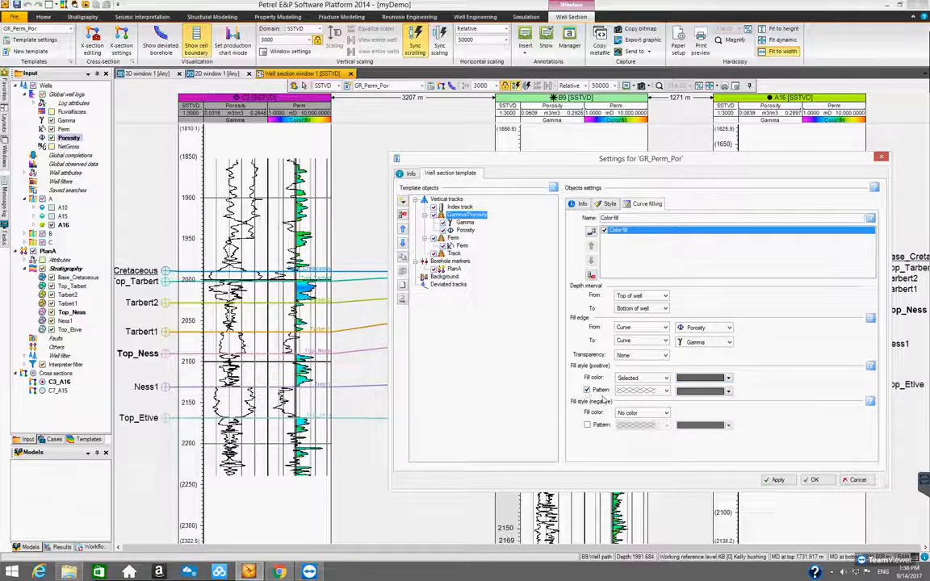
pyautogui.click(666, 391)
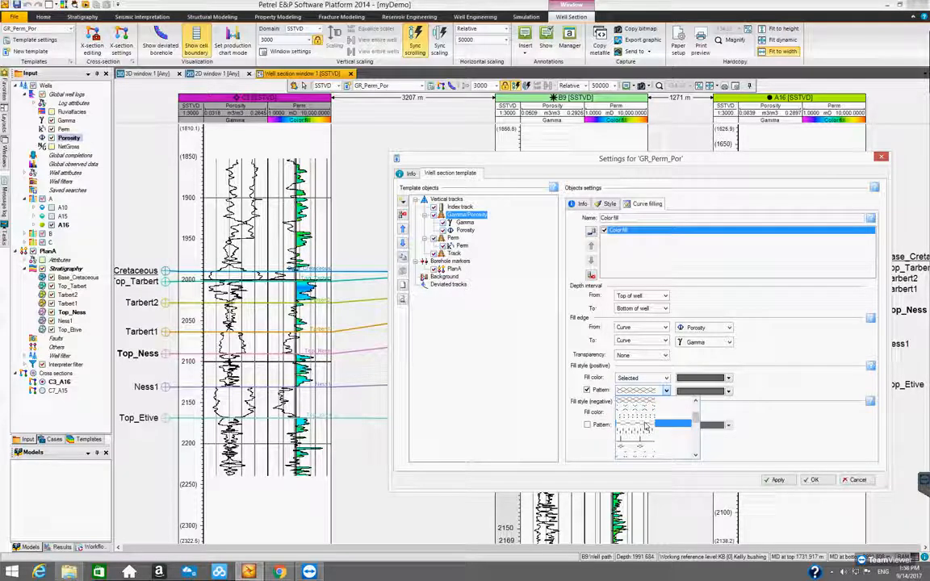
pyautogui.click(646, 426)
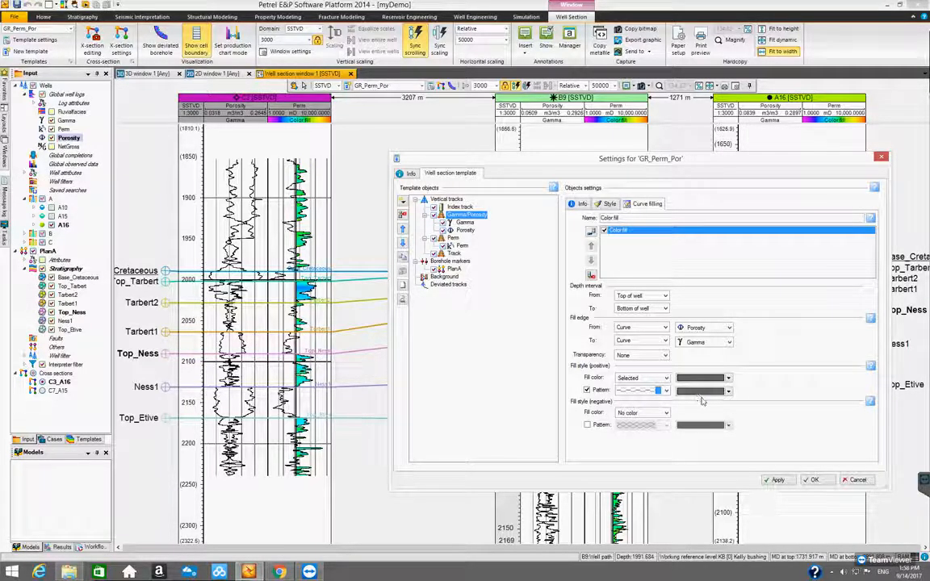
pyautogui.click(727, 392)
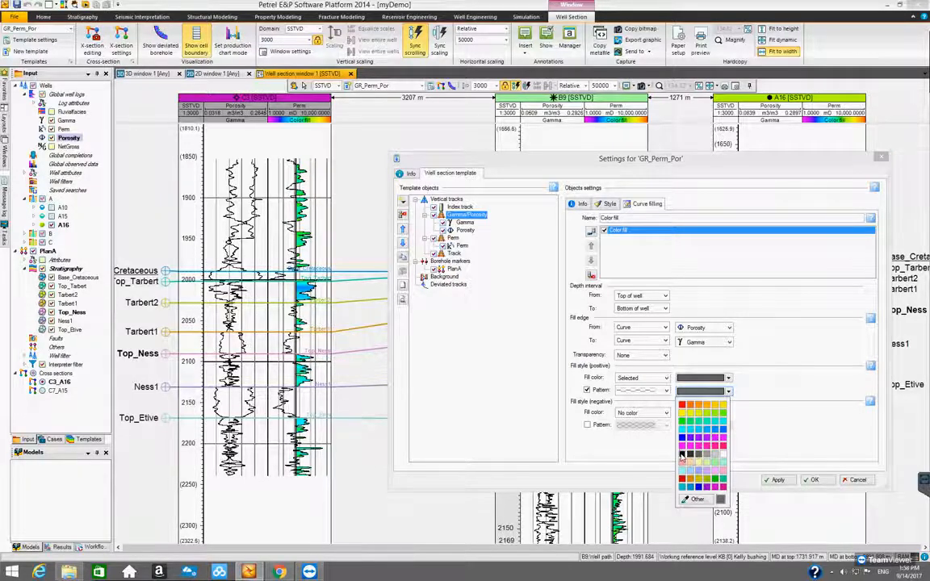
pyautogui.click(682, 455)
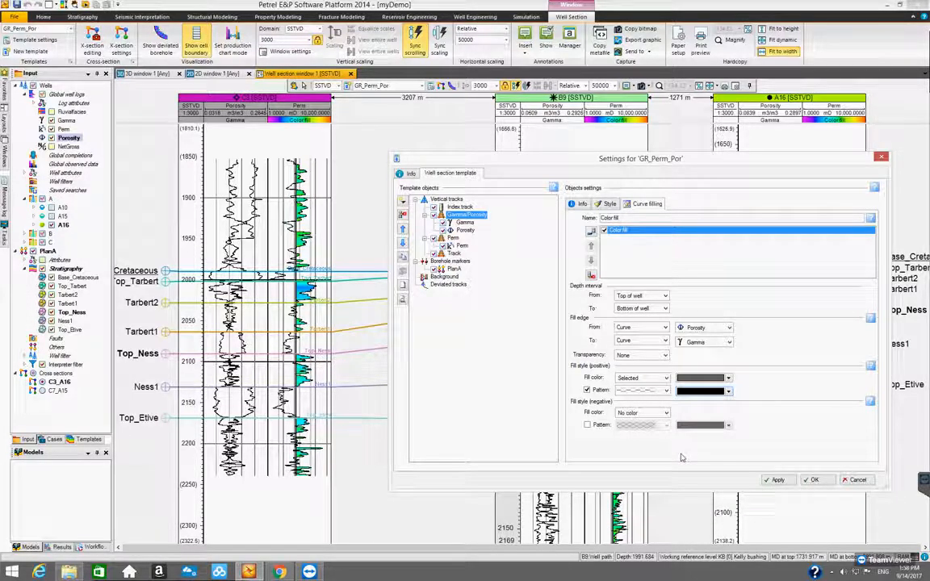
# - Set the positive fill color to a medium gray and apply the template changes
pyautogui.click(728, 377)
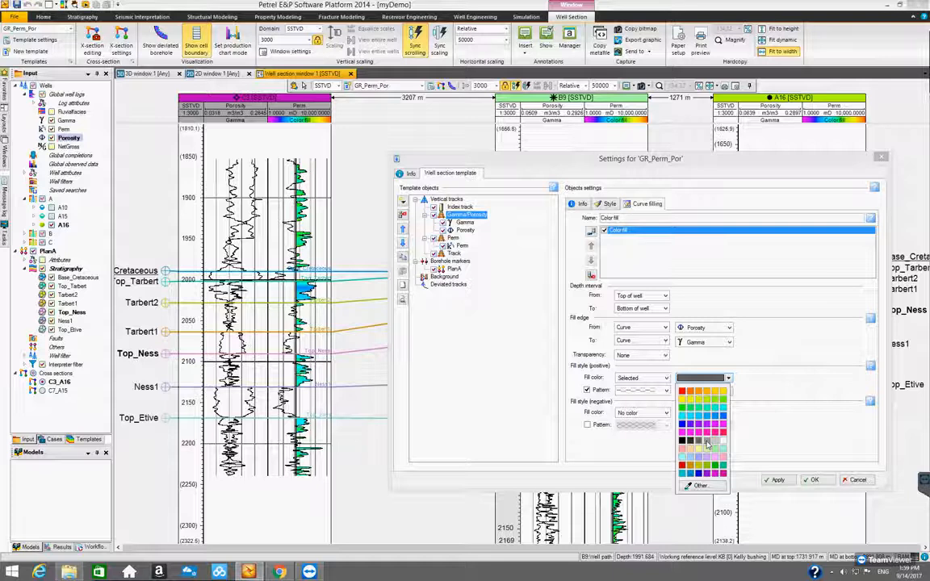
pyautogui.click(707, 444)
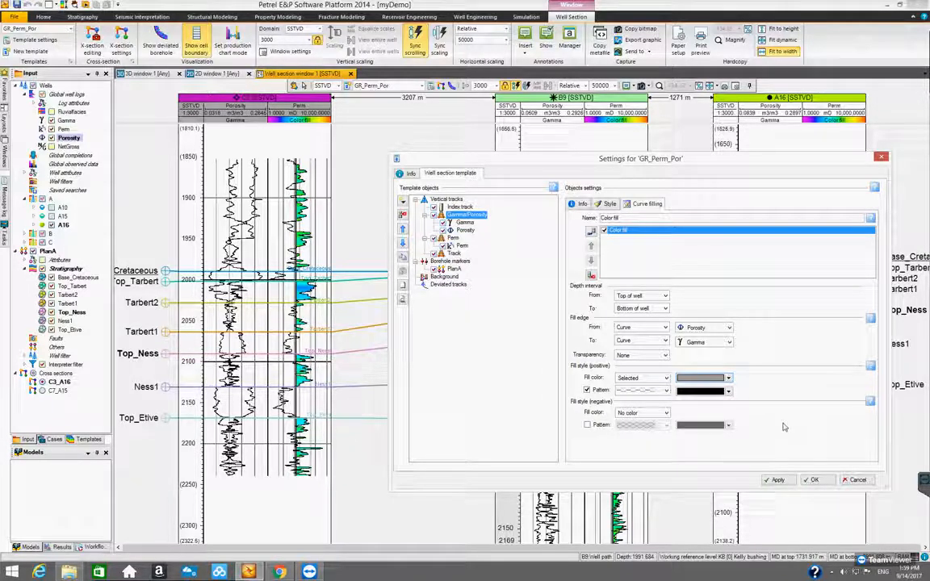
pyautogui.click(775, 480)
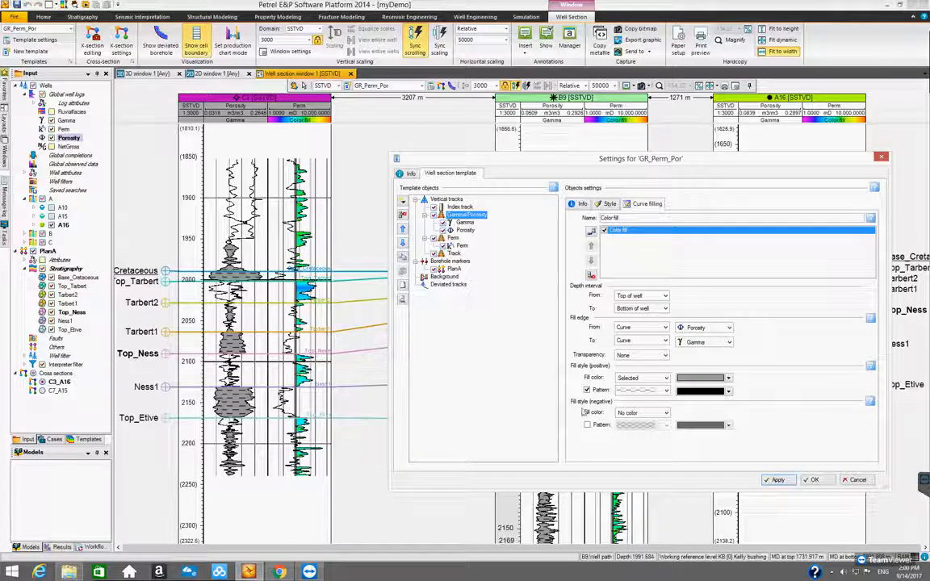
# - Set the negative fill style to a selected color and choose yellow
pyautogui.click(667, 413)
pyautogui.click(629, 431)
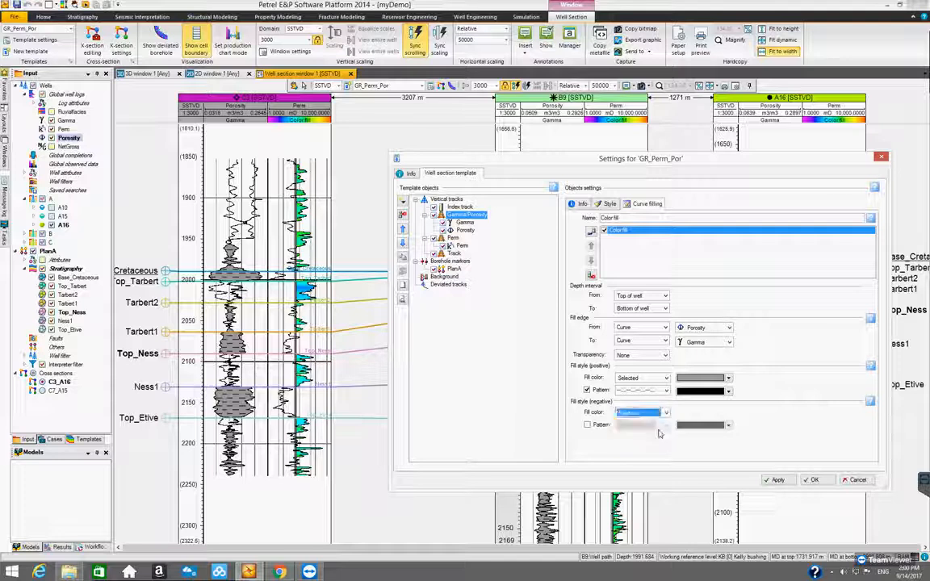
pyautogui.click(728, 414)
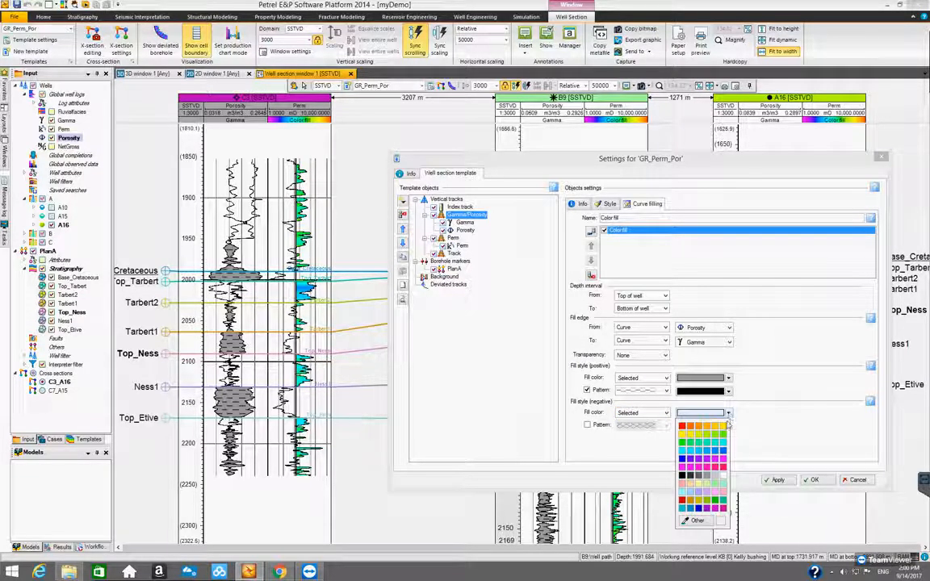
pyautogui.click(714, 427)
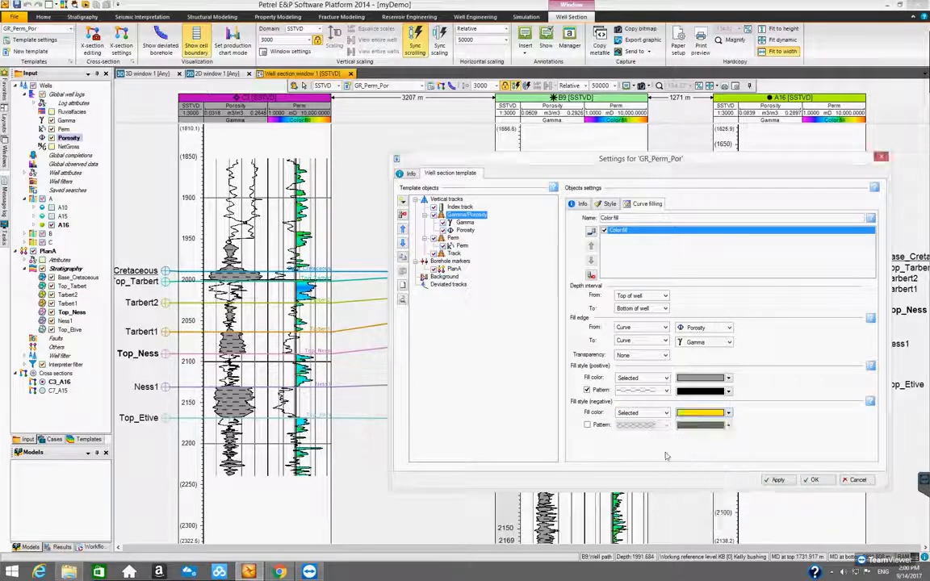
# - Enable a dotted pattern in black for the negative fill style and apply the template changes
pyautogui.click(587, 426)
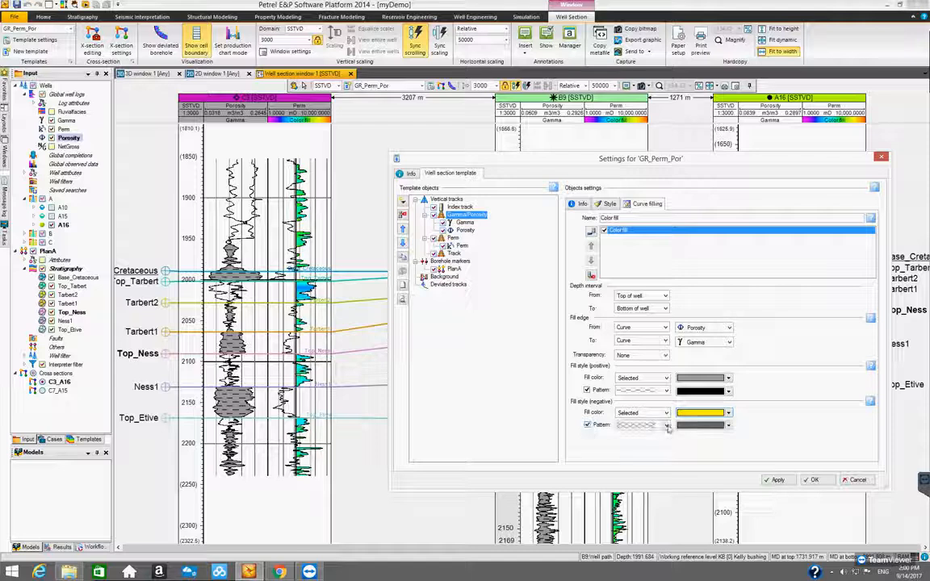
pyautogui.click(666, 426)
pyautogui.click(658, 449)
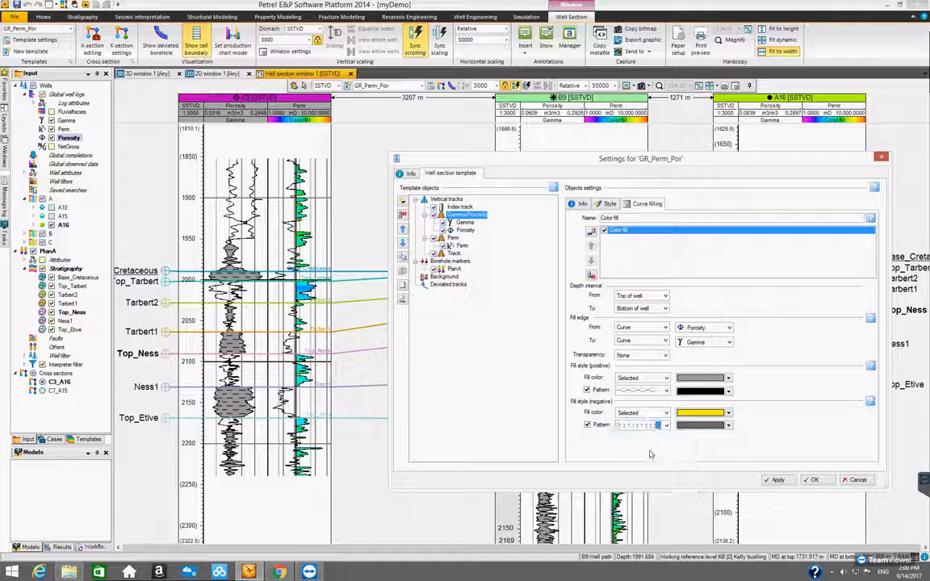
pyautogui.click(728, 426)
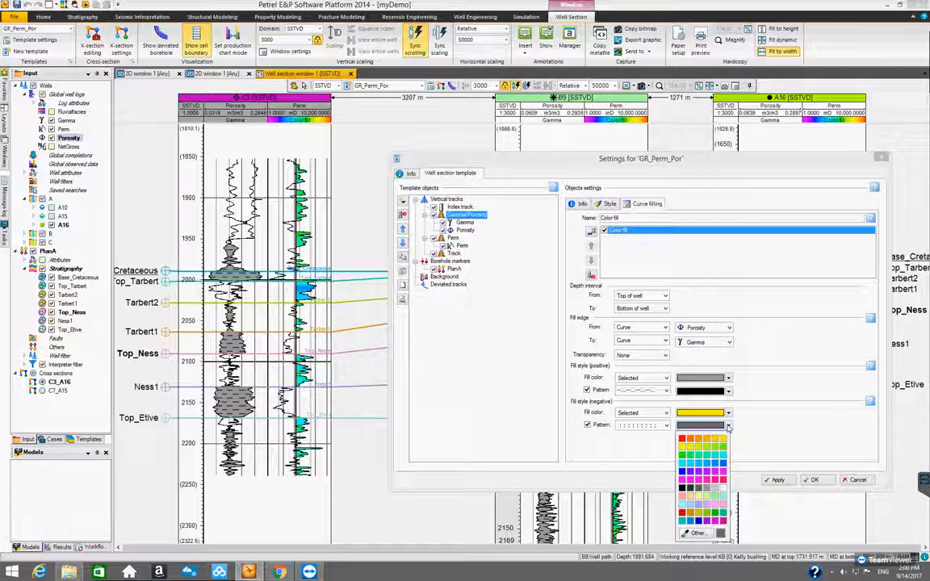
pyautogui.click(682, 488)
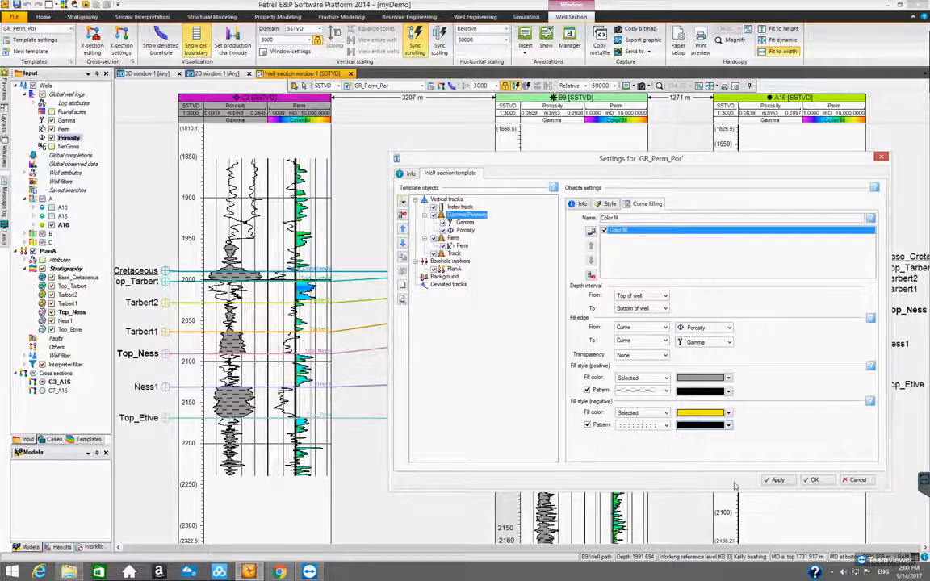
pyautogui.click(779, 481)
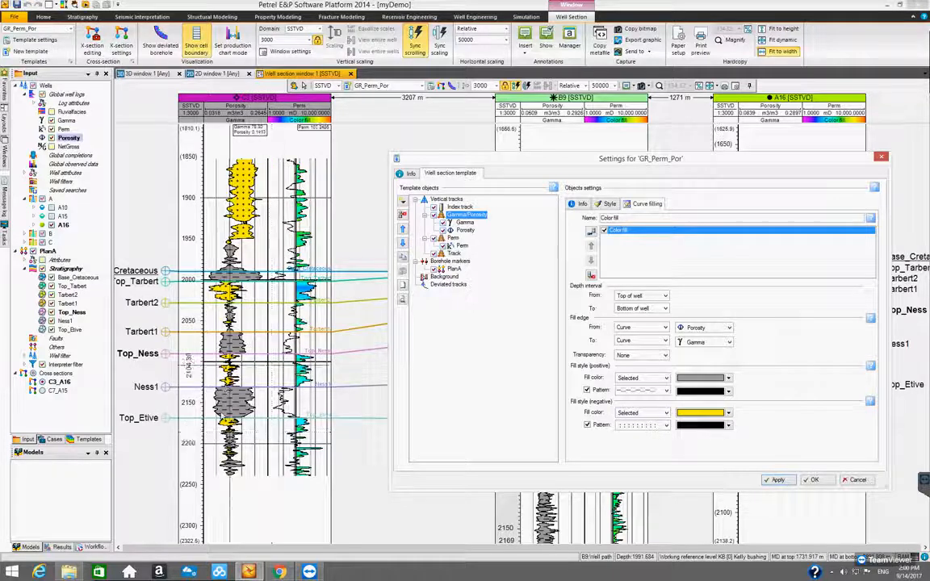
# - Move the settings window aside to examine the curve fills in wells C3, B9 and A16, and close it
pyautogui.moveTo(487, 158); pyautogui.dragTo(227, 177)
pyautogui.moveTo(435, 183); pyautogui.dragTo(364, 193)
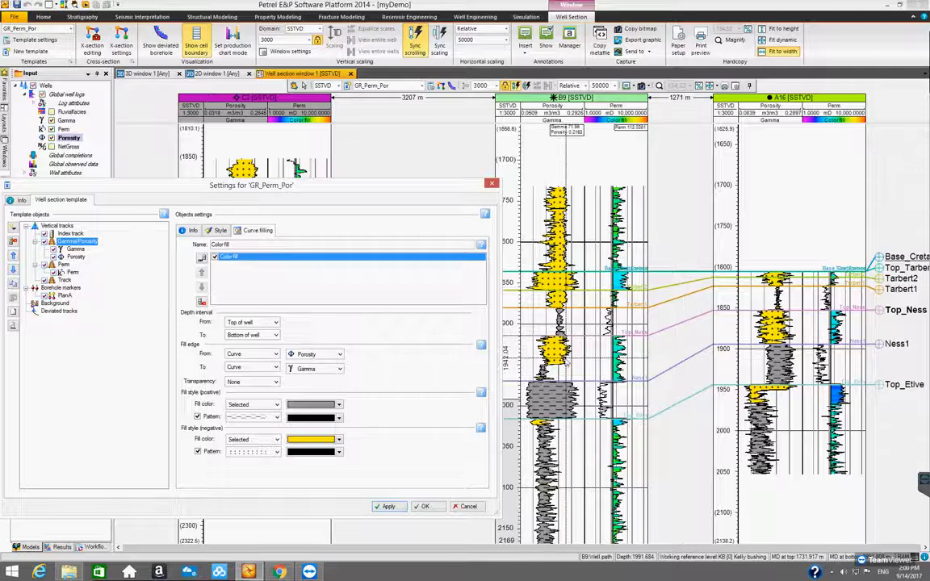
pyautogui.moveTo(498, 310); pyautogui.dragTo(462, 321)
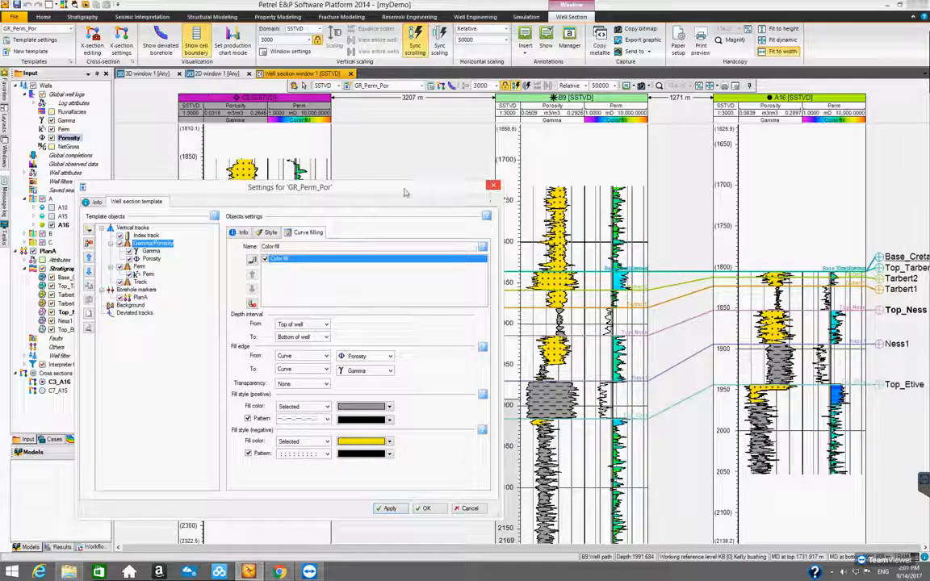
pyautogui.moveTo(370, 196); pyautogui.dragTo(638, 184)
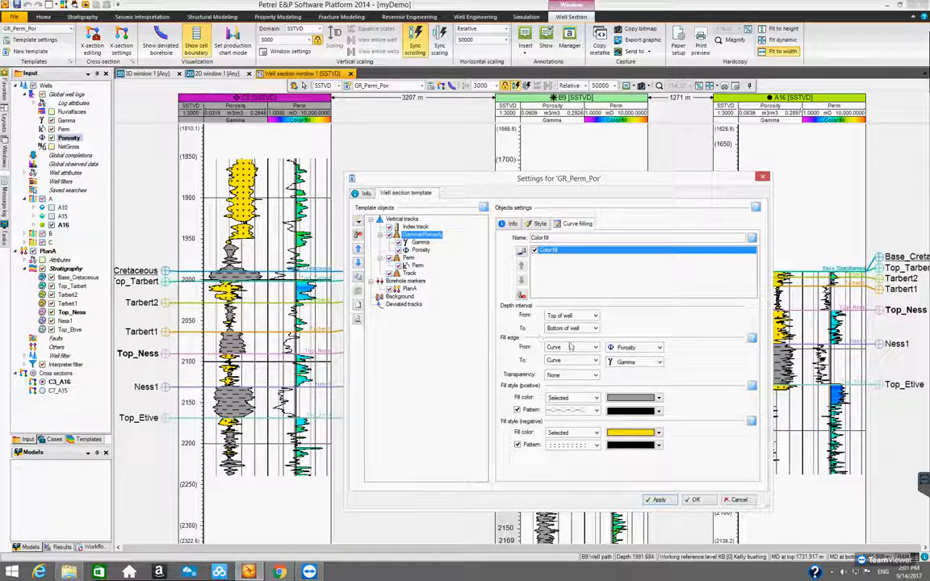
pyautogui.click(764, 178)
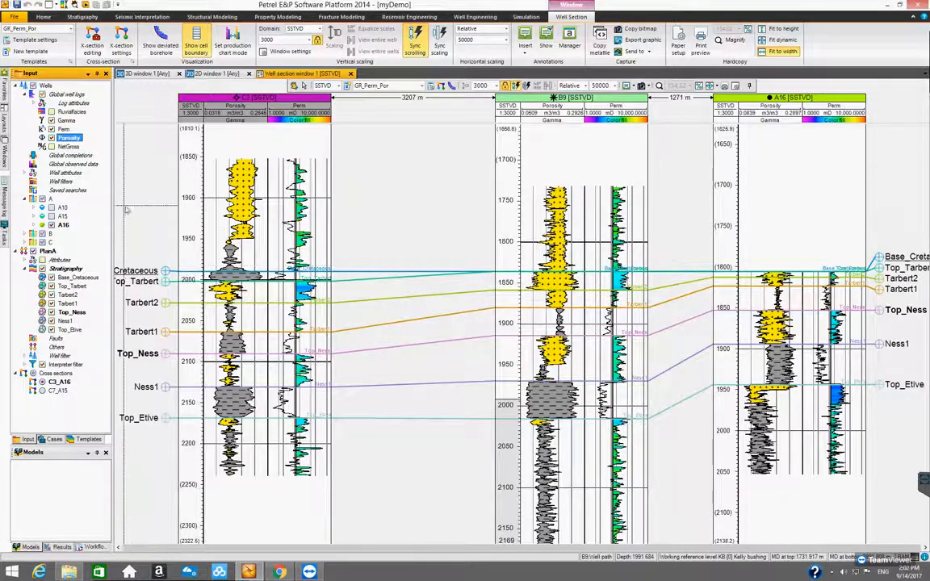
# - Check which vertical tracks of the global template the Porosity log can be added to, without adding it
pyautogui.rightClick(70, 139)
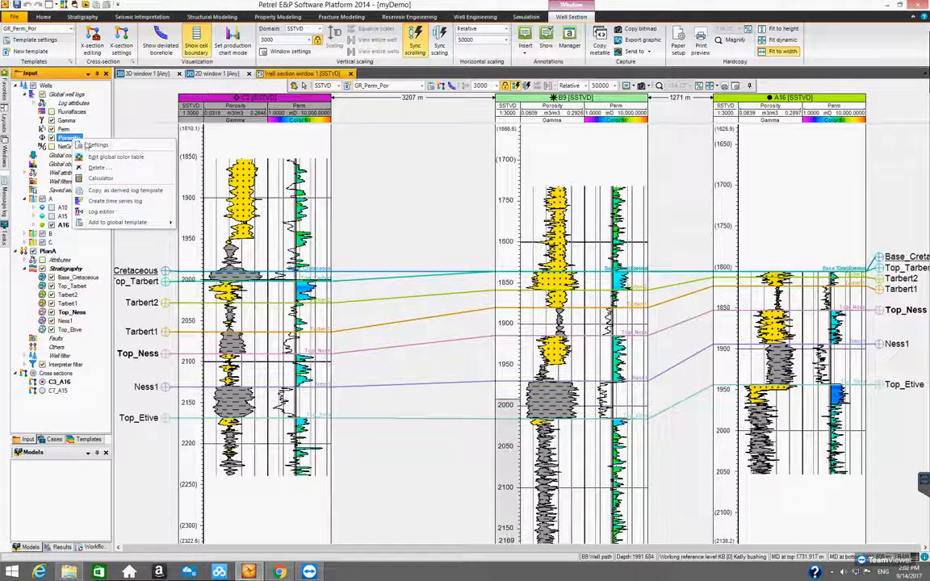
pyautogui.moveTo(119, 229)
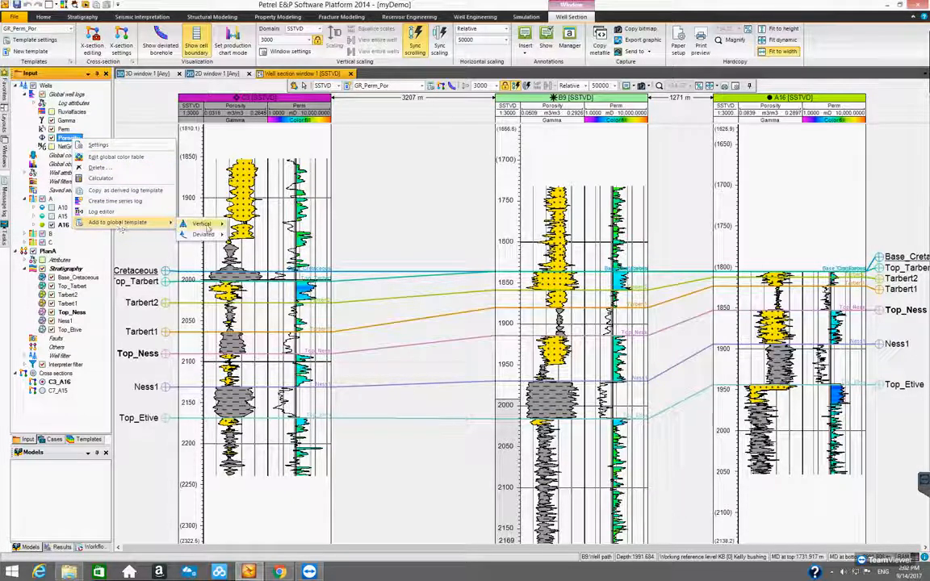
pyautogui.moveTo(204, 226)
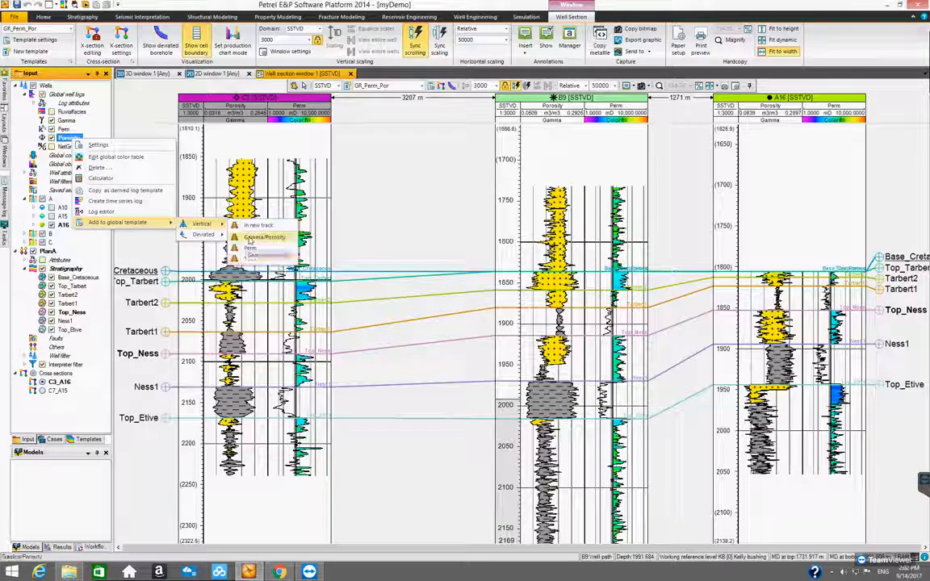
pyautogui.click(61, 138)
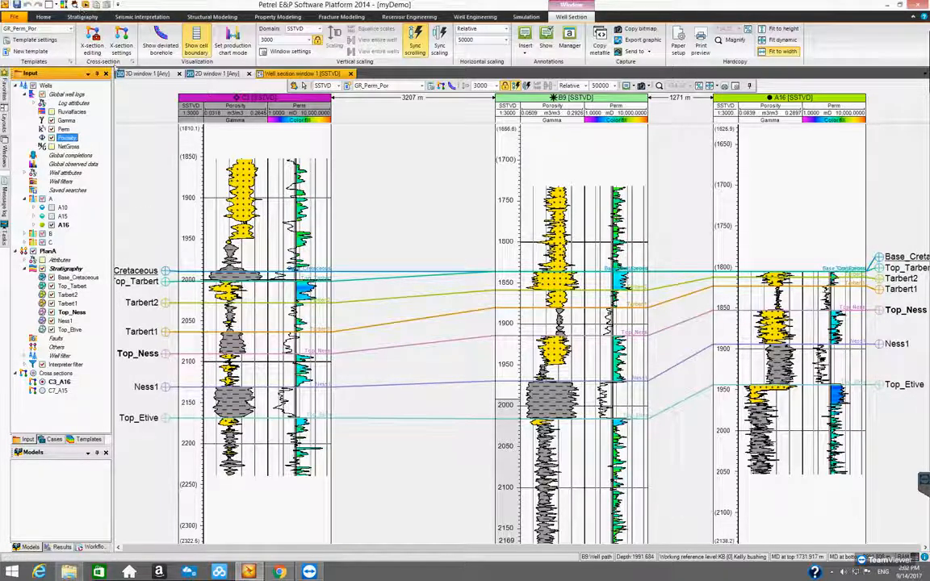
# - Delete the empty track below Perm from the GR_Perm_Por template settings
pyautogui.click(21, 40)
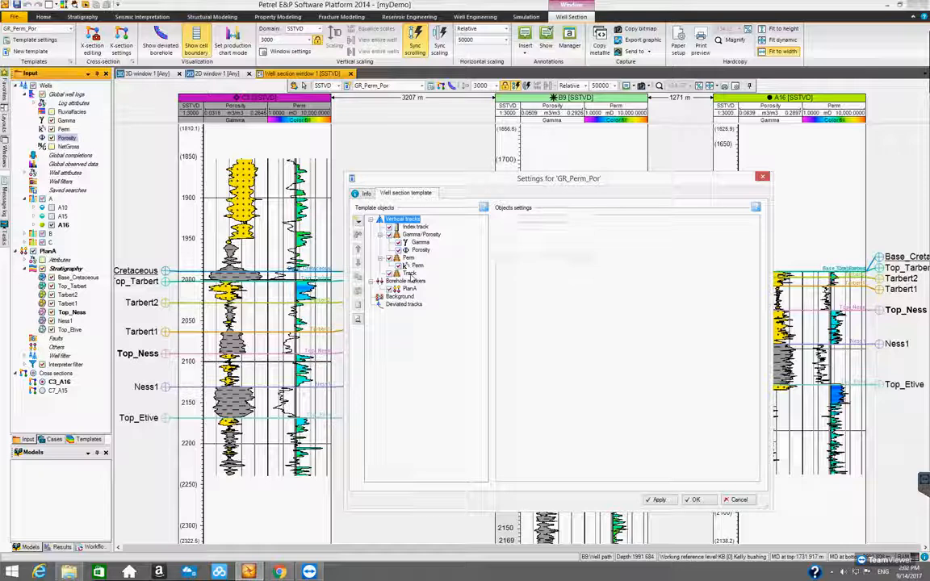
pyautogui.click(410, 274)
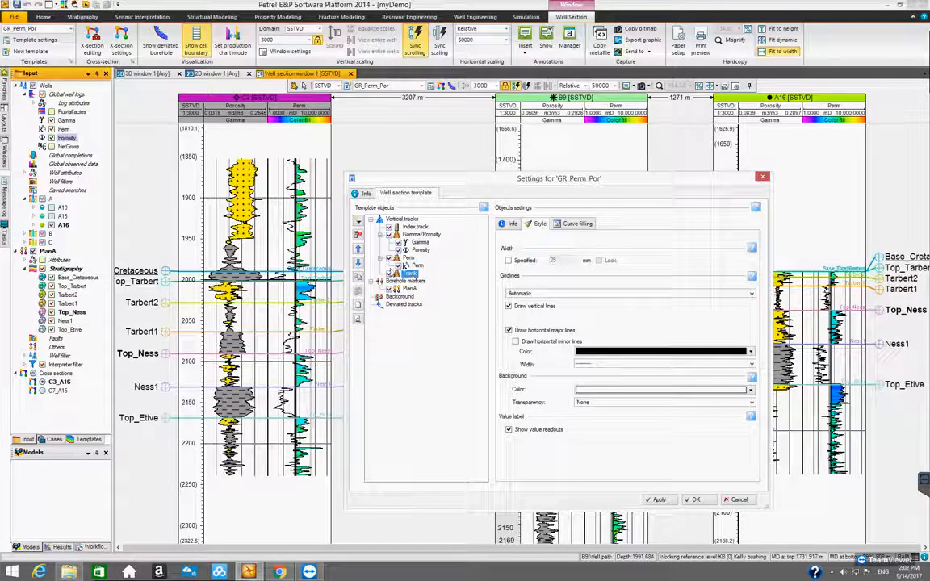
pyautogui.click(358, 235)
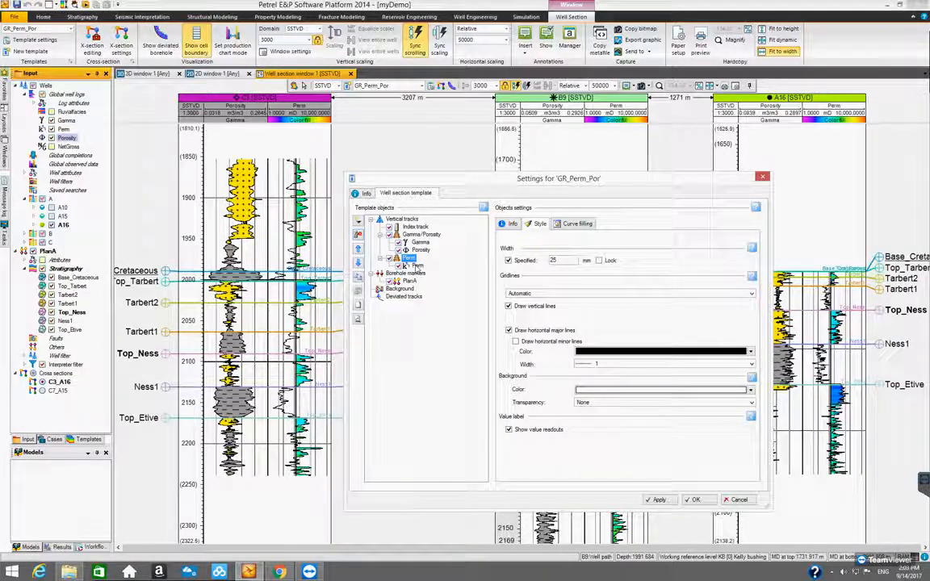
# - Check the vertical track options for adding the NetGross log to the global template, without adding it
pyautogui.click(68, 146)
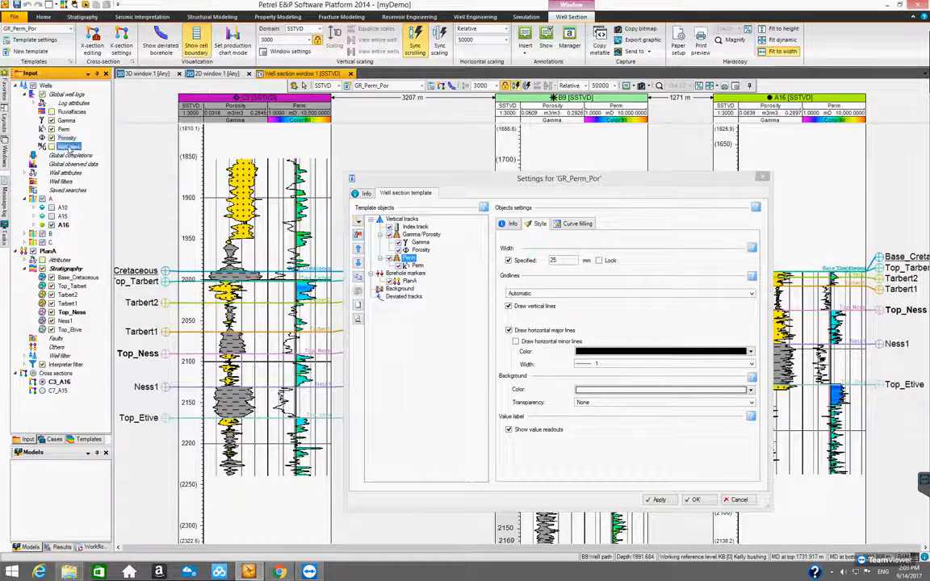
pyautogui.rightClick(70, 149)
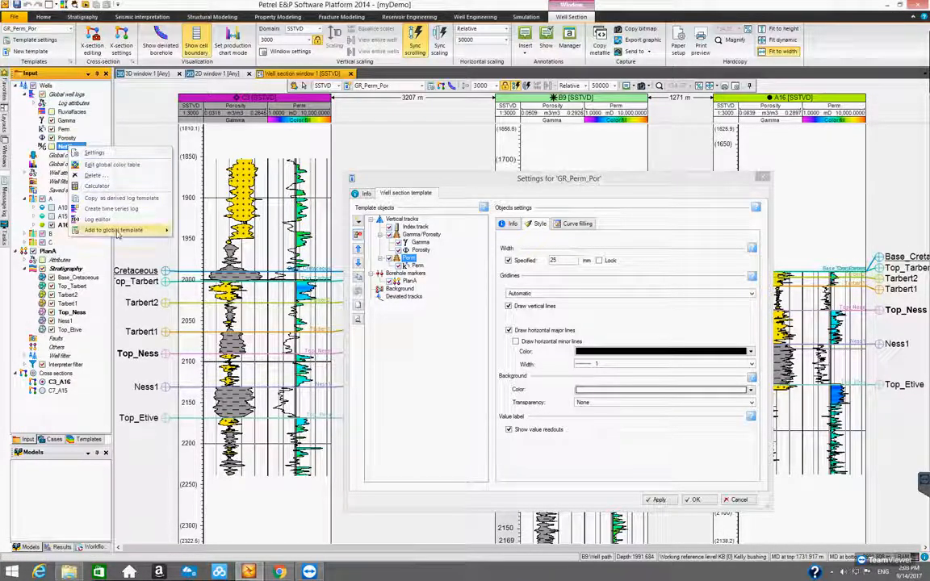
pyautogui.moveTo(117, 231)
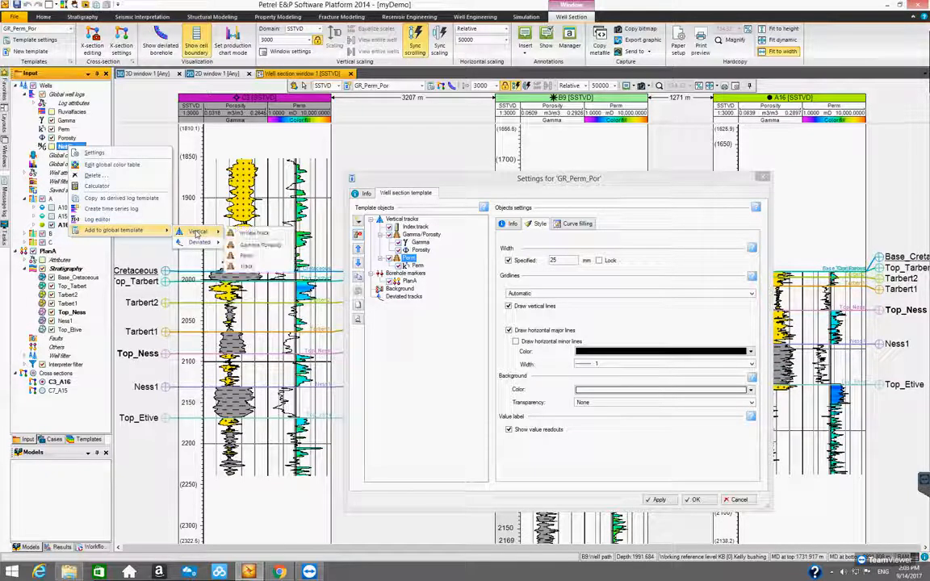
pyautogui.click(560, 224)
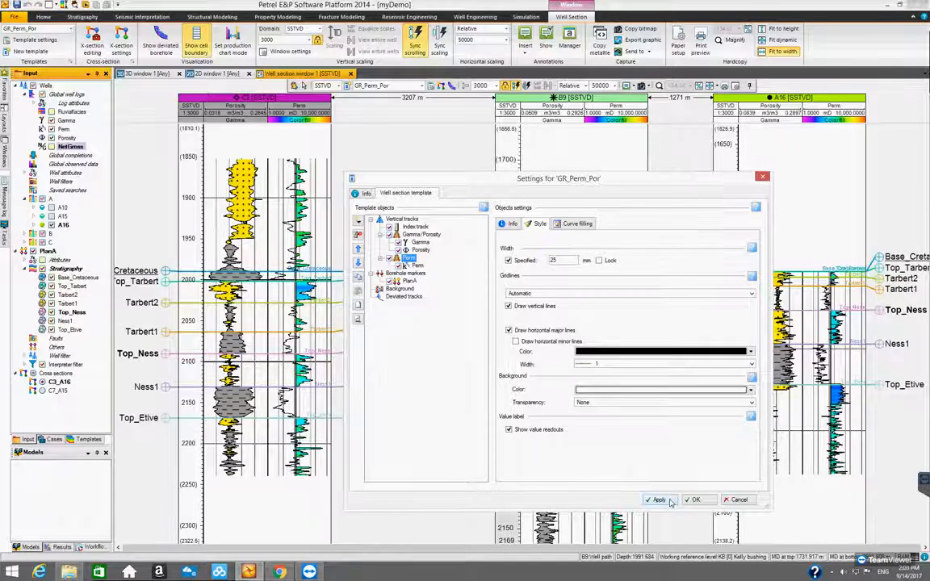
# - Add the NetGross log to the existing vertical Perm track of the global template
pyautogui.rightClick(71, 150)
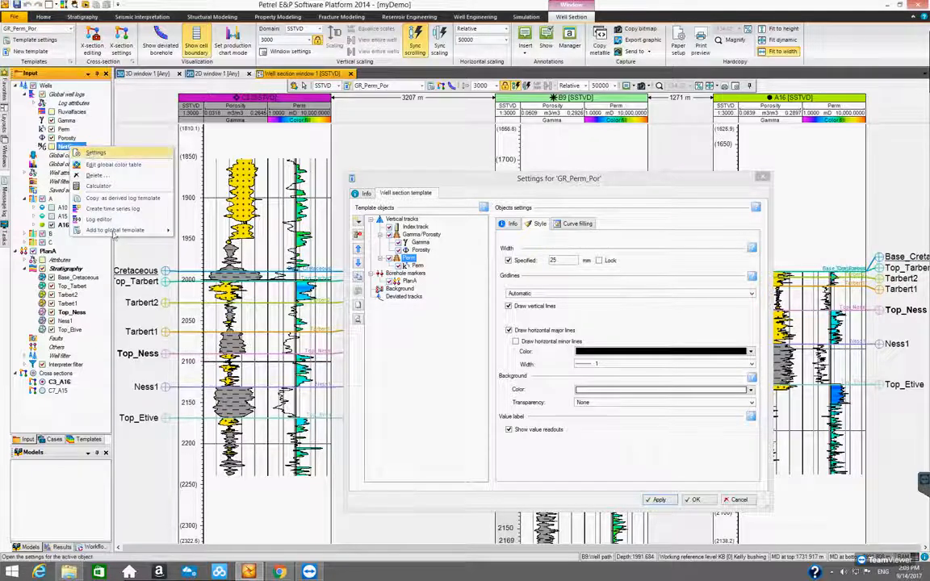
pyautogui.moveTo(157, 231)
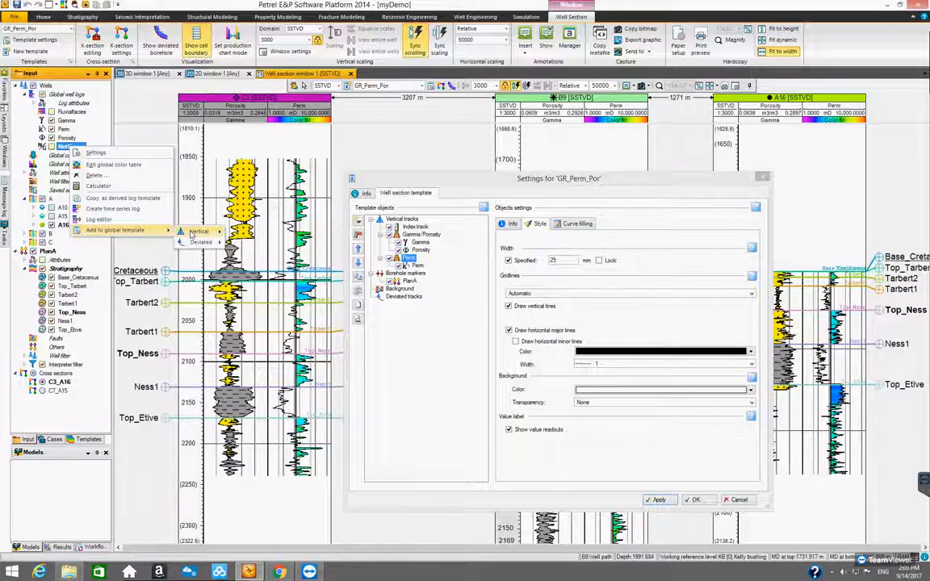
pyautogui.moveTo(193, 232)
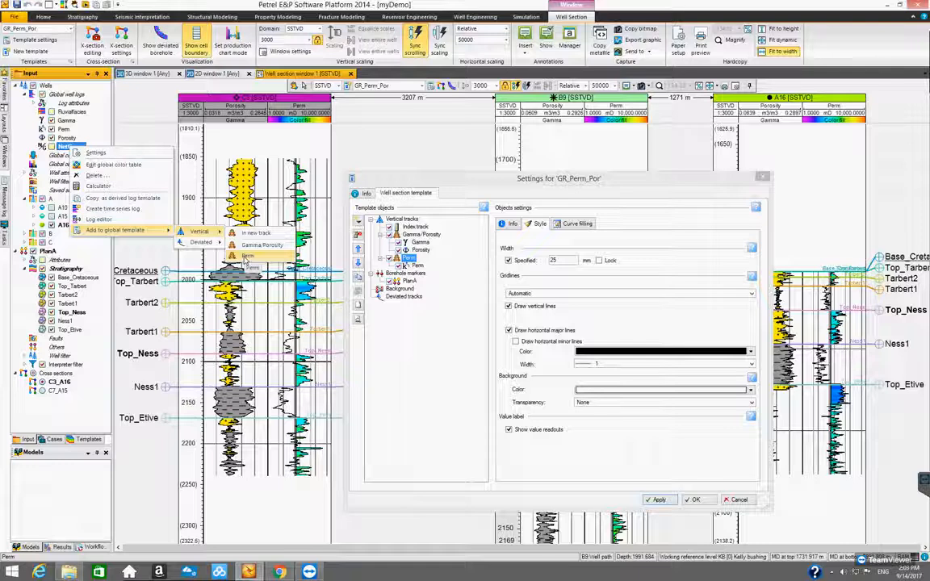
pyautogui.click(247, 258)
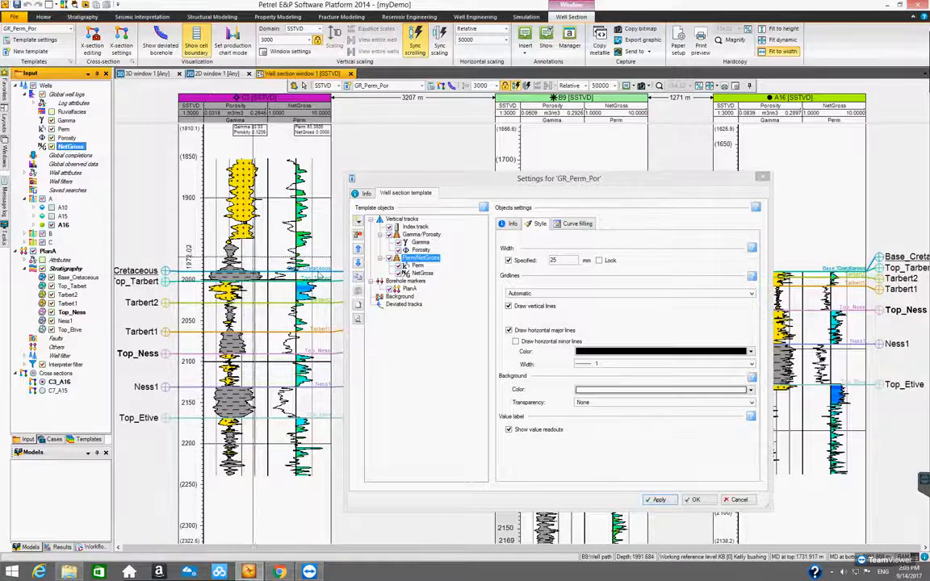
pyautogui.moveTo(419, 185); pyautogui.dragTo(435, 188)
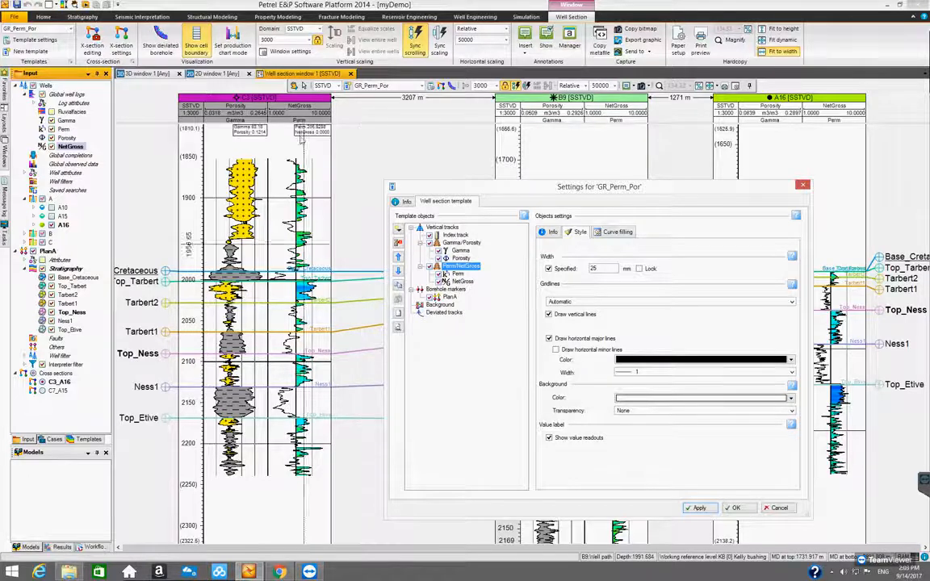
# - Add a new empty standard track under the vertical tracks of the GR_Perm_Por template
pyautogui.click(460, 282)
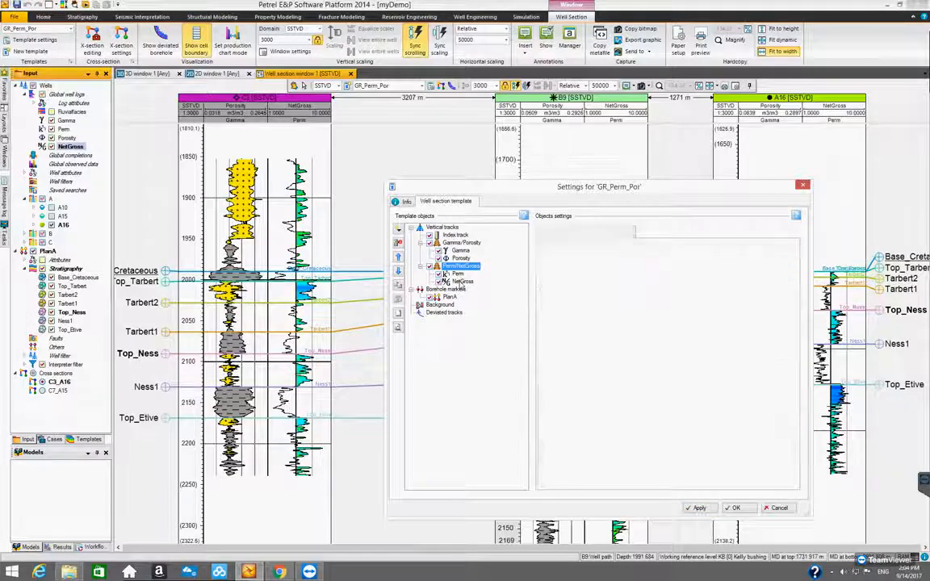
pyautogui.click(461, 281)
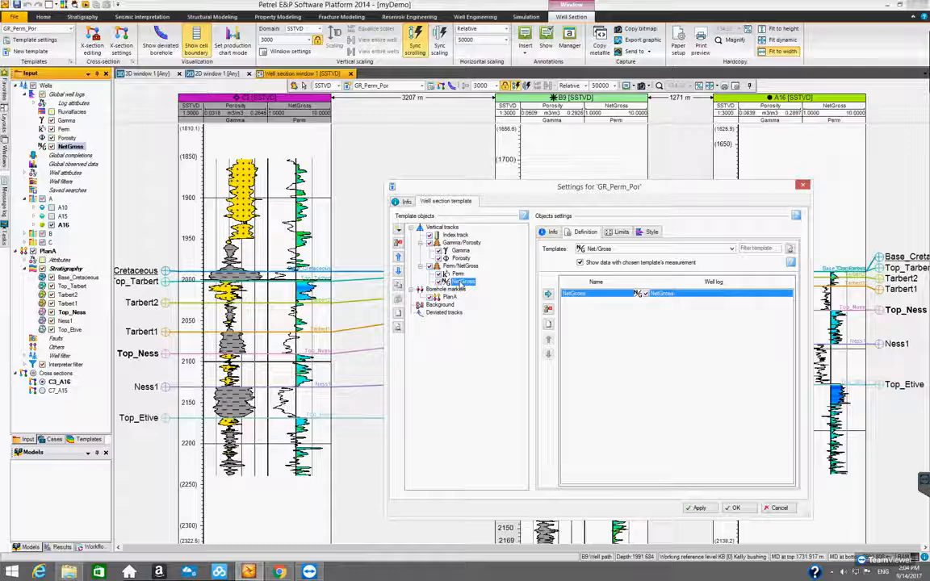
pyautogui.click(398, 231)
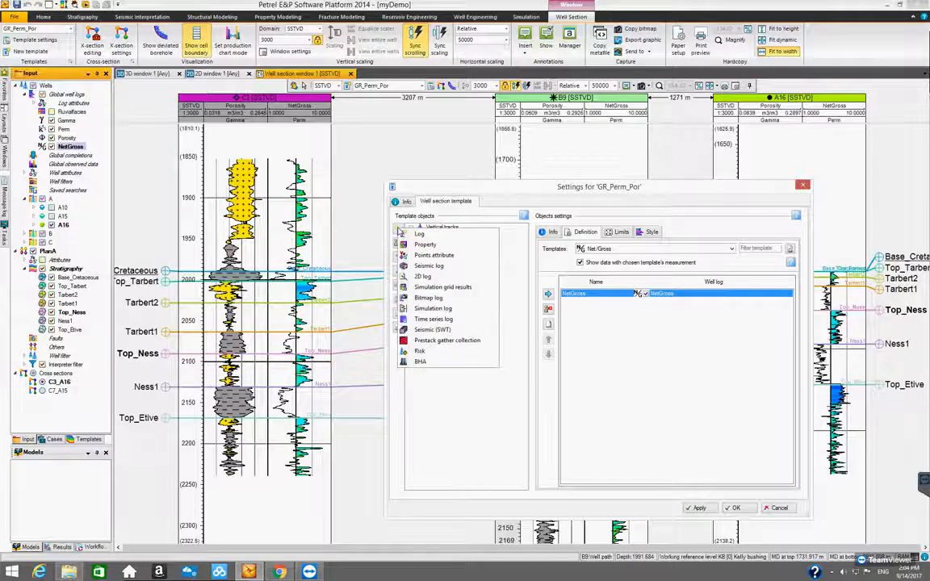
pyautogui.click(482, 201)
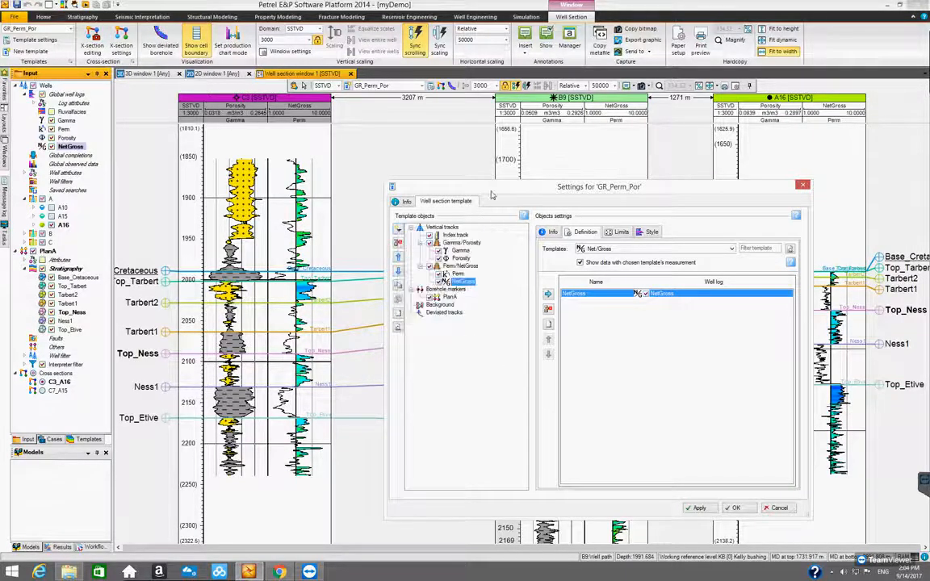
pyautogui.click(446, 227)
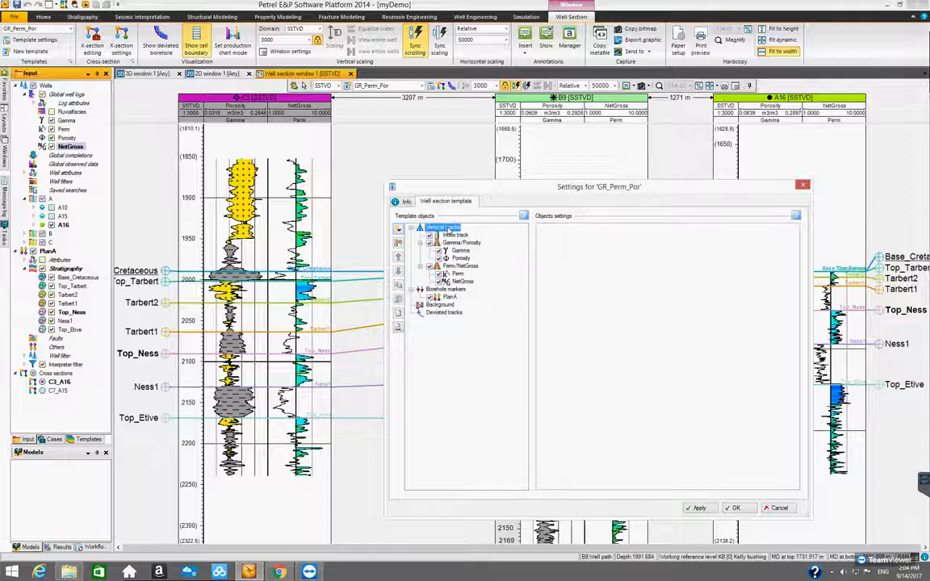
pyautogui.click(398, 231)
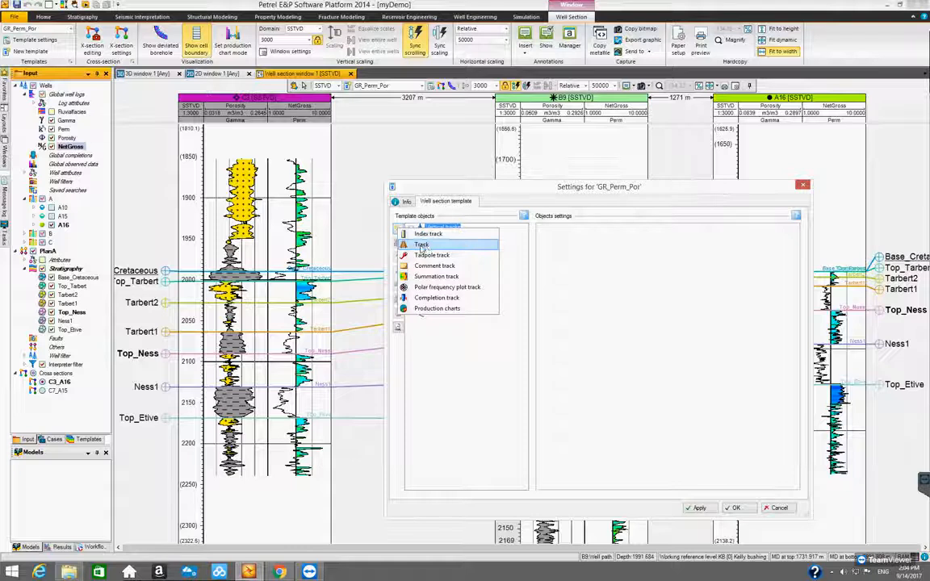
pyautogui.click(422, 245)
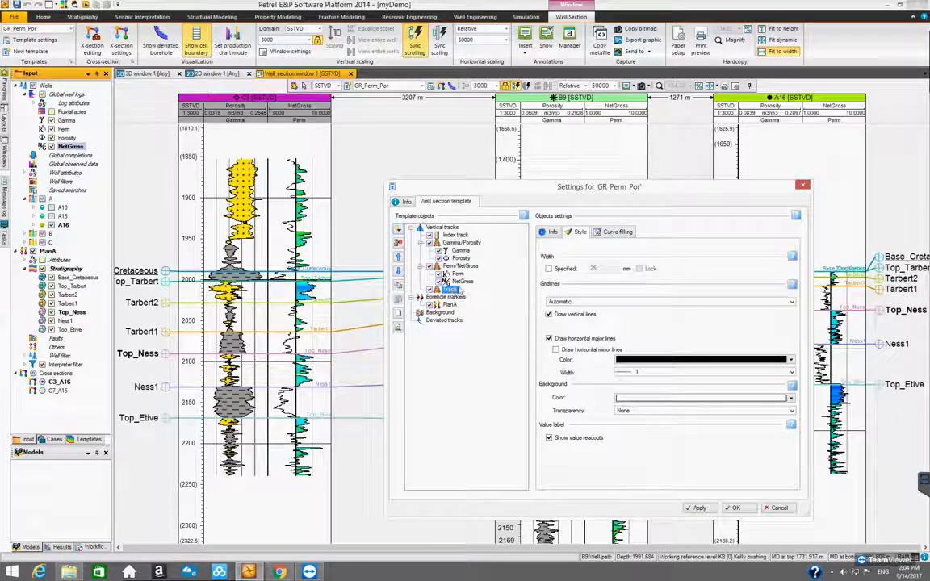
# - Move the NetGross log from the Perm track into the new empty track and apply the template changes
pyautogui.click(465, 282)
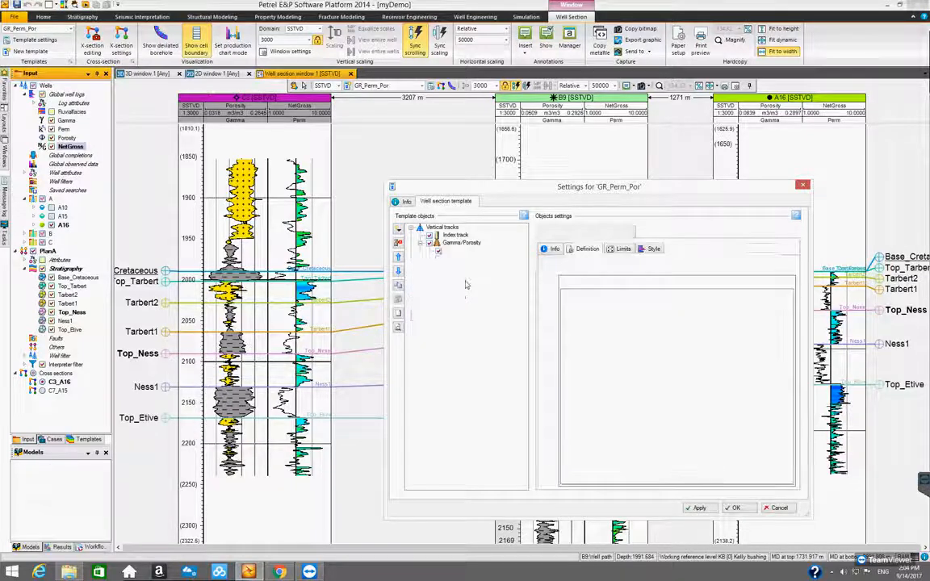
pyautogui.moveTo(463, 283); pyautogui.dragTo(452, 293)
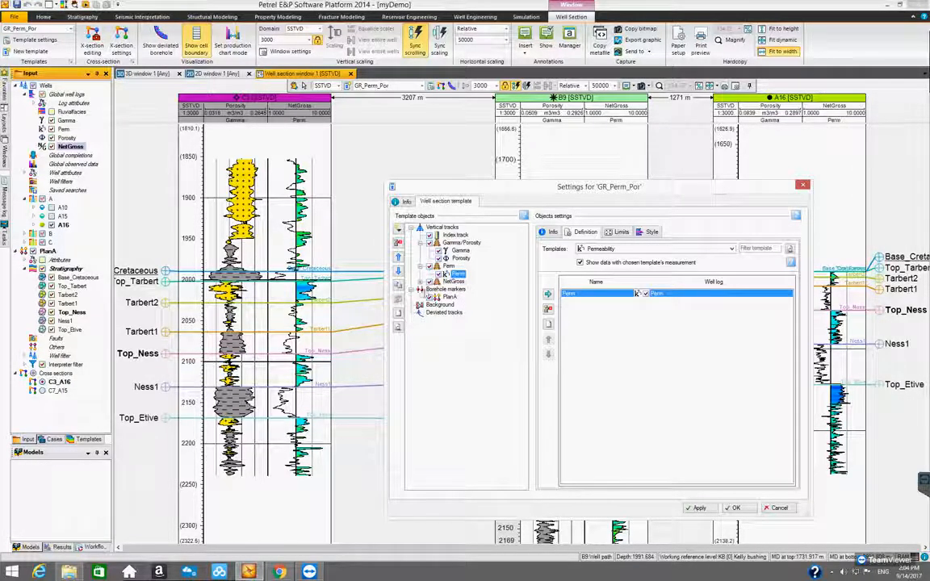
pyautogui.click(420, 282)
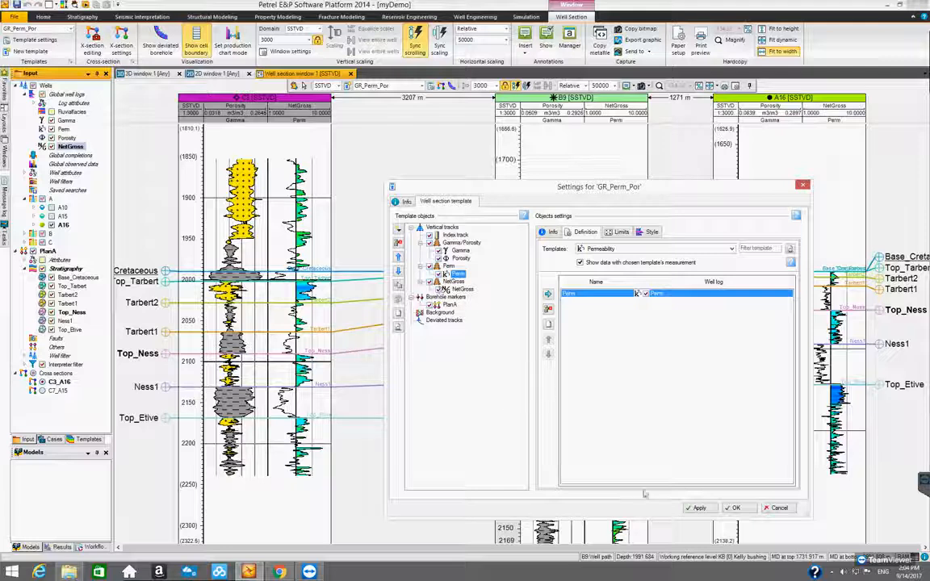
pyautogui.click(699, 508)
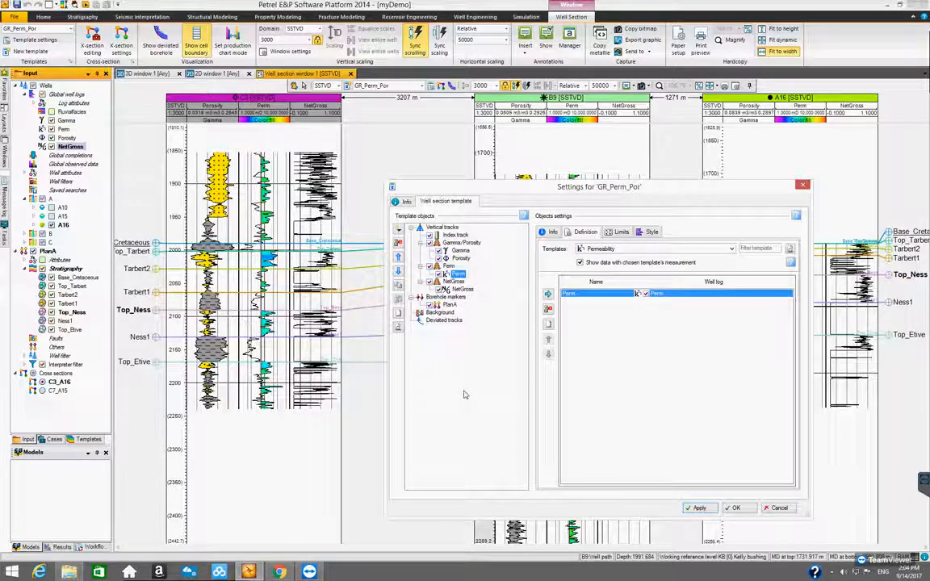
# - Turn on the inter-well color fill at zone level for the PlanA borehole markers and apply it
pyautogui.moveTo(588, 190); pyautogui.dragTo(571, 173)
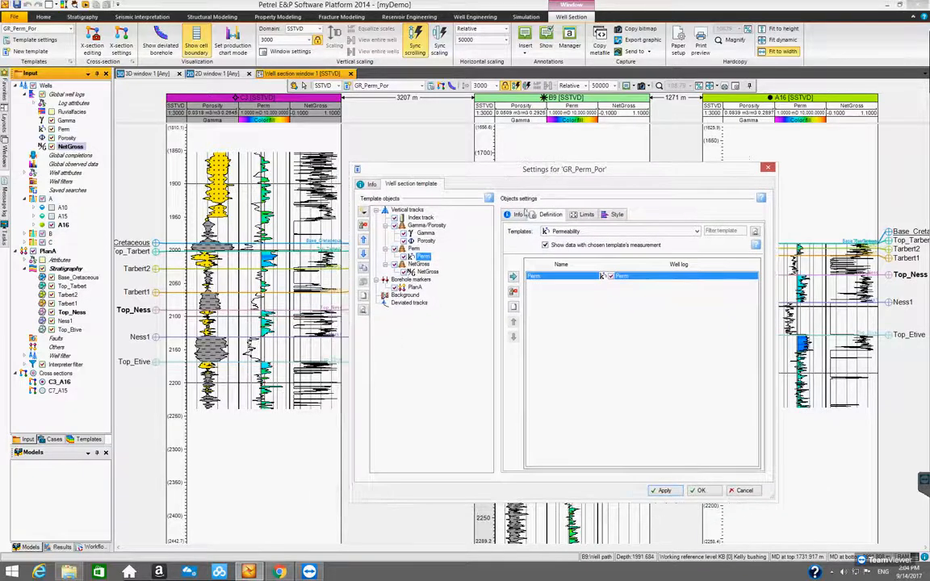
pyautogui.click(416, 289)
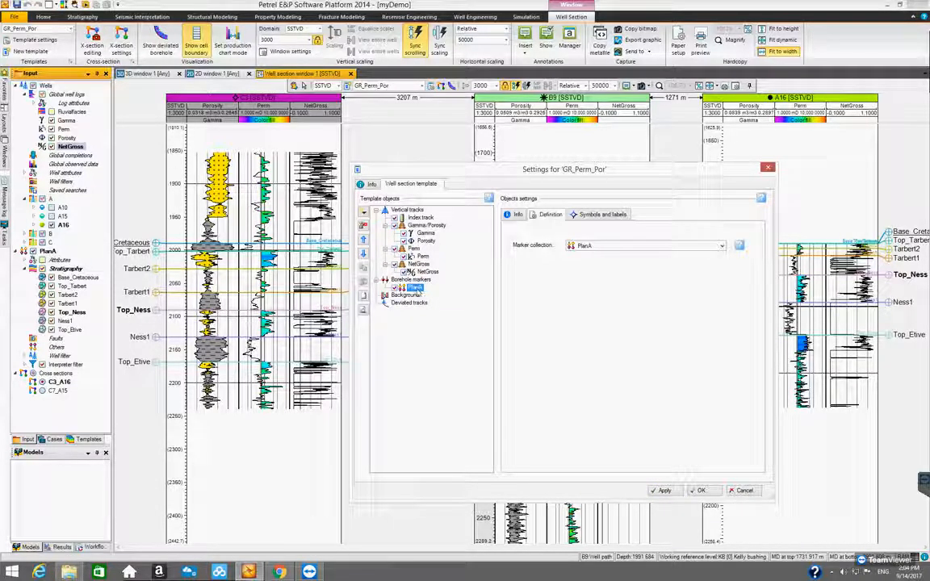
pyautogui.click(585, 218)
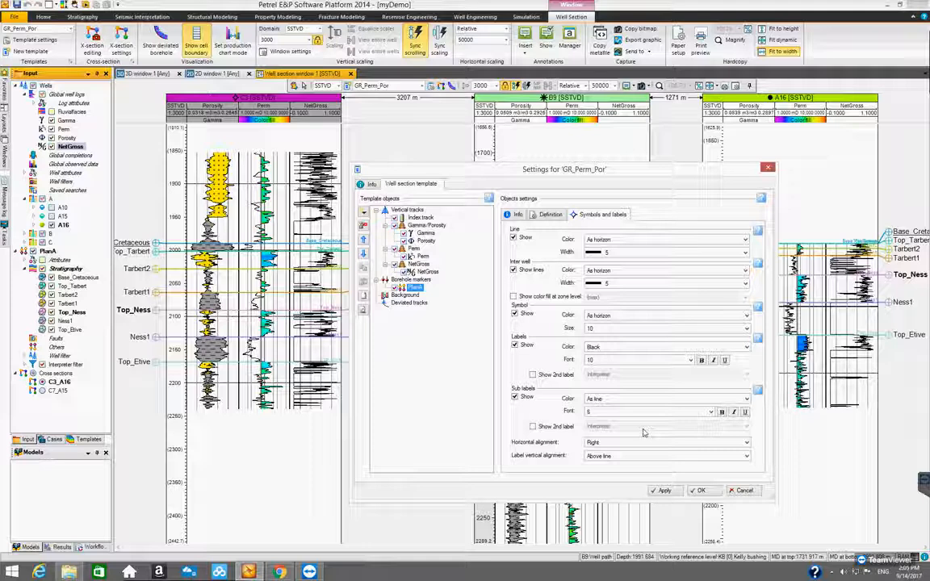
pyautogui.moveTo(584, 165)
pyautogui.mouseDown()
pyautogui.moveTo(595, 158)
pyautogui.moveTo(587, 159)
pyautogui.mouseUp()
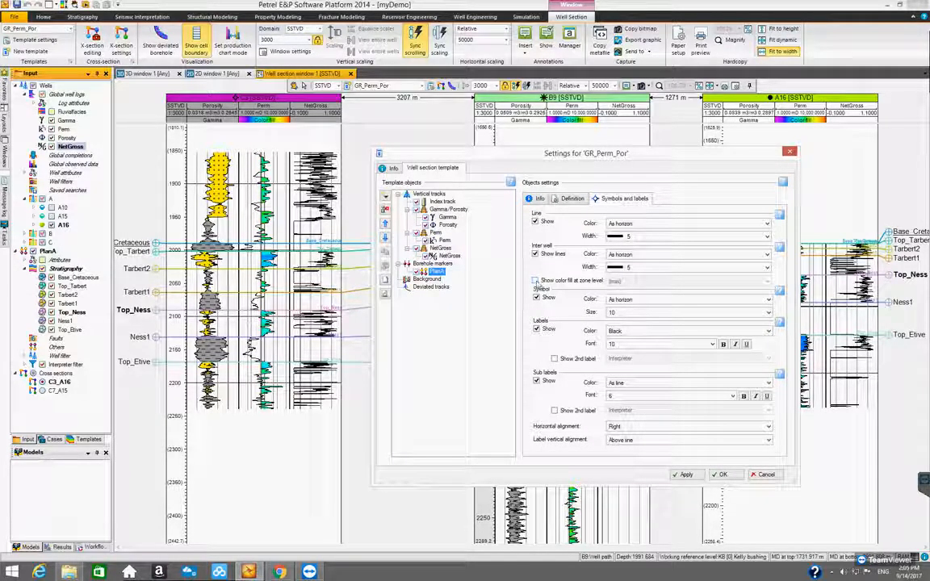
pyautogui.click(535, 281)
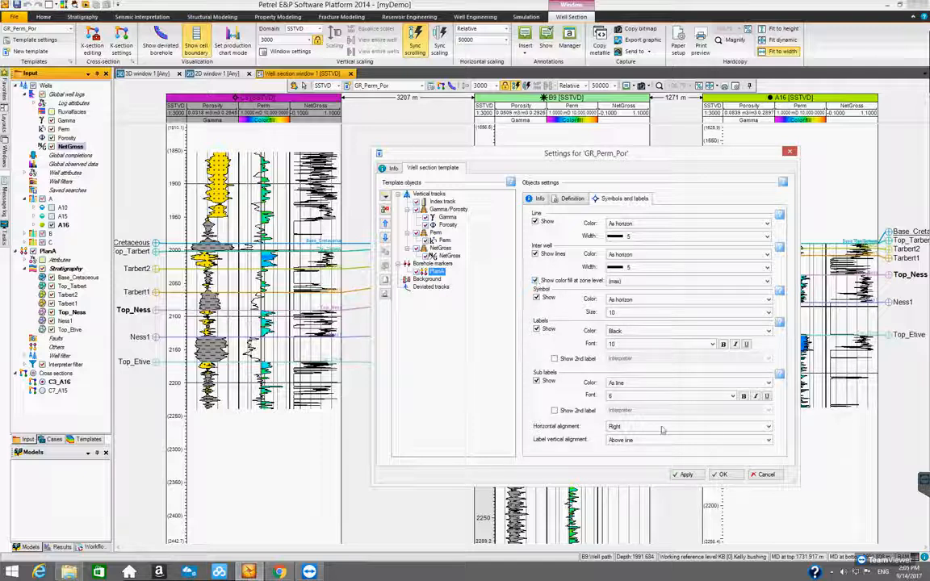
pyautogui.click(686, 474)
pyautogui.moveTo(541, 159); pyautogui.dragTo(631, 269)
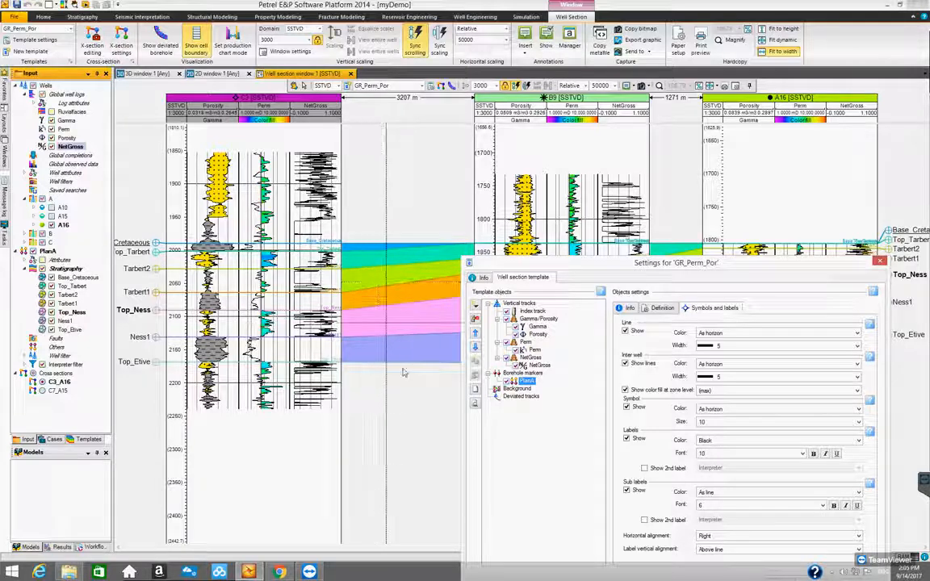
# - Select (max) as the zone level for the PlanA color fill and accept the template settings
pyautogui.moveTo(498, 266); pyautogui.dragTo(442, 180)
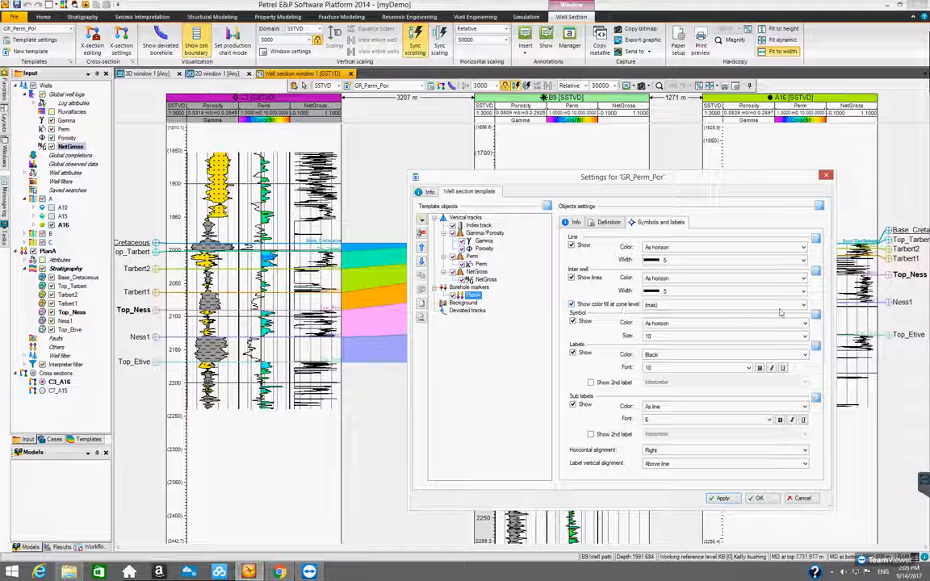
pyautogui.click(804, 305)
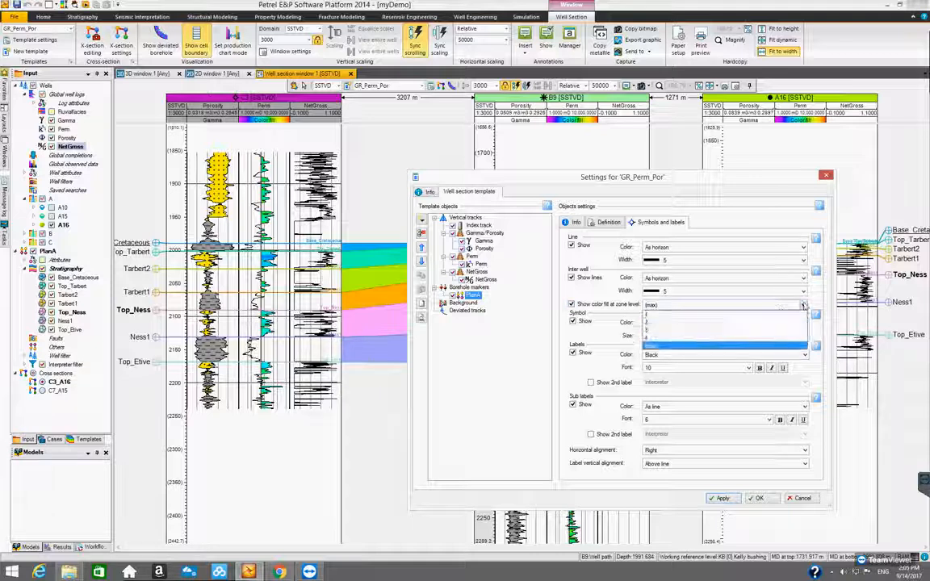
pyautogui.click(772, 347)
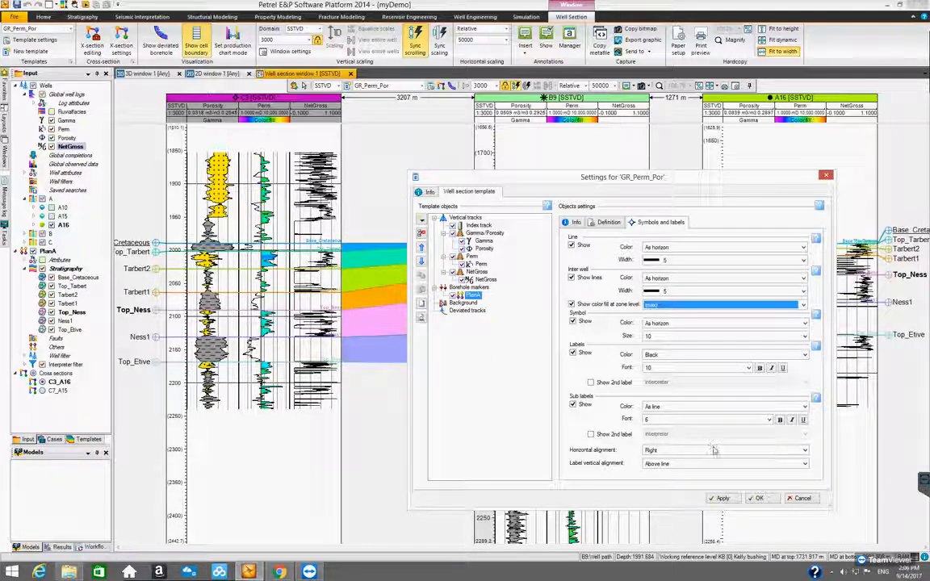
pyautogui.click(758, 498)
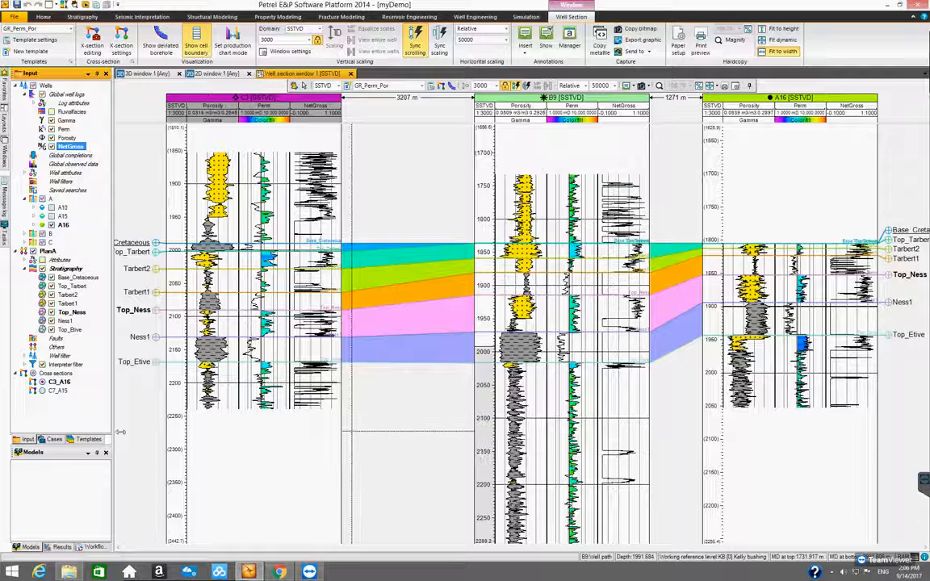
# - Display the C7_A15 cross section in the well section window with all its well top labels in view
pyautogui.click(43, 391)
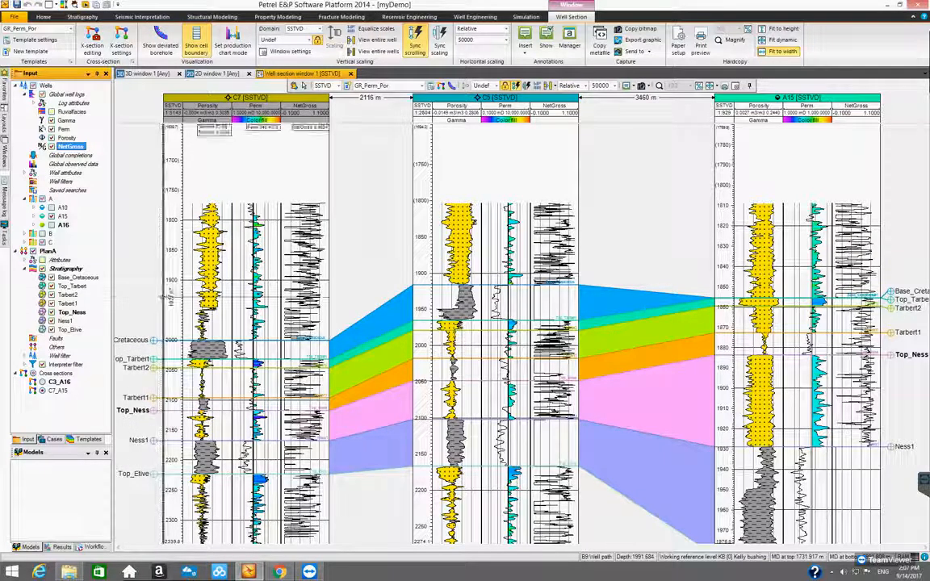
pyautogui.moveTo(177, 369); pyautogui.dragTo(188, 370)
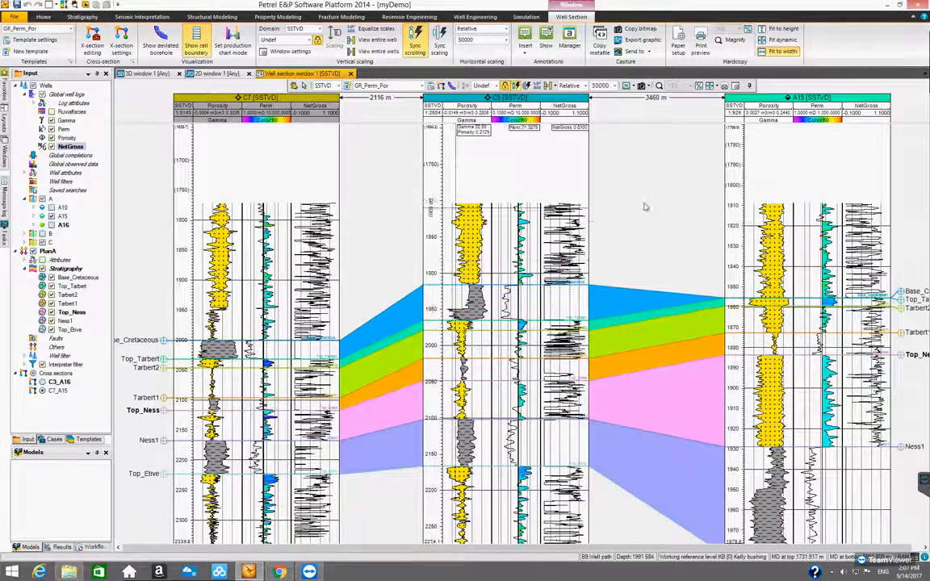
# - Flatten the well section on the Base_Cretaceous well top and examine the zones across wells C7, C5 and A15
pyautogui.click(735, 86)
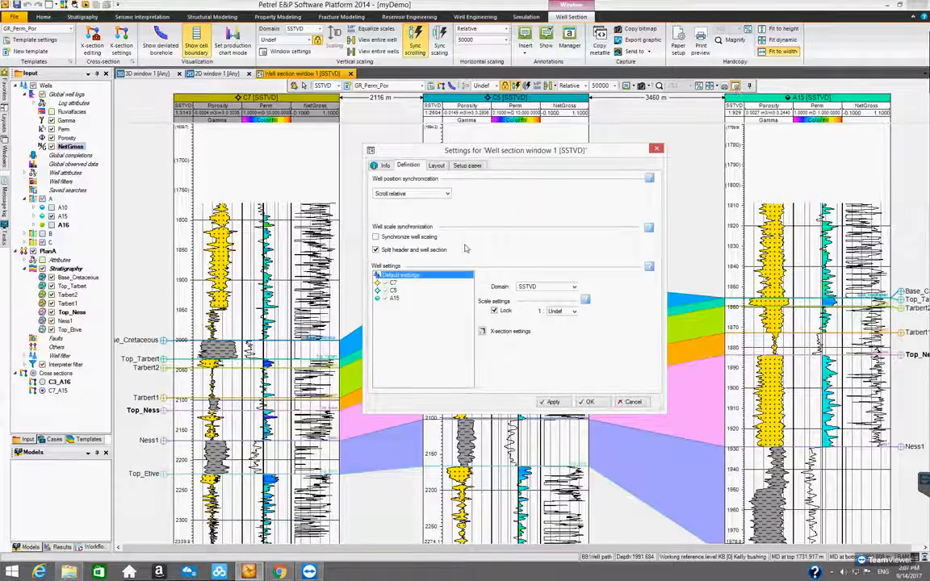
pyautogui.click(442, 193)
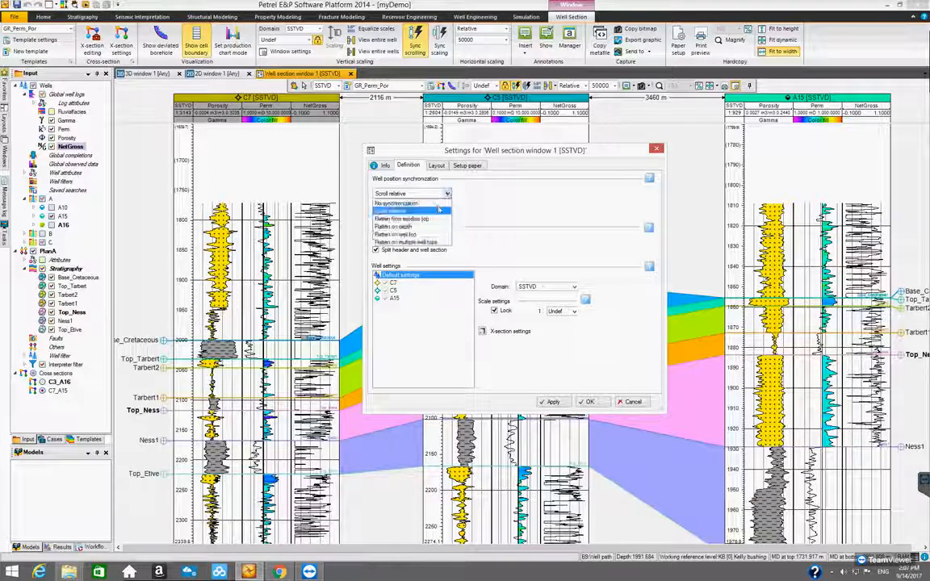
pyautogui.click(435, 234)
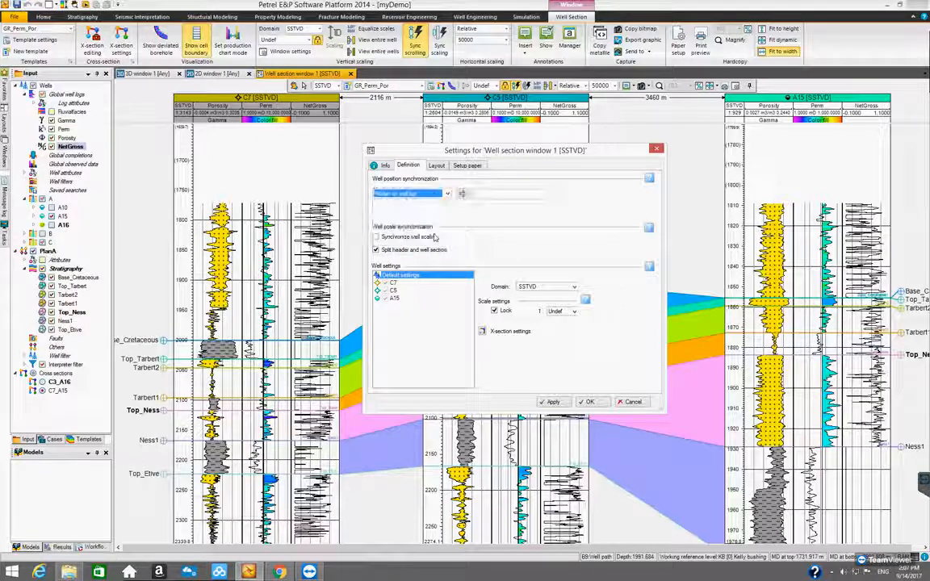
pyautogui.click(91, 278)
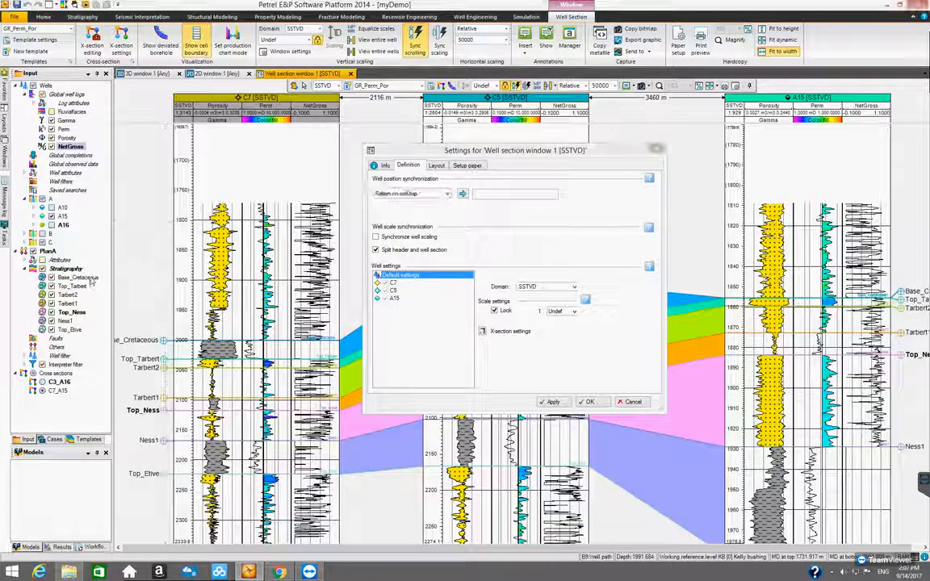
pyautogui.click(464, 196)
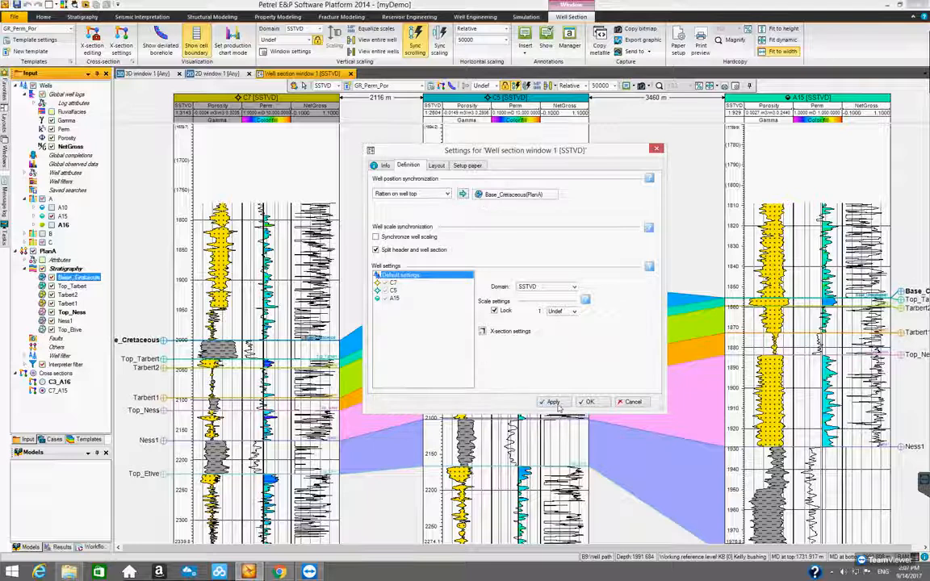
pyautogui.click(553, 402)
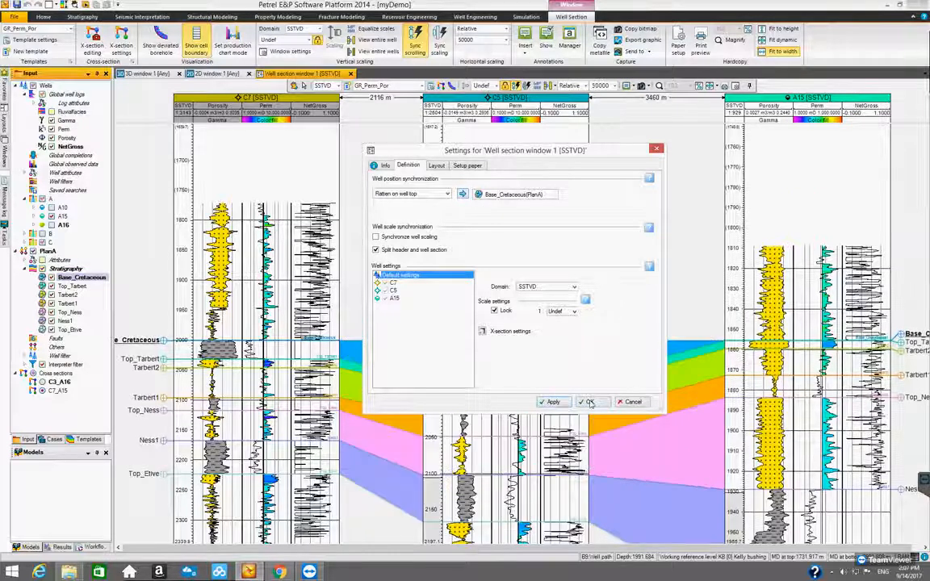
pyautogui.click(587, 402)
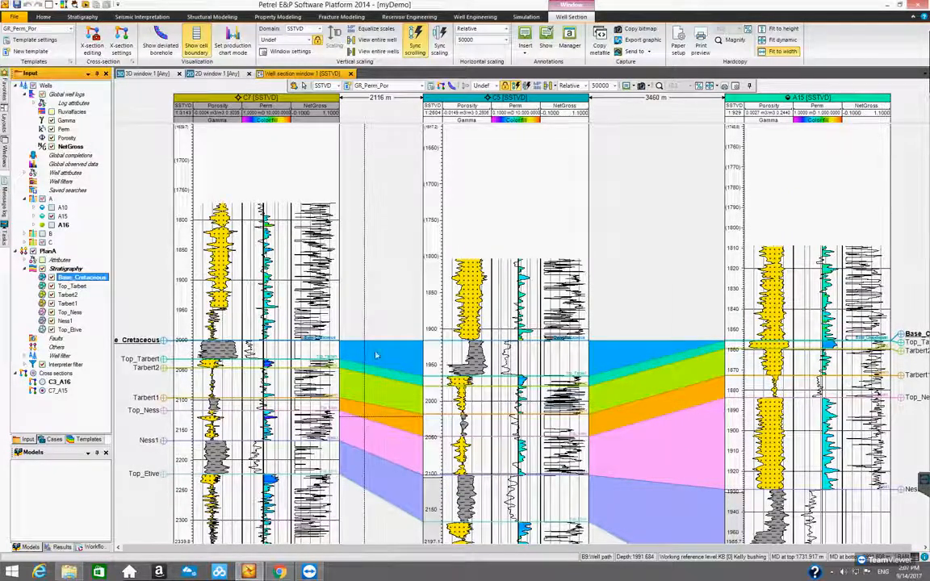
pyautogui.scroll(-2, 434, 291)
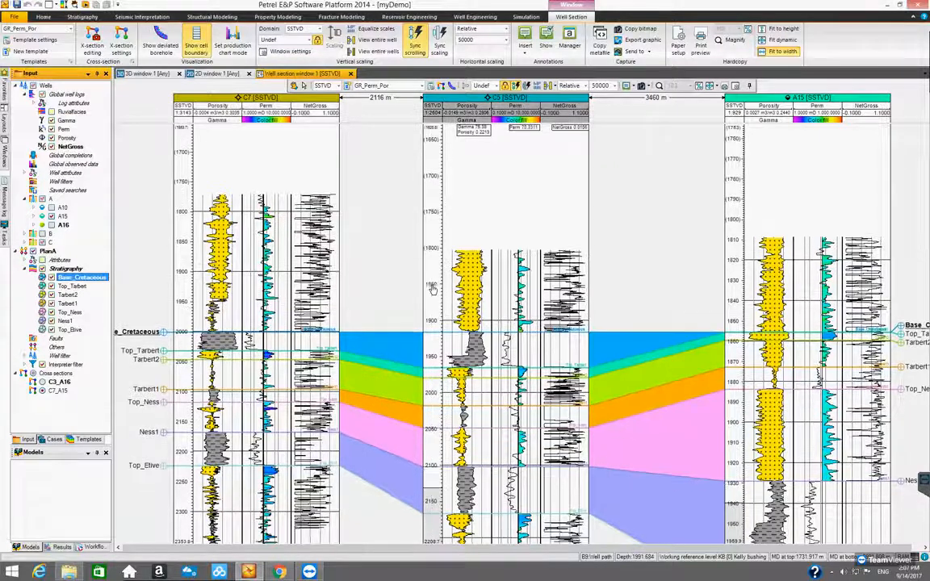
pyautogui.scroll(-6, 434, 339)
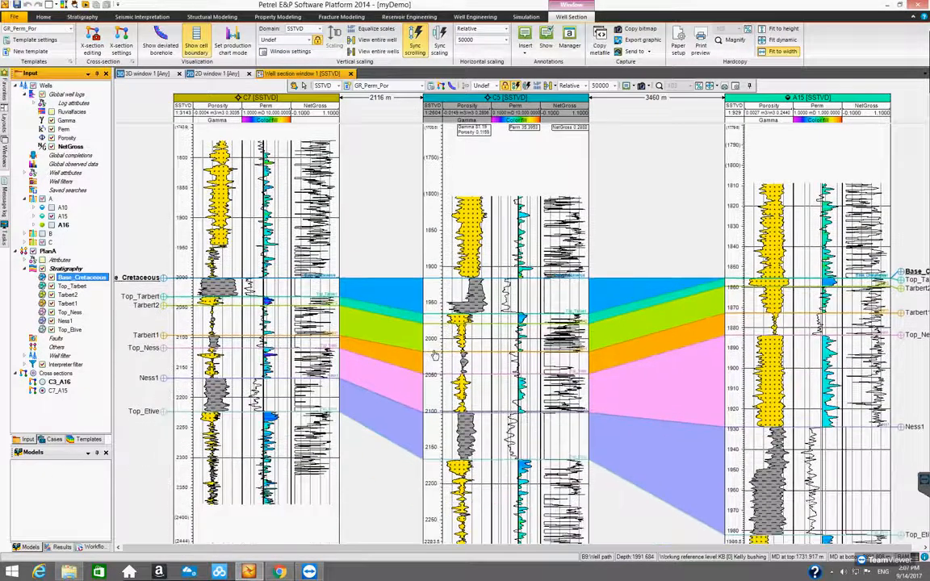
pyautogui.scroll(-3, 434, 379)
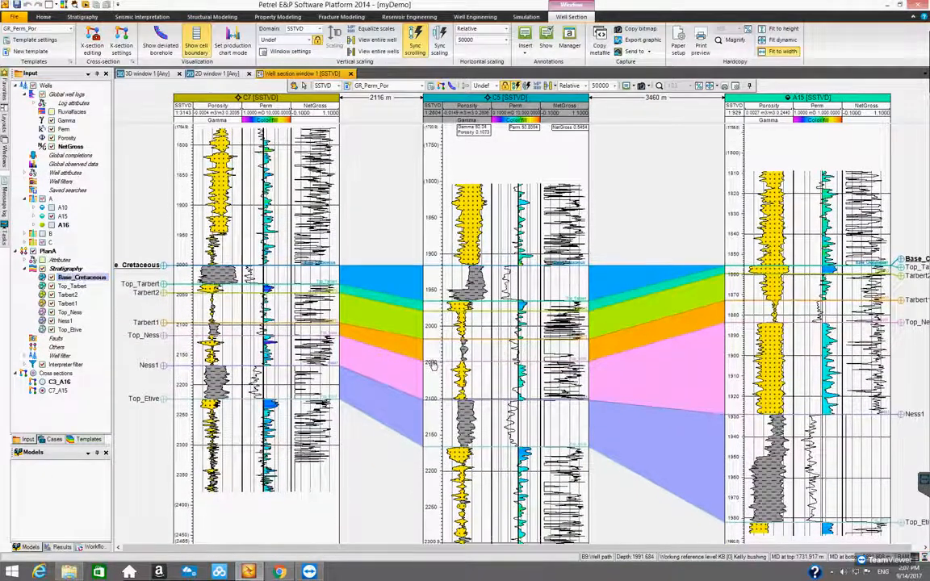
pyautogui.scroll(-2, 434, 394)
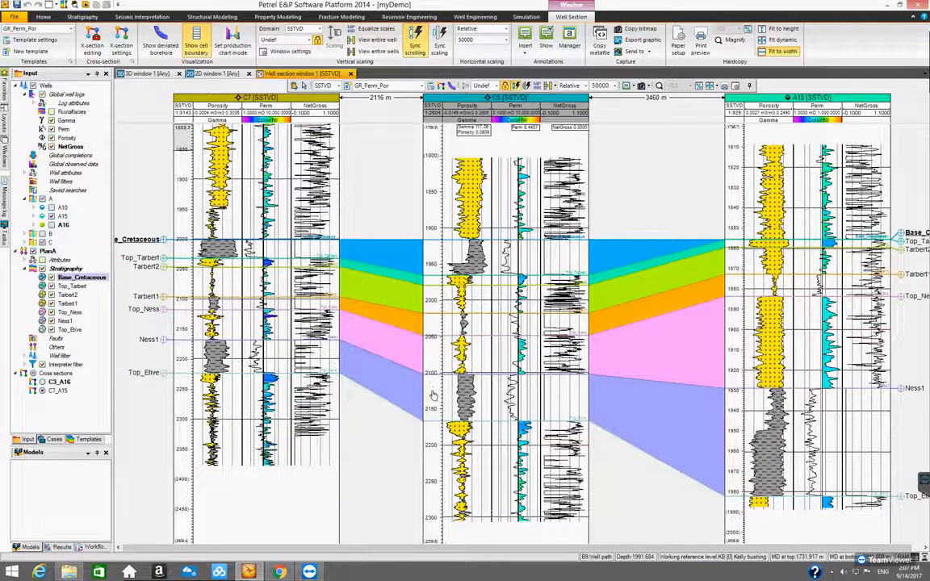